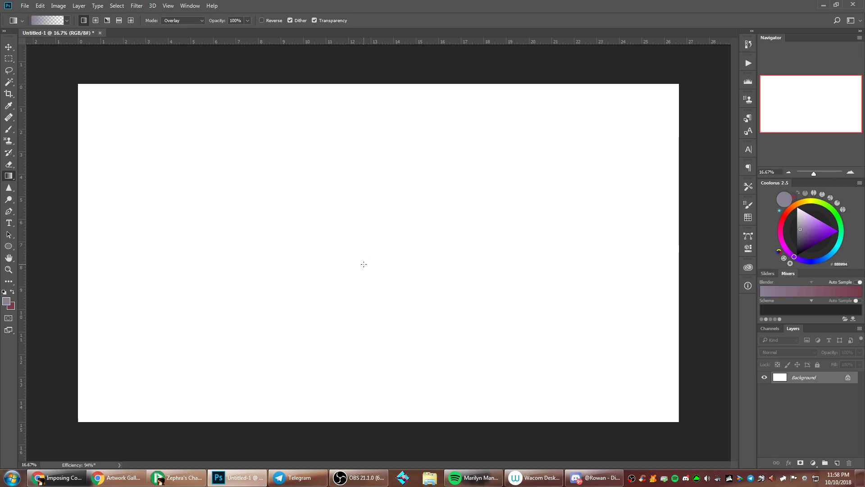
Fill a new layer above the white background with a muted grey-purple and flatten the image
left_click(798, 233)
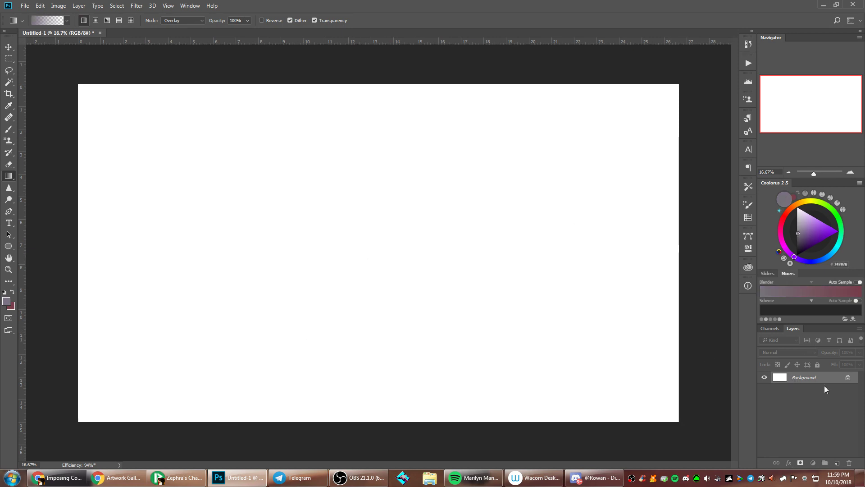
left_click(836, 462)
left_click(812, 400)
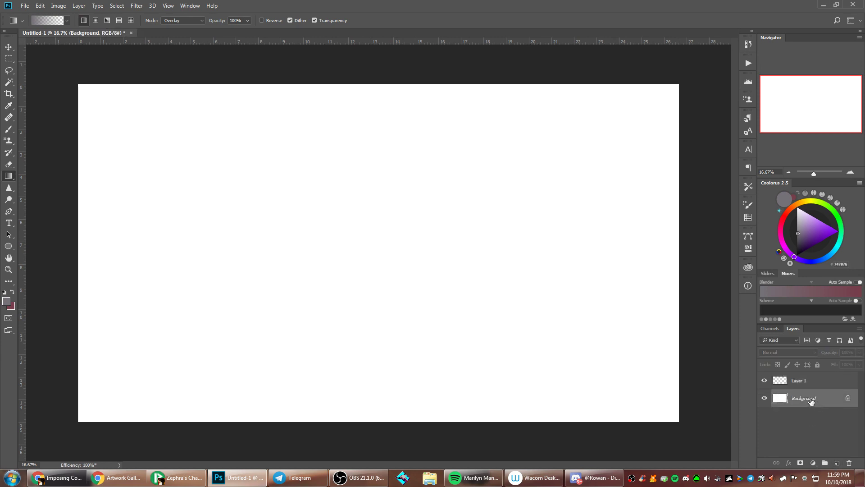
left_click(806, 387)
left_click(820, 400)
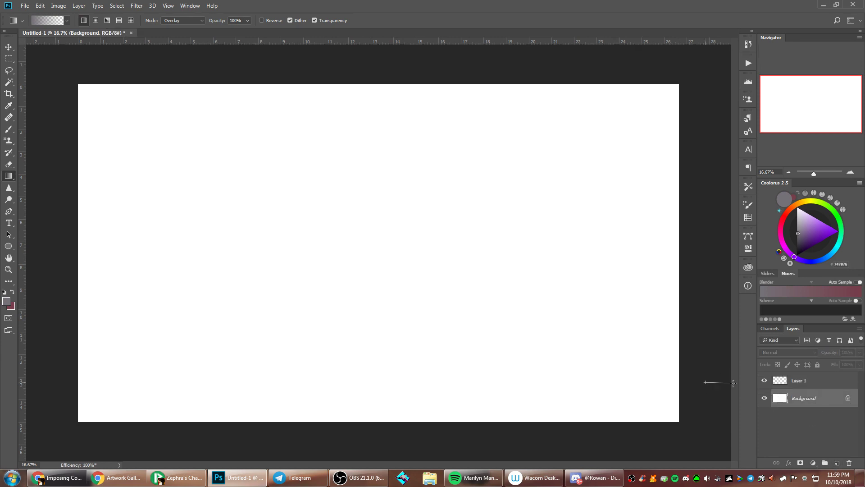
left_click(787, 381)
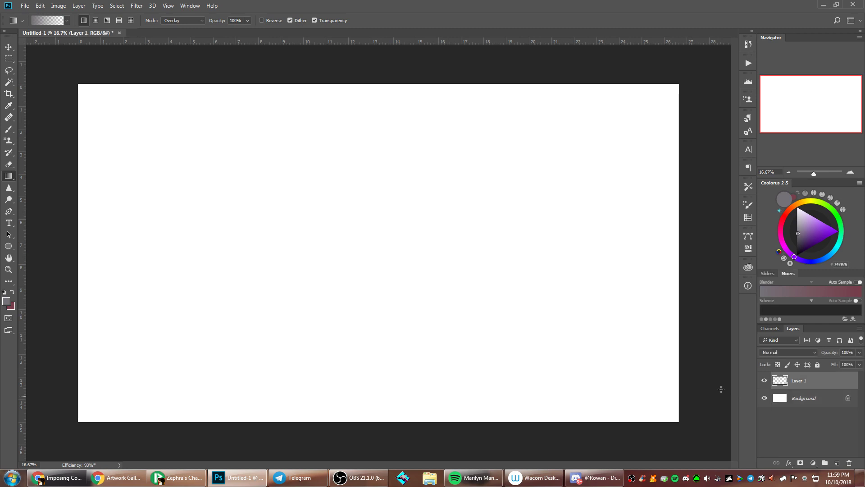
key("alt+BackSpace")
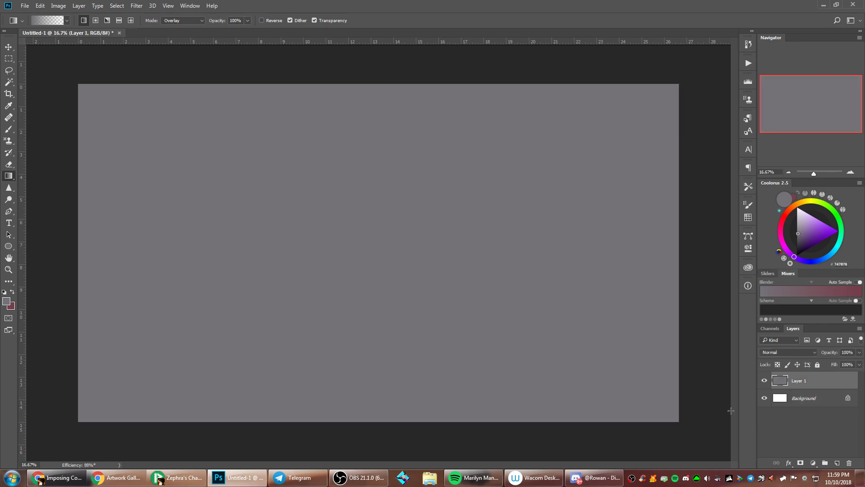
right_click(823, 390)
left_click(708, 327)
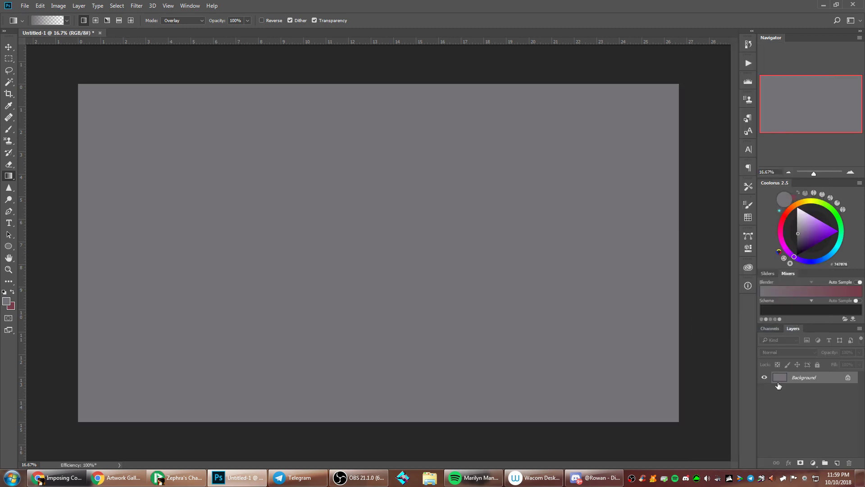
key("x")
left_click_drag(701, 345, 771, 342)
key("ctrl+z")
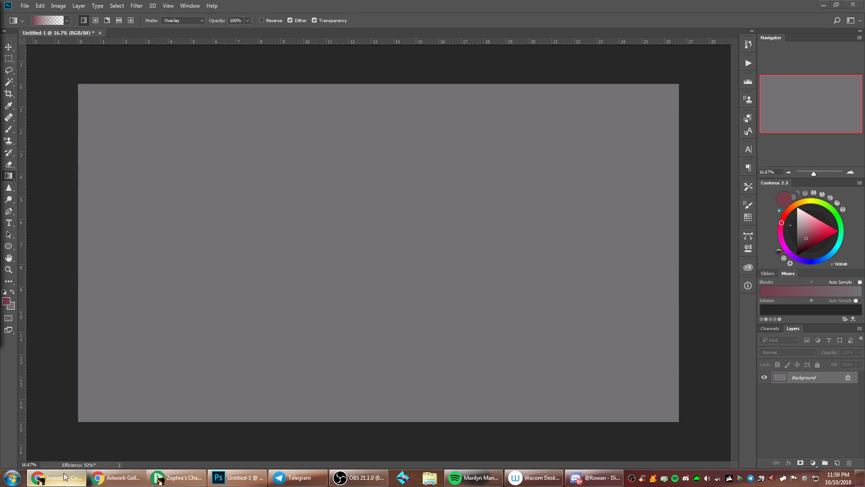
Switch to the 70 px sampled brush and sample the dark grey #282828 surrounding the canvas as the painting colour
left_click(8, 129)
right_click(478, 218)
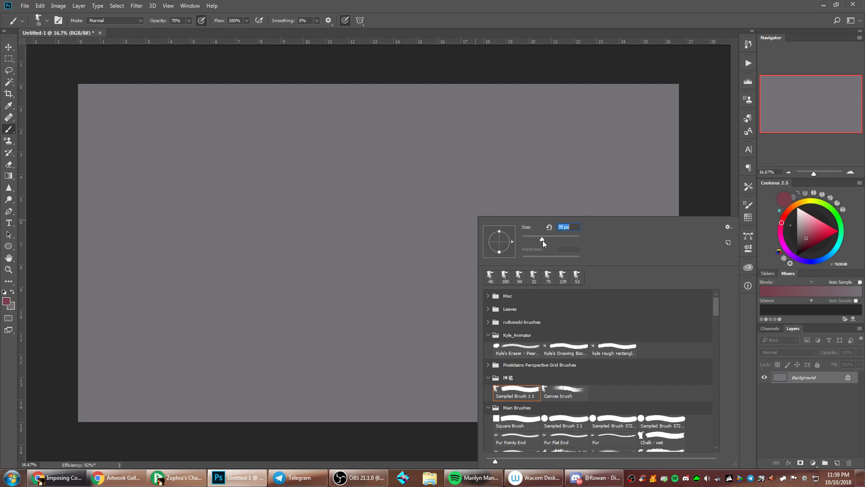
left_click(702, 157)
left_click(702, 156, "alt")
left_click(709, 210, "alt")
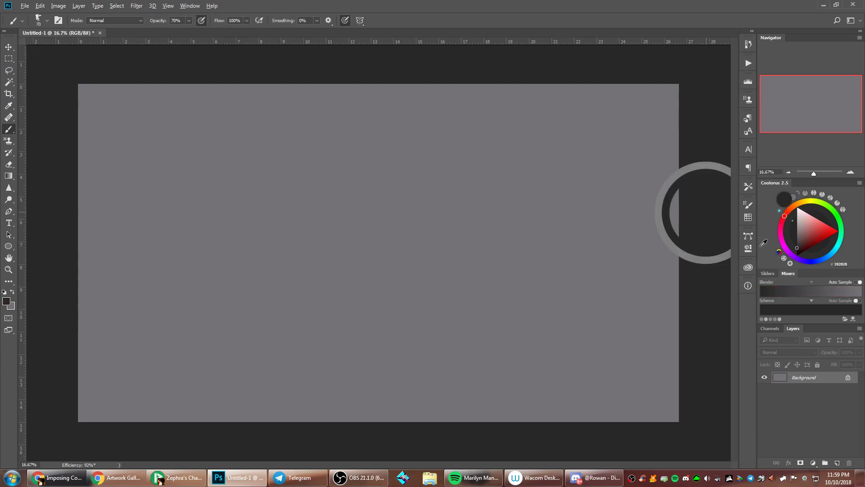
Sketch the dragon head's eye, brow, muzzle and nose in loose dark strokes near the canvas centre
left_click_drag(315, 146, 355, 176)
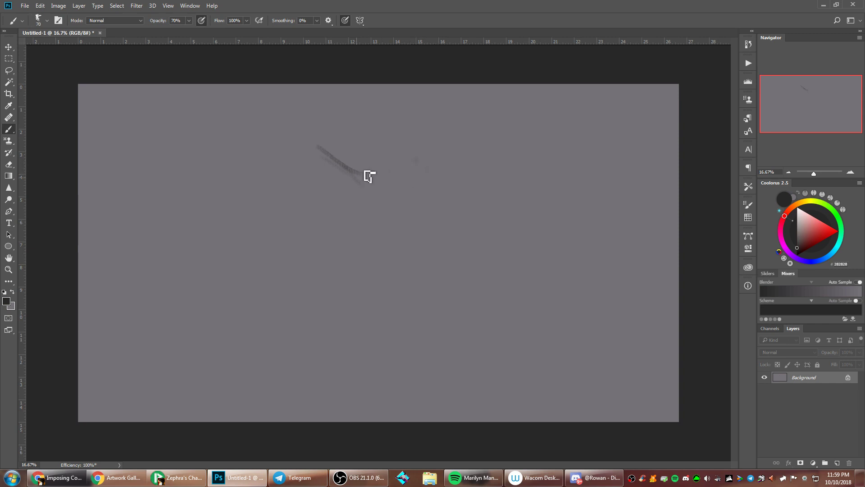
left_click_drag(315, 158, 349, 190)
mouse_move(442, 156)
left_mouse_down()
mouse_move(426, 174)
mouse_move(435, 194)
left_mouse_up()
left_click_drag(447, 217, 515, 318)
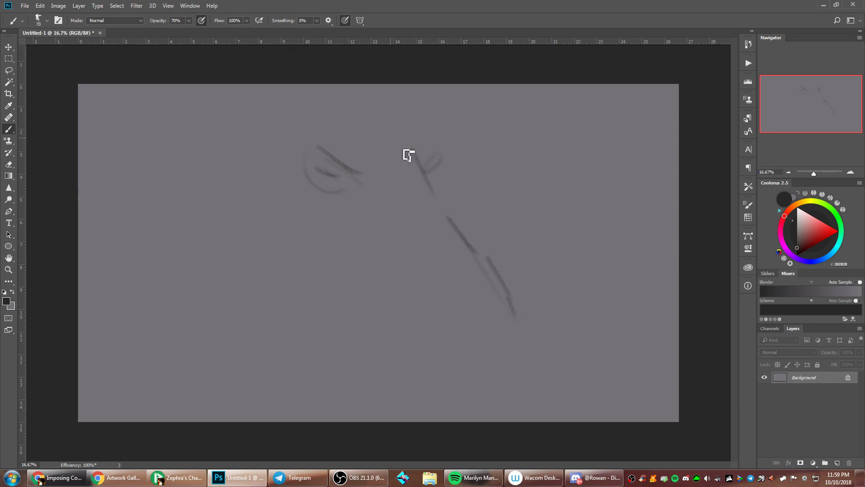
mouse_move(372, 196)
left_mouse_down()
mouse_move(445, 277)
mouse_move(440, 310)
left_mouse_up()
left_click_drag(489, 270, 443, 313)
left_click_drag(295, 207, 300, 222)
left_click_drag(326, 228, 342, 236)
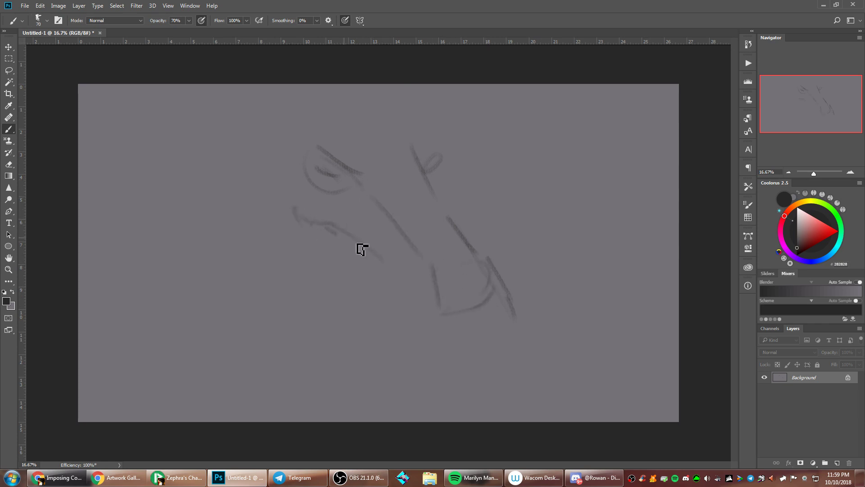
Sketch the dragon's lower jaw, the long curved neck line and the far-side brow lines reaching the canvas's upper edge
left_click_drag(391, 303, 412, 324)
mouse_move(288, 222)
left_mouse_down()
mouse_move(361, 304)
mouse_move(436, 336)
left_mouse_up()
mouse_move(342, 289)
left_mouse_down()
mouse_move(310, 256)
mouse_move(251, 245)
mouse_move(178, 178)
mouse_move(87, 131)
mouse_move(140, 141)
left_mouse_up()
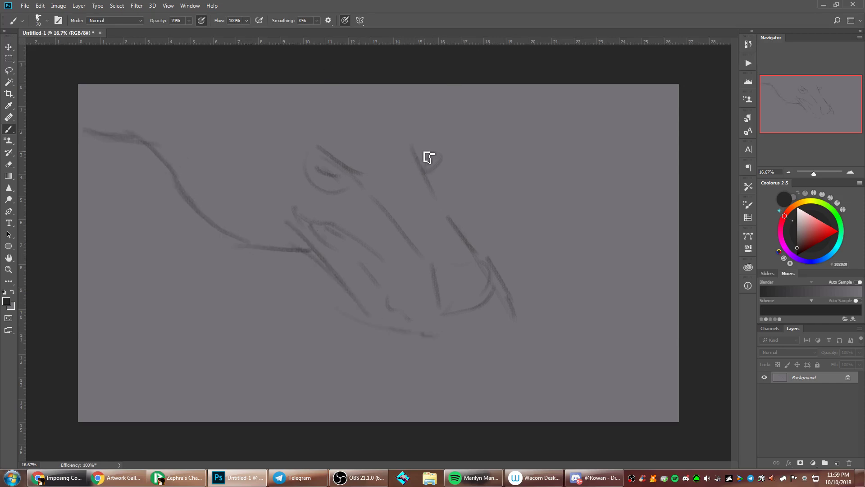
left_click_drag(411, 86, 434, 123)
mouse_move(426, 87)
left_mouse_down()
mouse_move(440, 97)
mouse_move(449, 142)
mouse_move(439, 135)
mouse_move(446, 204)
left_mouse_up()
Unlock the background layer and scale it to about 82.6% toward the canvas's lower-right corner
left_click(9, 46)
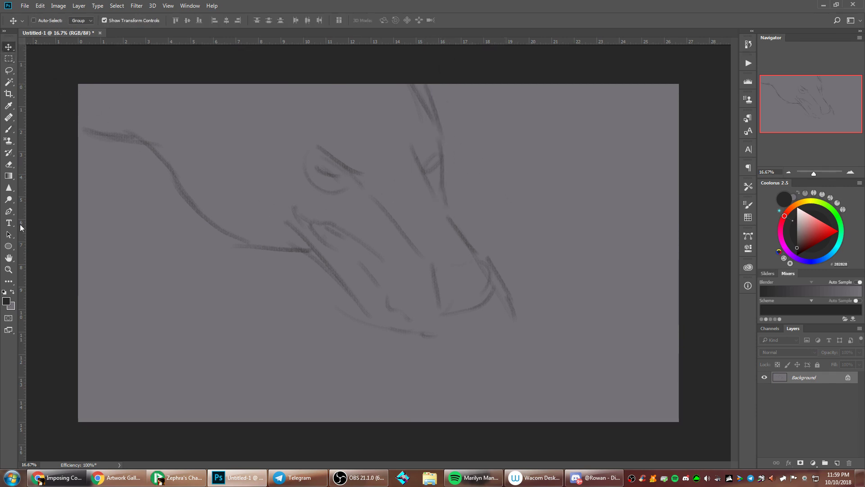
left_click(848, 377)
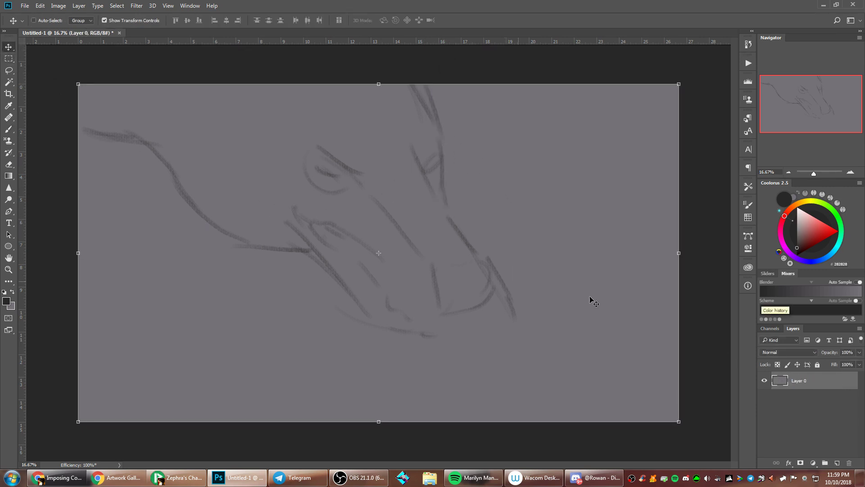
left_click_drag(78, 85, 183, 142)
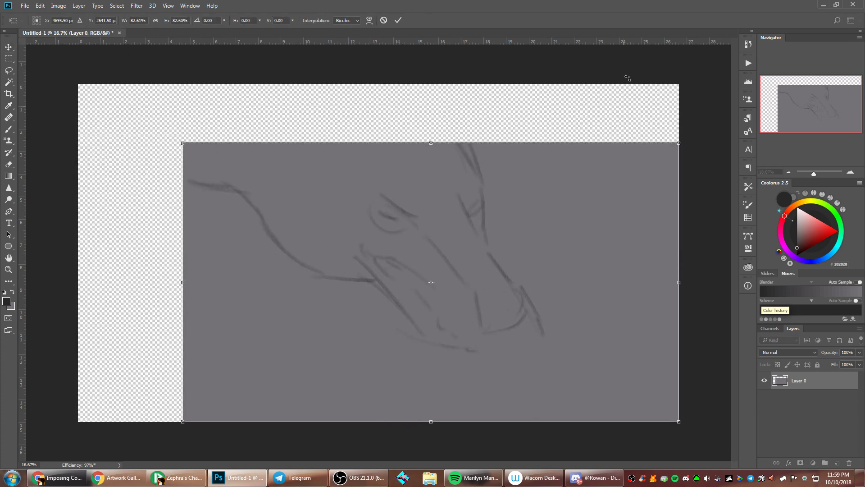
left_click(398, 20)
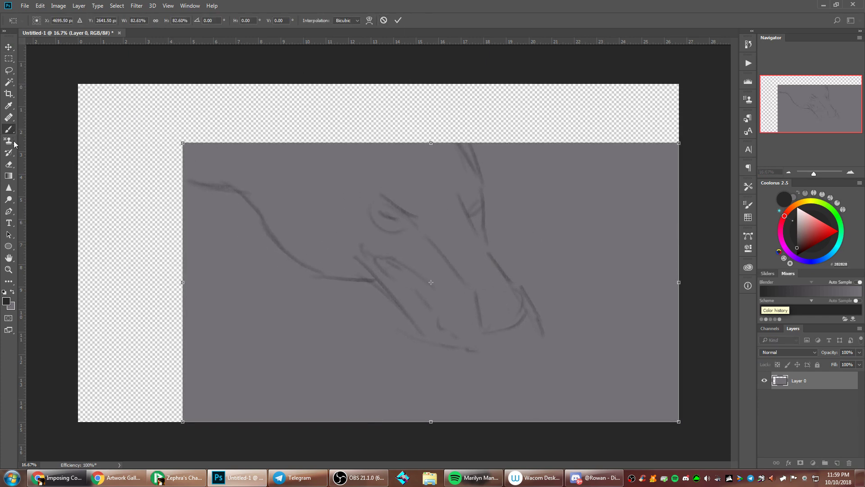
Fill the transparent margin around the scaled sketch with the canvas grey using the Paint Bucket
left_click(9, 175)
left_click(37, 184)
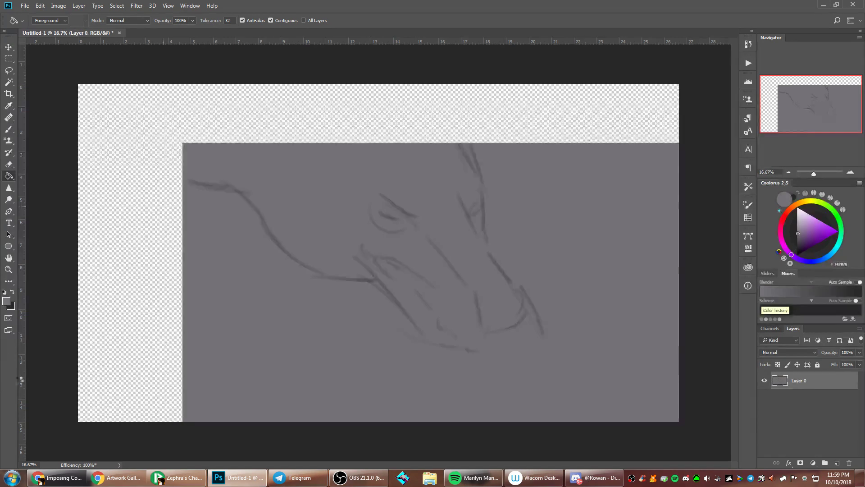
left_click(167, 224)
Flip the sketch horizontally and brush in the cheek line with long spikes fanning back from behind the jaw
left_click(9, 132)
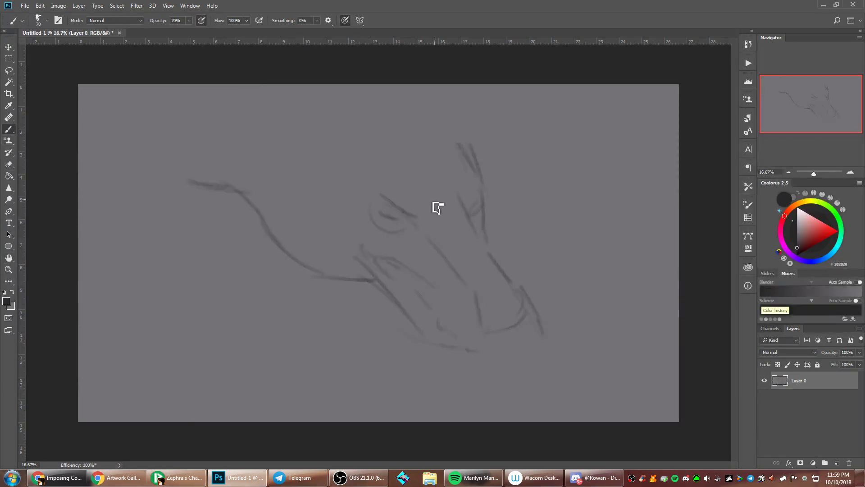
key("ctrl+shift+h")
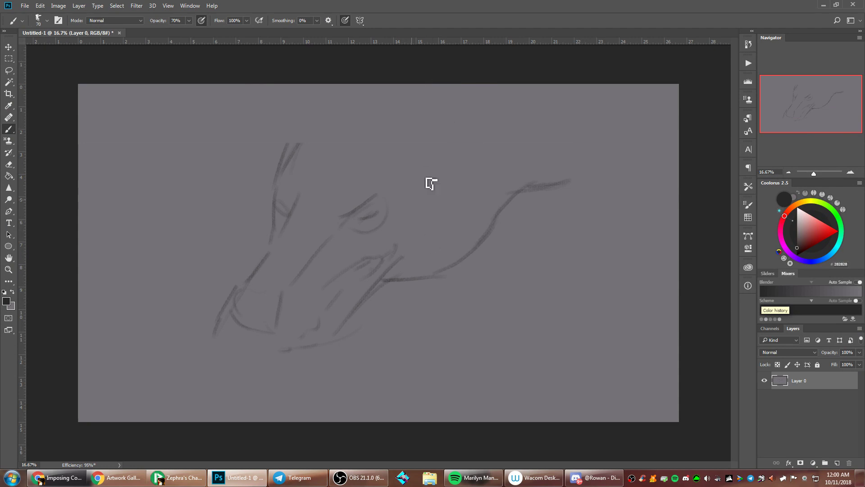
left_click_drag(366, 294, 396, 272)
mouse_move(421, 202)
left_mouse_down()
mouse_move(404, 270)
mouse_move(496, 286)
left_mouse_up()
left_click_drag(406, 274, 533, 219)
left_click_drag(432, 244, 548, 213)
mouse_move(426, 218)
left_mouse_down()
mouse_move(472, 189)
mouse_move(541, 124)
left_mouse_up()
left_click_drag(458, 194, 503, 156)
left_click_drag(420, 199, 450, 156)
left_click_drag(464, 121, 423, 187)
Sketch the brow ridge and the curved horn lines rising from the forehead to the canvas's upper edge
left_click_drag(339, 213, 319, 202)
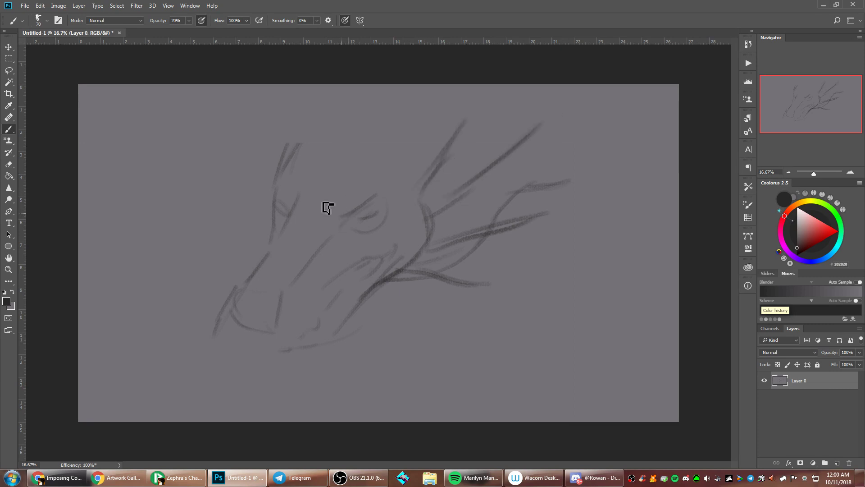
mouse_move(358, 145)
left_mouse_down()
mouse_move(331, 191)
mouse_move(279, 162)
left_mouse_up()
left_click_drag(317, 107, 276, 162)
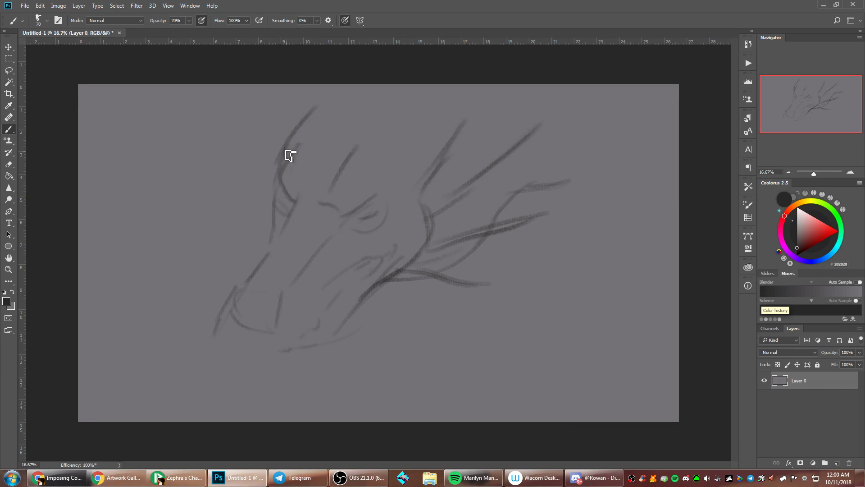
mouse_move(304, 130)
left_mouse_down()
mouse_move(341, 108)
mouse_move(306, 119)
left_mouse_up()
left_click_drag(359, 85, 320, 110)
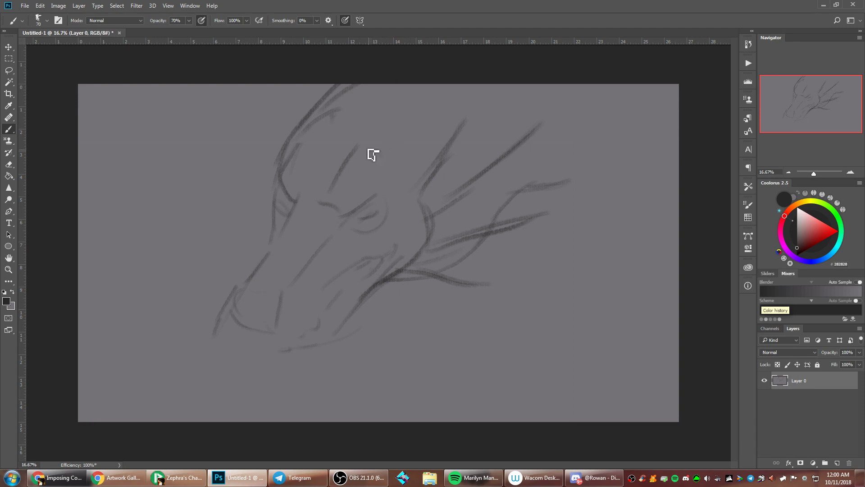
Add the swept-back upper horn lines and branch strokes linking the spikes behind the head
left_click_drag(372, 142, 496, 85)
left_click_drag(323, 84, 315, 107)
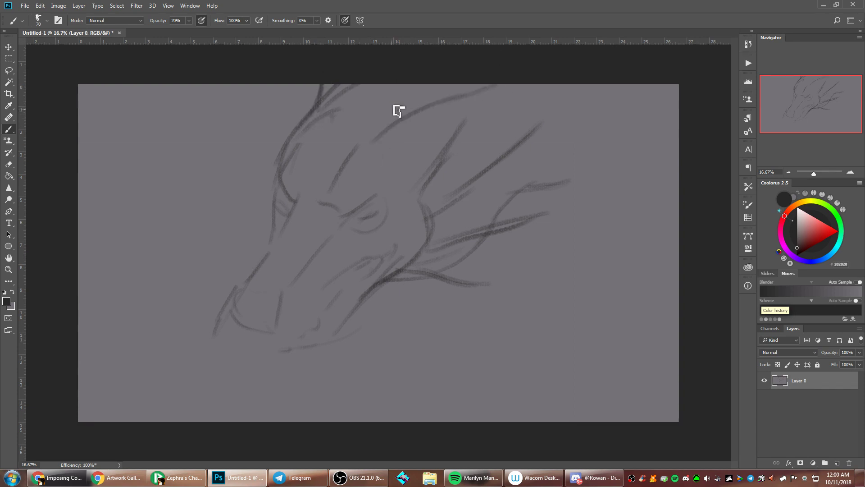
left_click_drag(390, 104, 392, 87)
mouse_move(455, 145)
left_mouse_down()
mouse_move(535, 128)
mouse_move(553, 95)
left_mouse_up()
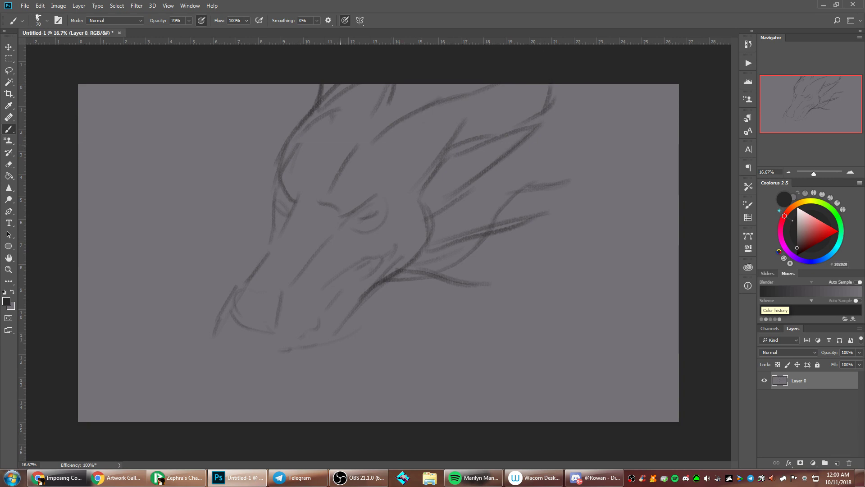
Darken the forehead and snout outline, add lines below the chin, and sketch curved, jagged shapes in the lower-left background
left_click_drag(281, 157, 273, 194)
mouse_move(291, 199)
left_mouse_down()
mouse_move(246, 282)
mouse_move(266, 341)
left_mouse_up()
mouse_move(314, 311)
left_mouse_down()
mouse_move(309, 388)
mouse_move(259, 396)
left_mouse_up()
mouse_move(208, 348)
left_mouse_down()
mouse_move(229, 386)
mouse_move(135, 375)
mouse_move(163, 303)
left_mouse_up()
mouse_move(149, 325)
left_mouse_down()
mouse_move(103, 232)
mouse_move(80, 232)
left_mouse_up()
left_click_drag(86, 220, 120, 233)
left_click_drag(139, 273, 141, 367)
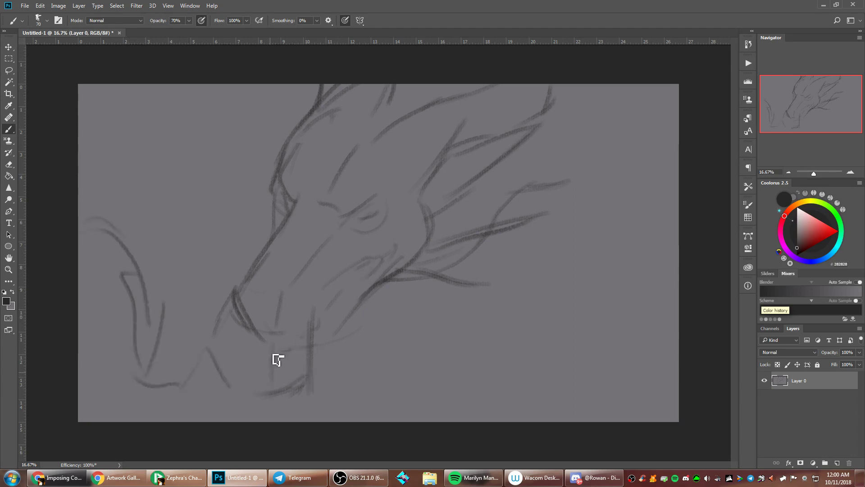
Draw vertical lines below the jaw, a wavy ground line with a peak across the lower right, and extend the neck stroke
left_click_drag(361, 272, 357, 378)
mouse_move(352, 296)
left_mouse_down()
mouse_move(349, 402)
mouse_move(355, 393)
mouse_move(385, 396)
mouse_move(435, 350)
mouse_move(411, 371)
mouse_move(521, 411)
left_mouse_up()
mouse_move(509, 384)
left_mouse_down()
mouse_move(558, 388)
mouse_move(595, 374)
mouse_move(605, 322)
left_mouse_up()
left_click_drag(614, 344, 634, 370)
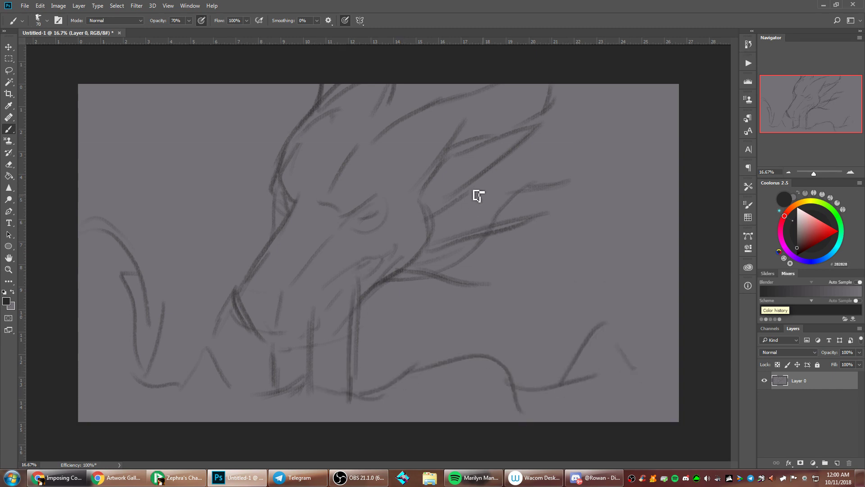
left_click_drag(580, 182, 601, 180)
Enlarge the brush to 1811 px and lower its texture scale
right_click(582, 162)
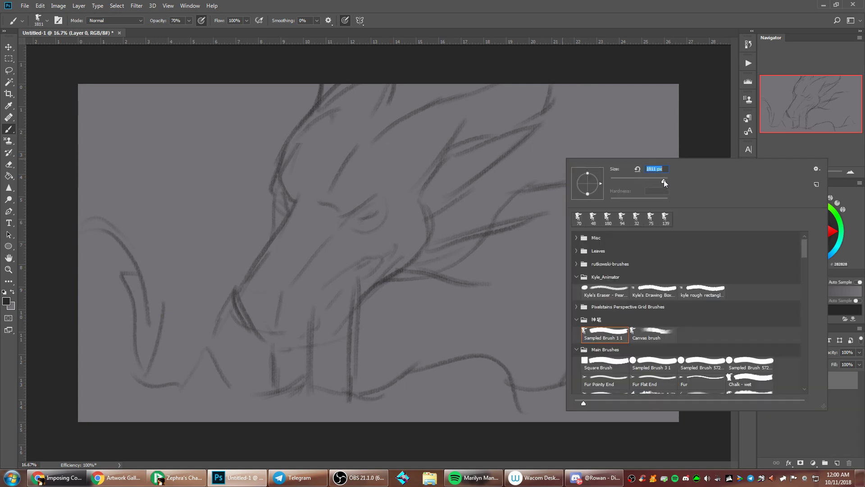
key("Return")
left_click(749, 205)
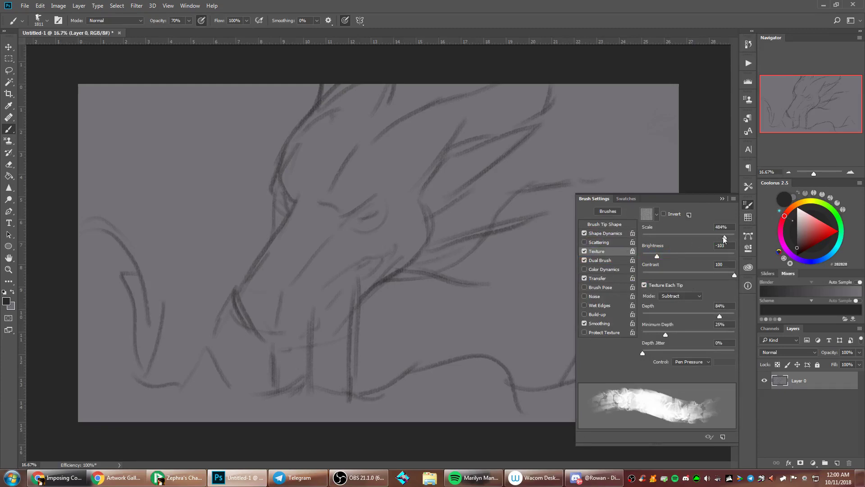
left_click_drag(723, 236, 710, 232)
Paint dark textured shading across the upper-right background and around the horns
mouse_move(653, 104)
left_mouse_down()
mouse_move(586, 112)
mouse_move(504, 103)
mouse_move(496, 131)
mouse_move(621, 148)
mouse_move(631, 136)
mouse_move(586, 176)
mouse_move(640, 187)
mouse_move(630, 316)
mouse_move(554, 270)
mouse_move(518, 144)
left_mouse_up()
left_click(722, 198)
mouse_move(337, 85)
left_mouse_down()
mouse_move(648, 153)
mouse_move(535, 123)
mouse_move(460, 135)
mouse_move(694, 116)
left_mouse_up()
left_click_drag(500, 153, 473, 114)
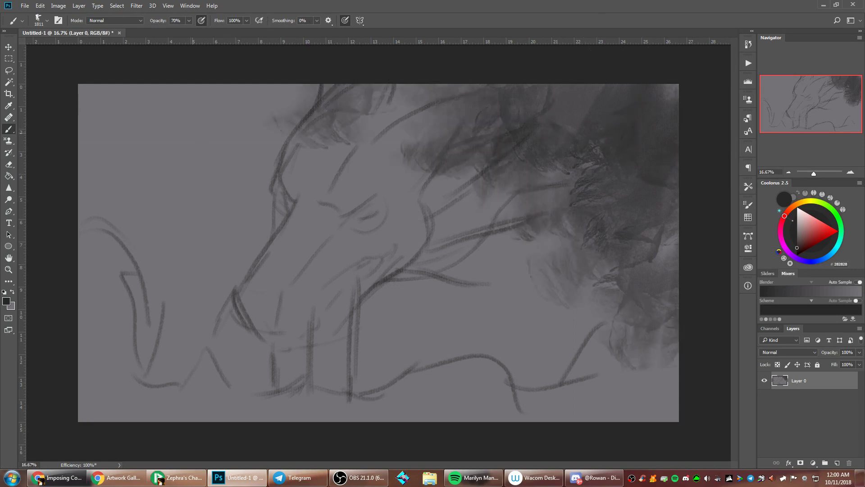
Darken the top and upper-right of the canvas with dark Gradient tool passes in Multiply mode
right_click(8, 176)
left_click(54, 174)
left_click(192, 21)
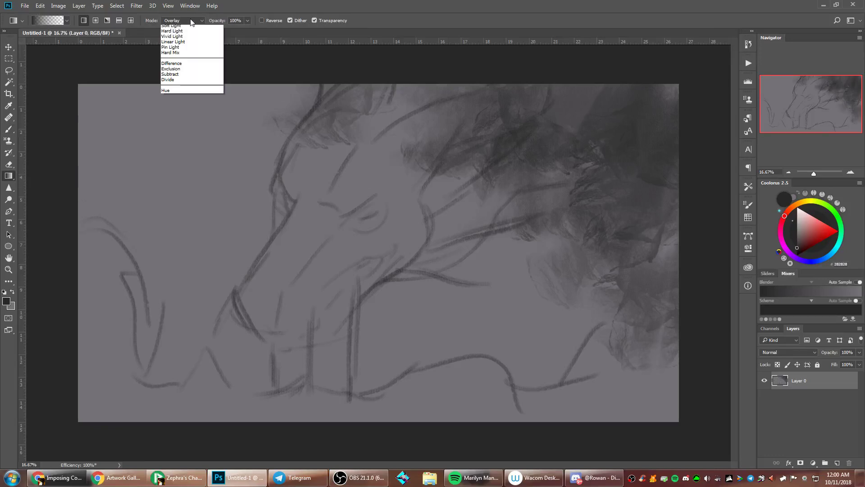
left_click(181, 58)
left_click_drag(177, 56, 200, 307)
left_click_drag(670, 168, 377, 430)
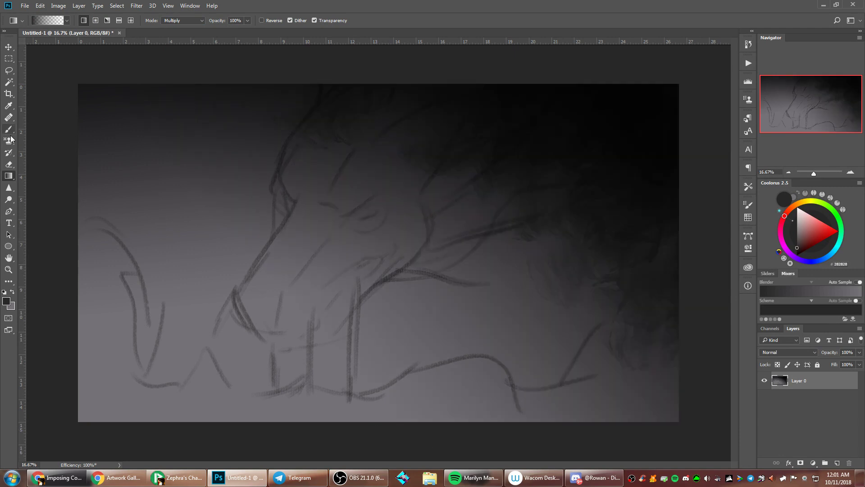
Apply a near-white gradient in Overlay mode diagonally from the upper-right corner toward the lower centre
left_click(200, 21)
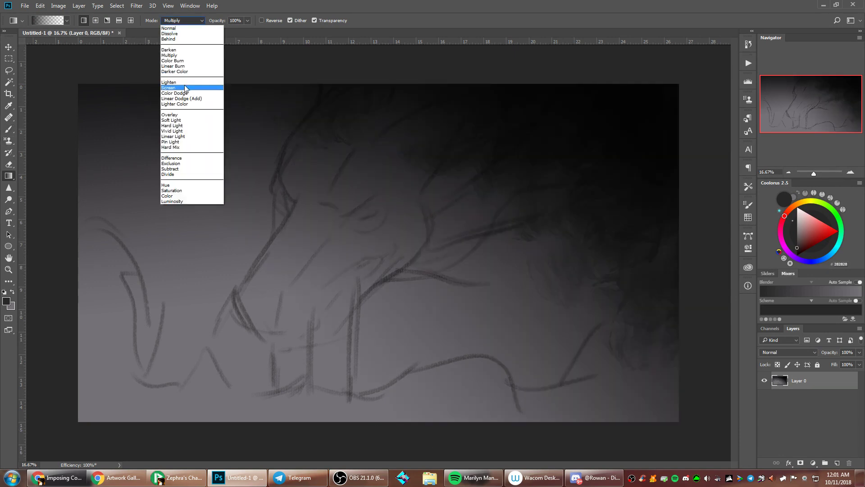
left_click(178, 116)
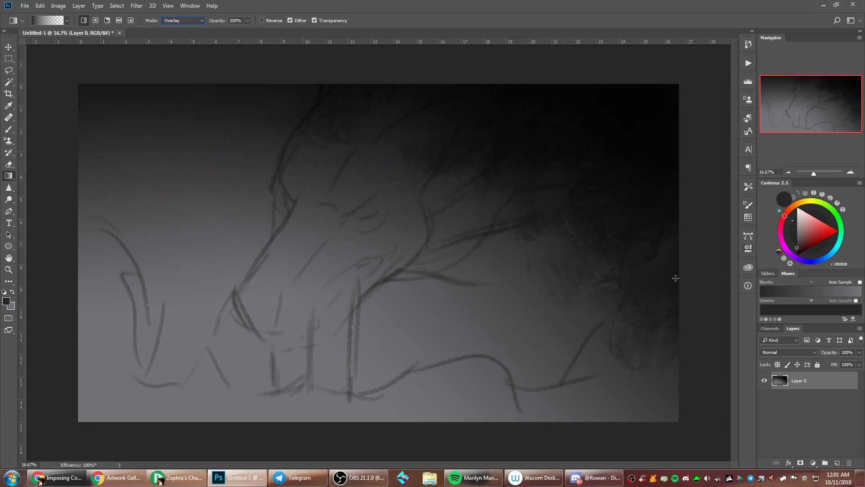
left_click_drag(797, 226, 796, 212)
left_click_drag(638, 59, 306, 398)
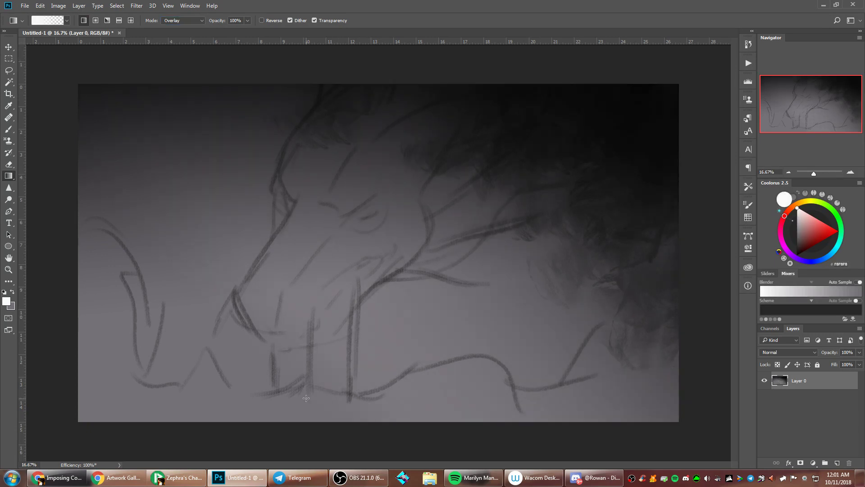
Lighten the dark upper-right shading with another near-white Overlay gradient toward the centre
left_click_drag(594, 133, 526, 237)
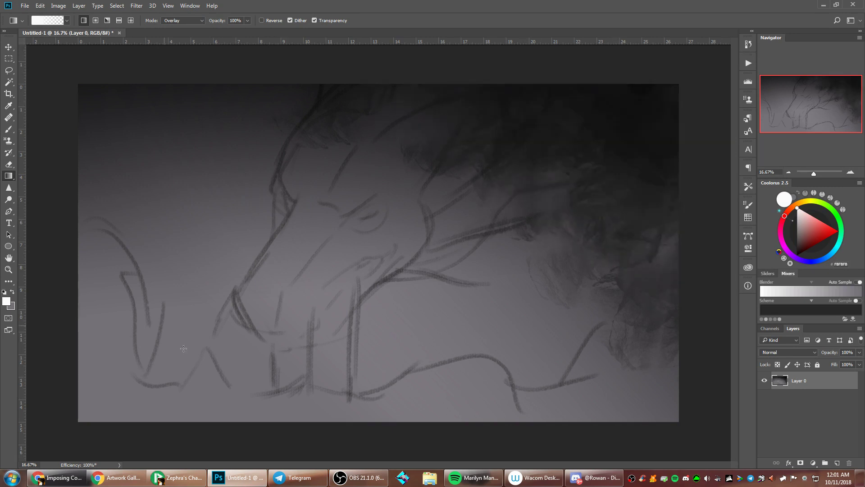
Block in the creature's head, jaw and neck with sampled dark grey using the 464 px Sampled Brush 1 1
left_click(14, 129)
right_click(437, 226)
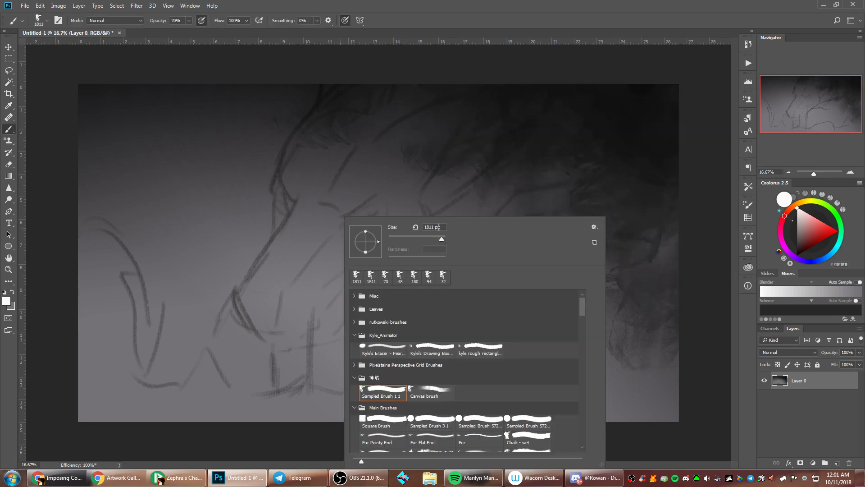
left_click_drag(438, 238, 438, 238)
left_click(490, 113, "alt")
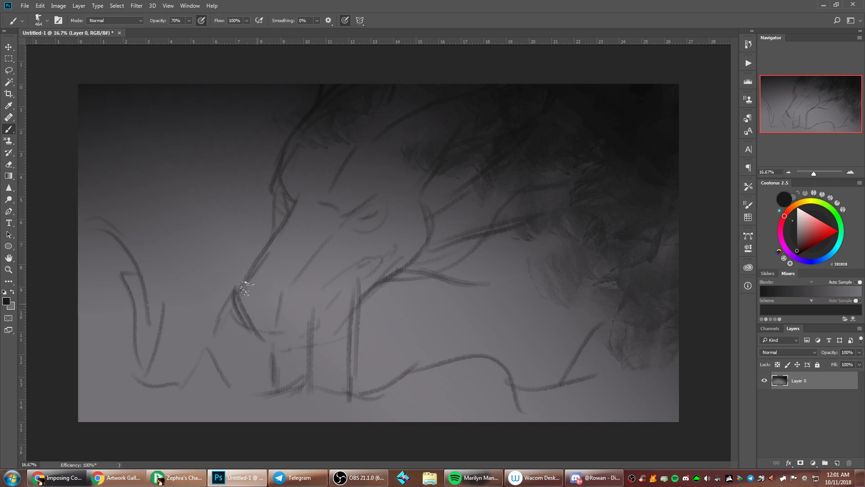
mouse_move(248, 289)
left_mouse_down()
mouse_move(276, 331)
mouse_move(279, 189)
mouse_move(326, 97)
mouse_move(275, 325)
mouse_move(398, 259)
left_mouse_up()
mouse_move(313, 292)
left_mouse_down()
mouse_move(338, 243)
mouse_move(312, 189)
mouse_move(326, 184)
mouse_move(351, 235)
left_mouse_up()
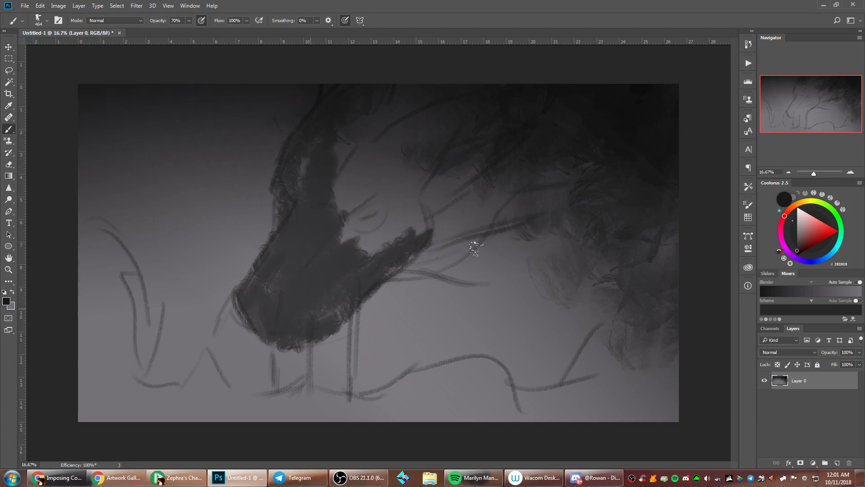
mouse_move(555, 207)
left_mouse_down()
mouse_move(528, 194)
mouse_move(427, 204)
mouse_move(468, 112)
mouse_move(408, 90)
mouse_move(467, 59)
mouse_move(596, 161)
mouse_move(599, 95)
left_mouse_up()
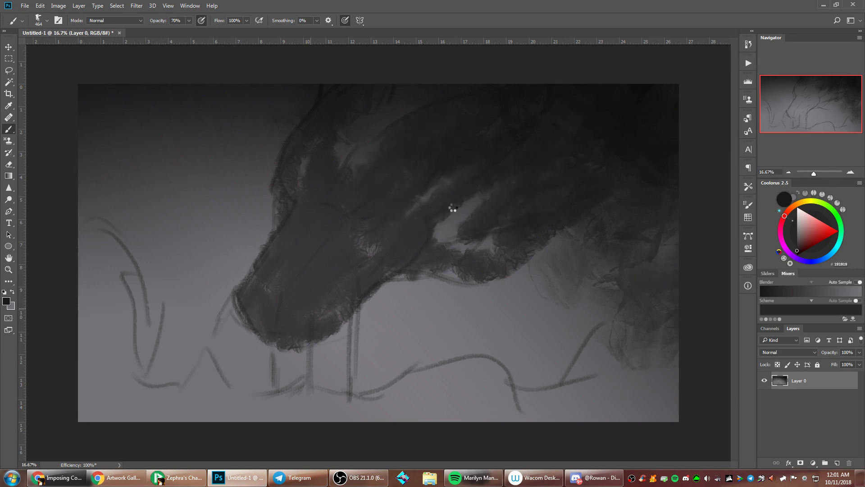
Set the brush texture to 269% scale and 90% depth, and darken the jaw gap, eye socket and snout ridge
left_click(747, 205)
left_click_drag(711, 239, 715, 238)
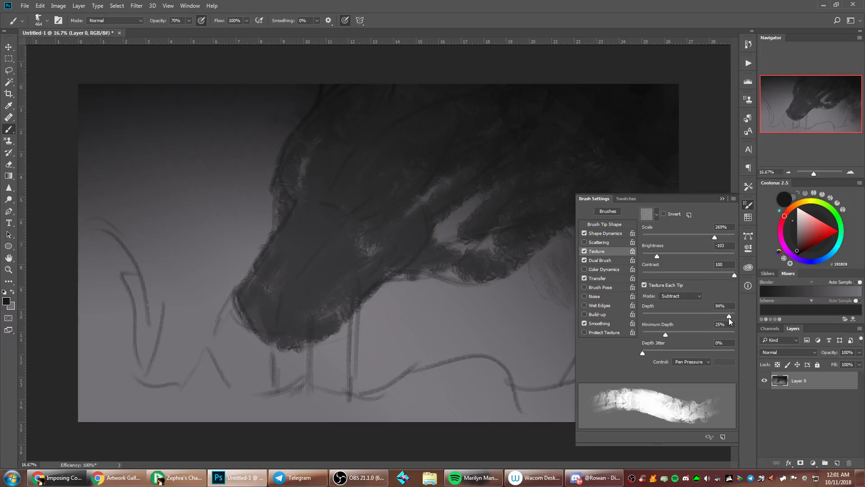
left_click_drag(724, 319, 726, 319)
mouse_move(443, 216)
left_mouse_down()
mouse_move(434, 245)
mouse_move(449, 251)
left_mouse_up()
left_click_drag(334, 208, 374, 197)
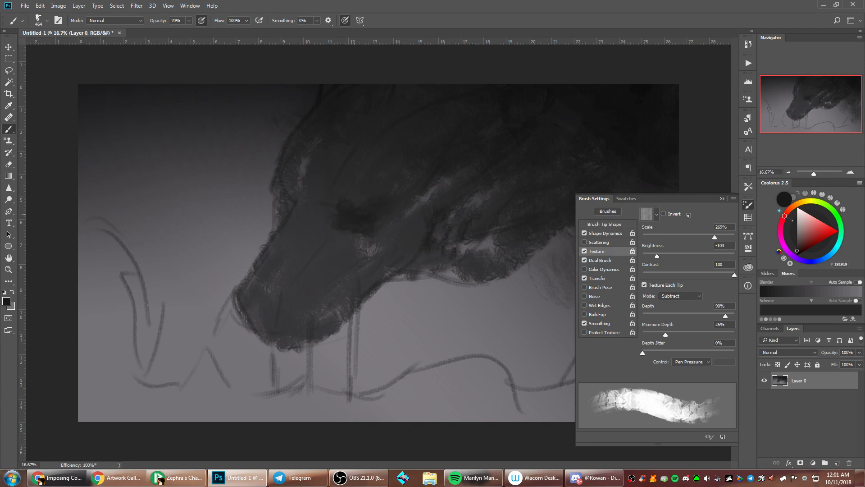
left_click_drag(328, 218, 259, 283)
left_click_drag(293, 220, 266, 279)
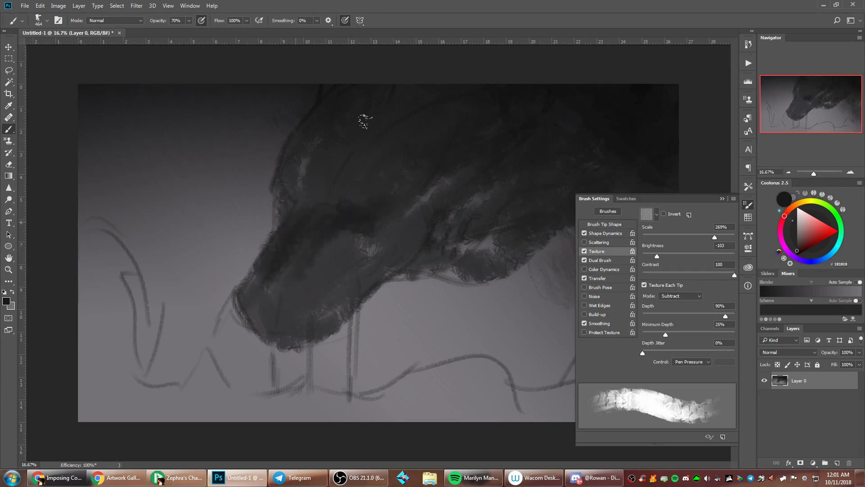
Paint lighter sampled grey over the side of the muzzle to give it form
left_click(315, 260, "alt")
left_click(402, 319, "alt")
mouse_move(331, 268)
left_mouse_down()
mouse_move(288, 290)
mouse_move(301, 309)
mouse_move(293, 305)
left_mouse_up()
left_click(319, 280, "alt")
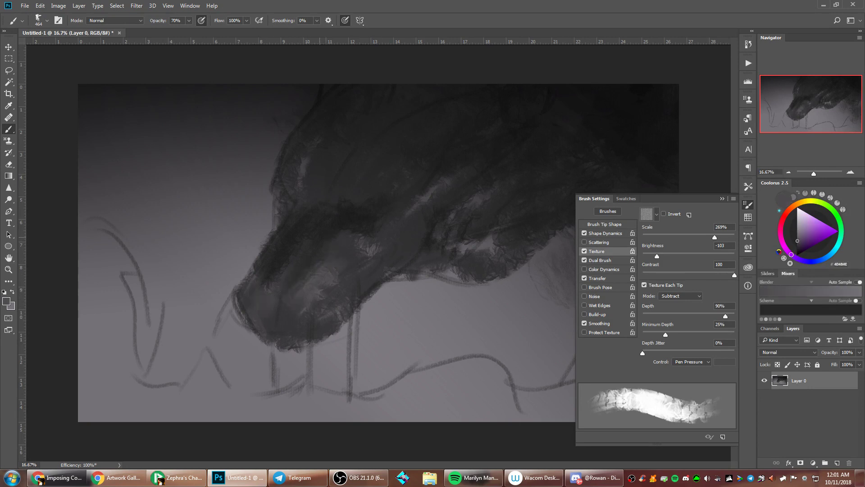
Trim the edges of the chin and snout bridge with sampled background grey using a 146 px brush
right_click(350, 216)
left_click(260, 325)
left_click(266, 349, "alt")
mouse_move(264, 339)
left_mouse_down()
mouse_move(309, 347)
mouse_move(349, 329)
mouse_move(332, 342)
mouse_move(383, 286)
left_mouse_up()
left_click(298, 342, "alt")
left_click(375, 314, "alt")
left_click_drag(339, 345, 378, 282)
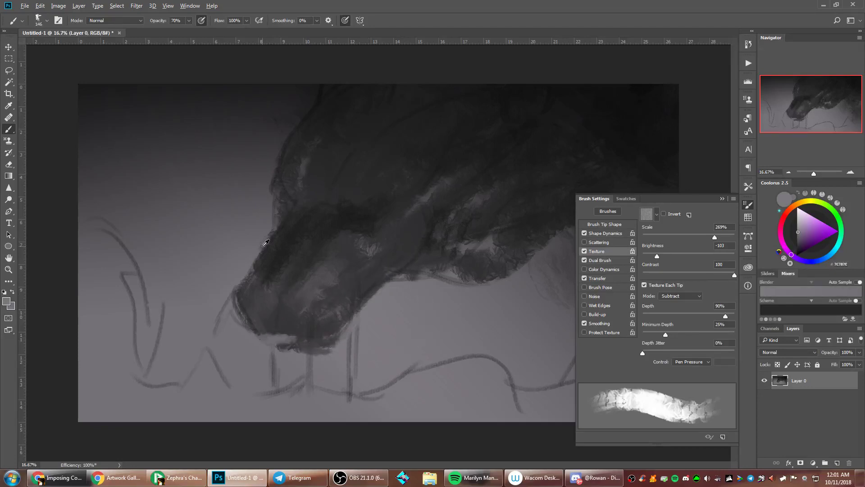
left_click(262, 247, "alt")
left_click_drag(271, 235, 247, 275)
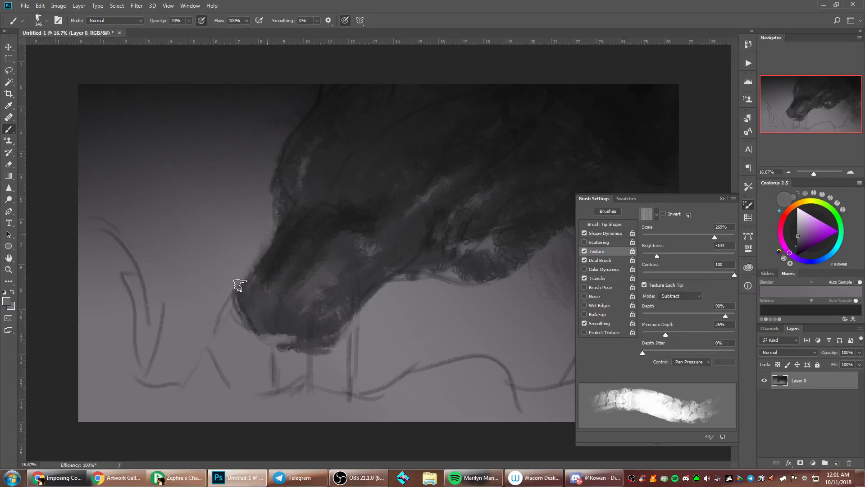
Blend mid-grey over the muzzle below the eye socket with a 464 px brush, and close the brush settings
right_click(363, 169)
left_click(312, 288, "alt")
mouse_move(329, 237)
left_mouse_down()
mouse_move(297, 279)
mouse_move(340, 253)
left_mouse_up()
left_click(359, 205, "alt")
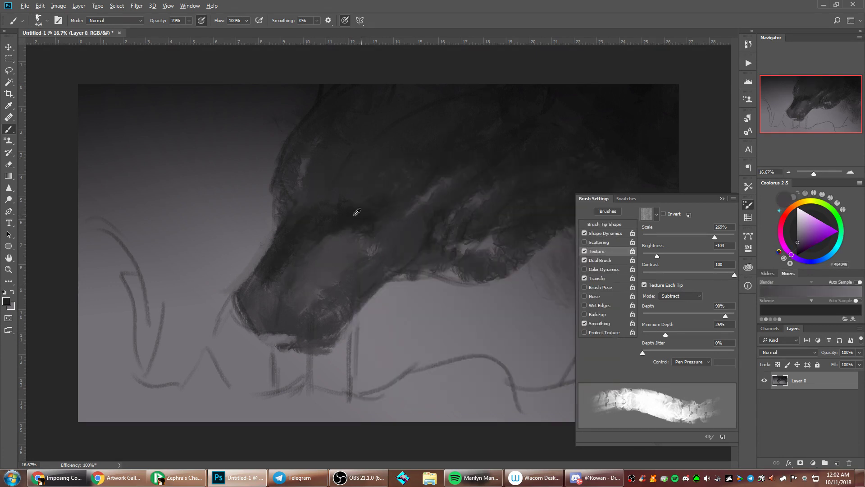
left_click(722, 199)
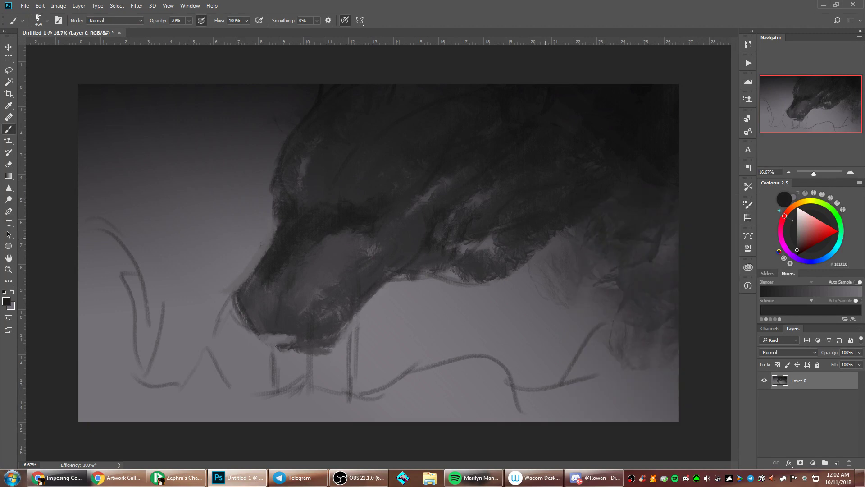
Flip the canvas horizontally and soften the jaw and neck shading with sampled dark grey
key("ctrl+shift+h")
left_click(331, 262, "alt")
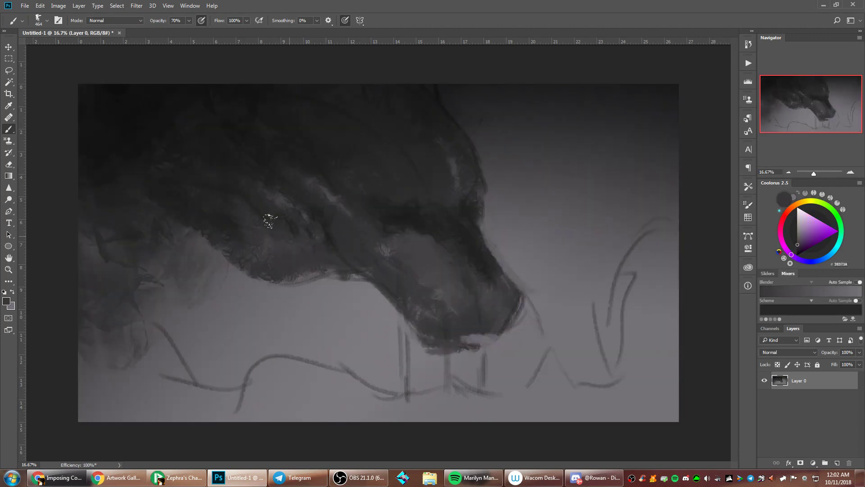
Paint a bright near-white eye under the dark brow using 84 px and 105 px brushes, sharpening its edges with sampled dark grey
right_click(512, 209)
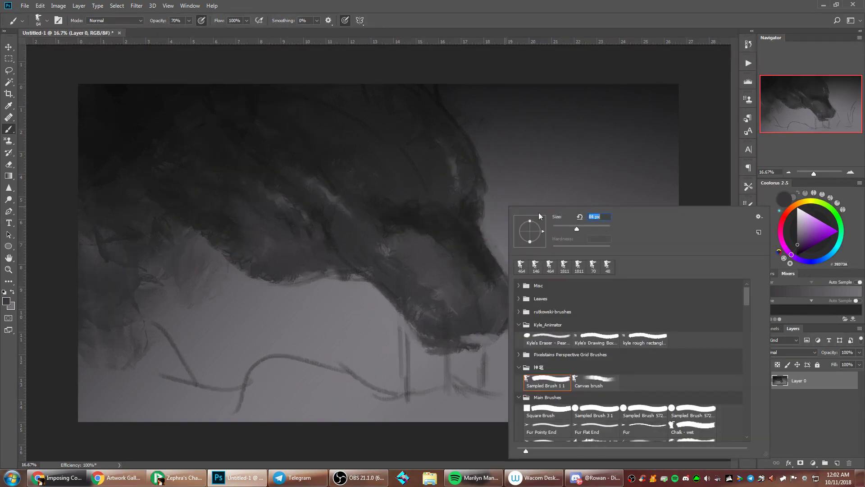
key("Escape")
left_click(396, 212, "alt")
left_click(383, 247, "alt")
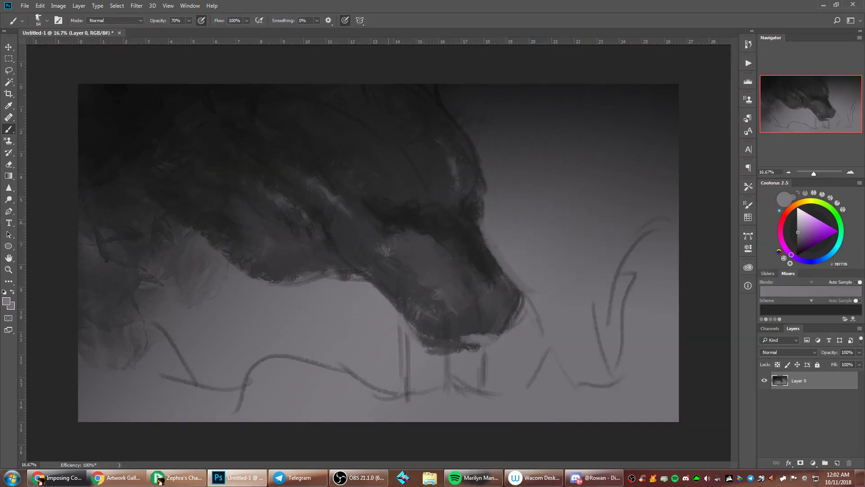
left_click_drag(374, 209, 398, 223)
right_click(542, 199)
left_click(402, 222)
left_click(400, 222, "alt")
left_click(797, 214)
left_click(374, 207, "alt")
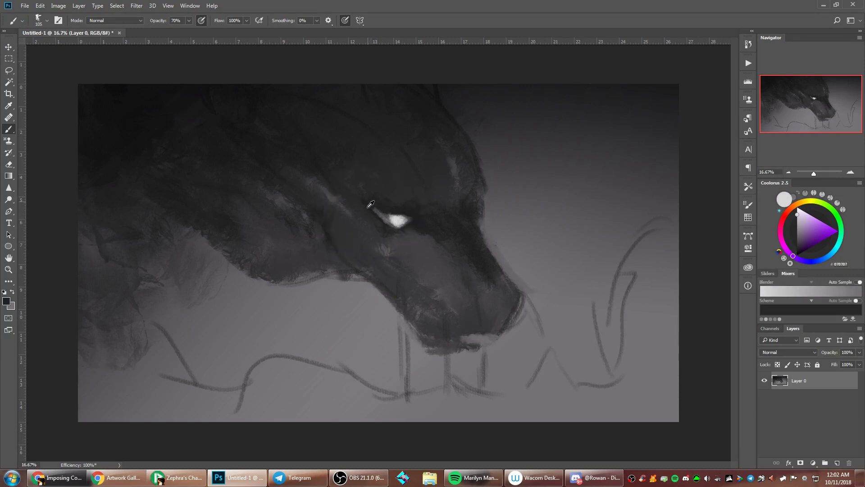
left_click(399, 220, "alt")
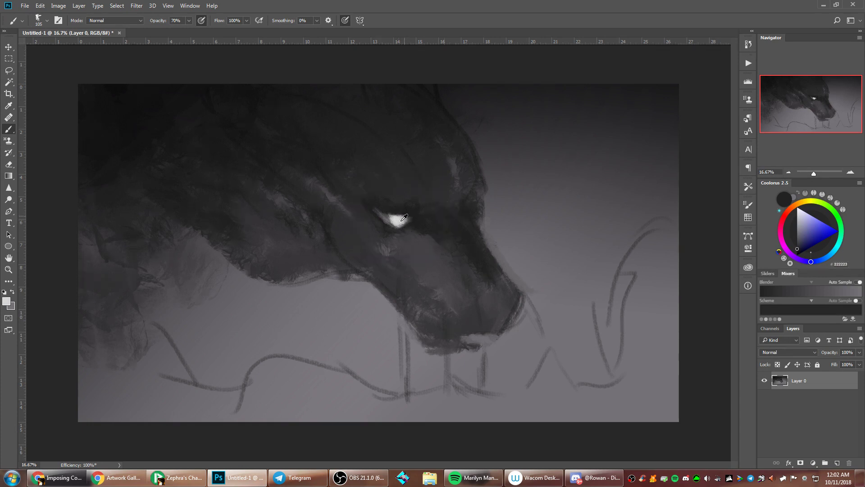
Dab salmon pink into the inner corner of the near eye with a 50 px brush
left_click(789, 210)
left_click(814, 224)
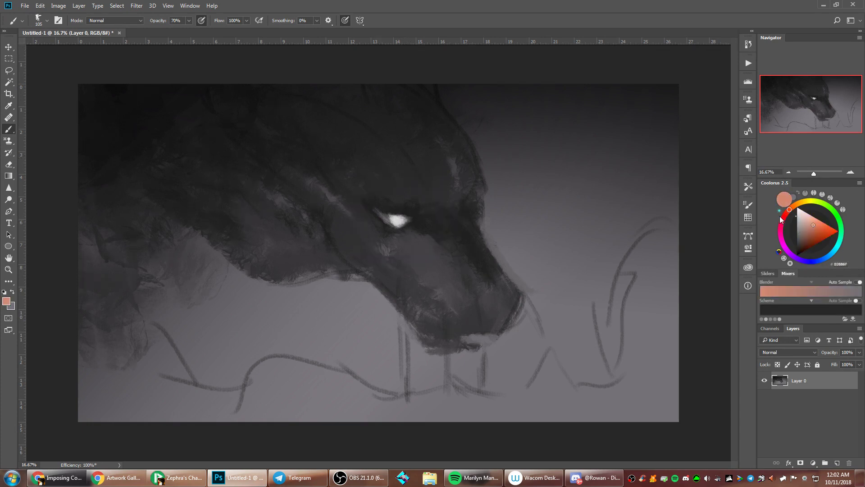
right_click(577, 210)
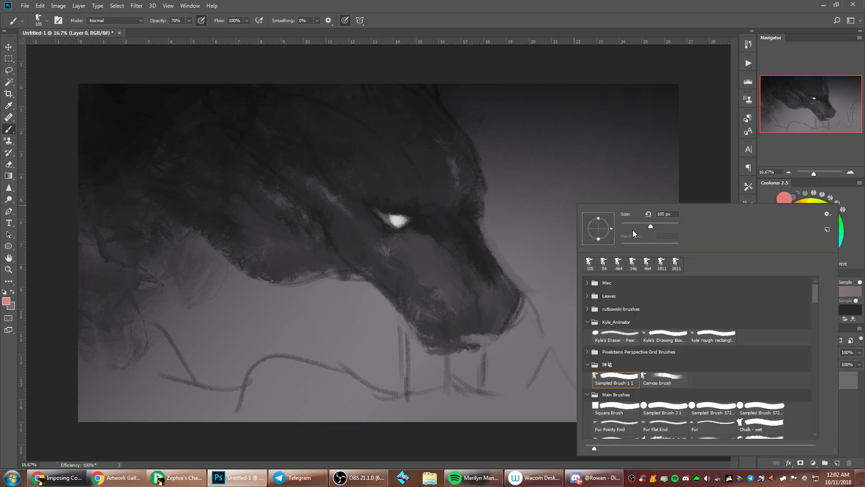
key("Return")
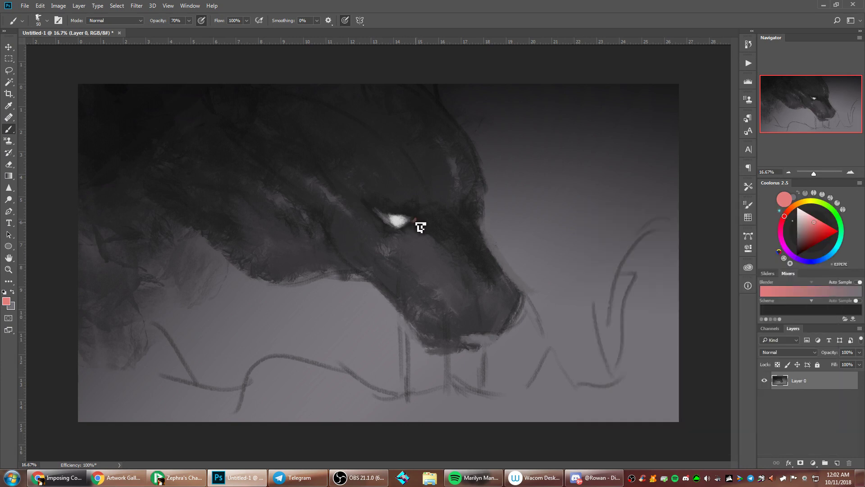
left_click(415, 219)
Paint the far eye with sampled grey and white tones, and define its edges with dark grey
left_click(385, 216, "alt")
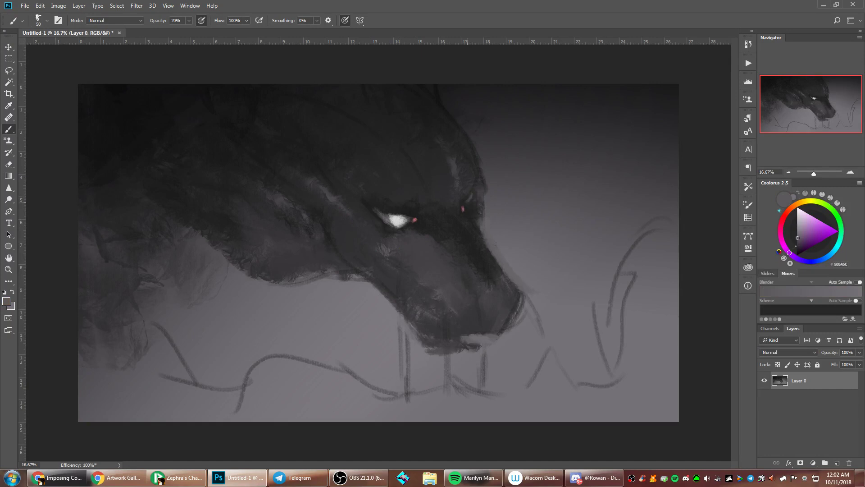
left_click_drag(473, 203, 471, 201)
left_click(419, 226, "alt")
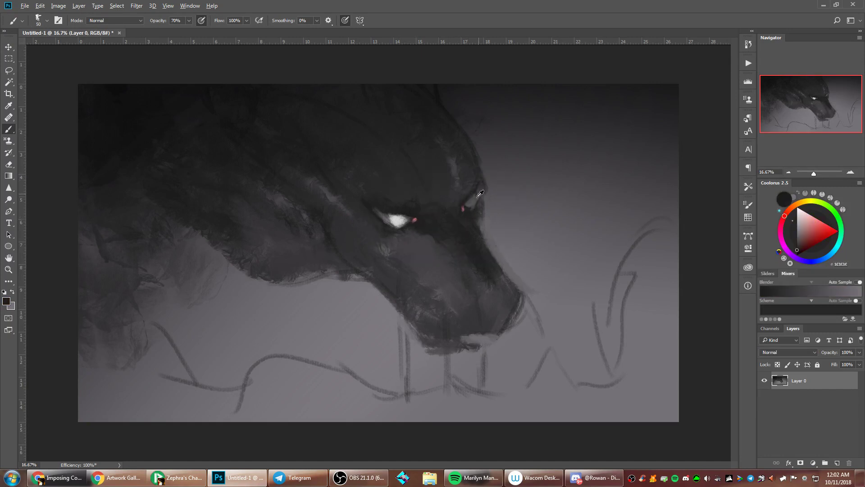
left_click(396, 220, "alt")
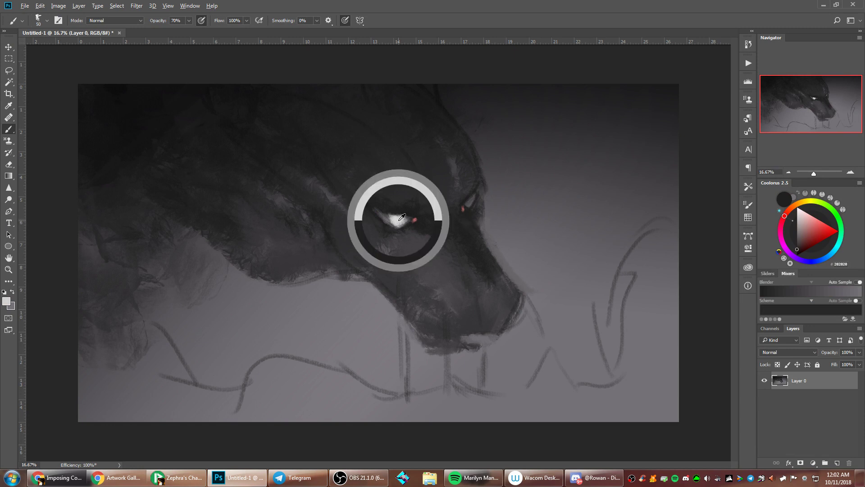
left_click_drag(469, 203, 471, 200)
left_click(475, 202, "alt")
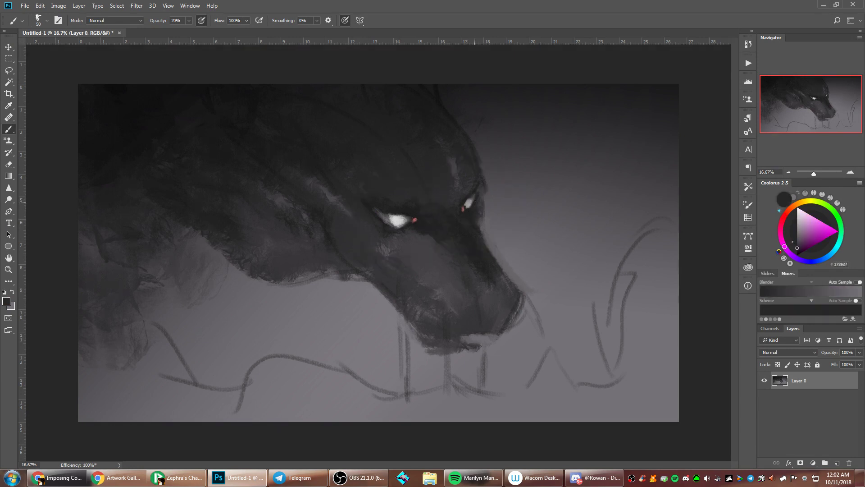
Paint a lighter grey plane down the nose bridge with a 91 px brush and blend it with a 183 px brush
right_click(604, 199)
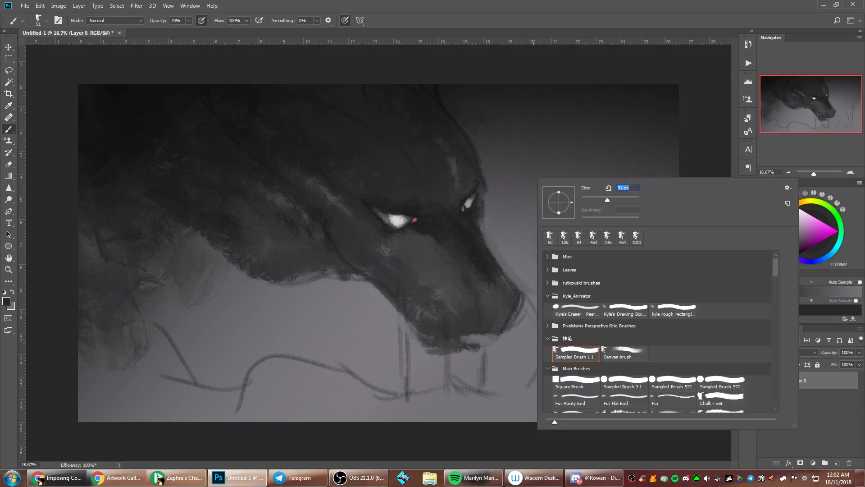
key("Return")
left_click(440, 225, "alt")
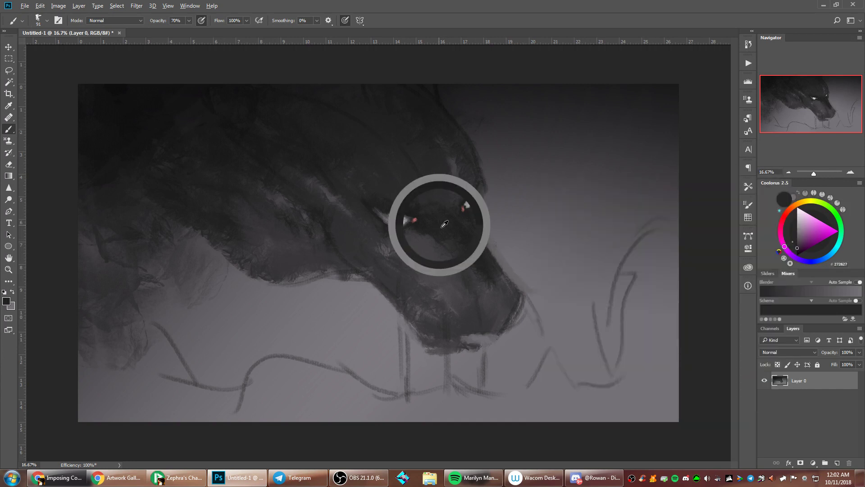
left_click_drag(462, 284, 449, 255)
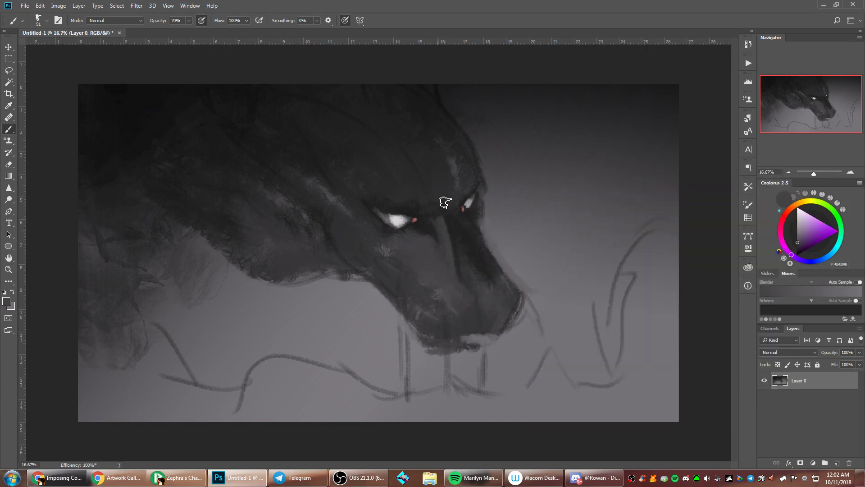
right_click(496, 173)
left_click(436, 229, "alt")
right_click(532, 166)
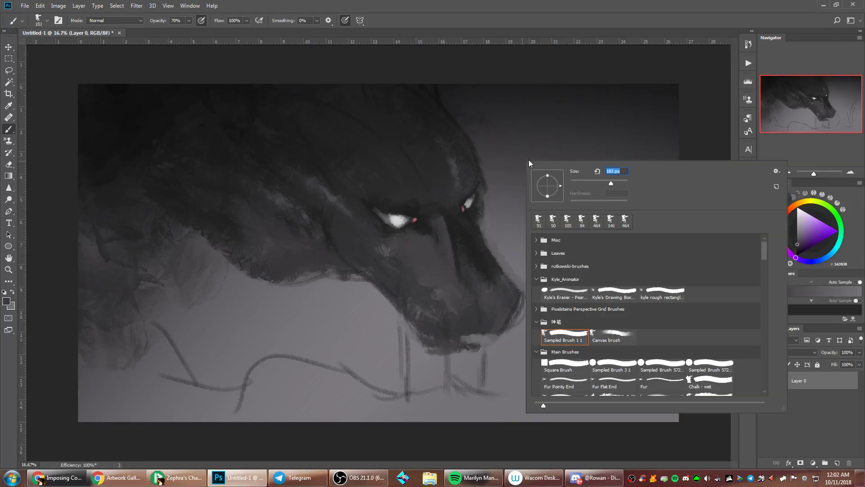
left_click(444, 260, "alt")
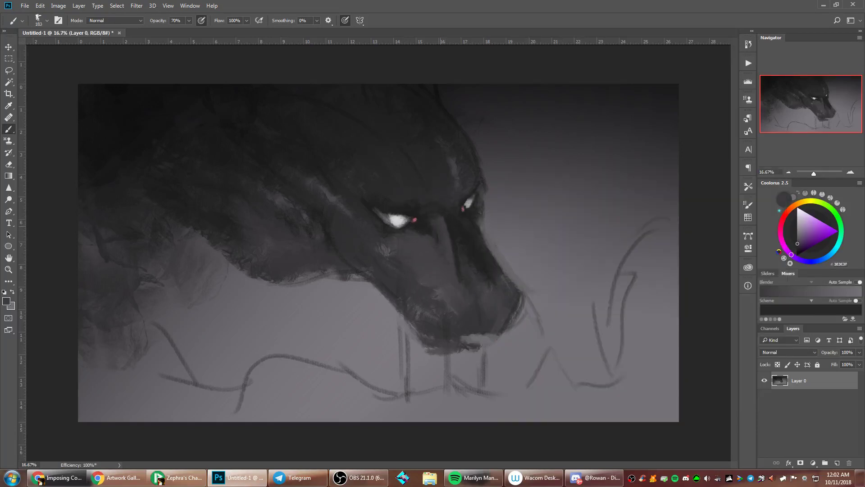
Draw a dark mouth line along the muzzle from below the near eye to the chin with a 61 px brush
left_click(466, 227, "alt")
right_click(485, 208)
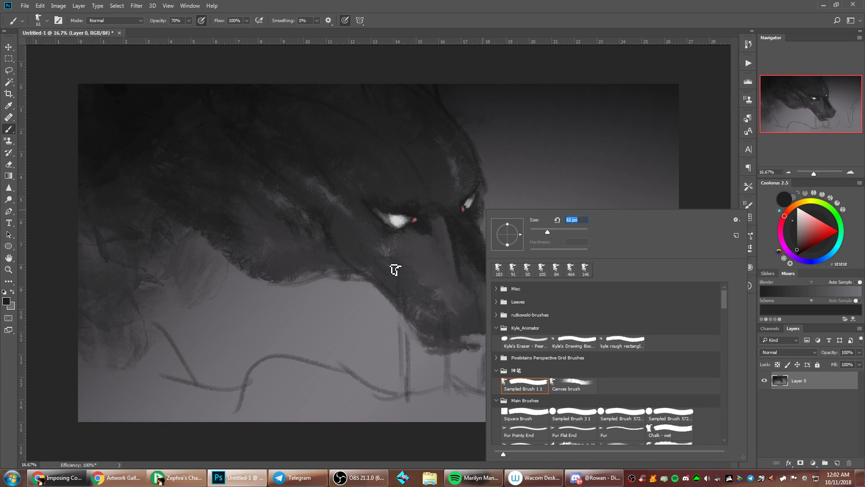
left_click_drag(389, 261, 469, 337)
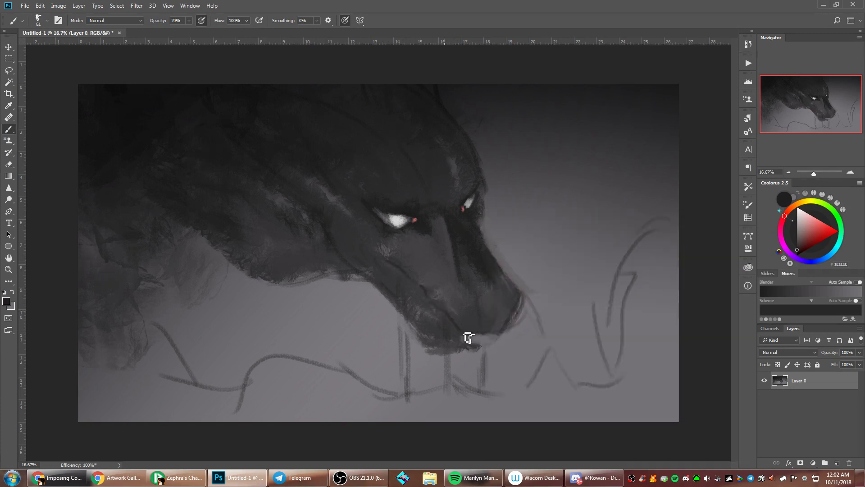
left_click_drag(383, 261, 396, 268)
Refine the contour of the far brow and cheek with sampled tones using a 73 px brush
right_click(549, 180)
left_click_drag(608, 201, 610, 201)
left_click(639, 140)
left_click(493, 214, "alt")
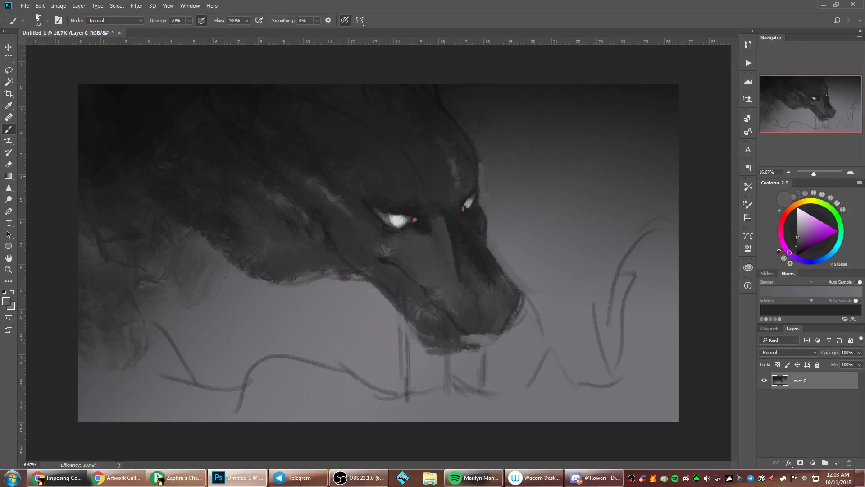
Brush lighter sampled grey over the cheek below the near eye with a 130 px brush
right_click(517, 180)
left_click(596, 200)
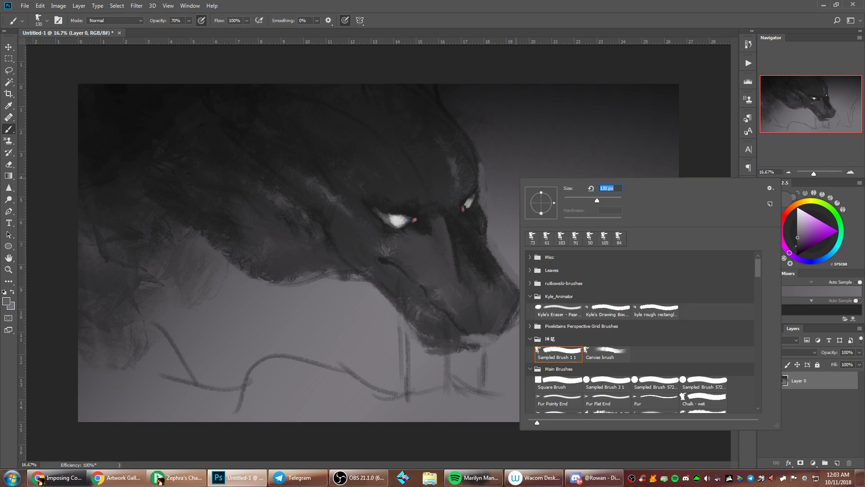
left_click(386, 251, "alt")
left_click_drag(387, 252, 361, 239)
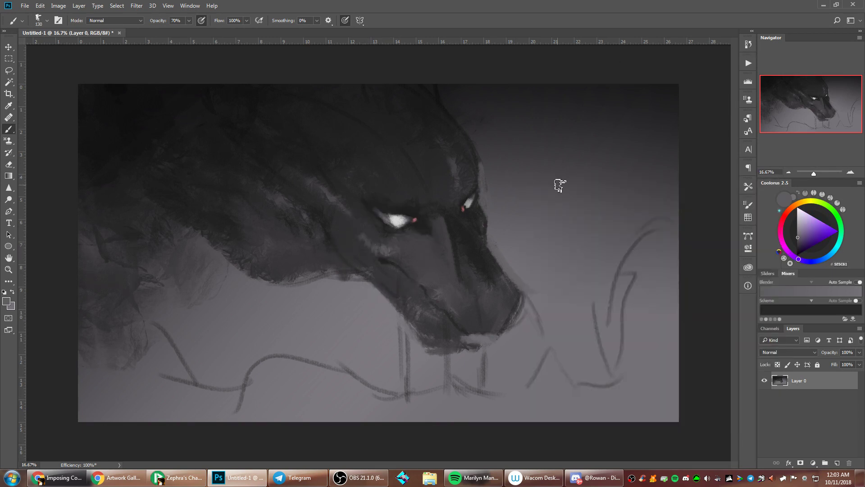
Paint a dark slit pupil in the near eye with a 36 px brush and flip the canvas horizontally
right_click(455, 175)
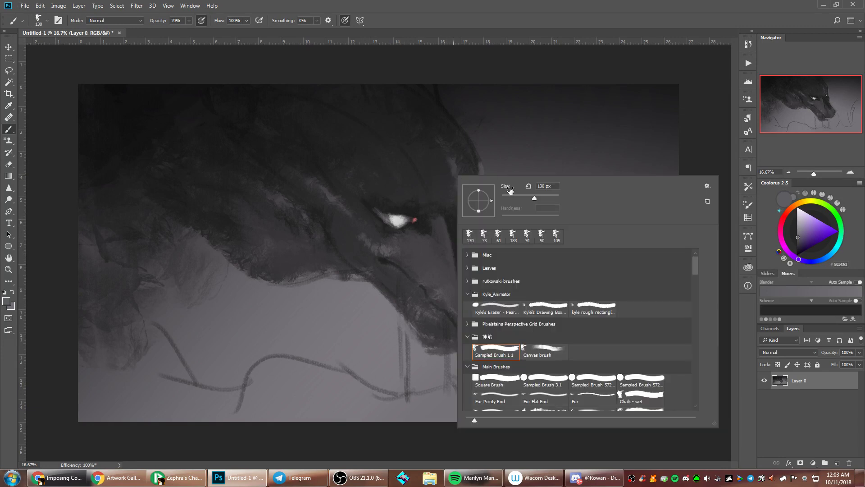
left_click(415, 207, "alt")
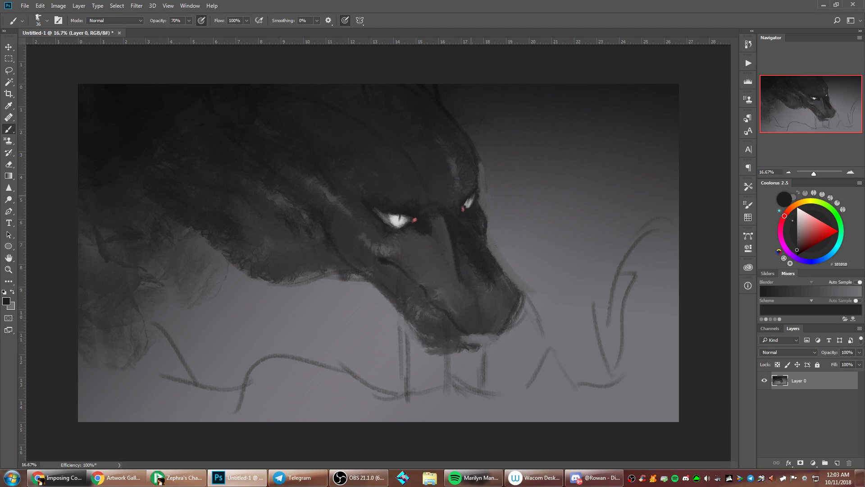
key("ctrl+shift+h")
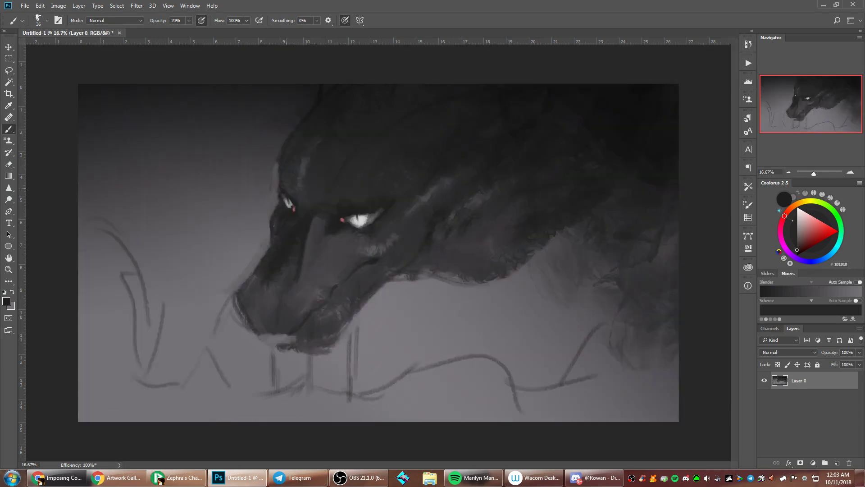
Darken the far eye with a sampled dark tone using a 99 px brush
right_click(427, 175)
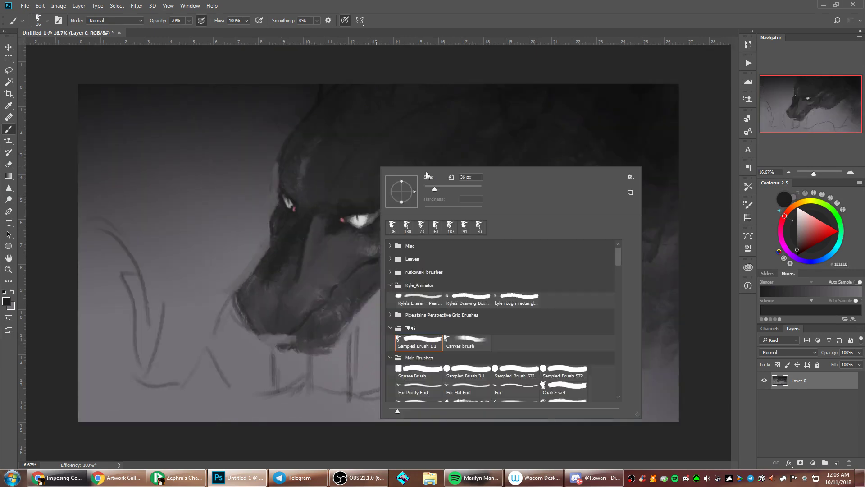
left_click(286, 214, "alt")
left_click_drag(283, 194, 292, 207)
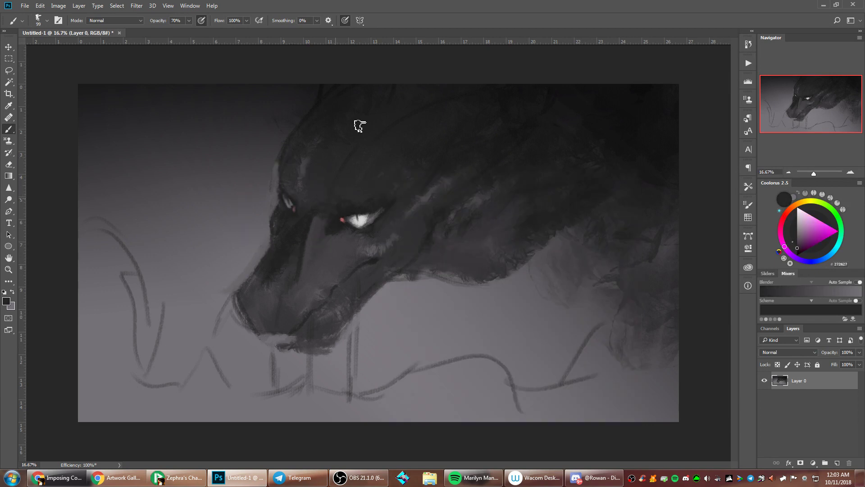
Build up the forehead and brow planes above the near eye with sampled dark greys using a 322 px brush
right_click(471, 144)
left_click(350, 209)
left_click(338, 194, "alt")
left_click(525, 98, "alt")
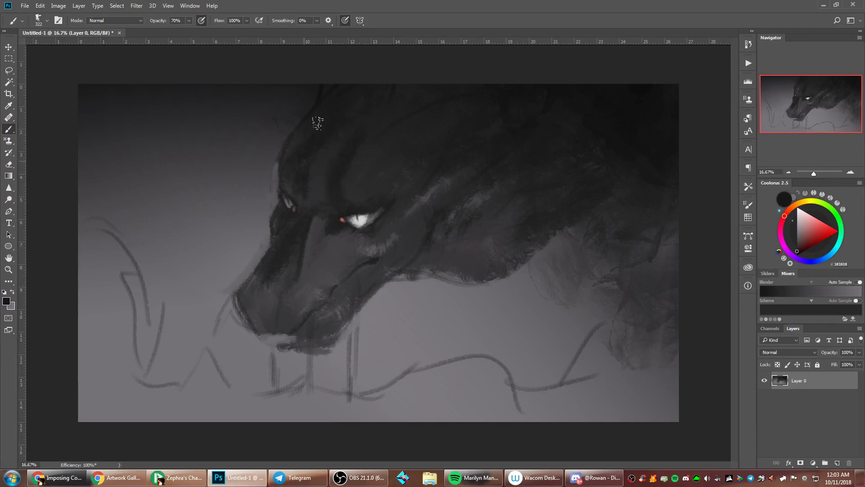
left_click(323, 172, "alt")
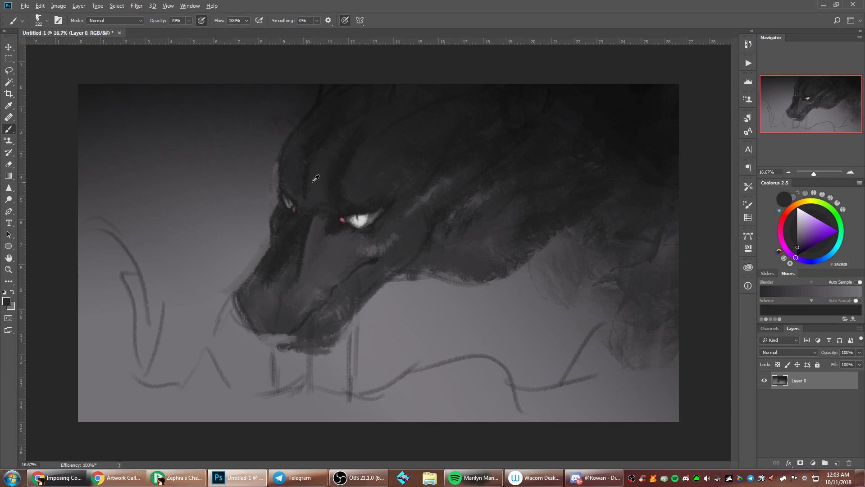
left_click(313, 213, "alt")
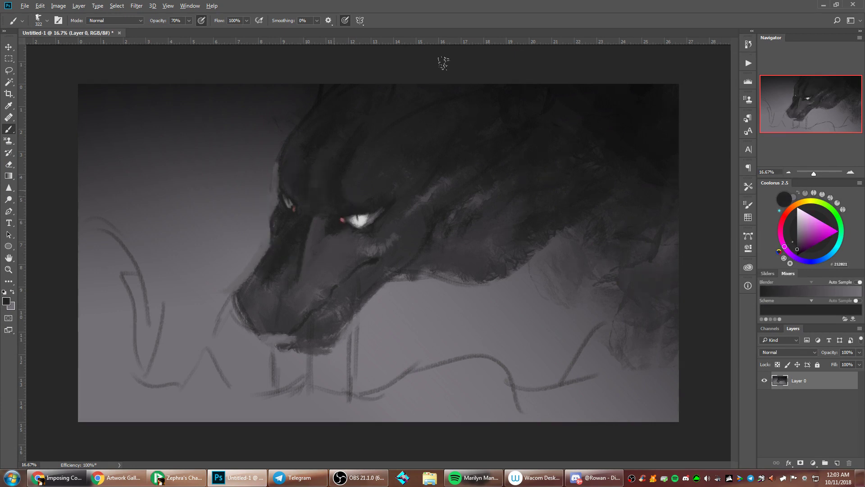
left_click(363, 169, "alt")
Paint a blue strip along the mouth line from cheek to chin, using an 86 px brush and a lighter blue over the first stroke
right_click(592, 182)
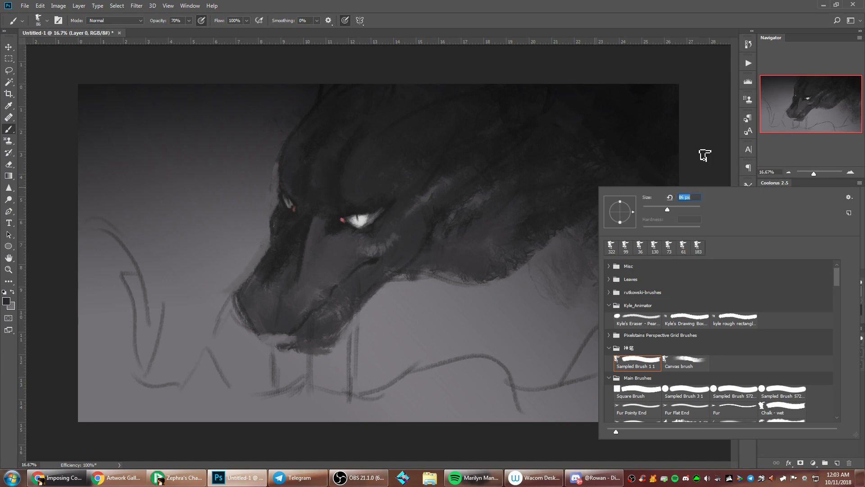
left_click(704, 155)
left_click(808, 262)
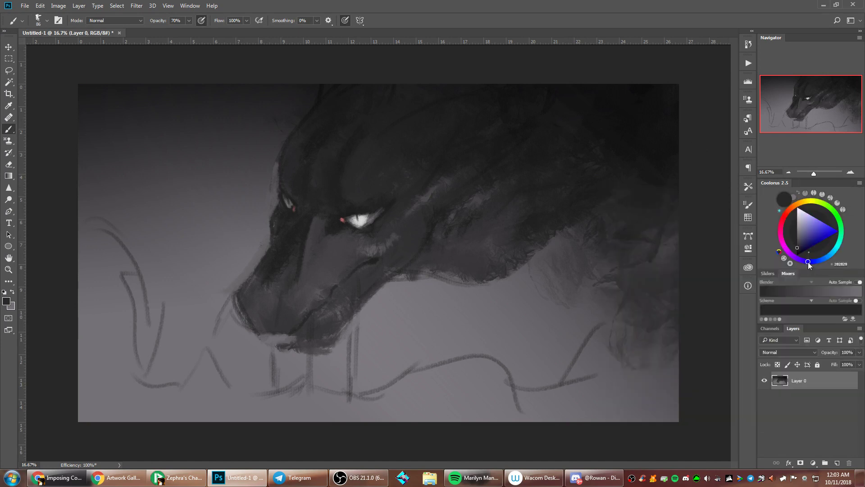
left_click(806, 238)
left_click_drag(311, 323, 347, 282)
left_click_drag(810, 261, 824, 257)
left_click(811, 233)
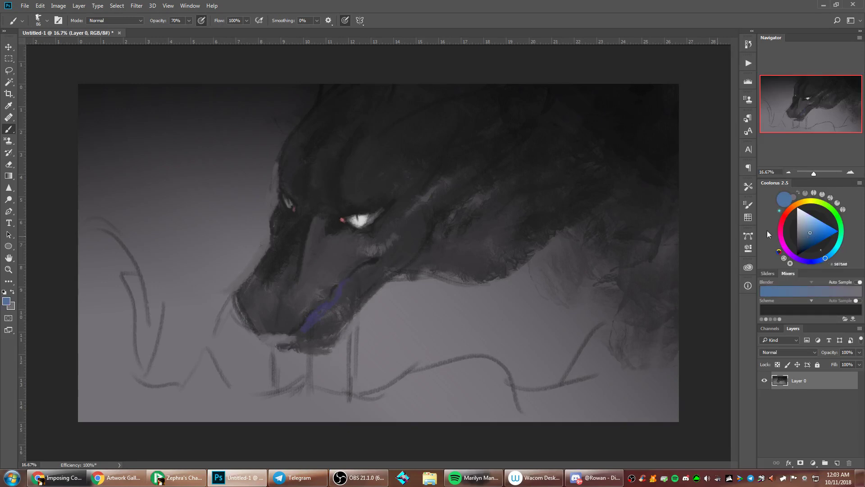
mouse_move(331, 306)
left_mouse_down()
mouse_move(311, 312)
mouse_move(356, 275)
mouse_move(291, 340)
left_mouse_up()
Clean up the edge beneath the muzzle tip and chin with sampled background grey using a 199 px brush
right_click(485, 229)
key("Return")
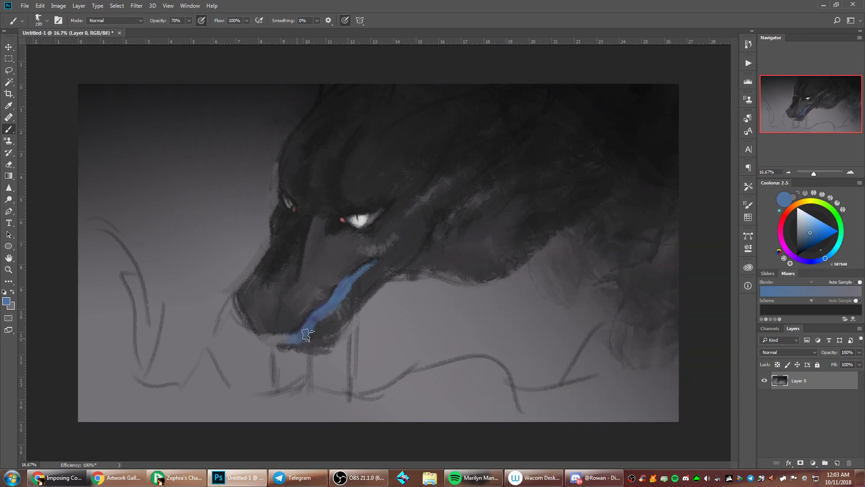
left_click(329, 344, "alt")
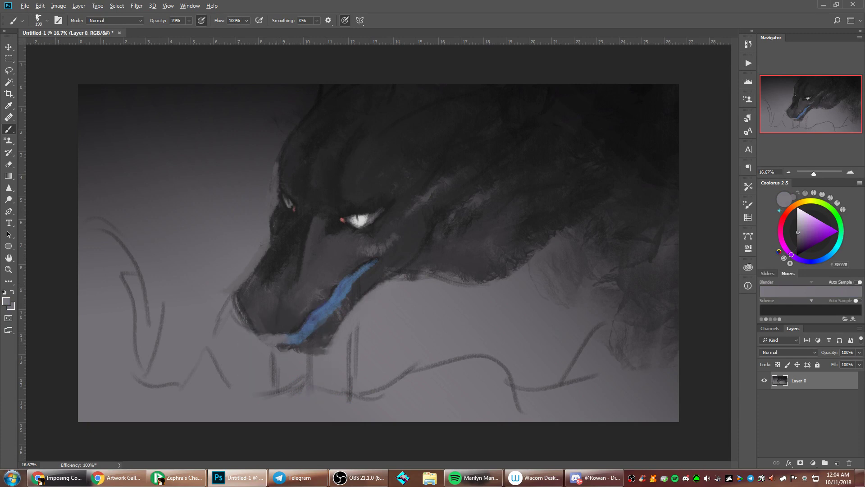
left_click_drag(295, 356, 265, 342)
Sharpen the snout's contour with sampled dark and background tones and darken the nostril using a 70 px brush
right_click(373, 221)
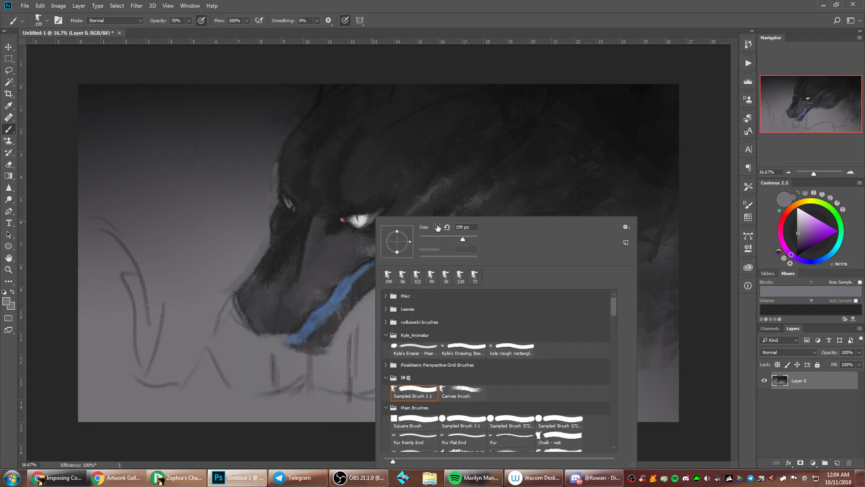
left_click(291, 334, "alt")
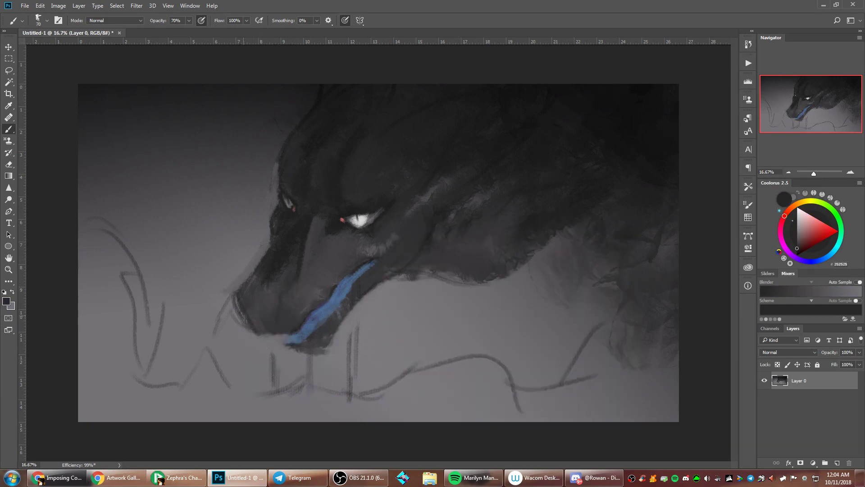
mouse_move(253, 322)
left_mouse_down()
mouse_move(263, 330)
mouse_move(240, 315)
mouse_move(238, 290)
left_mouse_up()
left_click(259, 348, "alt")
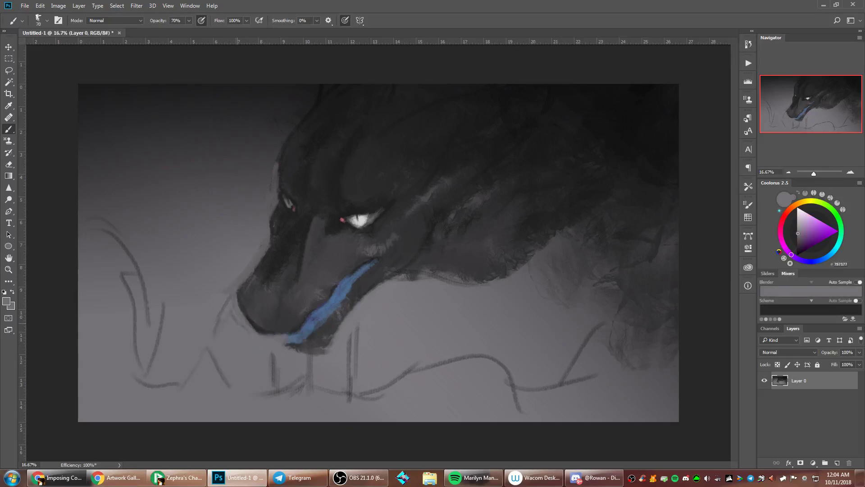
left_click(300, 244, "alt")
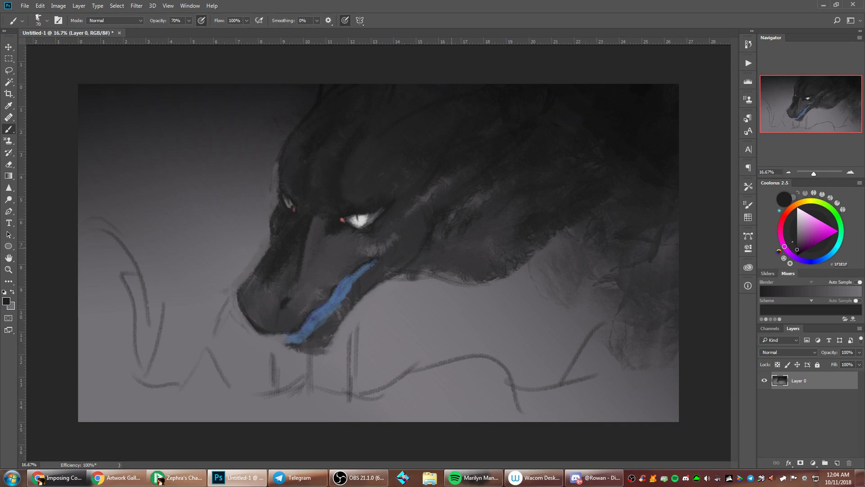
Flip the canvas horizontally and paint dark teeth across the blue mouth strip and at the muzzle tip with a 53 px brush
key("ctrl+shift+h")
right_click(582, 198)
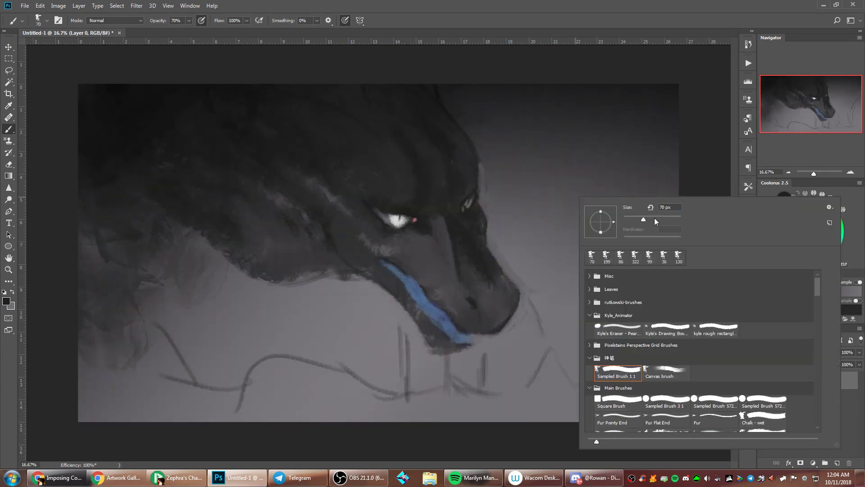
left_click(656, 218)
key("Return")
right_click(576, 191)
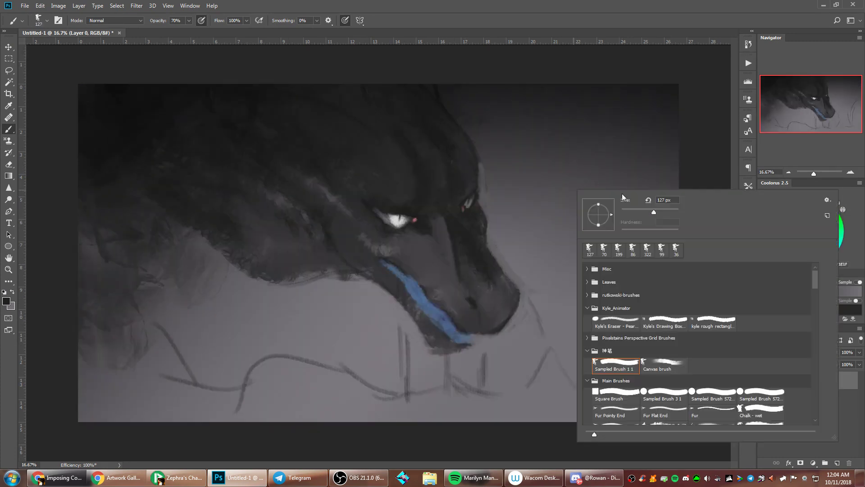
key("Return")
left_click(424, 286, "alt")
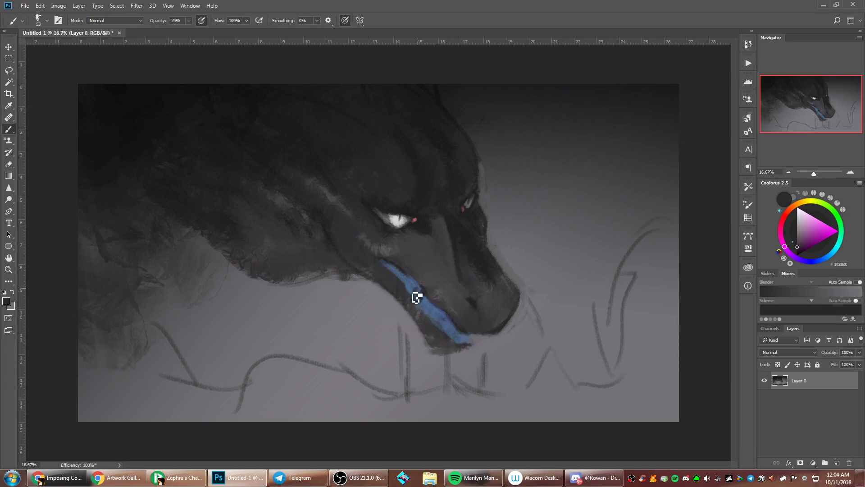
mouse_move(415, 298)
left_mouse_down()
mouse_move(411, 276)
mouse_move(406, 283)
left_mouse_up()
mouse_move(434, 309)
left_mouse_down()
mouse_move(433, 320)
mouse_move(440, 313)
mouse_move(457, 339)
mouse_move(480, 349)
left_mouse_up()
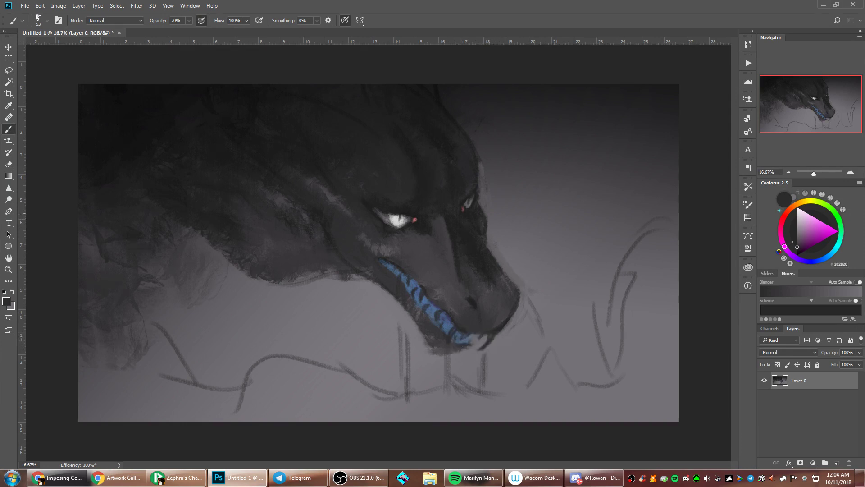
Reshape the fangs under the snout tip with dark and sampled background grey using an 83 px brush
right_click(554, 213)
left_click(618, 239)
left_click(492, 345)
left_click(498, 345, "alt")
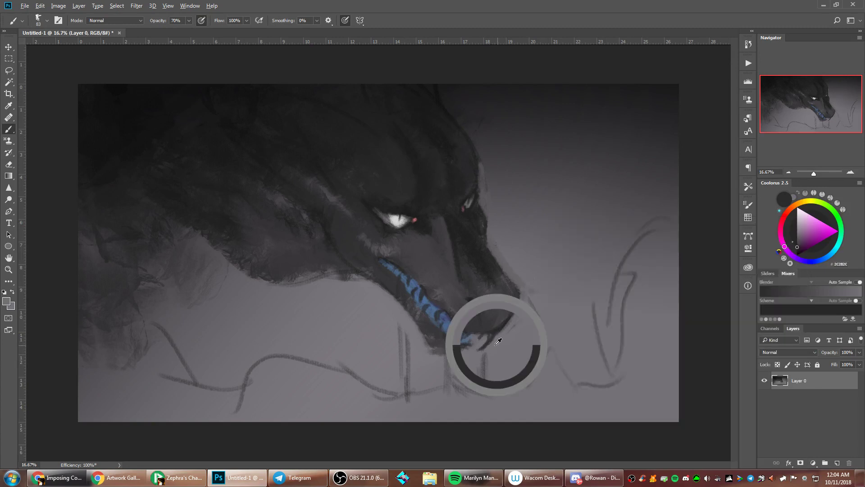
Paint blue drips falling from the mouth in the sampled blue, ending in a pool drawn with a 187 px brush
left_click(446, 323, "alt")
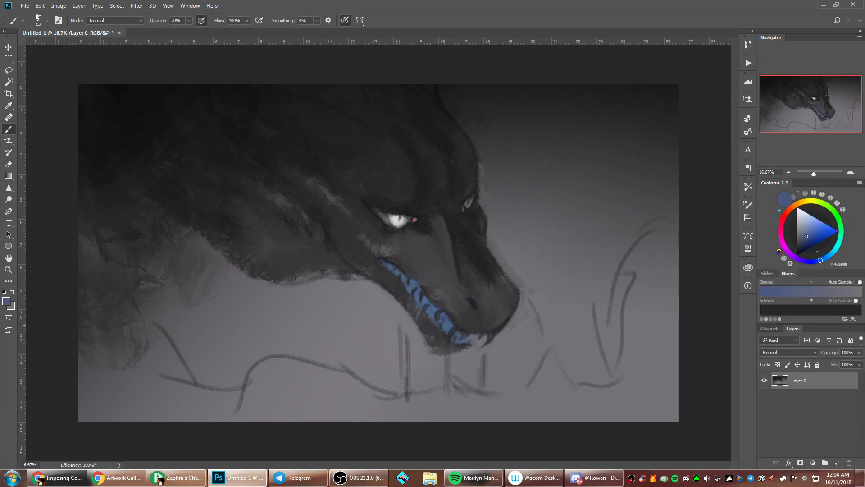
left_click_drag(446, 329, 446, 389)
left_click_drag(418, 311, 414, 374)
mouse_move(412, 336)
left_mouse_down()
mouse_move(410, 399)
mouse_move(394, 409)
left_mouse_up()
right_click(539, 268)
key("Return")
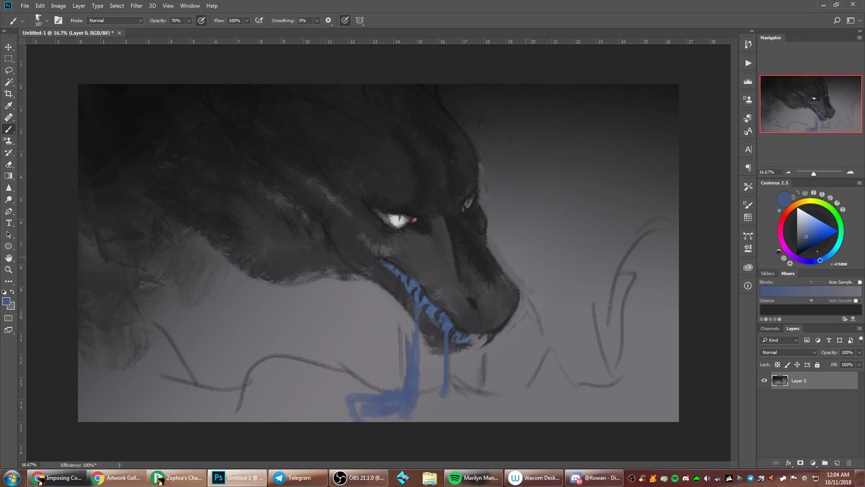
Set the brush texture scale to 406% and rework the edges of the thick blue drip with blue and sampled grey
right_click(556, 245)
key("Return")
left_click(748, 205)
left_click_drag(722, 237, 721, 236)
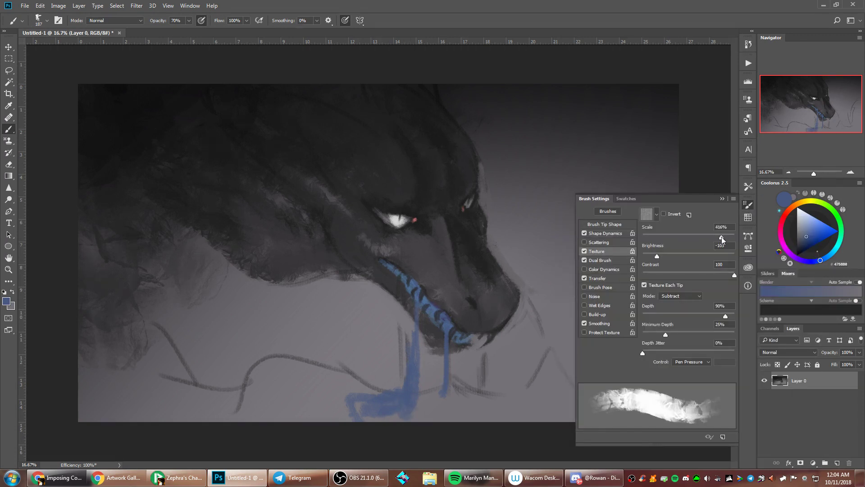
left_click_drag(408, 332, 408, 398)
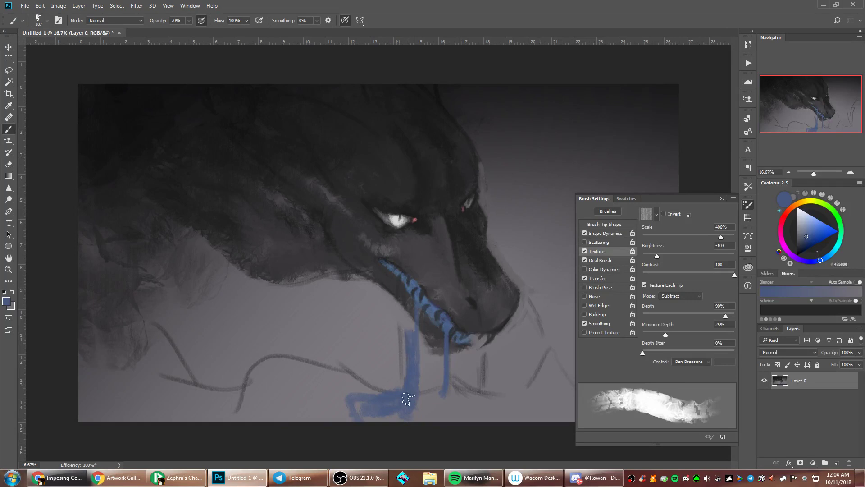
left_click_drag(408, 332, 407, 377)
left_click(400, 331, "alt")
left_click_drag(403, 325, 398, 359)
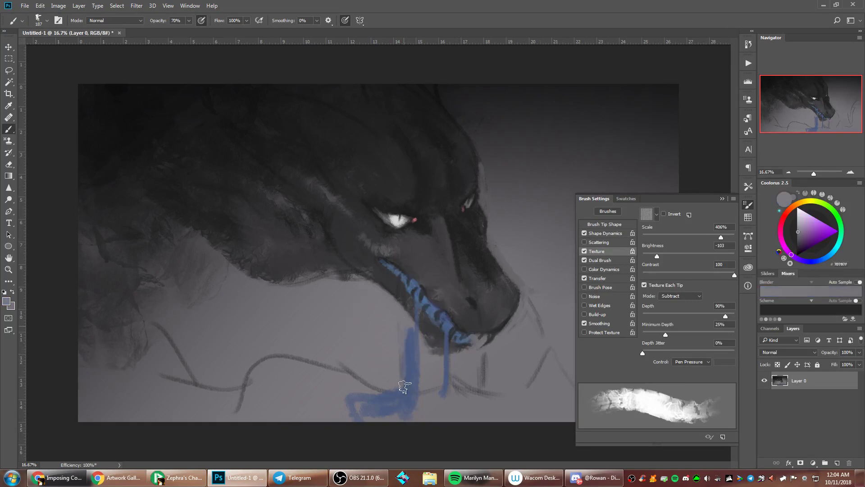
Block in a large mass of sampled blue across the lower background beneath and ahead of the muzzle with a 1102 px brush
left_click(408, 386, "alt")
right_click(565, 193)
left_click(542, 397)
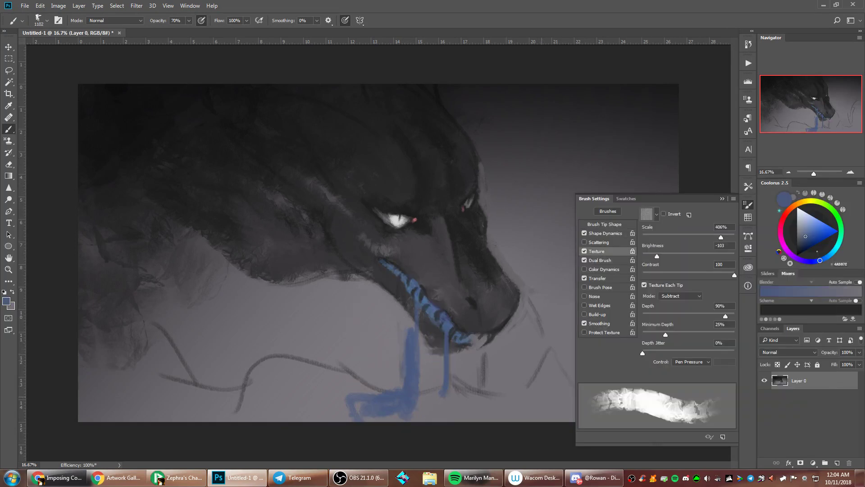
left_click(721, 199)
mouse_move(540, 328)
left_mouse_down()
mouse_move(581, 392)
mouse_move(606, 345)
mouse_move(677, 352)
mouse_move(671, 365)
mouse_move(509, 412)
mouse_move(469, 403)
mouse_move(419, 414)
mouse_move(318, 397)
left_mouse_up()
Cover the lower-left sketch lines with sampled background grey and darken the canvas's left edge and upper-right corner
left_click(360, 343, "alt")
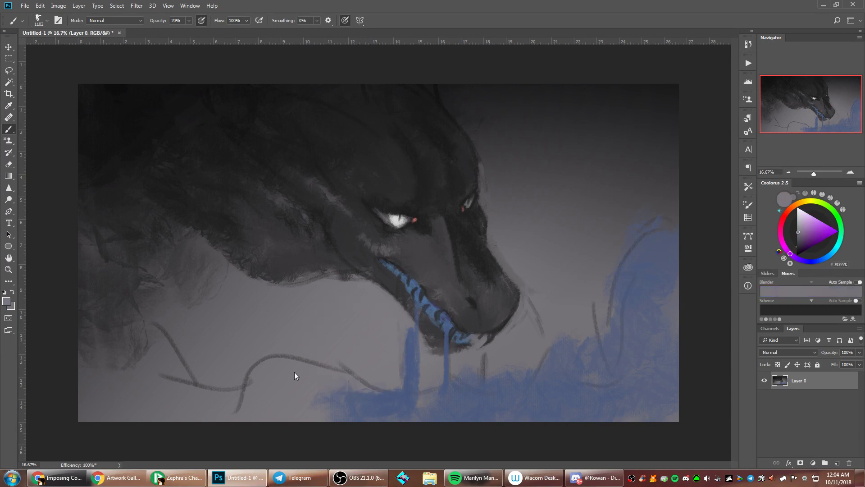
mouse_move(351, 369)
left_mouse_down()
mouse_move(281, 357)
mouse_move(238, 410)
mouse_move(156, 356)
mouse_move(139, 318)
mouse_move(90, 374)
mouse_move(111, 410)
left_mouse_up()
left_click(149, 268, "alt")
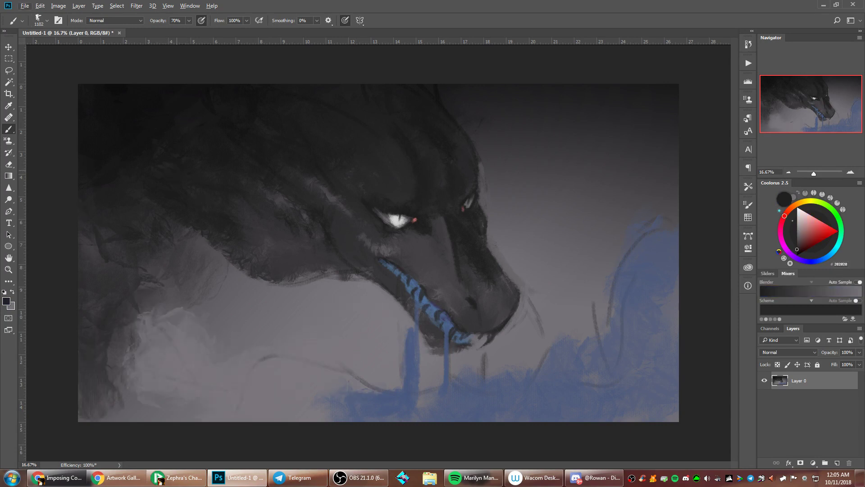
left_click_drag(101, 369, 90, 415)
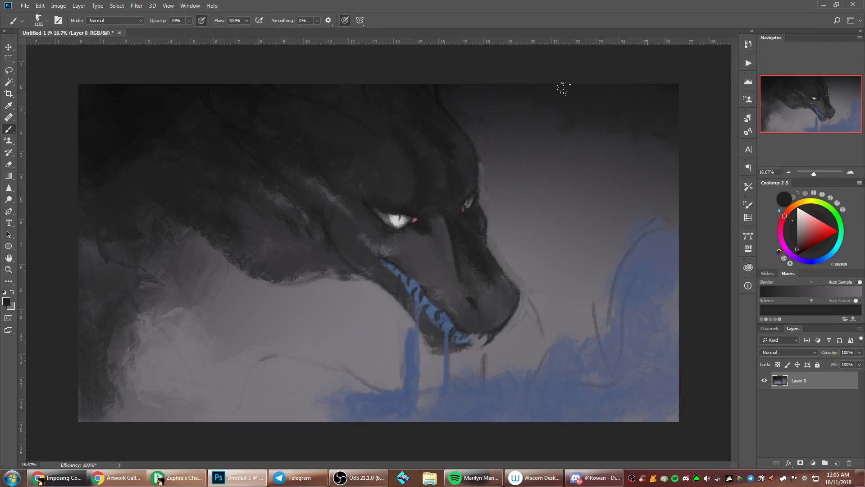
left_click(591, 110, "alt")
Brush a sampled dark grey mass over the background beneath the neck with the 1102 px brush
left_click(139, 270, "alt")
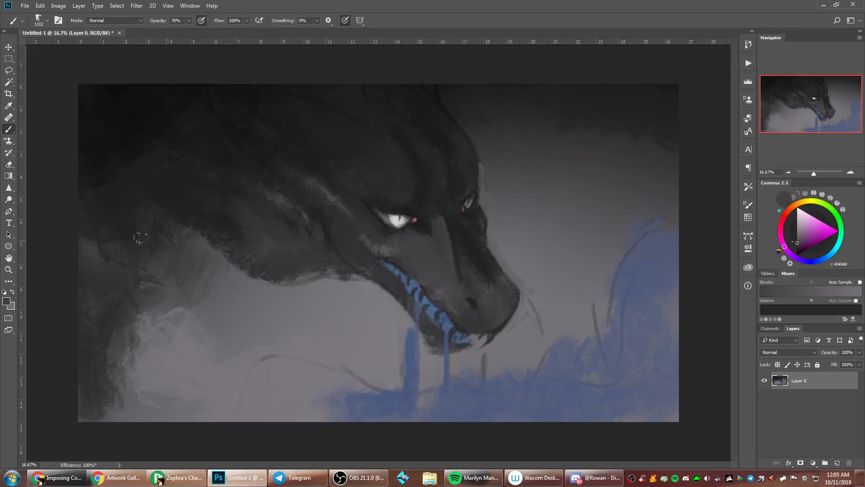
mouse_move(172, 234)
left_mouse_down()
mouse_move(224, 288)
mouse_move(211, 334)
left_mouse_up()
left_click_drag(155, 316, 177, 351)
left_click_drag(194, 318, 155, 378)
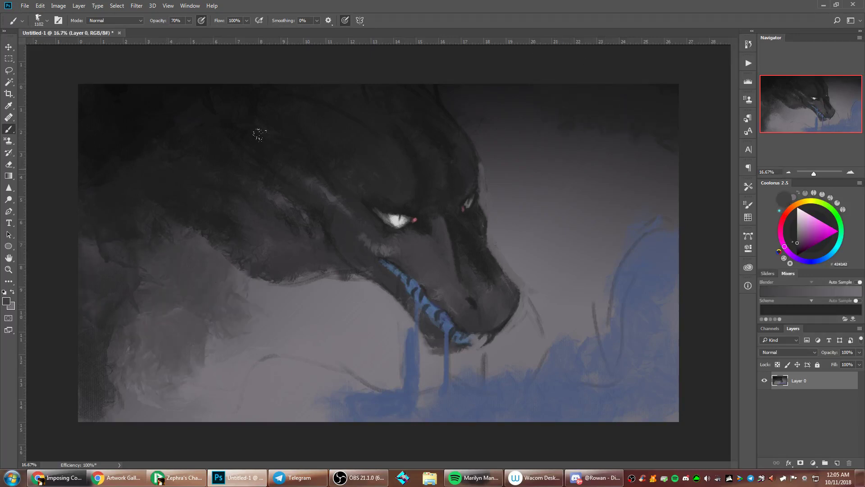
left_click_drag(255, 296, 293, 332)
Flip the canvas horizontally and reduce the brush size to 177 px
key("ctrl+shift+h")
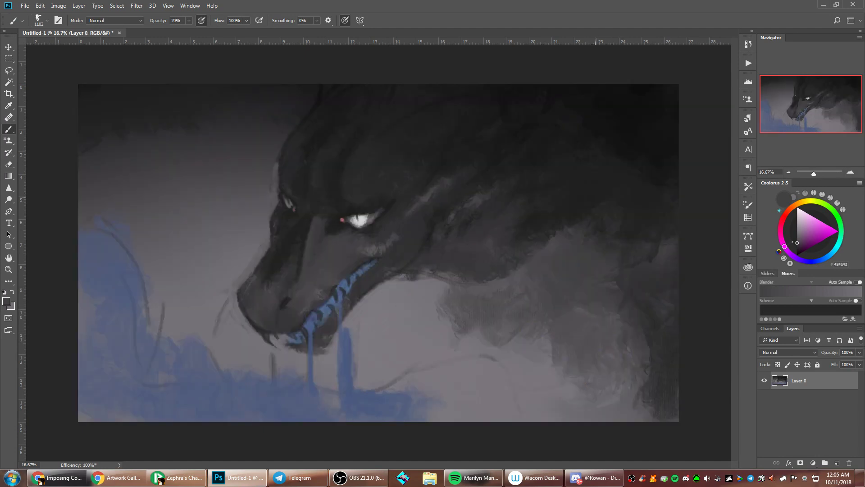
right_click(681, 223)
left_click_drag(681, 223, 687, 223)
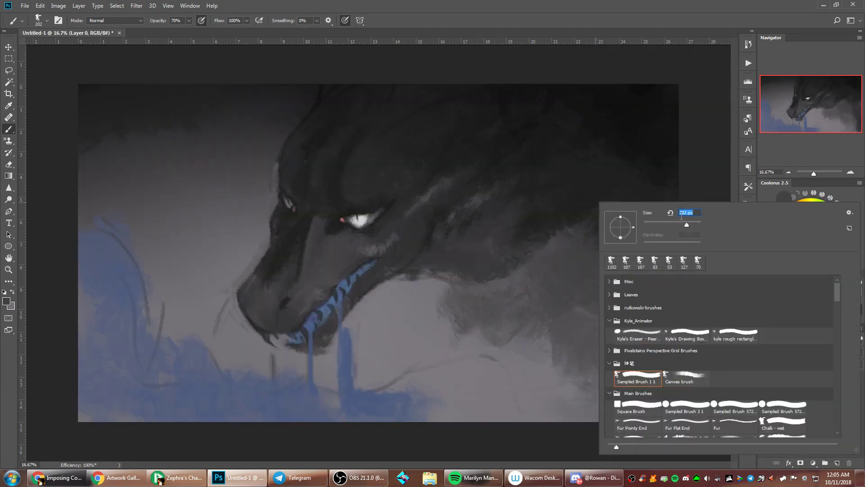
key("bracketleft")
key("Return")
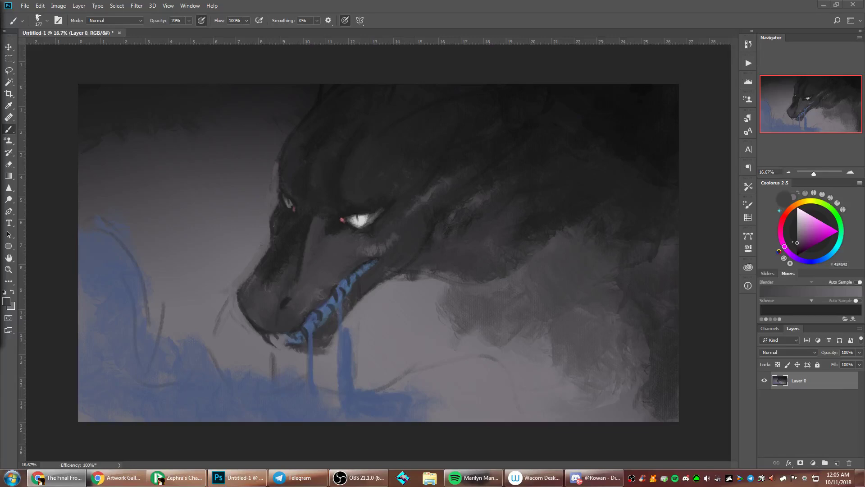
Paint a light grey lower eyelid rim beneath the near eye with sampled greys, using 36 px and 64 px brushes
right_click(417, 170)
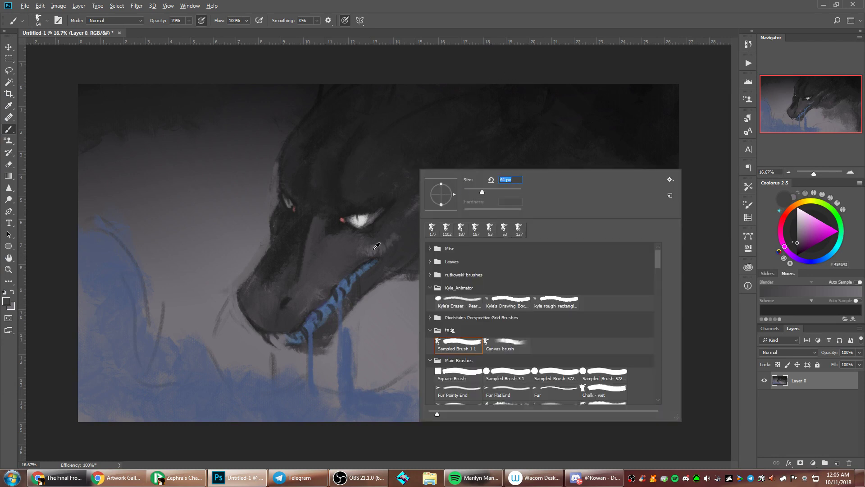
left_click(377, 246, "alt")
right_click(378, 199)
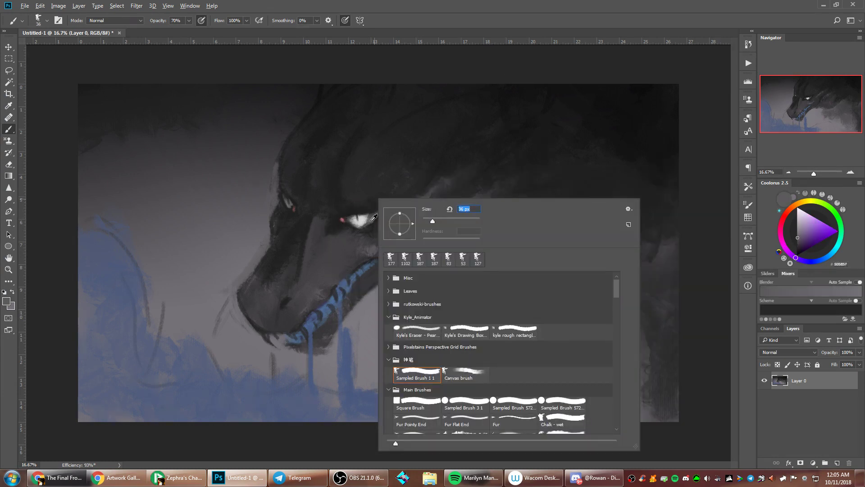
left_click(374, 218, "alt")
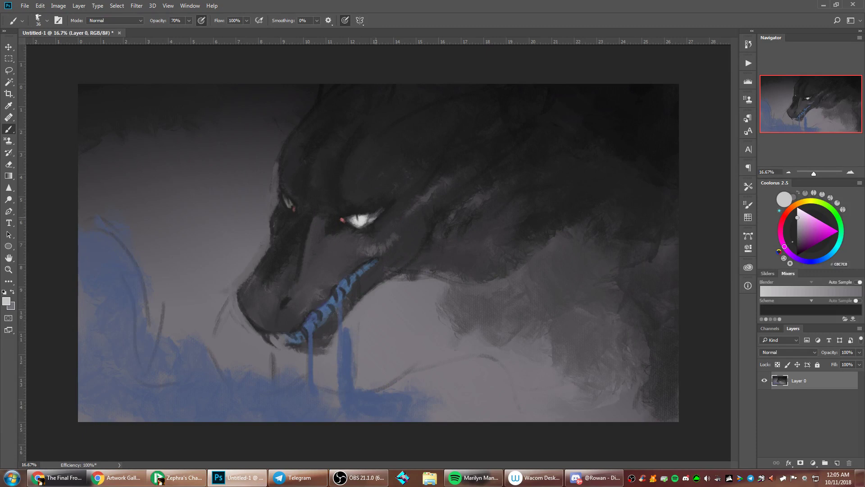
left_click(373, 222, "alt")
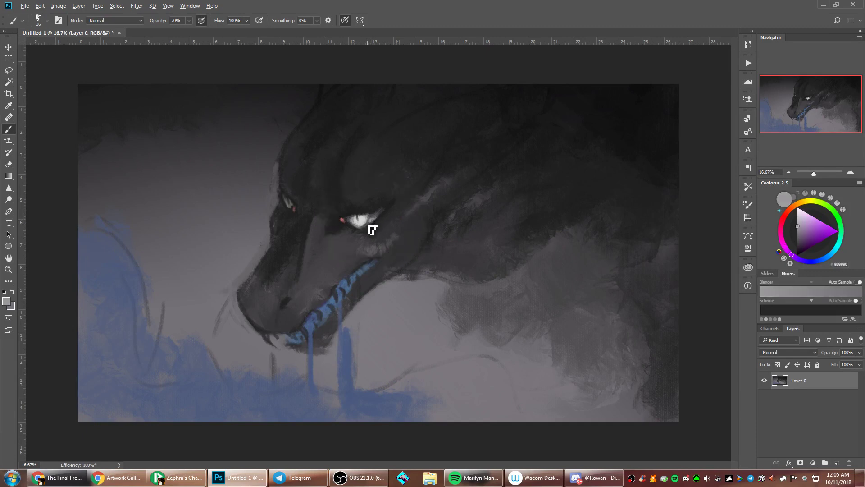
right_click(404, 195)
left_click(470, 211)
left_click(348, 229)
left_click(354, 235, "alt")
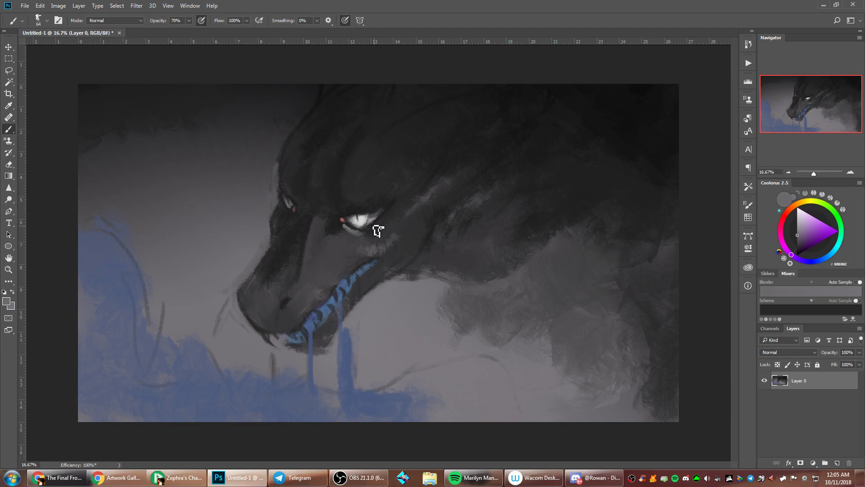
Shade around the near eye's inner corner and lower lid with sampled dark greys and a 130 px brush
right_click(469, 176)
left_click_drag(541, 192, 551, 191)
left_click(385, 200)
left_click(338, 232, "alt")
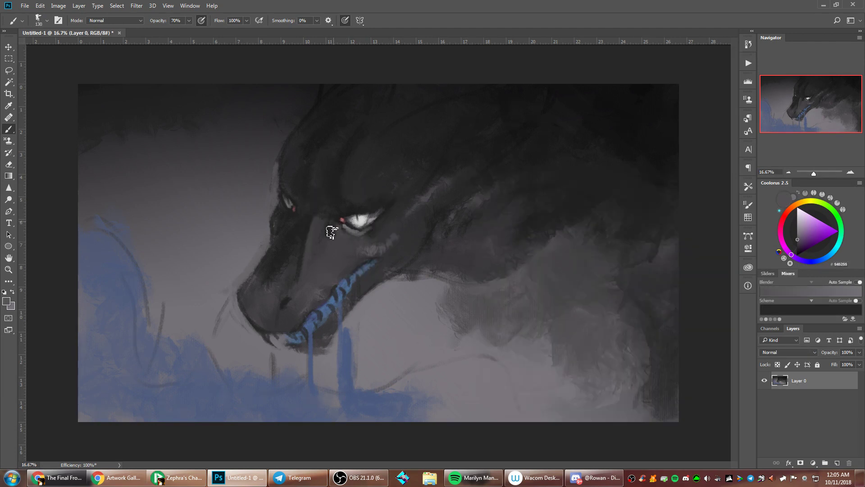
right_click(431, 189)
left_click(344, 230)
left_click(336, 229, "alt")
left_click(326, 215, "alt")
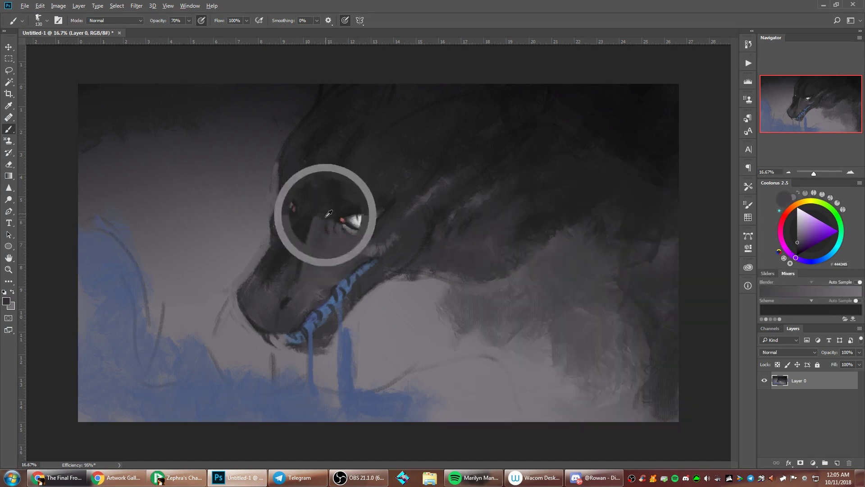
Model the brow ridges above both eyes with sampled greys, enlarging the brush from 130 to 306 px
left_click(343, 180, "alt")
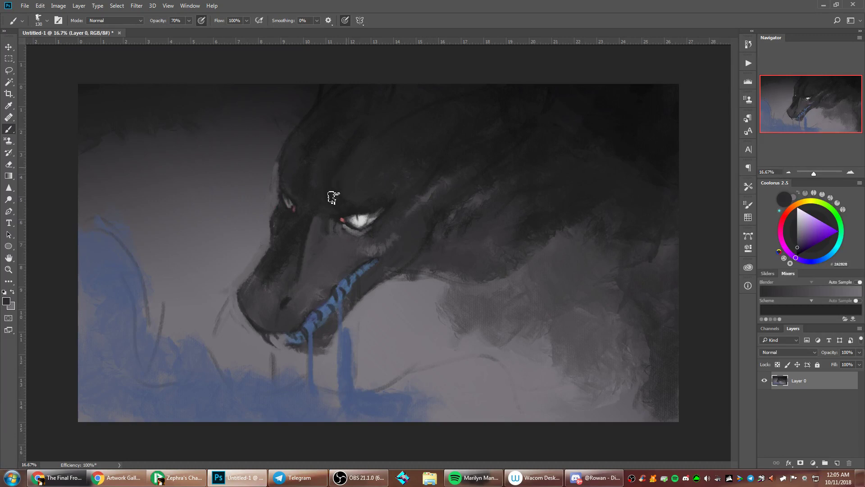
left_click(353, 239, "alt")
left_click_drag(340, 178, 344, 185)
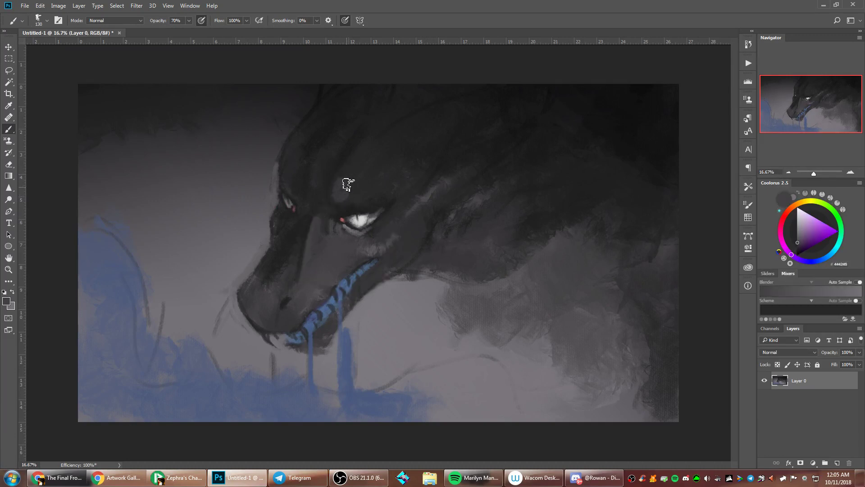
right_click(447, 180)
left_click_drag(525, 193, 543, 193)
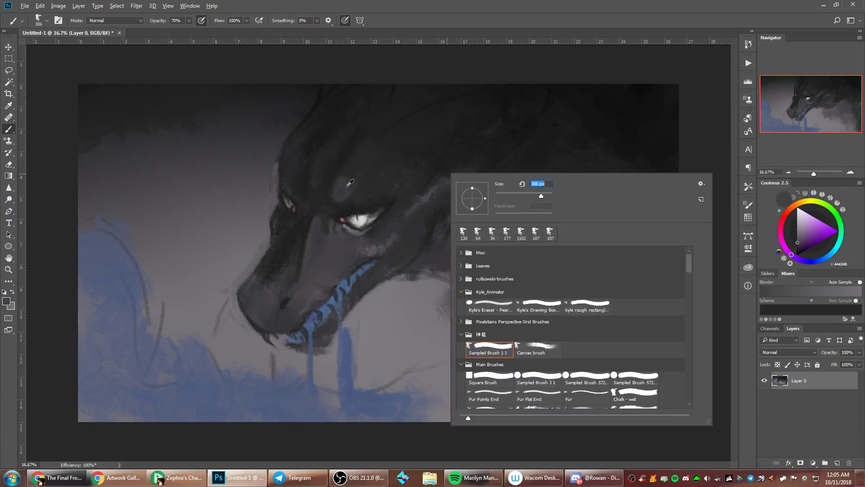
left_click(349, 183, "alt")
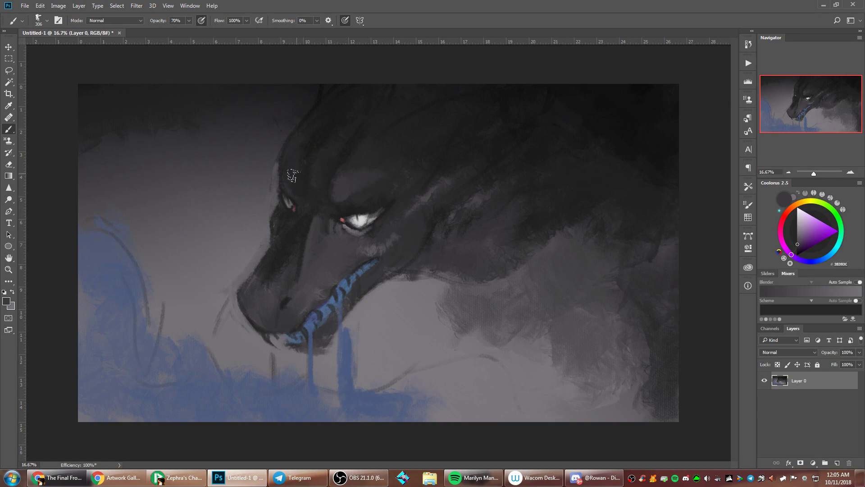
left_click(317, 191, "alt")
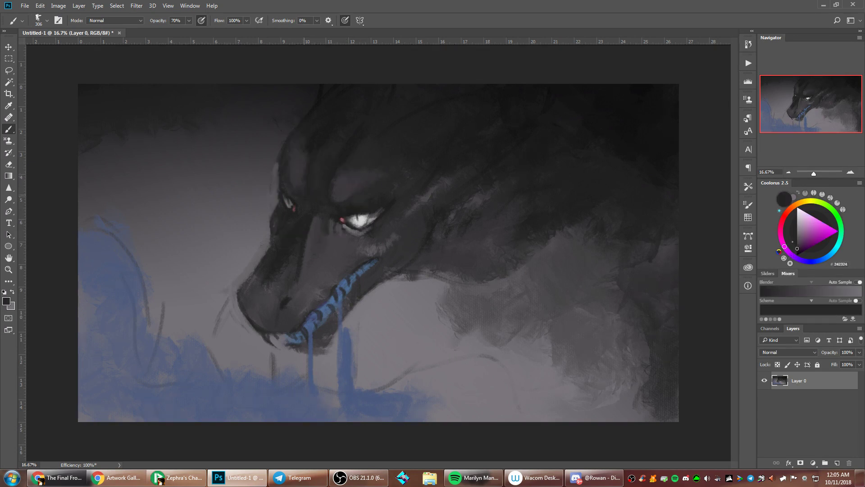
Flip the canvas back horizontally and refine the brow above the far eye with a 73 px brush and sampled grey
key("F2")
right_click(578, 165)
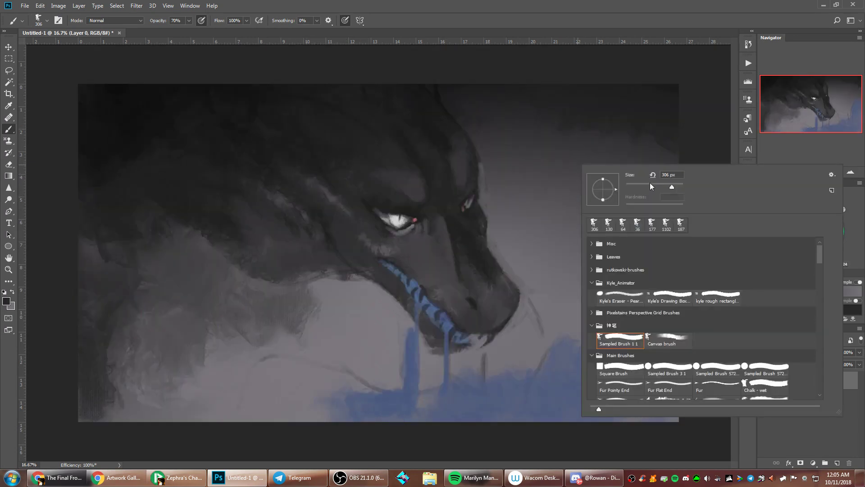
left_click(478, 184)
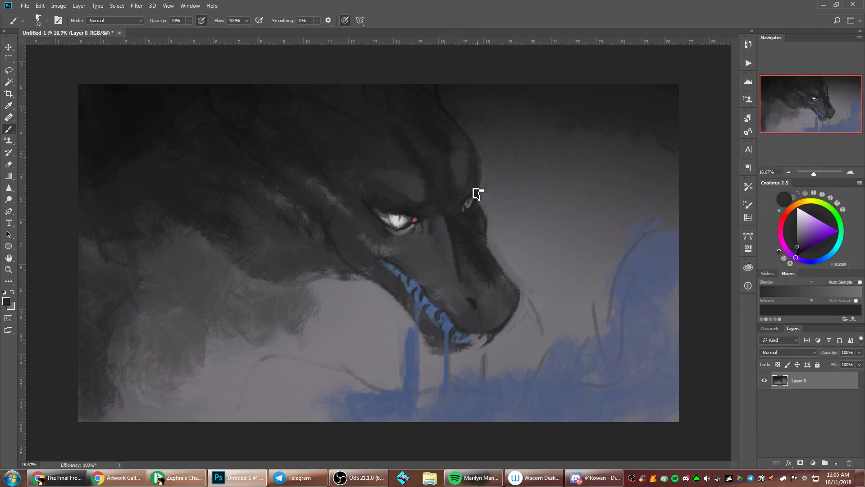
left_click(462, 171, "alt")
left_click_drag(466, 189, 473, 171)
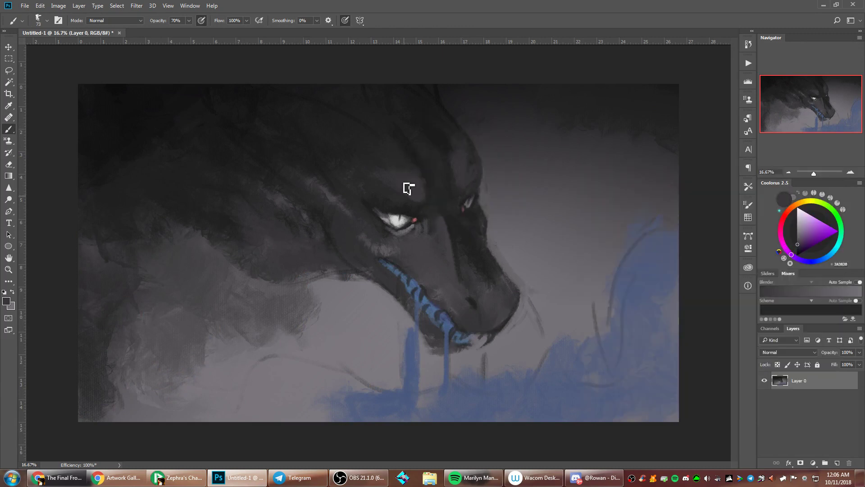
Define the brow and upper lid of the near eye with sampled greys, enlarging the brush to 155 px
left_click(407, 186, "alt")
mouse_move(397, 203)
left_mouse_down()
mouse_move(409, 209)
mouse_move(383, 206)
mouse_move(390, 205)
left_mouse_up()
right_click(477, 150)
left_click(404, 235, "alt")
left_click(394, 207, "alt")
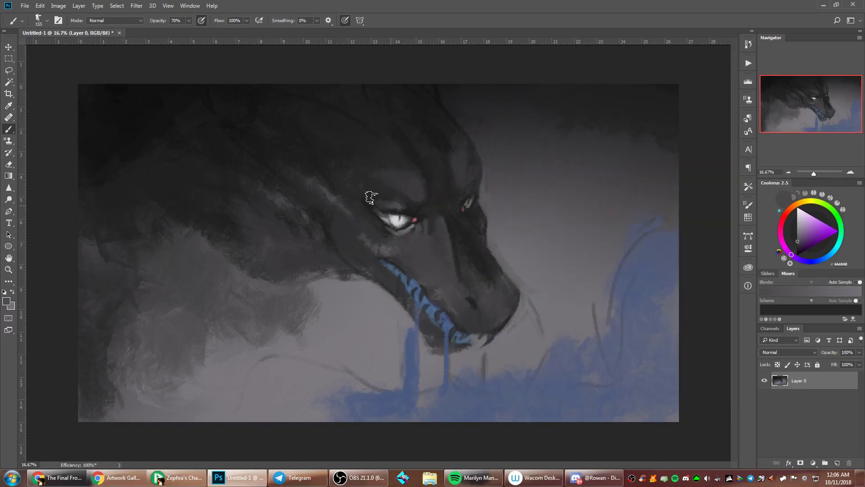
Add fine grey strokes to the near eye's upper lid and inner corner with a 59 px brush
right_click(481, 152)
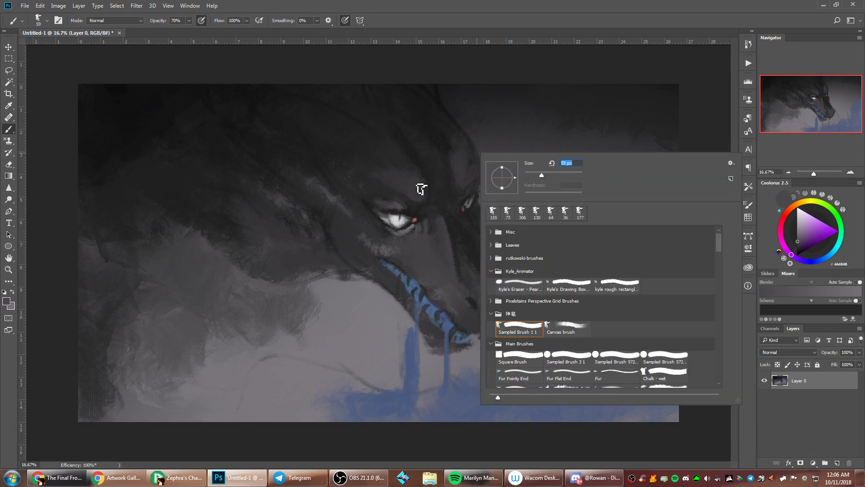
left_click(411, 210)
left_click_drag(411, 209, 427, 230)
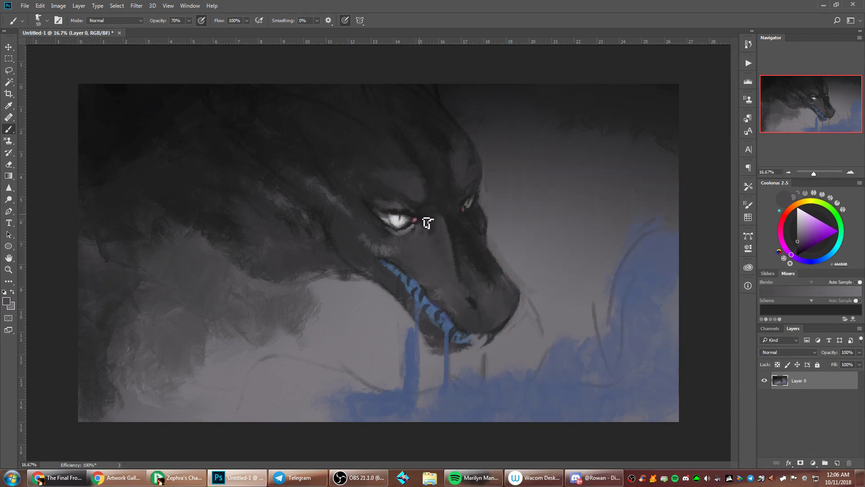
left_click(422, 218, "alt")
Paint over the far eye with sampled dark grey and a 99 px brush
right_click(496, 174)
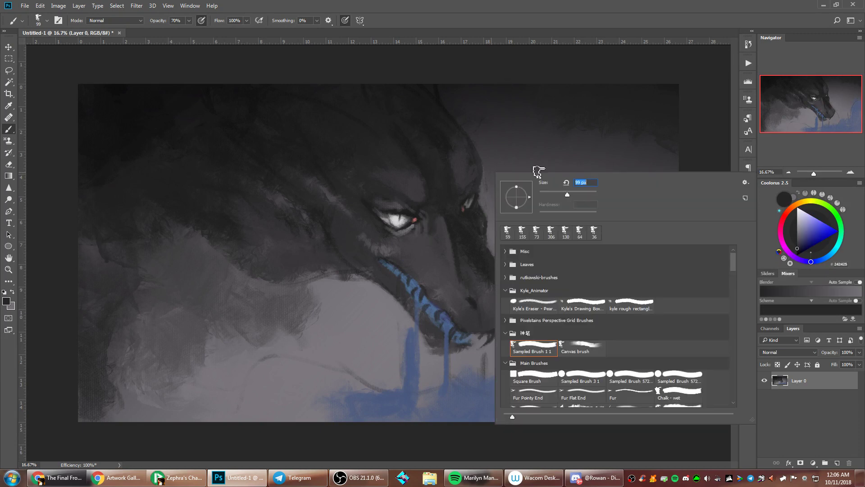
left_click(466, 206, "alt")
left_click_drag(472, 196, 473, 215)
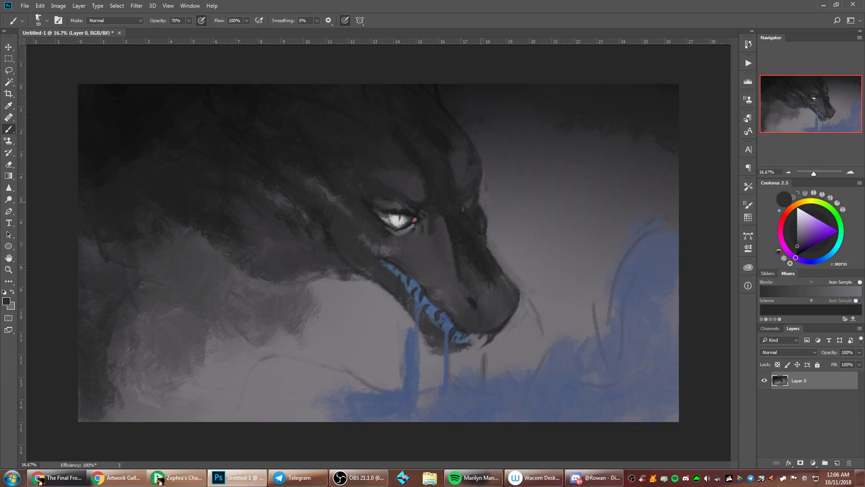
Choose a lighter shade of the sampled blue and glaze it over the cheek and rear jaw with a 259 px brush
left_click(454, 393, "alt")
left_click(814, 224)
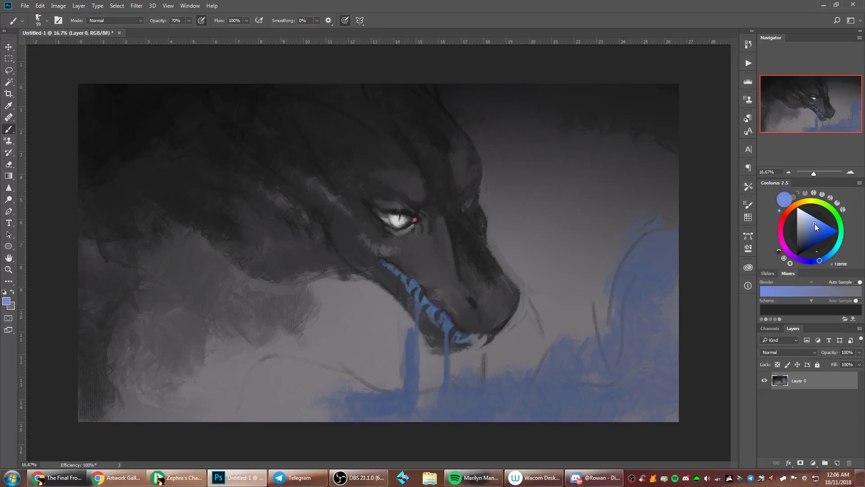
right_click(438, 180)
key("Return")
key("x")
left_click(432, 215, "alt")
mouse_move(417, 242)
left_mouse_down()
mouse_move(414, 266)
mouse_move(356, 261)
left_mouse_up()
Blend the blue cheek tint with sampled muted blues and tint the tip of the nose
left_click(413, 265, "alt")
left_click(424, 277, "alt")
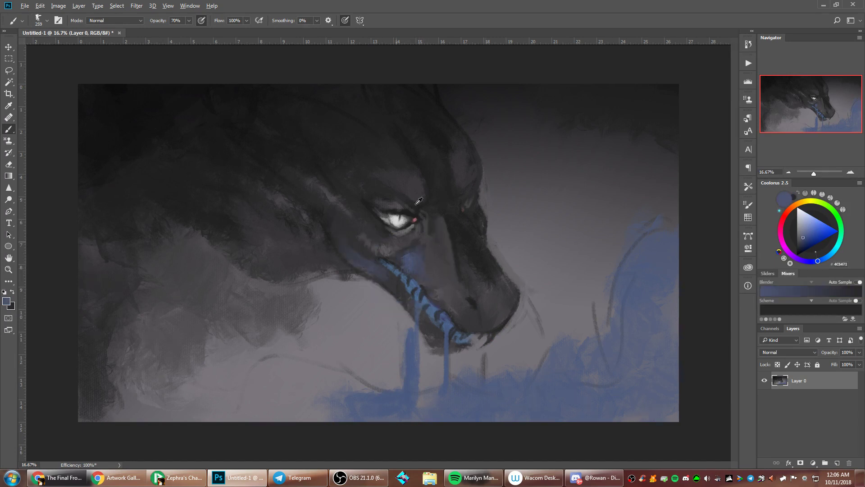
left_click(378, 265, "alt")
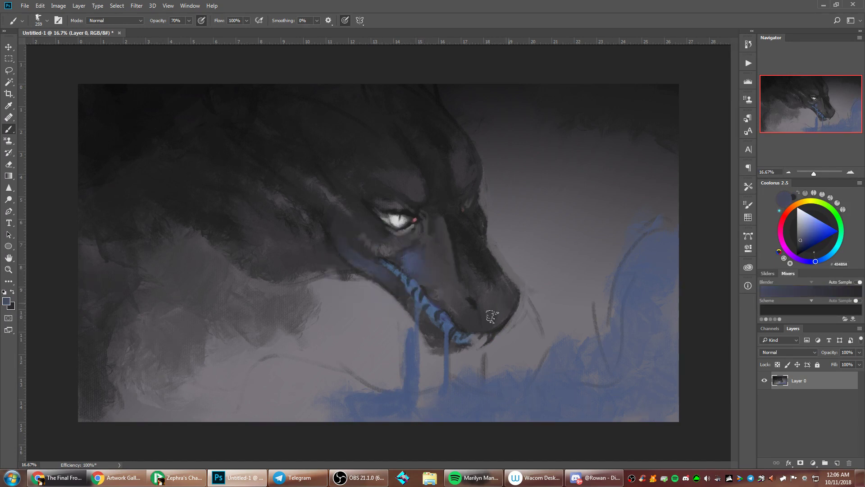
left_click_drag(492, 316, 488, 310)
Redraw the far eye socket's dark contour with a sampled near-black and a 92 px brush
right_click(522, 140)
left_click(595, 166)
left_click(702, 104)
left_click(460, 217, "alt")
left_click(408, 215, "alt")
mouse_move(467, 220)
left_mouse_down()
mouse_move(476, 190)
mouse_move(470, 196)
left_mouse_up()
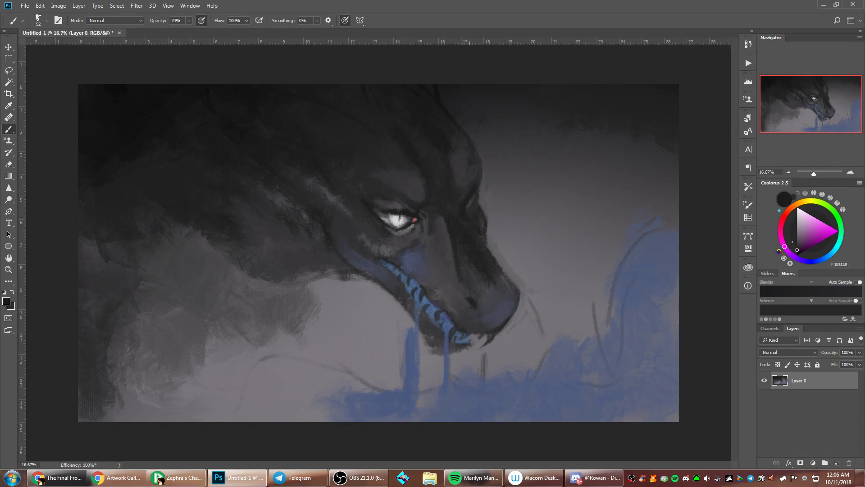
Refine the far eye socket and the adjoining bridge of the muzzle with sampled greys at 92 px
left_click(489, 217, "alt")
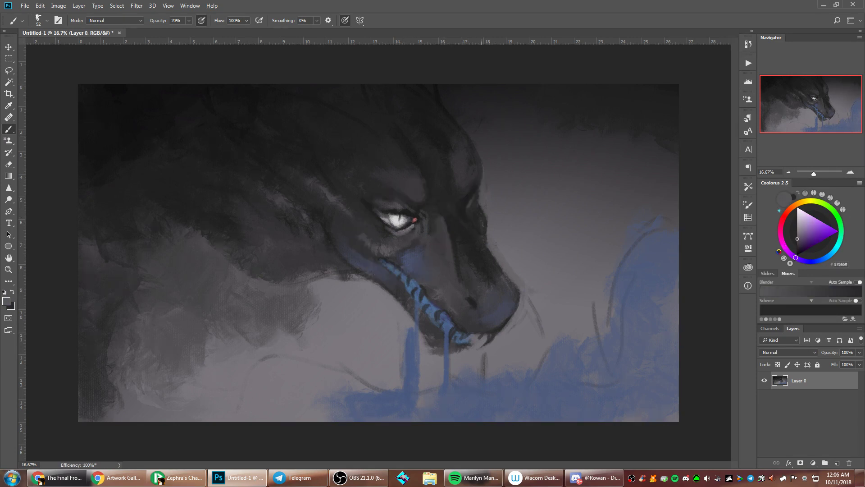
left_click(481, 212, "alt")
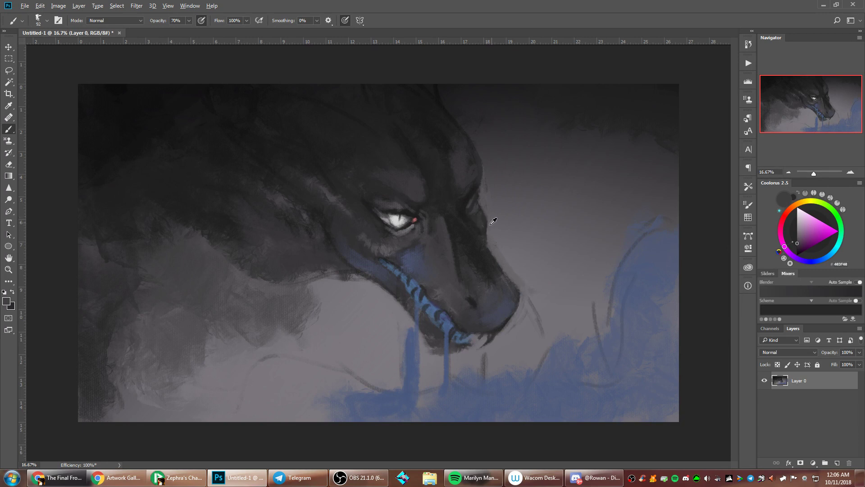
left_click(491, 223, "alt")
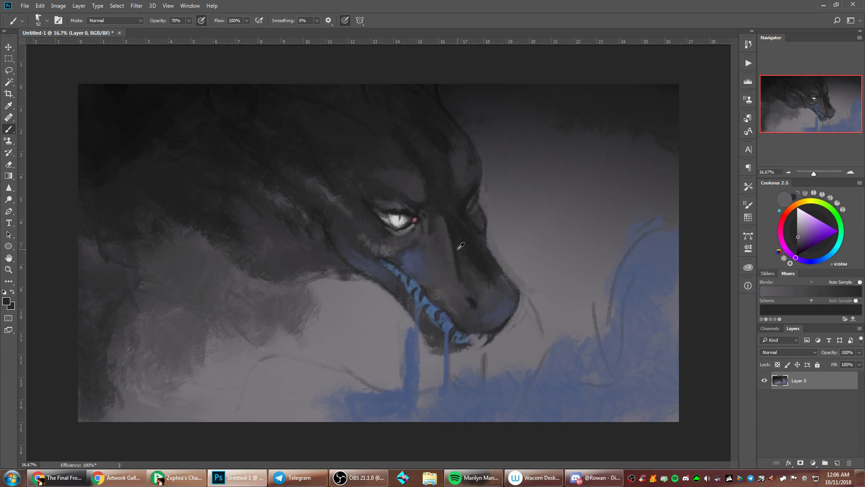
left_click(460, 245, "alt")
left_click(459, 272, "alt")
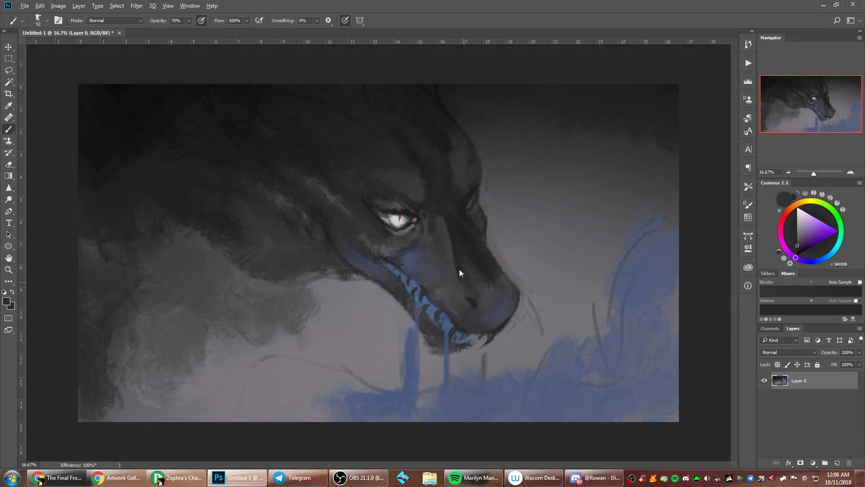
Paint grey wrinkles across the bridge of the muzzle with a 202 px brush, refining them with sampled dark grey at 91 px
right_click(512, 182)
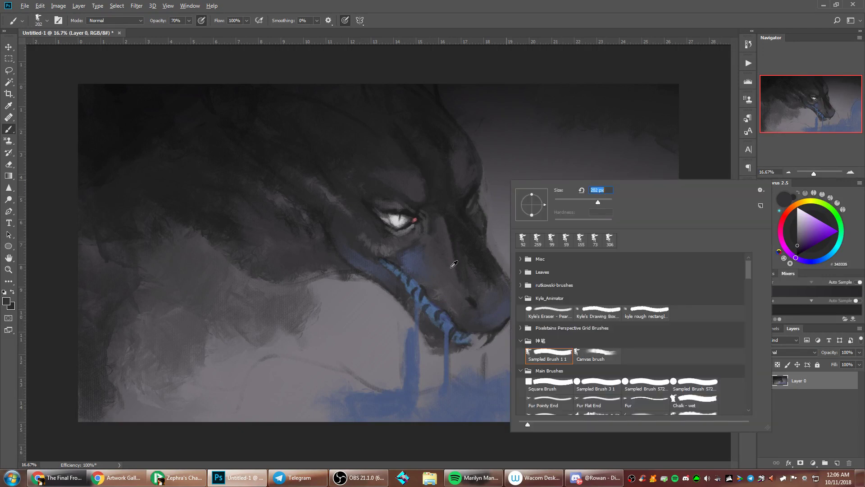
left_click(452, 269, "alt")
left_click(379, 248, "alt")
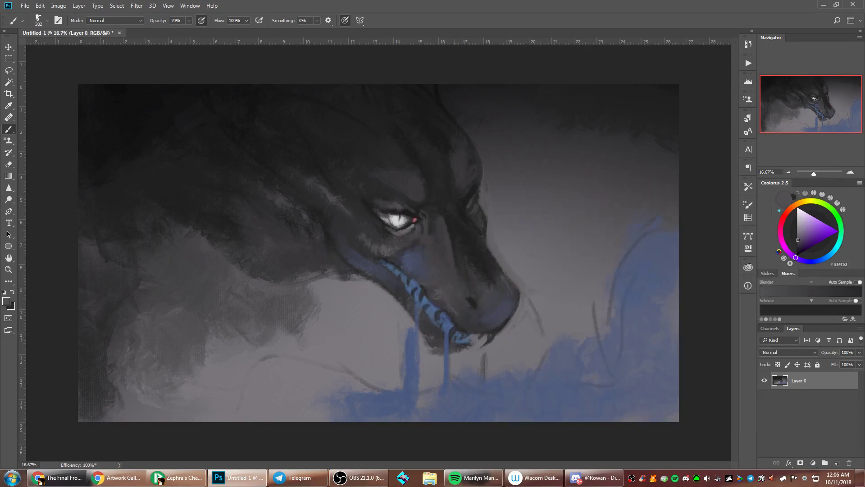
mouse_move(503, 286)
left_mouse_down()
mouse_move(483, 289)
mouse_move(492, 274)
mouse_move(472, 251)
left_mouse_up()
right_click(643, 231)
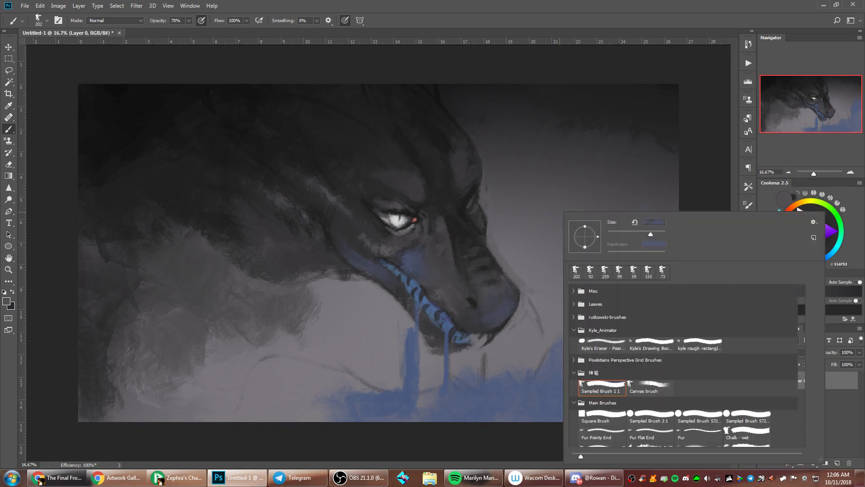
left_click(414, 195, "alt")
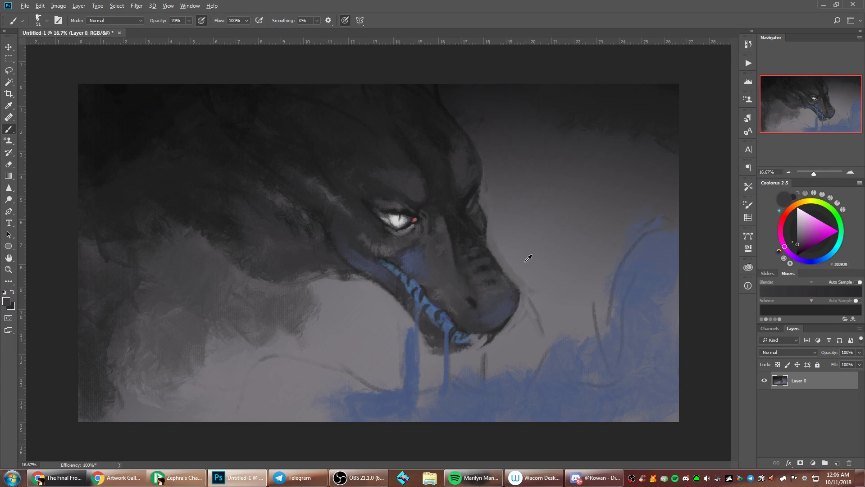
Paint another muted-blue drip falling from the front of the mouth using sampled colours
left_click(526, 260, "alt")
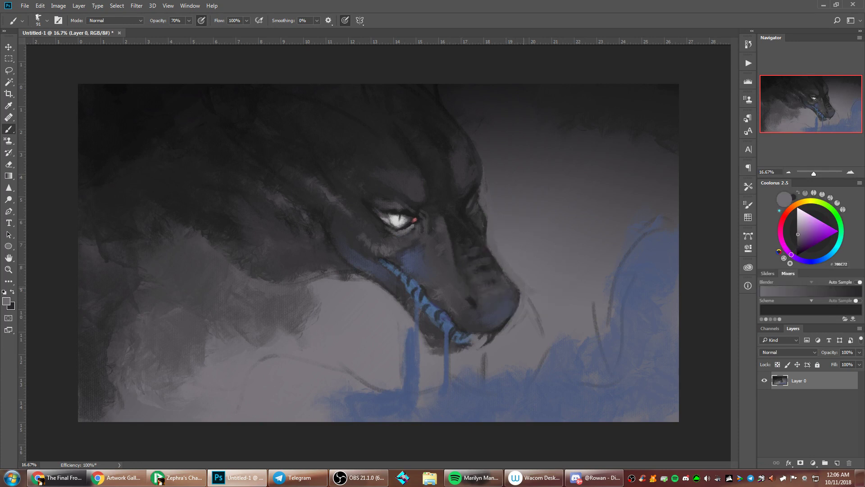
left_click(451, 338, "alt")
left_click_drag(474, 343, 475, 378)
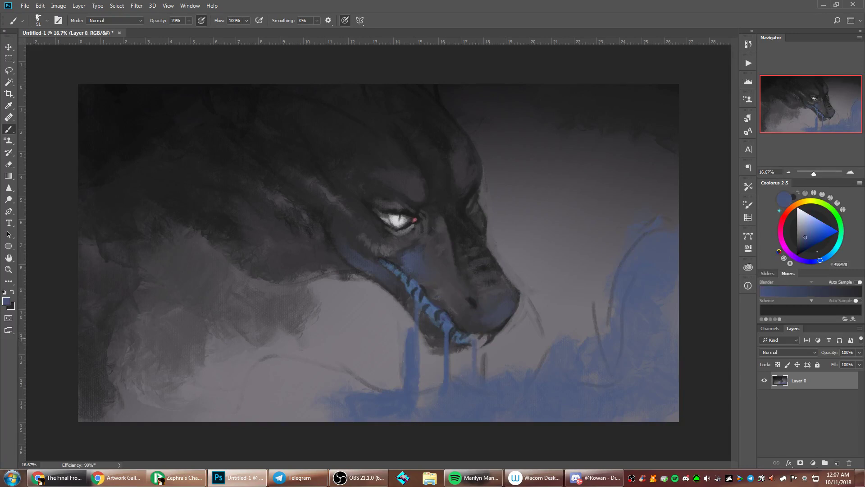
Build up the blue foreground below the muzzle with a 275 px brush and add an arch-shaped blue form beneath the neck
right_click(582, 265)
left_click(662, 237)
left_click(518, 374)
mouse_move(519, 375)
left_mouse_down()
mouse_move(513, 362)
mouse_move(540, 356)
mouse_move(535, 360)
left_mouse_up()
mouse_move(441, 386)
left_mouse_down()
mouse_move(394, 419)
mouse_move(393, 406)
mouse_move(327, 397)
mouse_move(346, 424)
mouse_move(347, 405)
left_mouse_up()
left_click(359, 343, "alt")
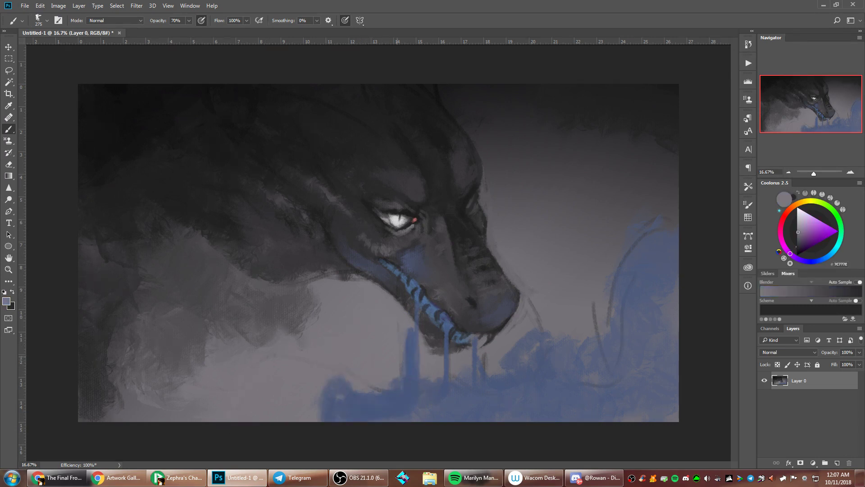
left_click(336, 393, "alt")
mouse_move(339, 403)
left_mouse_down()
mouse_move(246, 430)
mouse_move(204, 336)
mouse_move(125, 389)
mouse_move(175, 380)
mouse_move(187, 343)
left_mouse_up()
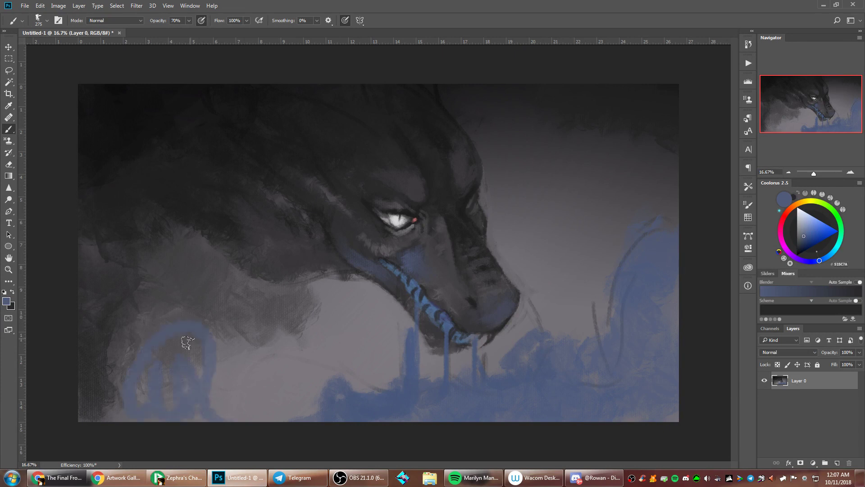
Extend the blue mass in front of the muzzle upward into a broad haze with a 1457 px brush
right_click(495, 227)
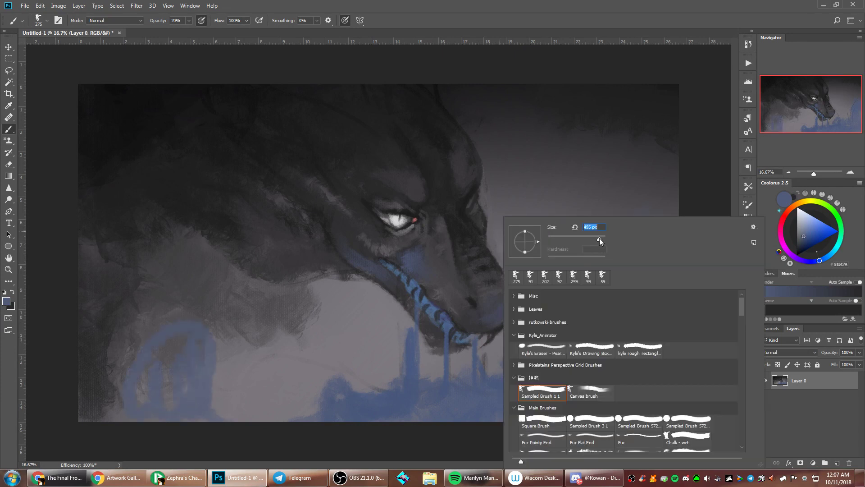
key("Return")
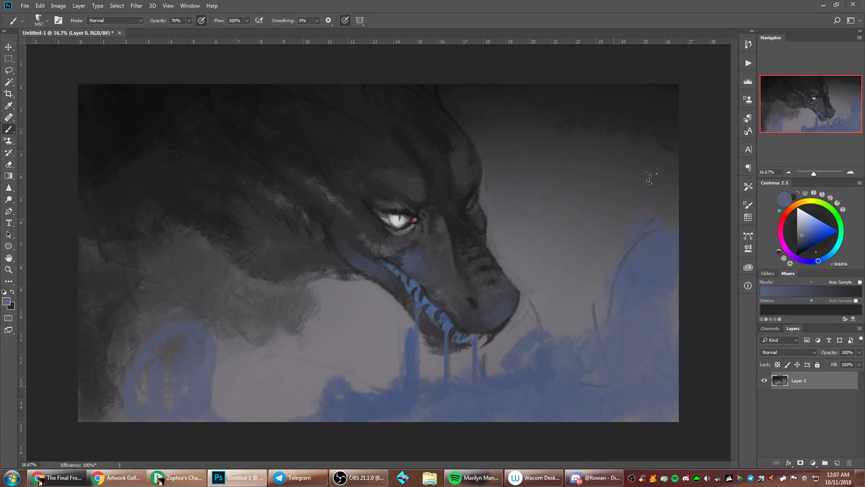
mouse_move(627, 233)
left_mouse_down()
mouse_move(606, 187)
mouse_move(643, 169)
mouse_move(671, 147)
left_mouse_up()
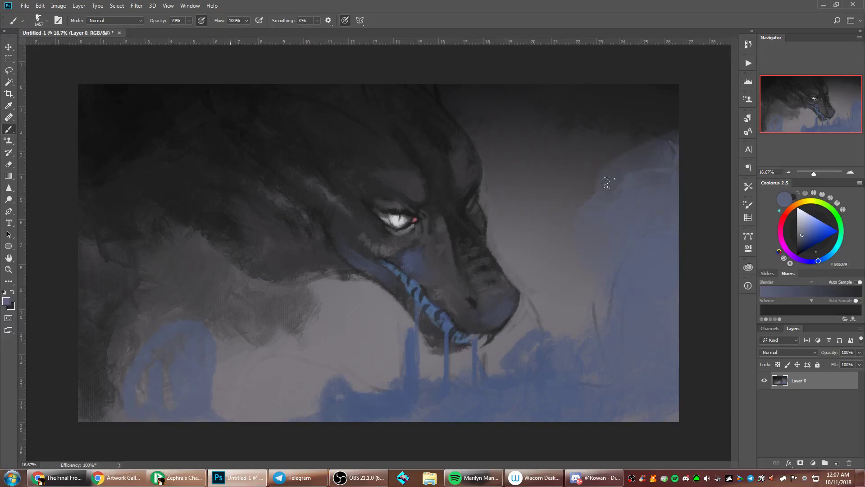
Pick a brighter blue and brush light texture over the blue cloud and foreground in front of the muzzle
left_click(812, 229)
left_click(814, 225)
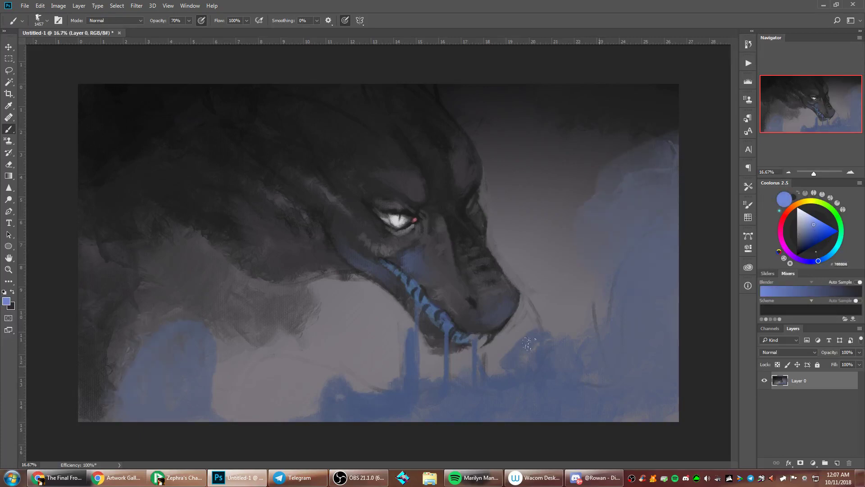
mouse_move(581, 379)
left_mouse_down()
mouse_move(621, 383)
mouse_move(660, 356)
mouse_move(631, 235)
left_mouse_up()
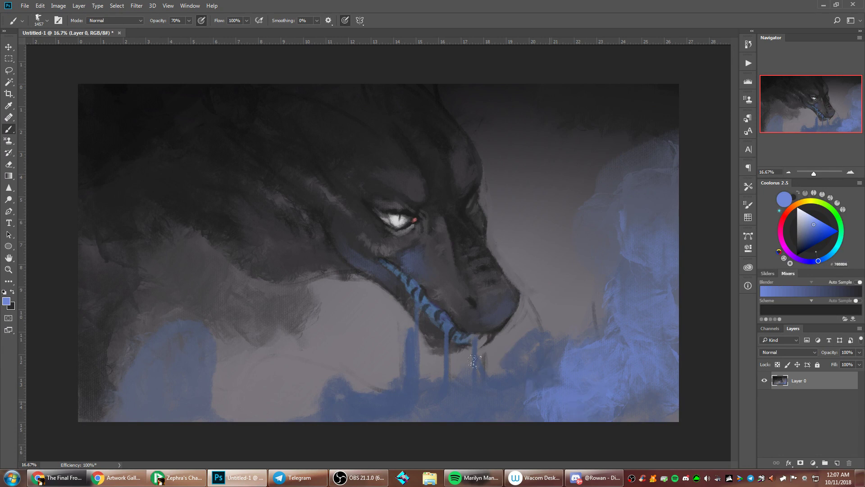
left_click_drag(537, 383, 518, 399)
Outline a horn behind the brow in sampled grey at 171 px and fill it in with a 448 px brush
right_click(604, 217)
left_click_drag(677, 236, 678, 236)
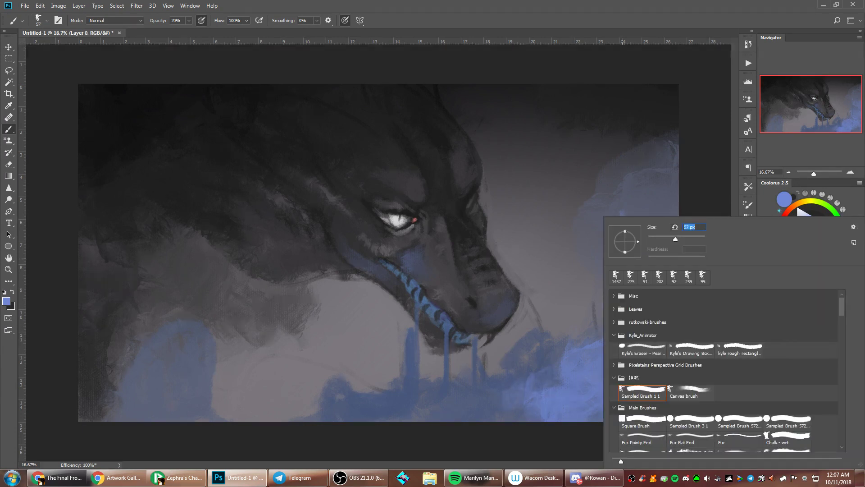
left_click(694, 171)
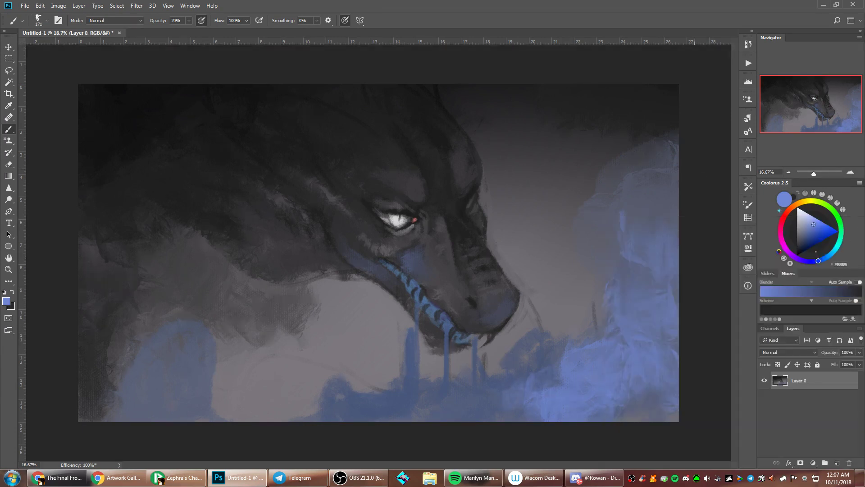
left_click(387, 244, "alt")
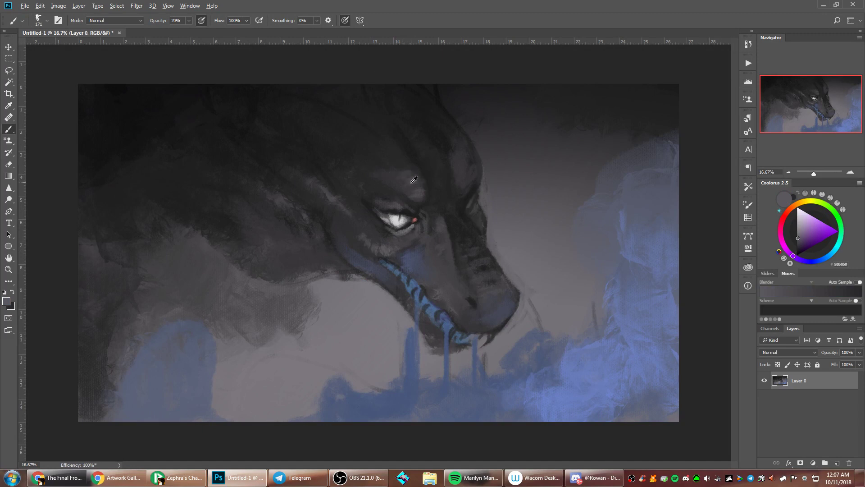
left_click(411, 182, "alt")
mouse_move(381, 137)
left_mouse_down()
mouse_move(322, 101)
mouse_move(298, 63)
left_mouse_up()
mouse_move(235, 94)
left_mouse_down()
mouse_move(290, 139)
mouse_move(340, 151)
mouse_move(381, 133)
left_mouse_up()
left_click(323, 158, "alt")
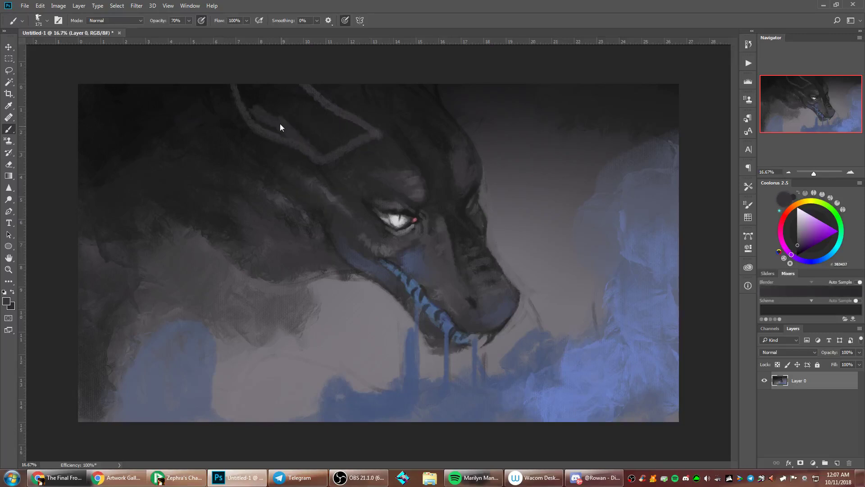
right_click(403, 120)
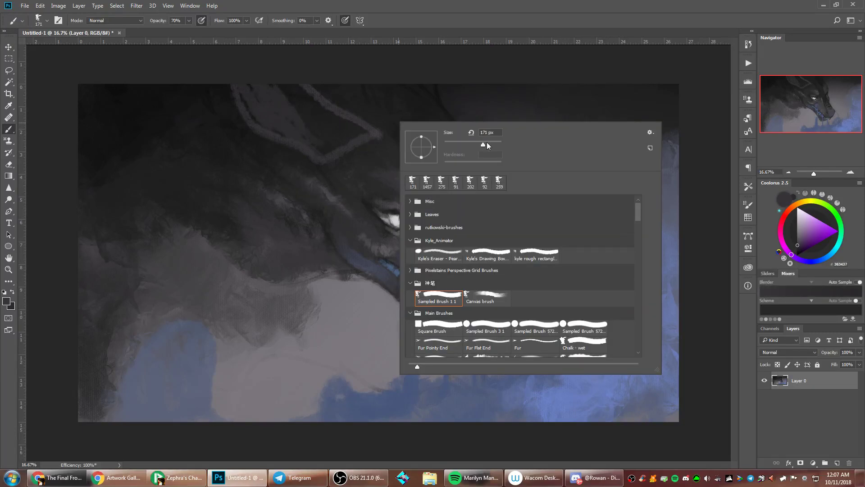
key("Return")
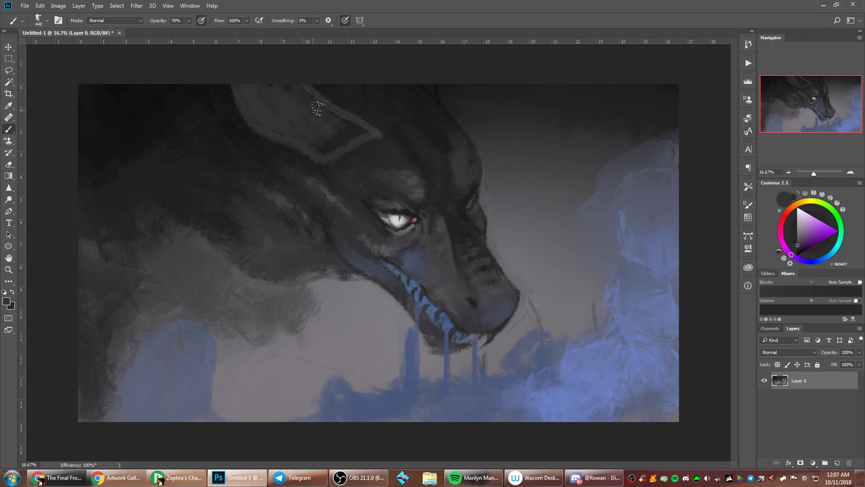
Flip the canvas horizontally and refine the near horn's edges and base with sampled dark greys at 136 px
right_click(508, 137)
key("Return")
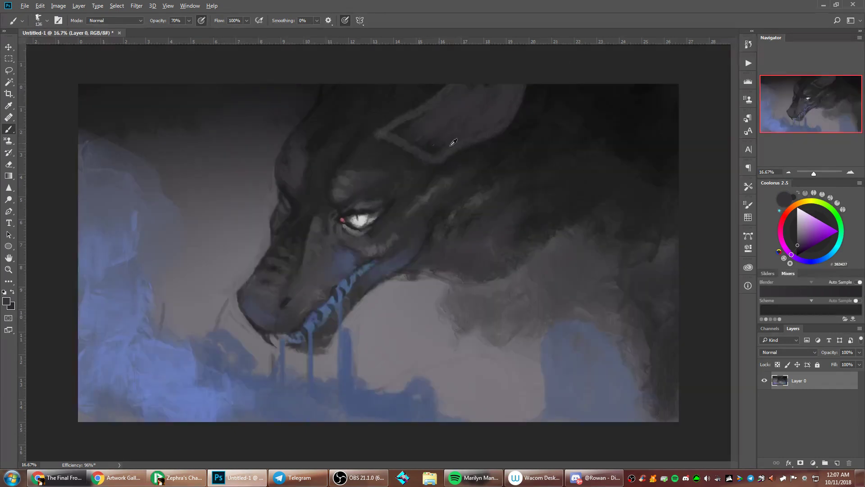
left_click(419, 117, "alt")
left_click(379, 145, "alt")
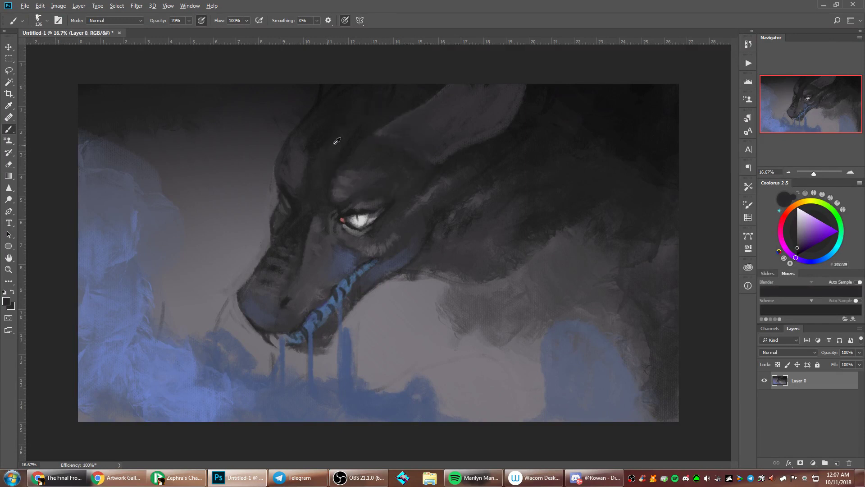
left_click(317, 136, "alt")
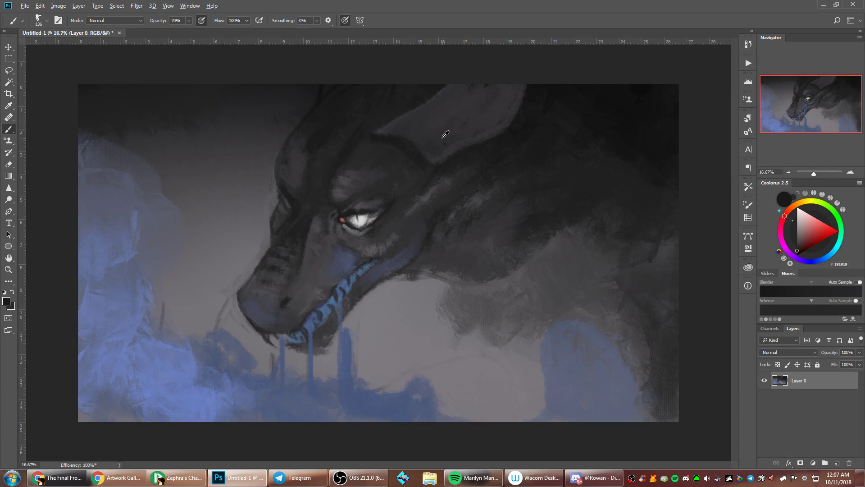
Paint the far horn at the top of the head with sampled greys and near-black
left_click(430, 128, "alt")
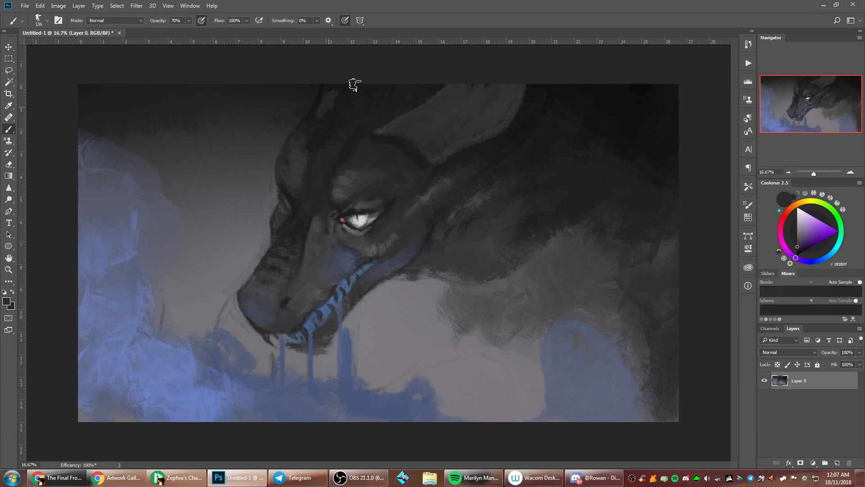
left_click(353, 106, "alt")
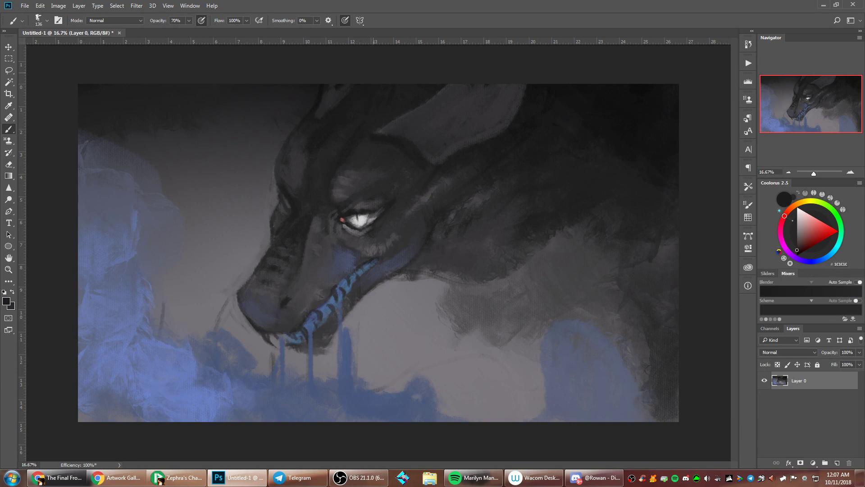
left_click(325, 106, "alt")
left_click_drag(338, 84, 332, 102)
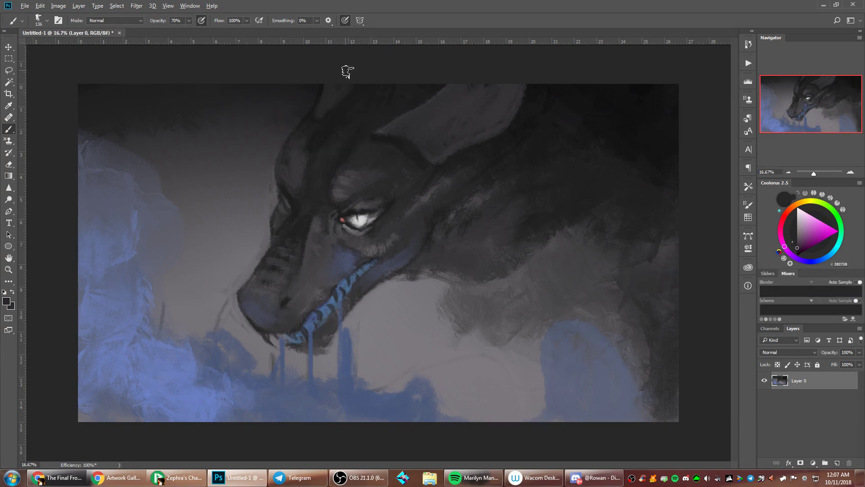
left_click(349, 95, "alt")
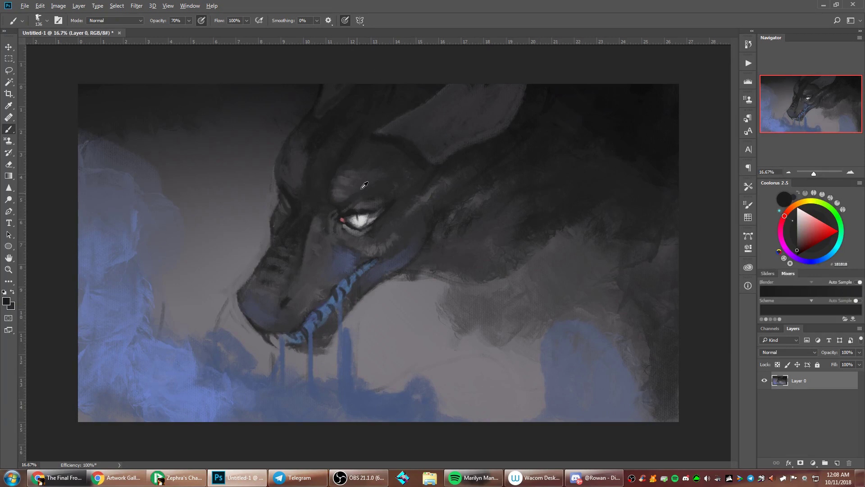
Add a grey highlight to the ridge at the near horn's base and light grey marks along the horn
left_click(337, 195, "alt")
mouse_move(377, 141)
left_mouse_down()
mouse_move(395, 139)
mouse_move(420, 157)
left_mouse_up()
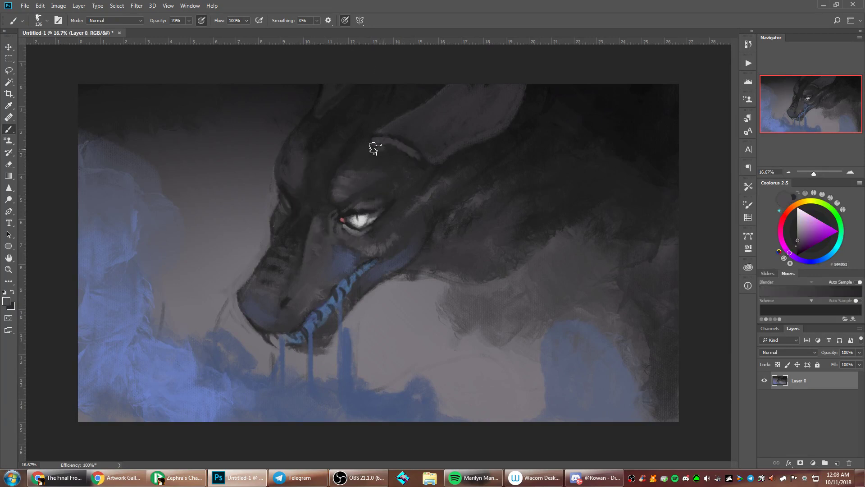
left_click(361, 220, "alt")
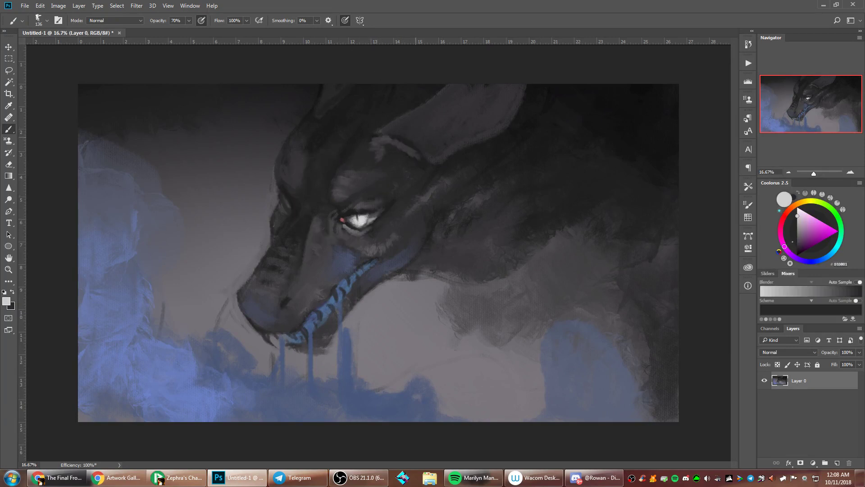
left_click_drag(403, 132, 418, 123)
Shade the underside and inner surface of the near horn with sampled near-black using a 401 px brush
right_click(467, 113)
left_click_drag(549, 137, 570, 135)
left_click(593, 46)
right_click(532, 101)
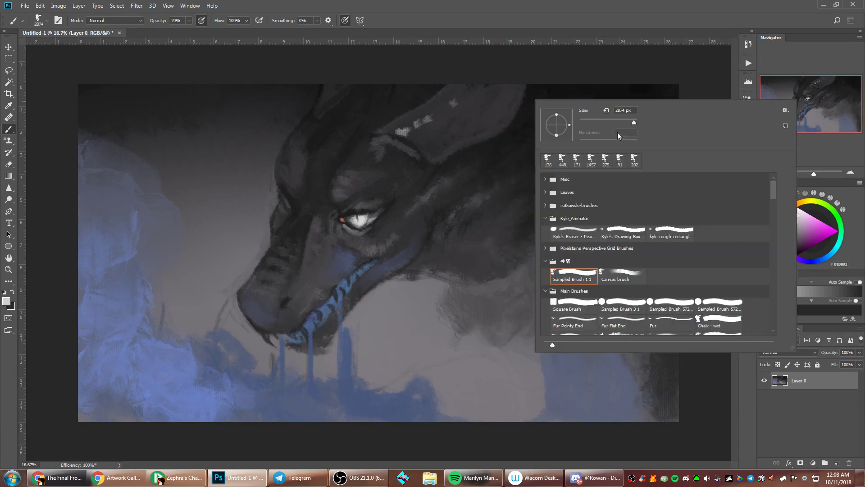
left_click_drag(628, 123, 628, 121)
left_click(624, 86)
left_click(533, 120, "alt")
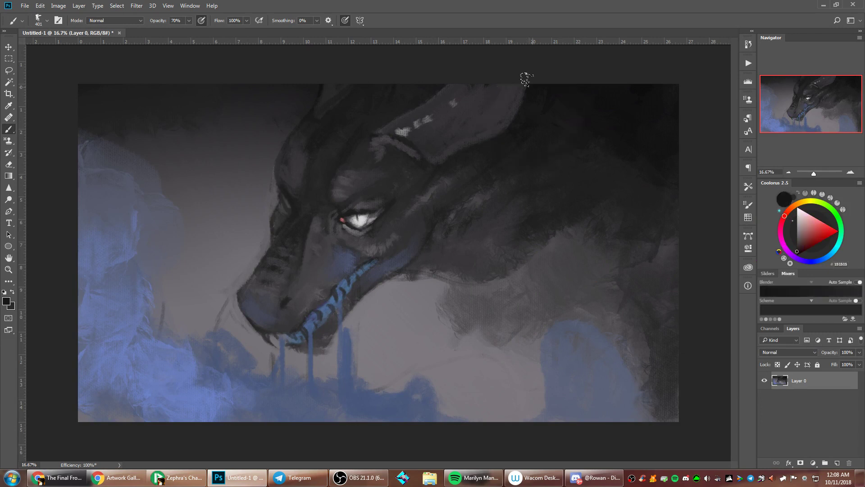
left_click_drag(476, 146, 521, 95)
mouse_move(422, 143)
left_mouse_down()
mouse_move(437, 156)
mouse_move(497, 106)
left_mouse_up()
left_click(471, 117, "alt")
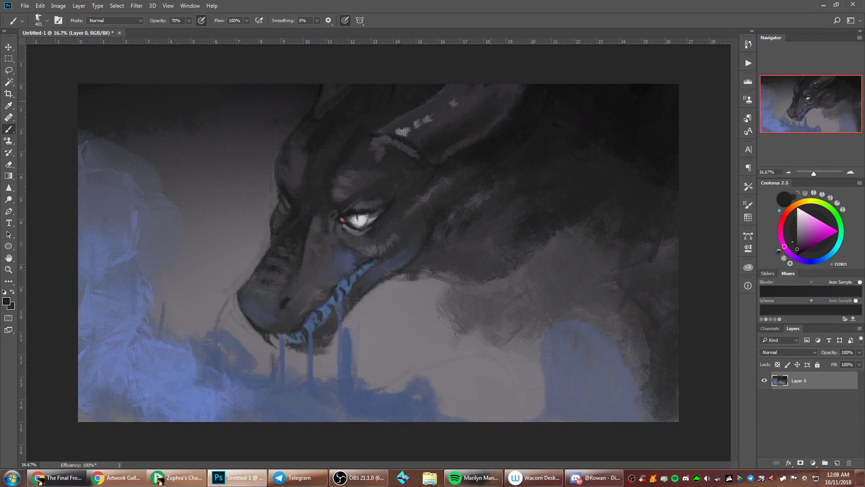
Blend the near horn's highlights with sampled greys, using the brush at 108 px and 199 px
right_click(589, 143)
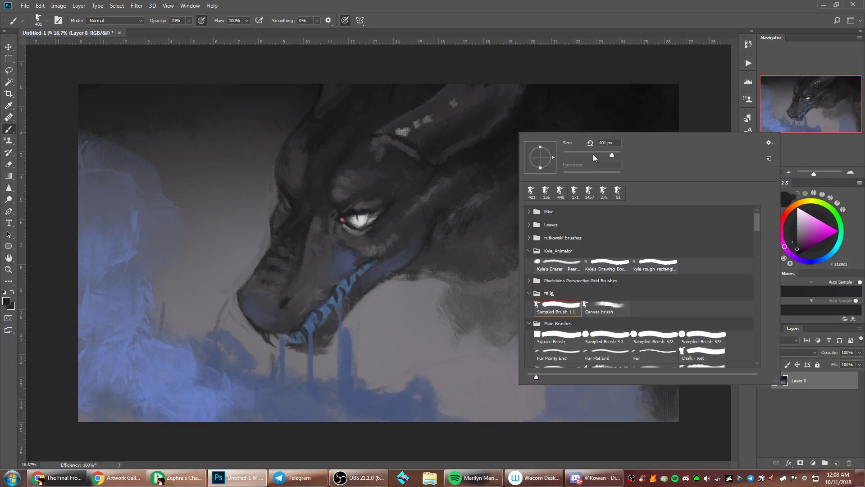
left_click(594, 155)
left_click(404, 130)
left_click(405, 131, "alt")
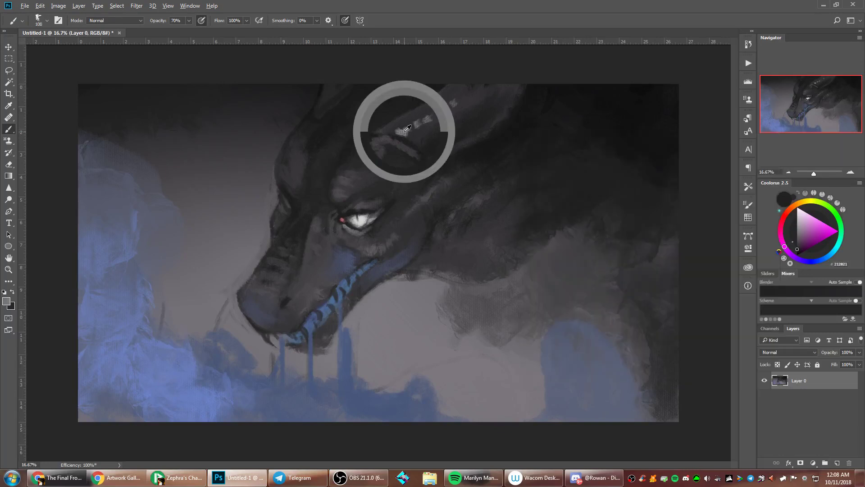
left_click(422, 121, "alt")
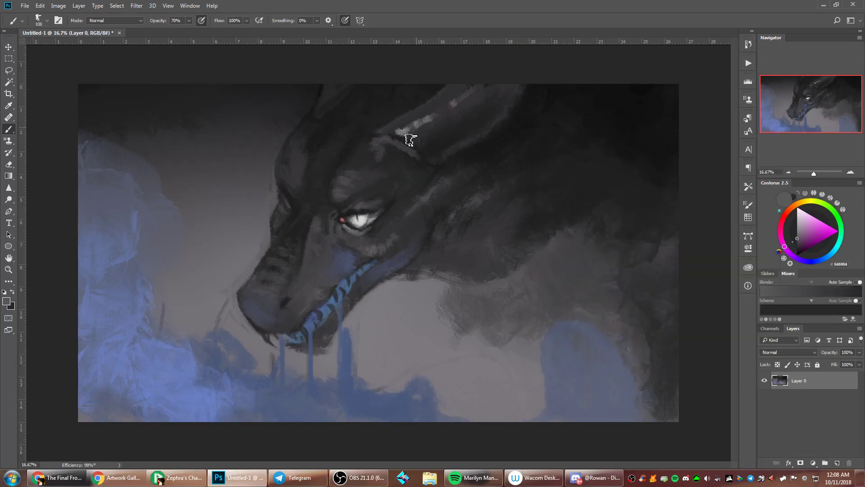
right_click(507, 97)
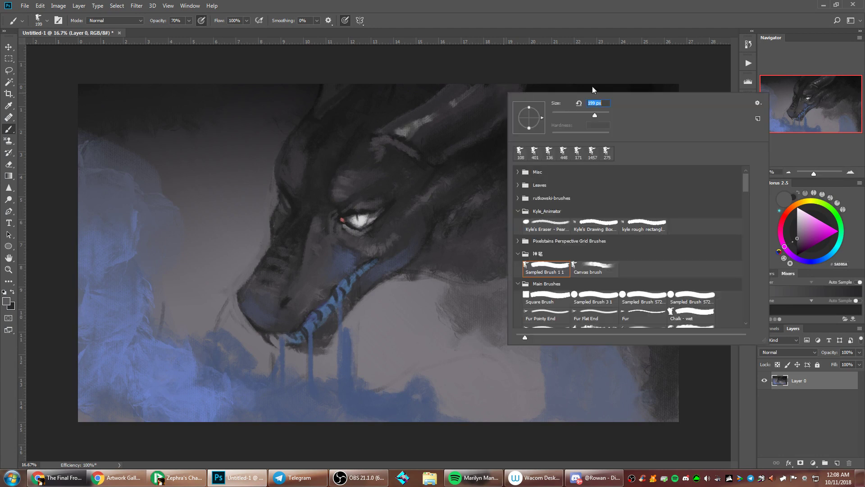
key("Return")
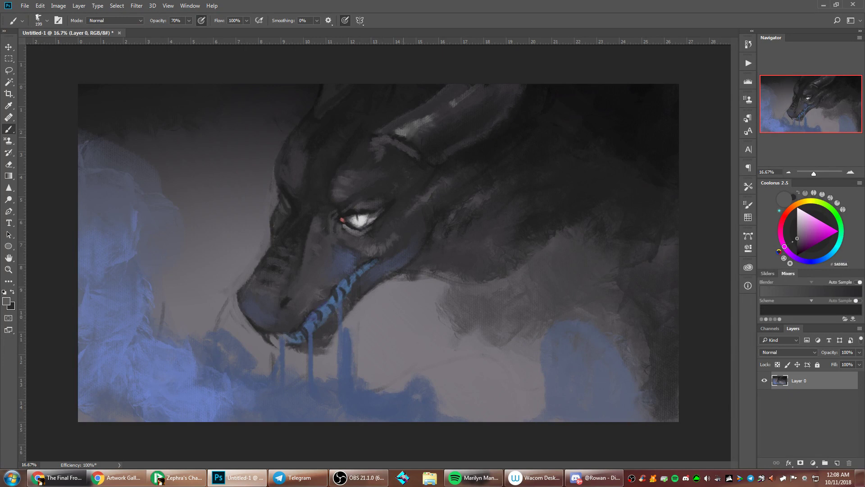
Draw dark contour strokes along the underside of the jaw and throat with a sampled dark blue-grey at 69 px
right_click(507, 145)
left_click(398, 95, "alt")
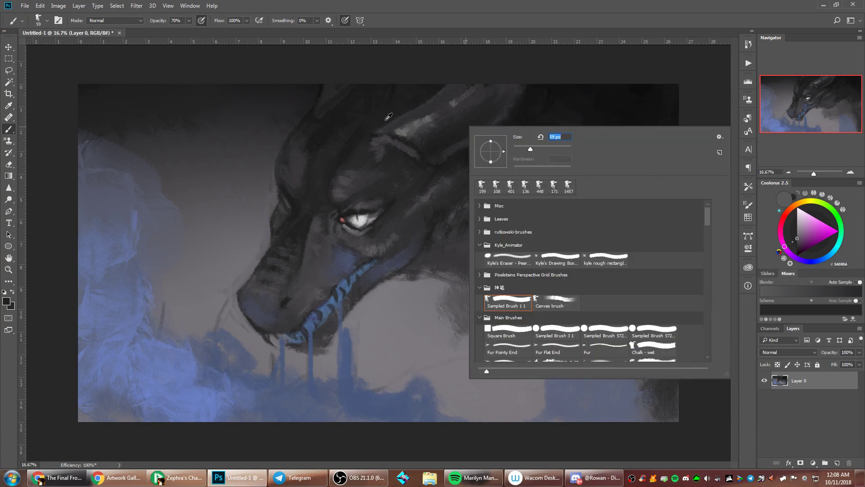
right_click(432, 143)
left_click_drag(494, 161, 497, 162)
left_click(536, 56)
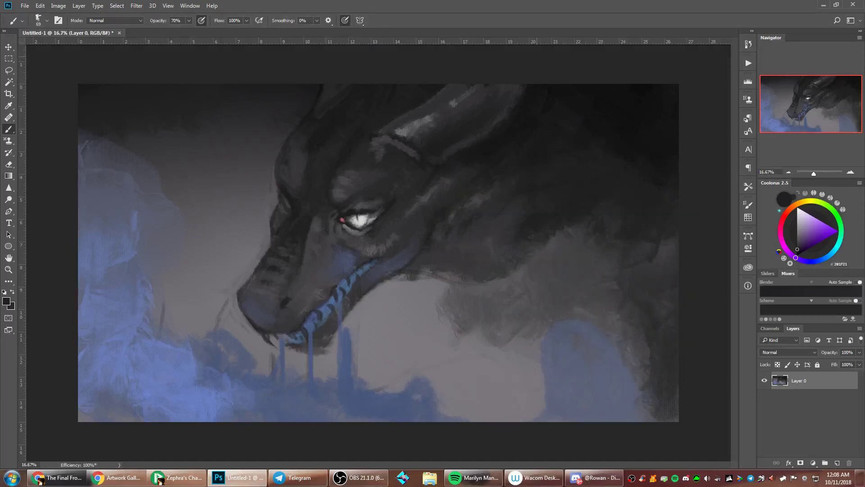
left_click(406, 256, "alt")
left_click_drag(382, 281, 445, 291)
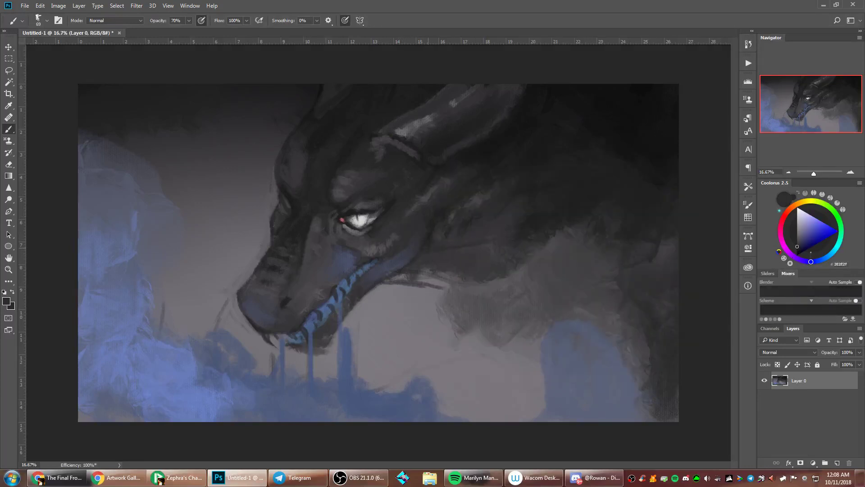
Darken the throat and neck behind the jaw with sampled near-black at 187 px, and trim the jaw's lower edge with sampled background grey
right_click(536, 184)
key("Return")
left_click(539, 149, "alt")
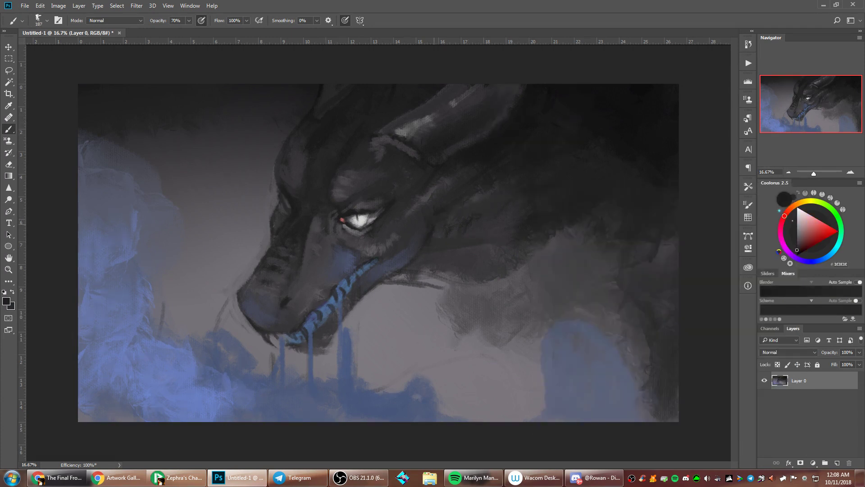
mouse_move(439, 266)
left_mouse_down()
mouse_move(433, 286)
mouse_move(415, 278)
mouse_move(421, 263)
mouse_move(397, 274)
mouse_move(426, 274)
mouse_move(408, 285)
left_mouse_up()
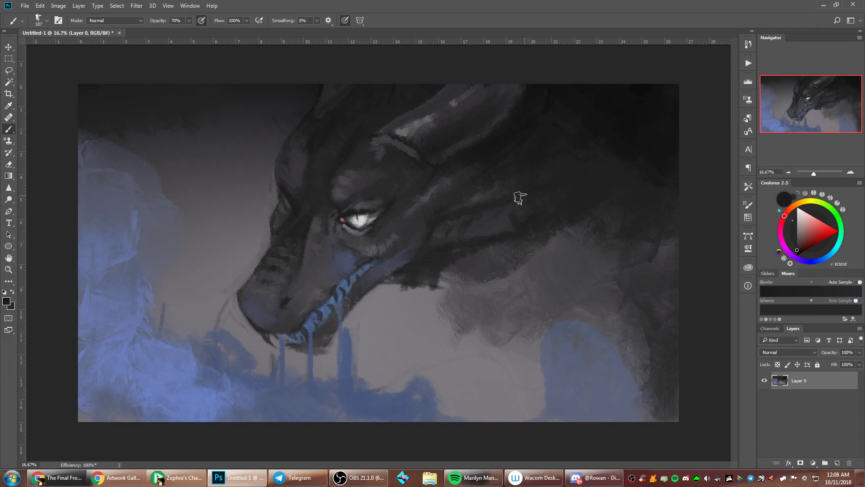
mouse_move(441, 236)
left_mouse_down()
mouse_move(510, 182)
mouse_move(503, 188)
mouse_move(499, 173)
mouse_move(456, 207)
left_mouse_up()
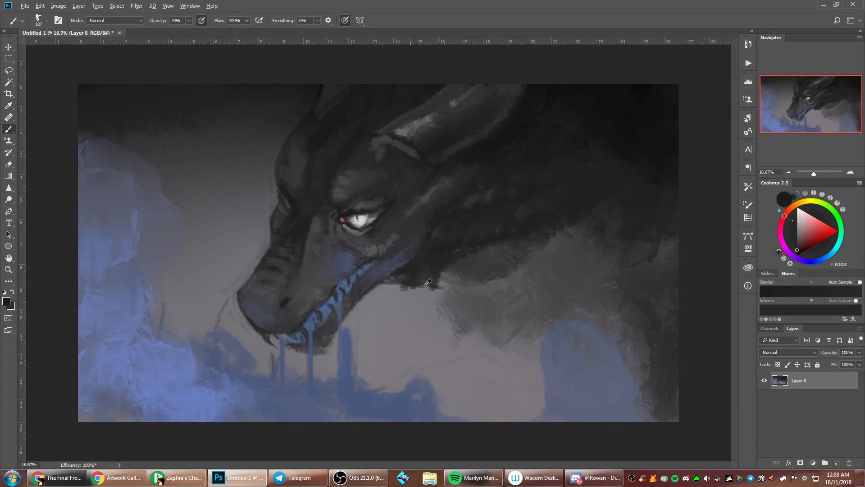
left_click(412, 296, "alt")
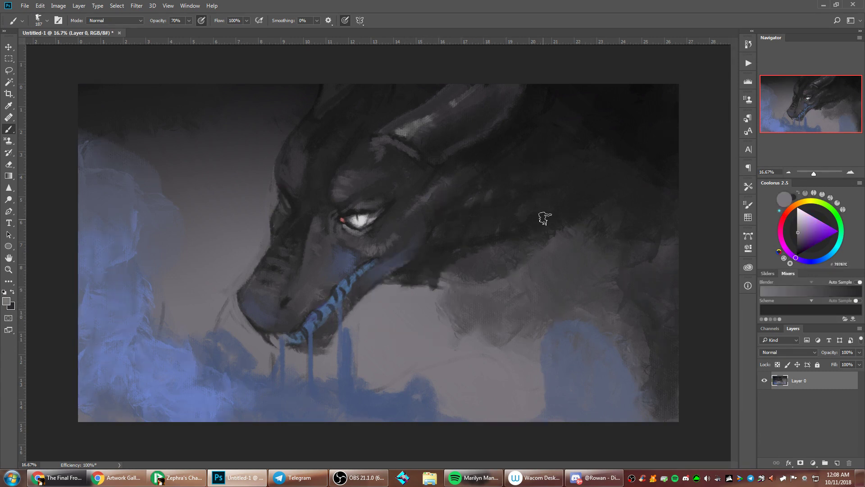
Flip the canvas horizontally and build out the far brow and cheek contour with sampled dark greys using a 66 px brush
key("ctrl+shift+h")
right_click(542, 207)
left_click(608, 226)
key("Return")
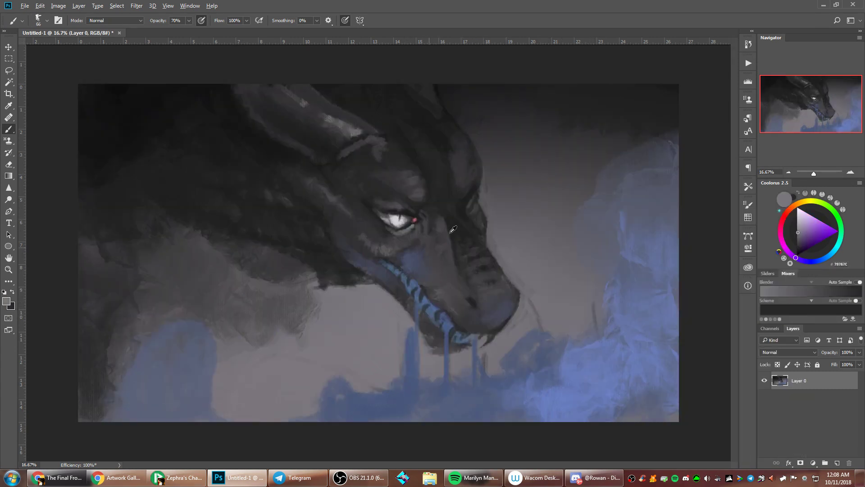
left_click(336, 282, "alt")
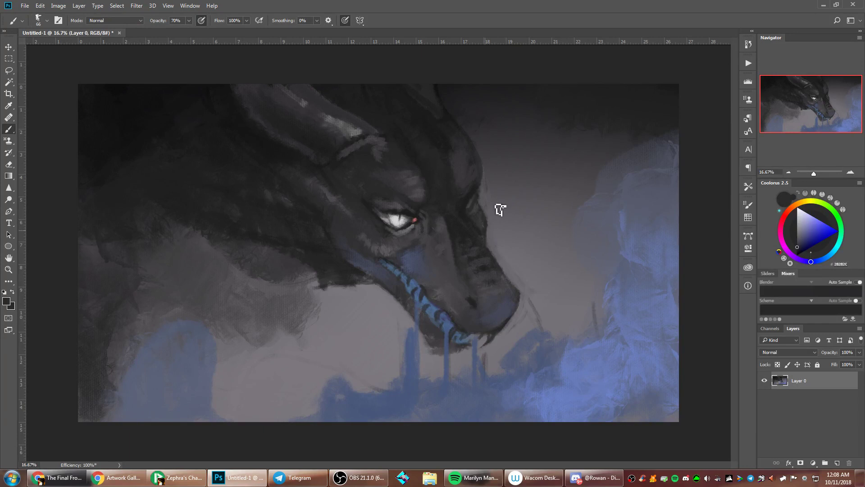
left_click_drag(484, 207, 496, 173)
mouse_move(482, 143)
left_mouse_down()
mouse_move(485, 209)
mouse_move(495, 207)
mouse_move(490, 220)
mouse_move(499, 228)
left_mouse_up()
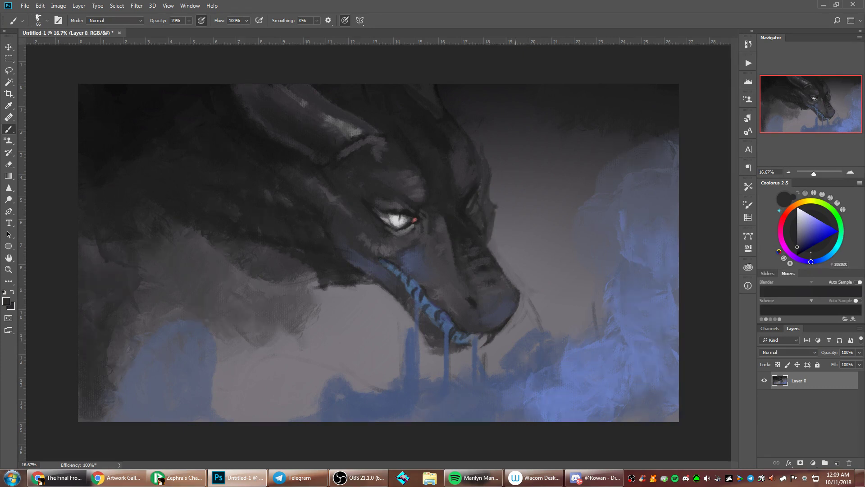
left_click(516, 196, "alt")
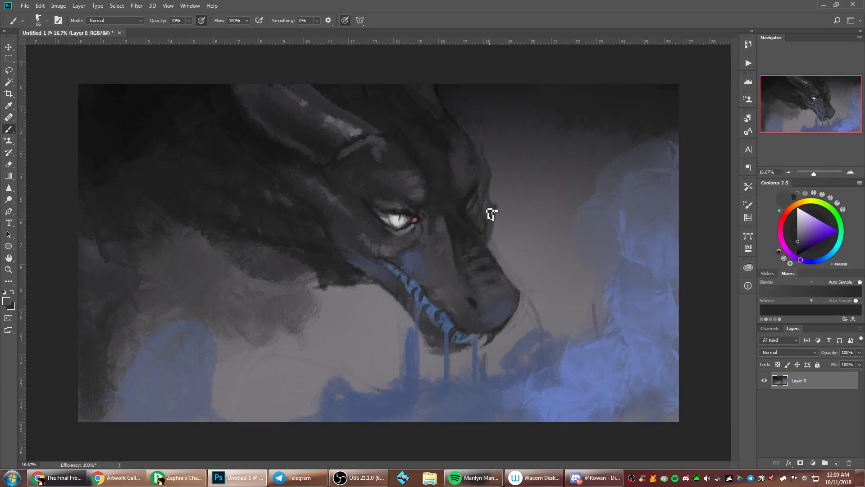
mouse_move(492, 205)
left_mouse_down()
mouse_move(490, 173)
mouse_move(494, 213)
left_mouse_up()
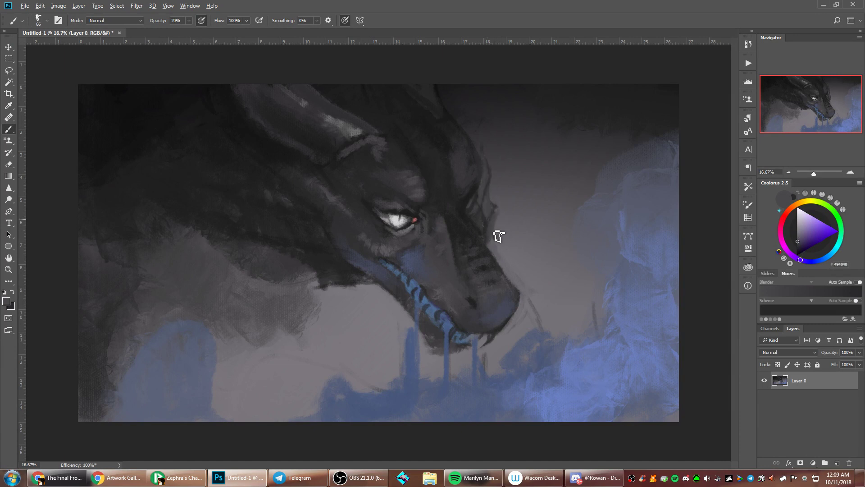
Define the narrow ridge along the jaw's underside with sampled greys, enlarging the brush to 139 px
left_click(364, 312, "alt")
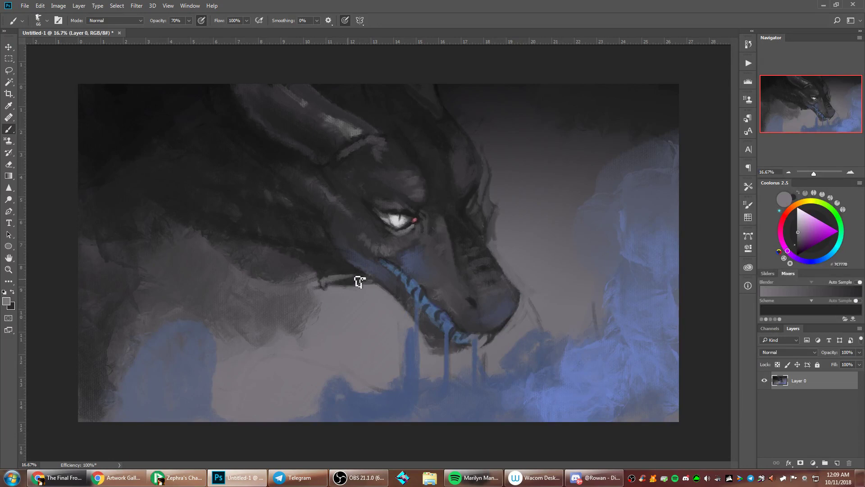
right_click(514, 202)
left_click(593, 222)
left_click(352, 272, "alt")
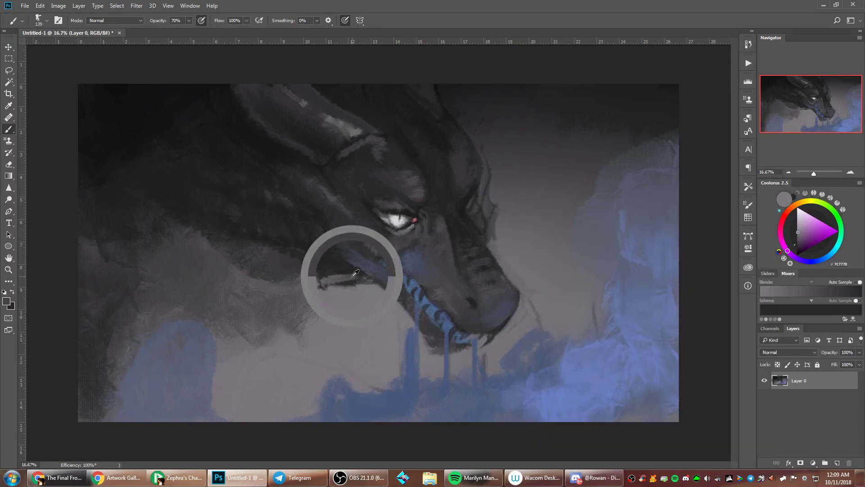
left_click_drag(334, 279, 350, 281)
left_click(319, 284, "alt")
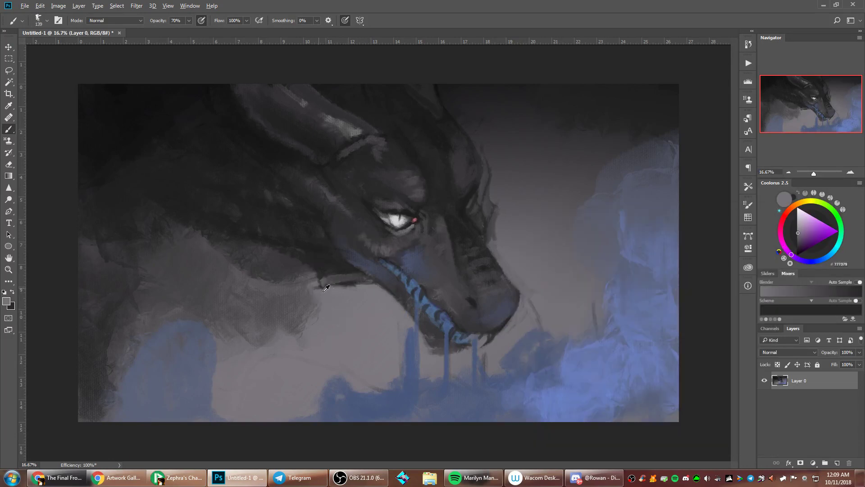
left_click(432, 258, "alt")
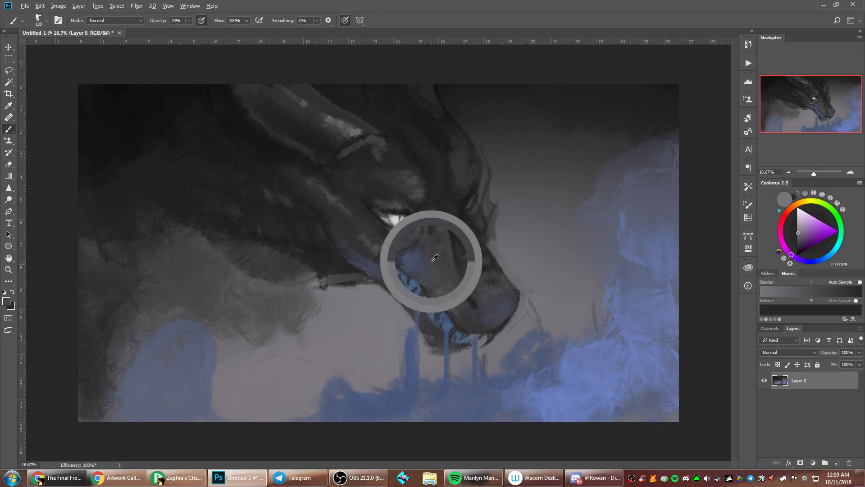
Paint grey segmented plates along the throat and lower neck with sampled greys using a 306 px brush
left_click(334, 118, "alt")
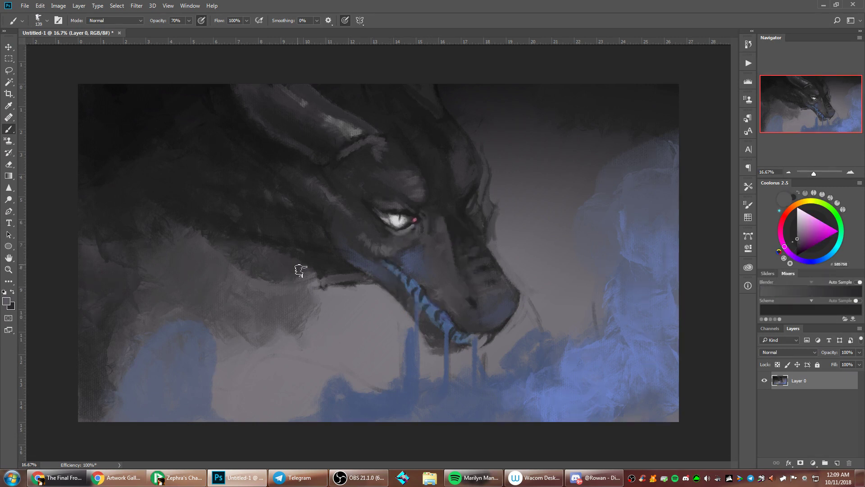
right_click(342, 160)
mouse_move(277, 257)
left_mouse_down()
mouse_move(284, 272)
mouse_move(265, 272)
left_mouse_up()
left_click_drag(237, 244, 241, 262)
left_click_drag(218, 227, 220, 245)
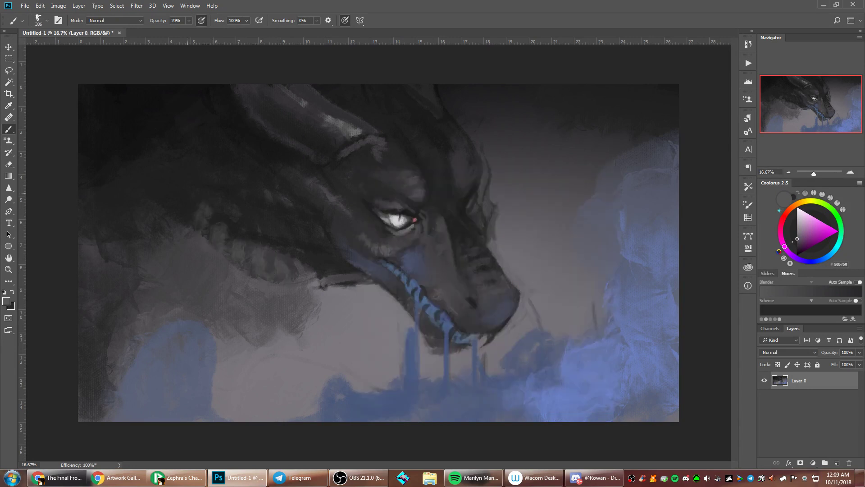
left_click(204, 211, "alt")
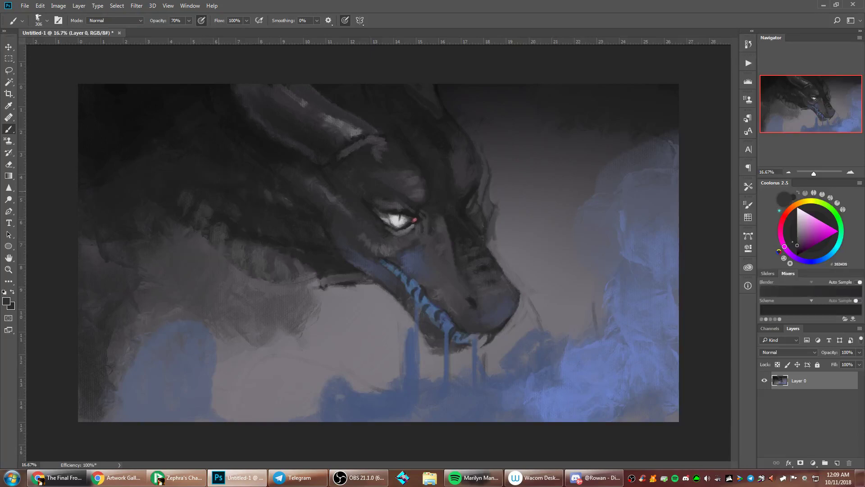
left_click(206, 208, "alt")
Tint the throat plates with a lightened sampled blue at 306 px and brush a blue haze behind the neck at 2520 px
left_click(436, 303, "alt")
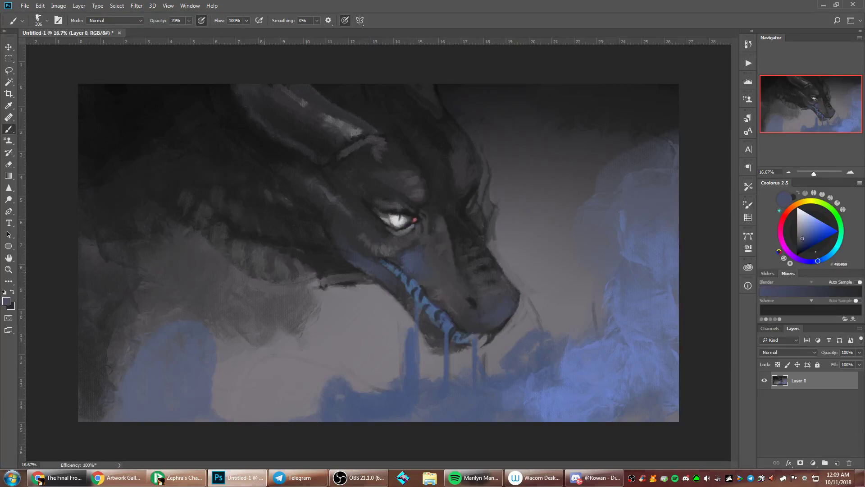
left_click(808, 229)
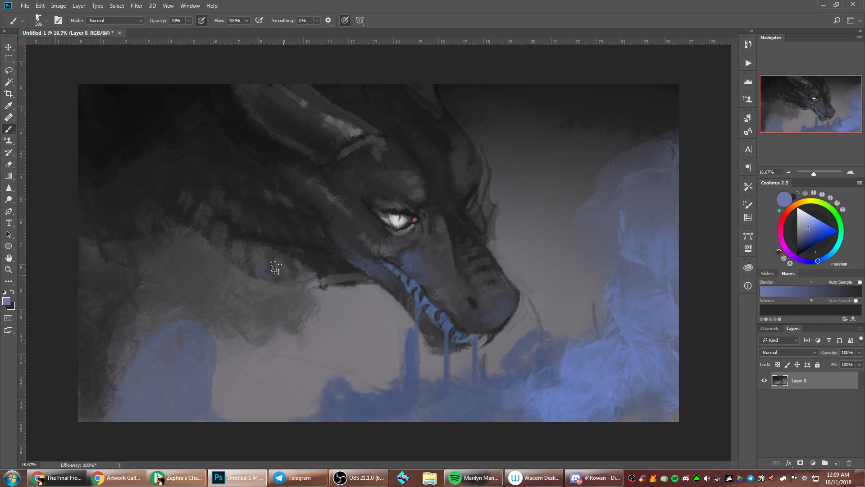
mouse_move(275, 266)
left_mouse_down()
mouse_move(301, 264)
mouse_move(256, 274)
mouse_move(221, 246)
left_mouse_up()
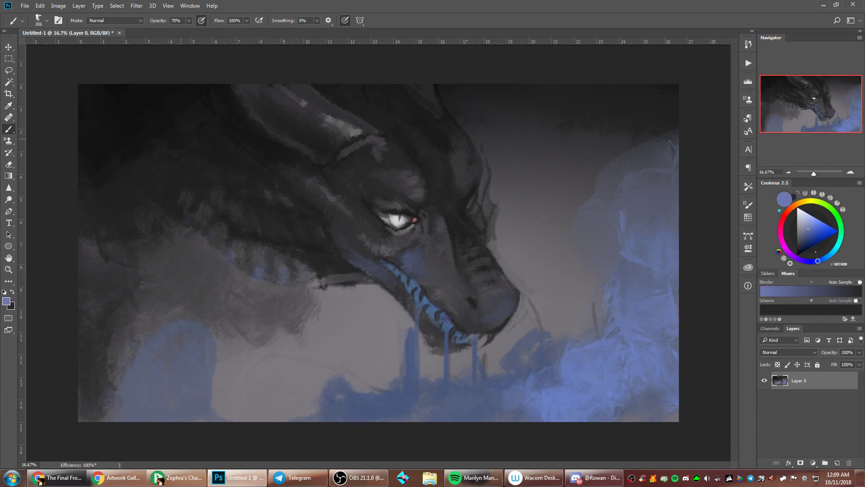
right_click(252, 128)
key("Return")
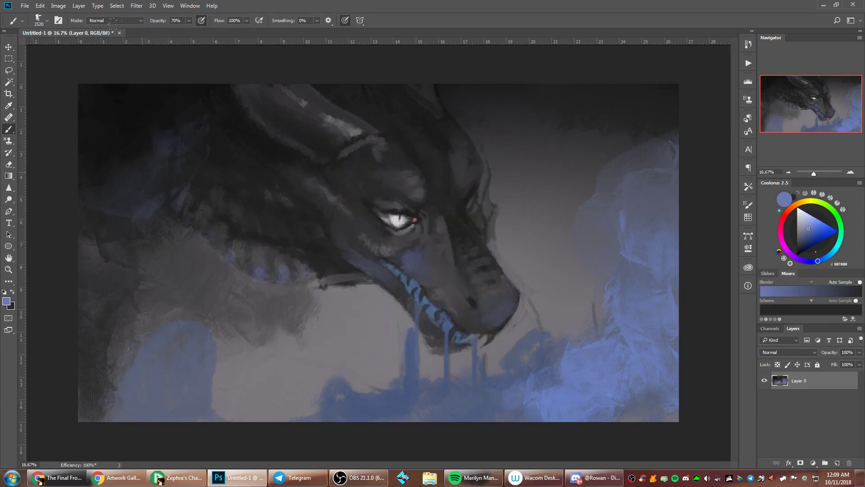
Flip the canvas back and brighten the background beneath the jaw with pale mauve-grey, using the brush at 174 px and 480 px
right_click(671, 212)
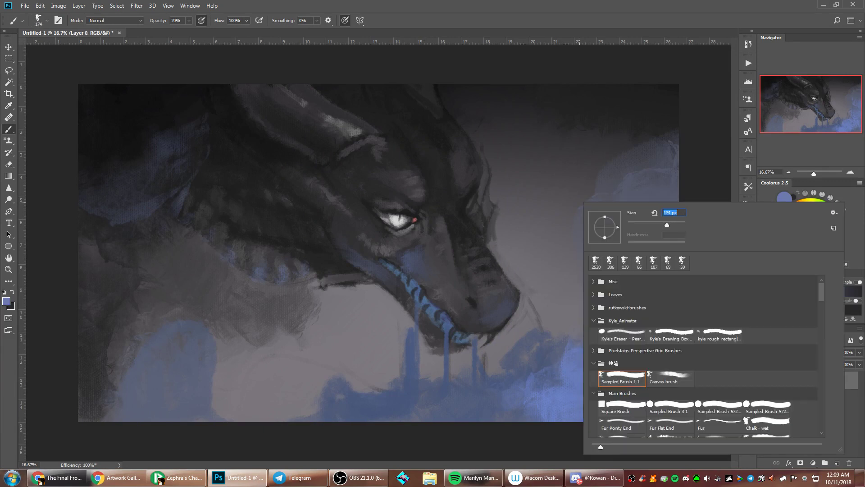
left_click(701, 170)
key("ctrl+shift+h")
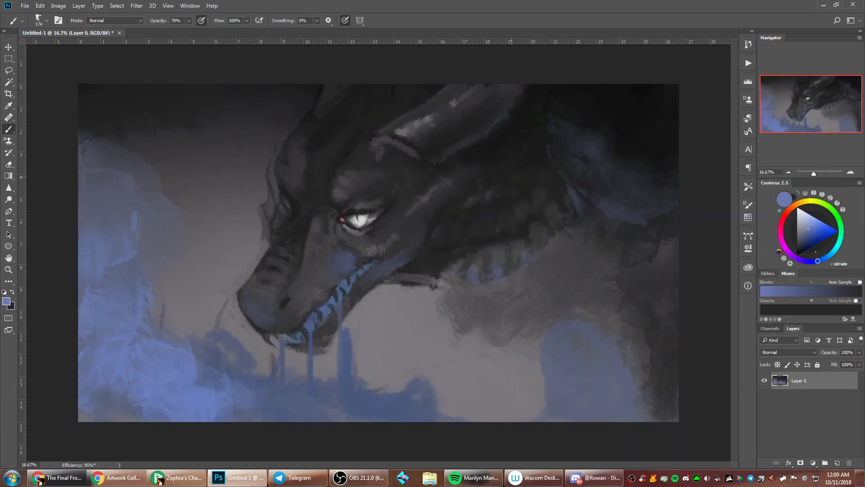
left_click(390, 303, "alt")
left_click(800, 223)
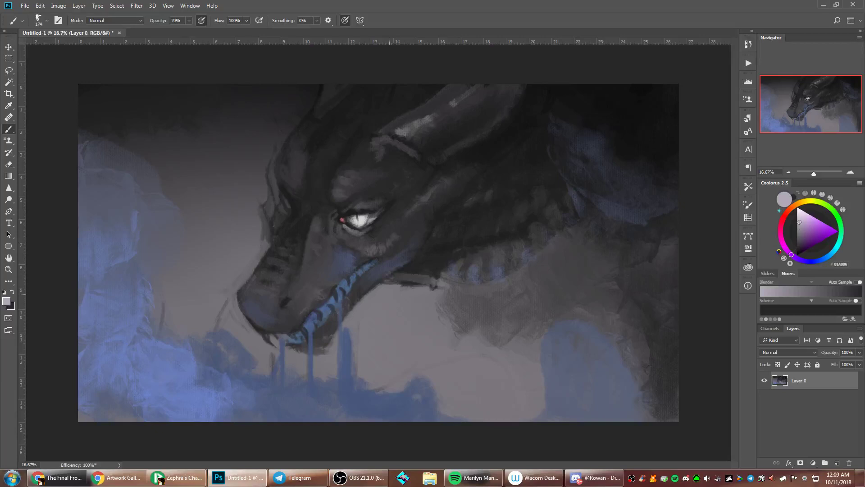
mouse_move(381, 293)
left_mouse_down()
mouse_move(411, 294)
mouse_move(397, 302)
mouse_move(388, 289)
mouse_move(423, 327)
left_mouse_up()
right_click(544, 252)
left_click(383, 303)
left_click(392, 318, "alt")
mouse_move(373, 316)
left_mouse_down()
mouse_move(370, 327)
mouse_move(451, 307)
mouse_move(456, 336)
mouse_move(482, 335)
left_mouse_up()
left_click(439, 308, "alt")
left_click(435, 326, "alt")
Brighten the background in front of the brow and muzzle with sampled mauve-greys using the 480 px brush
left_click(390, 284, "alt")
mouse_move(257, 171)
left_mouse_down()
mouse_move(228, 212)
mouse_move(233, 239)
left_mouse_up()
left_click(238, 208, "alt")
mouse_move(223, 181)
left_mouse_down()
mouse_move(215, 210)
mouse_move(228, 246)
left_mouse_up()
left_click_drag(208, 151, 248, 154)
left_click(249, 158, "alt")
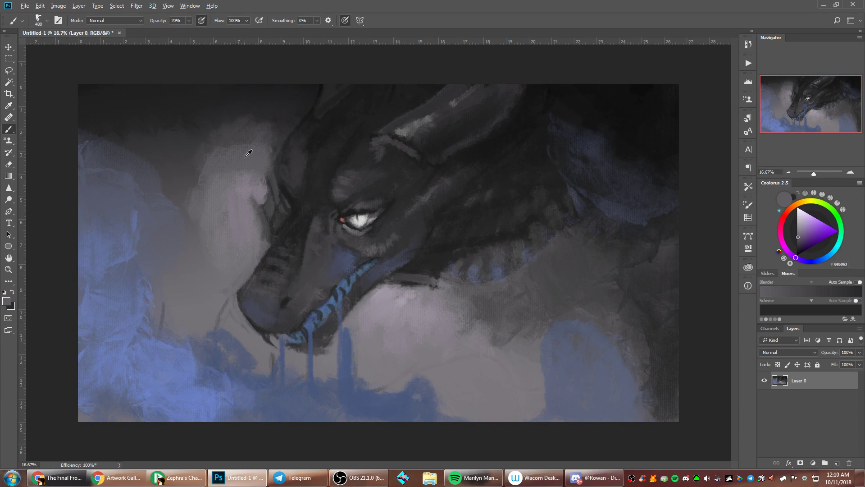
left_click(209, 210, "alt")
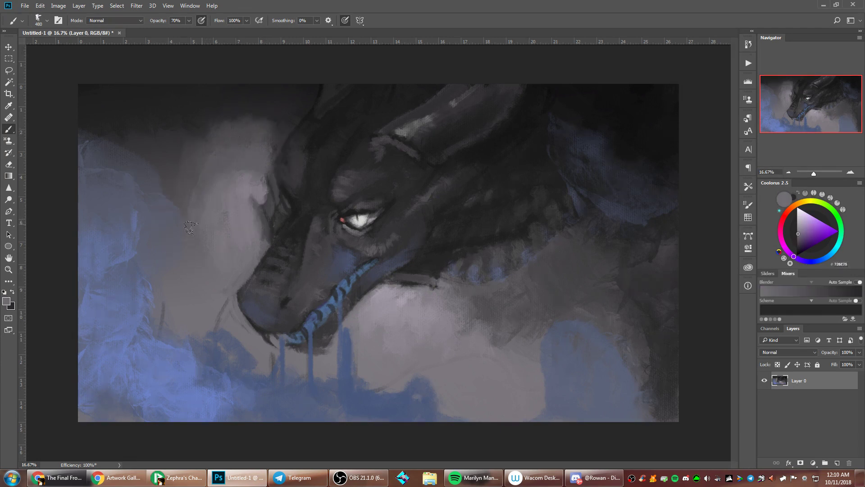
Blend the light background up around the far side of the forehead with sampled greys using a 196 px brush
right_click(450, 142)
left_click(547, 176)
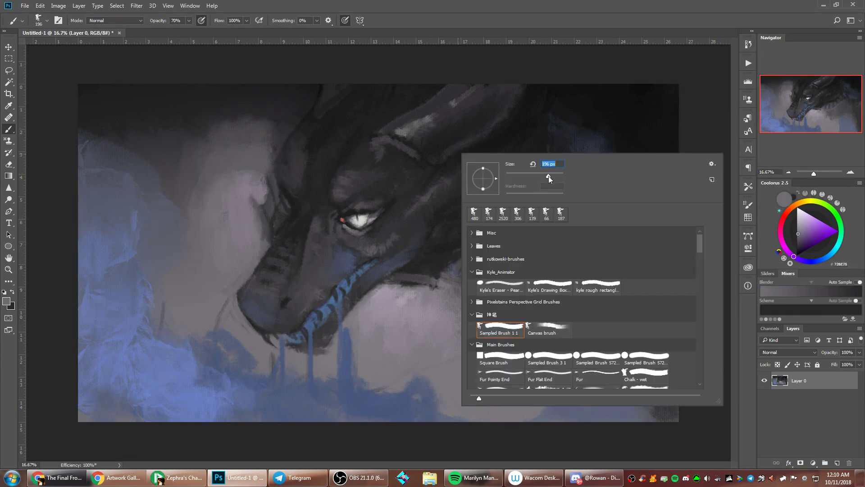
left_click(271, 145, "alt")
mouse_move(283, 122)
left_mouse_down()
mouse_move(251, 119)
mouse_move(276, 111)
left_mouse_up()
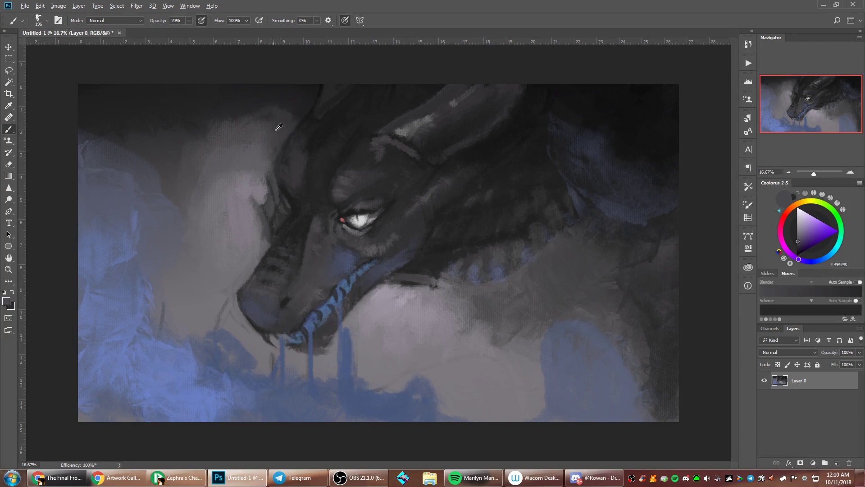
left_click(267, 144, "alt")
left_click_drag(230, 132, 271, 106)
Soften the background above the muzzle with sampled dark greys at 1102 px and extend the blue cloud upward with muted blue
right_click(426, 120)
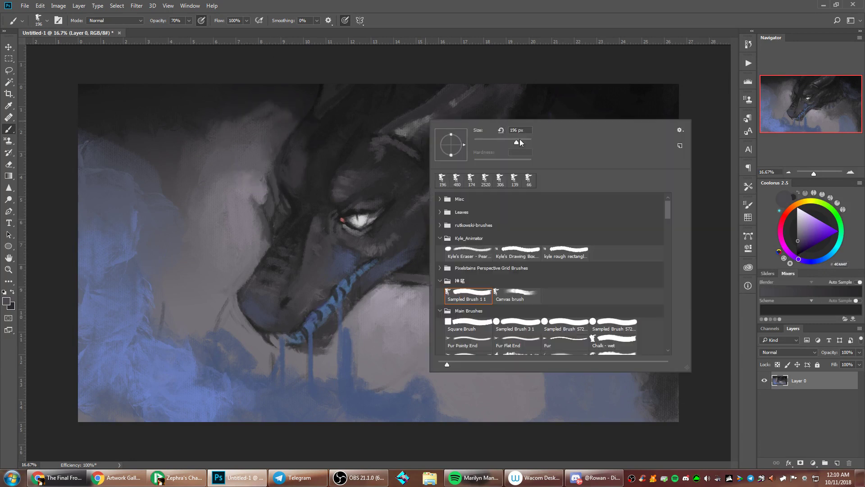
left_click(380, 106, "alt")
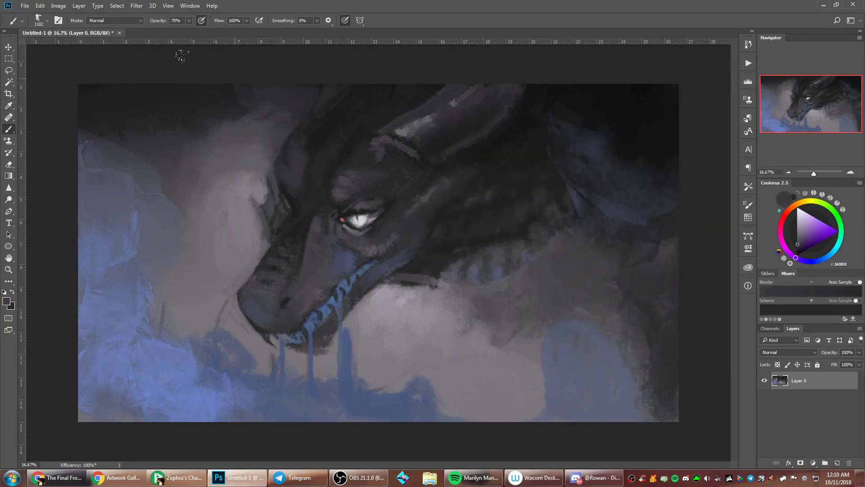
left_click(285, 97, "alt")
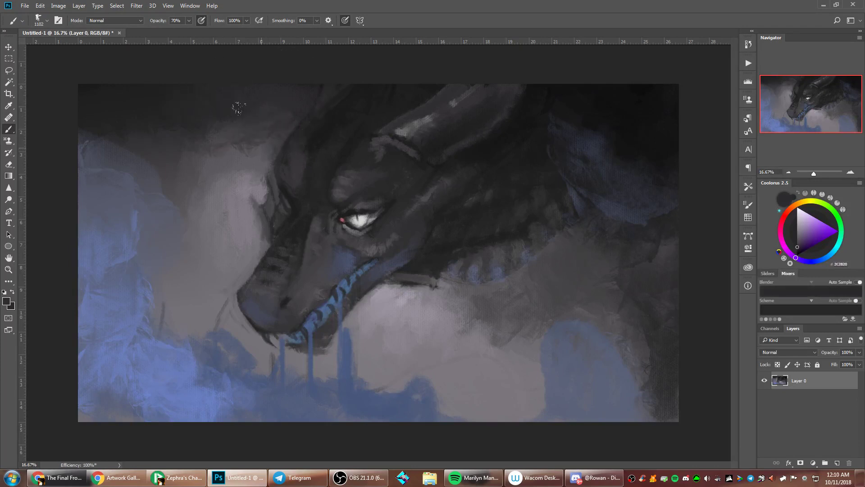
left_click(236, 153, "alt")
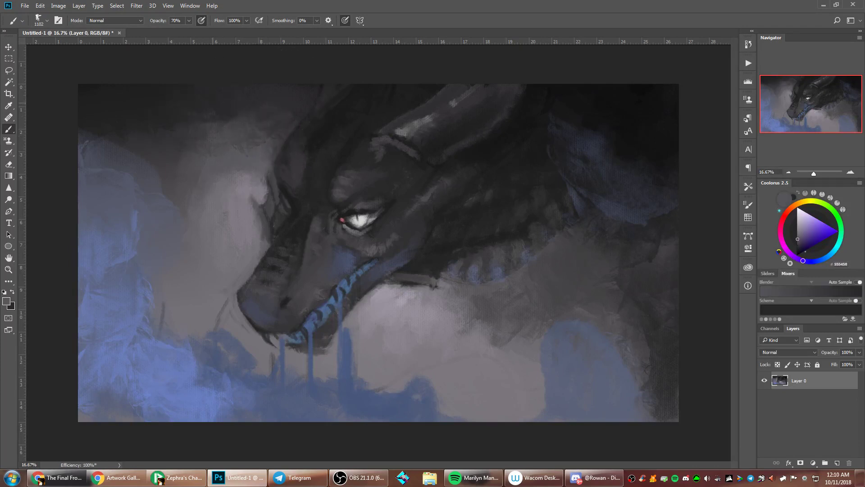
left_click(117, 192, "alt")
left_click_drag(118, 141, 108, 130)
Reshape the blue drip beneath the jaw into thin curling smoke with sampled blue and mauve-grey using a 130 px brush
right_click(484, 248)
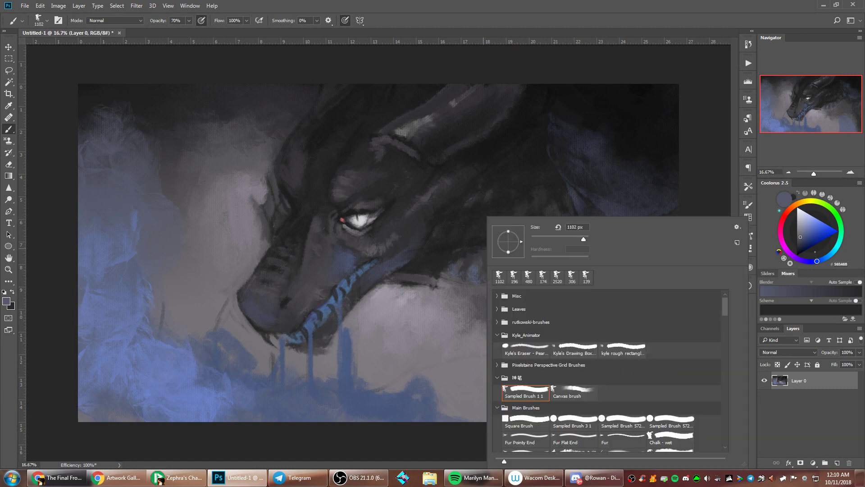
left_click(347, 350, "alt")
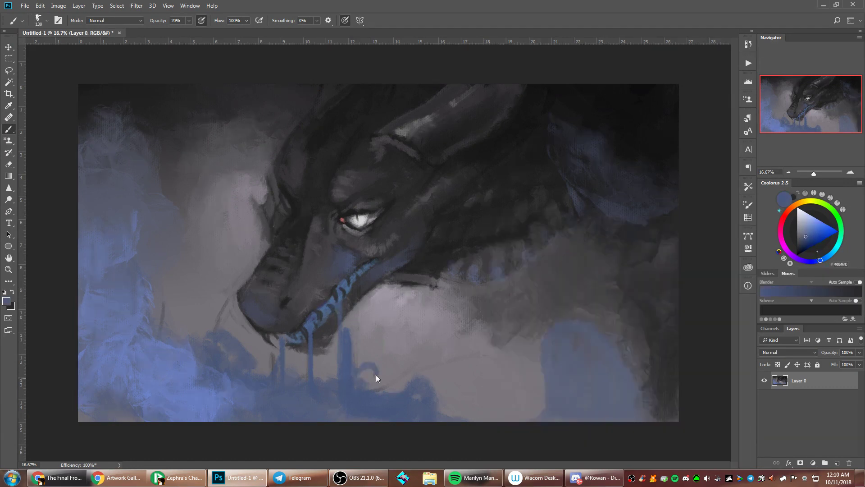
left_click(389, 368, "alt")
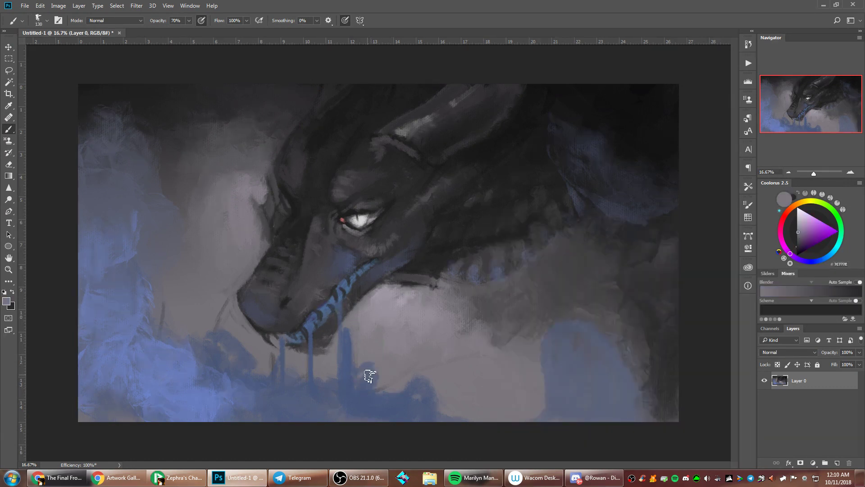
left_click(357, 378, "alt")
left_click(360, 336, "alt")
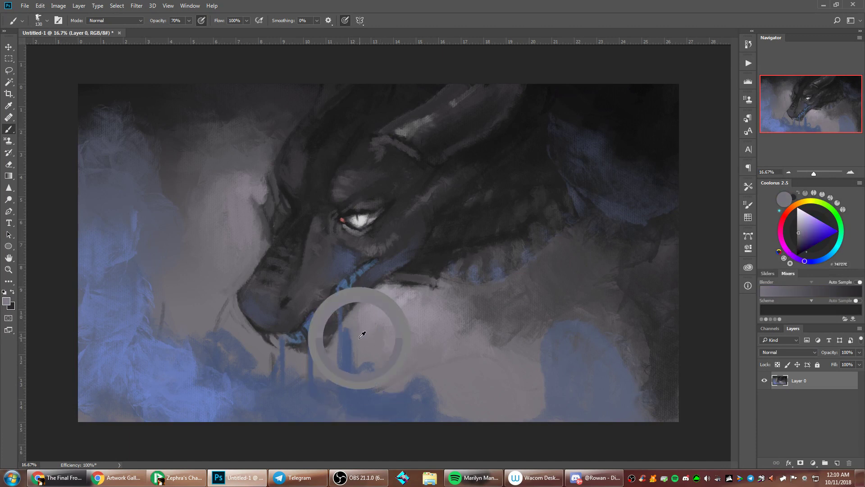
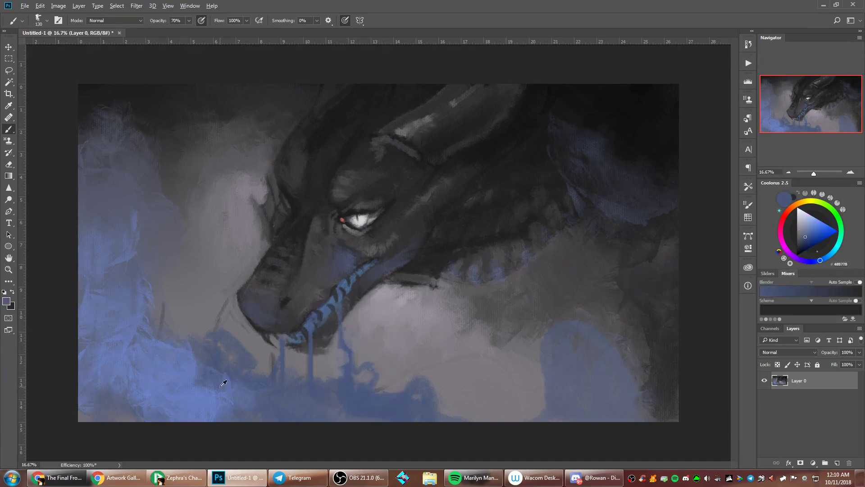
Brighten the blue fog along the lower edge beneath the jaw with a sampled lighter blue using a 495 px brush
left_click(181, 369, "alt")
right_click(520, 245)
left_click(593, 228)
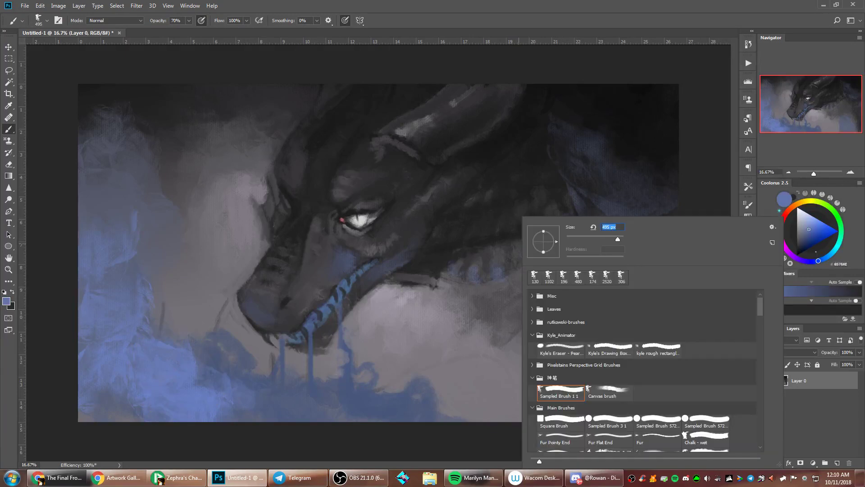
key("Return")
mouse_move(350, 408)
left_mouse_down()
mouse_move(276, 395)
mouse_move(379, 400)
left_mouse_up()
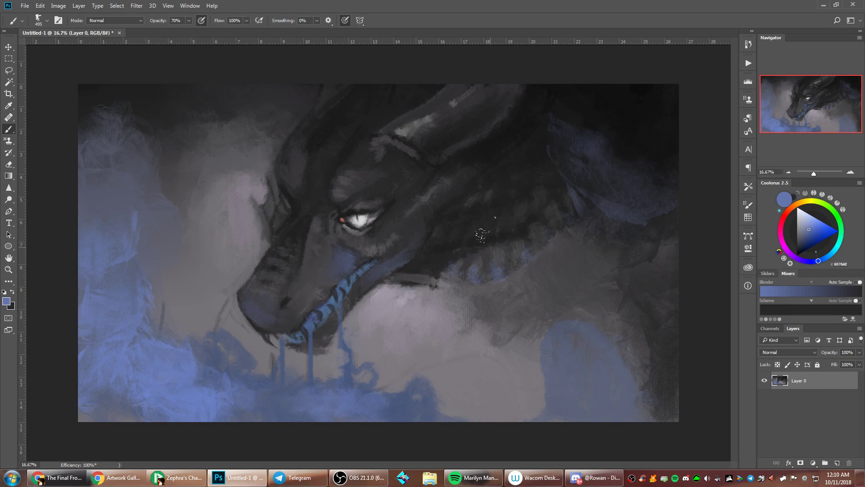
Add a row of small scale highlights along the forehead ridge with sampled greys using a 124 px brush
right_click(494, 237)
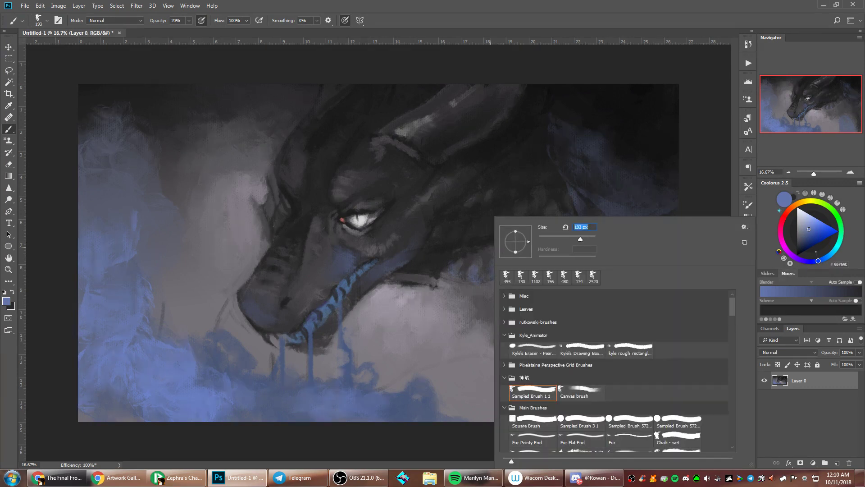
left_click_drag(575, 237, 569, 237)
key("Return")
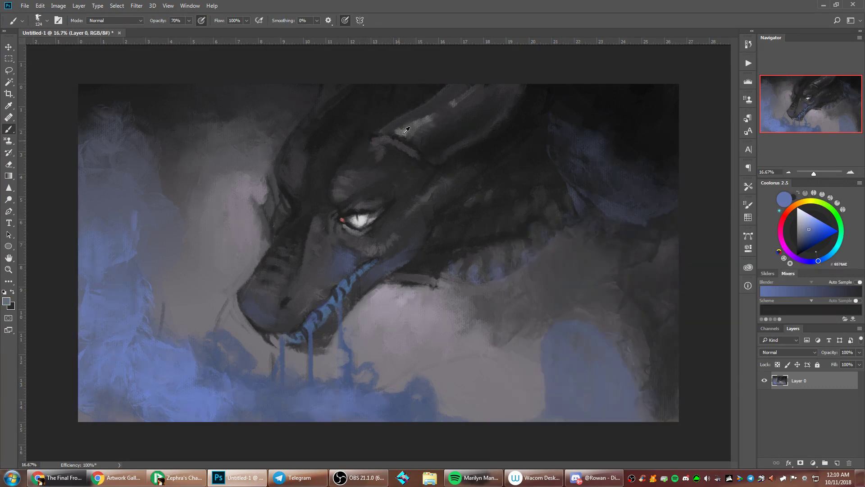
left_click(406, 130, "alt")
mouse_move(299, 179)
left_mouse_down()
mouse_move(293, 170)
mouse_move(321, 181)
left_mouse_up()
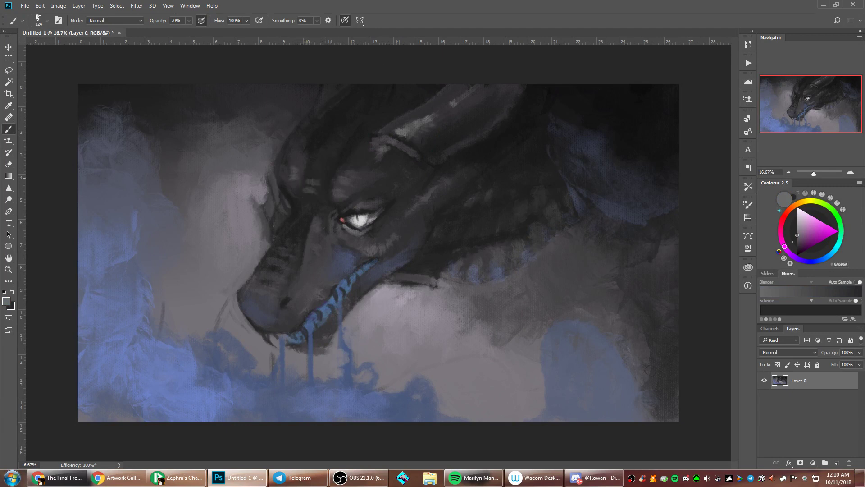
left_click(309, 178, "alt")
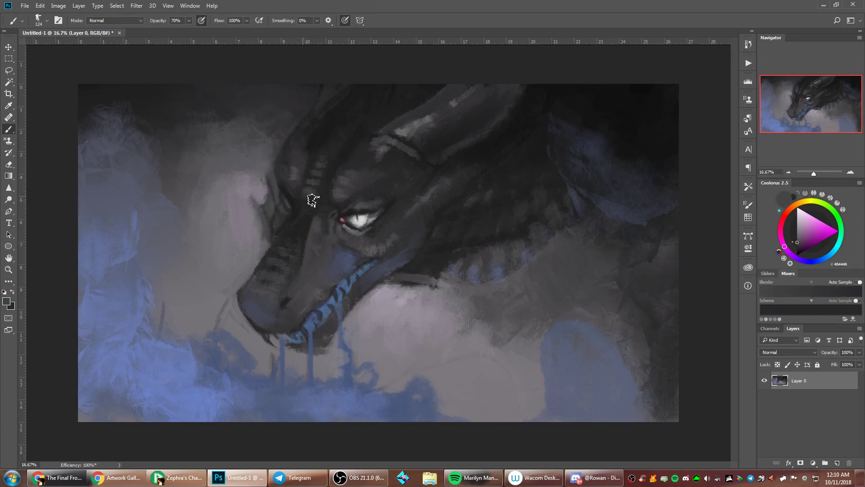
Paint a bright blue reflected light along the tip of the snout with sampled and lightened blues at 124 px
left_click(183, 369, "alt")
left_click_drag(247, 308, 271, 330)
left_click(249, 331, "alt")
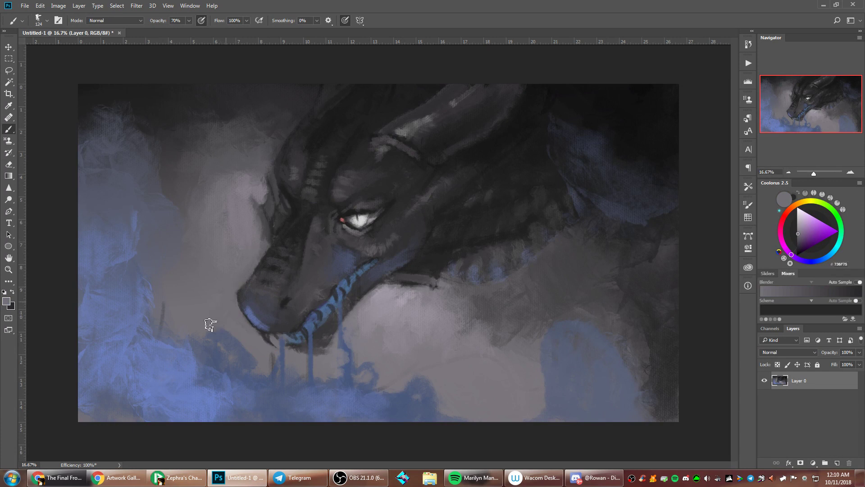
left_click(254, 319, "alt")
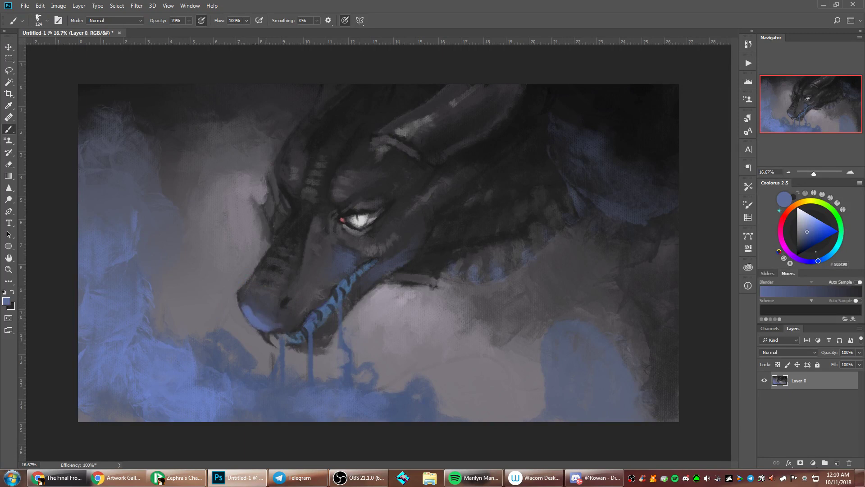
left_click(257, 319, "alt")
mouse_move(241, 298)
left_mouse_down()
mouse_move(290, 329)
mouse_move(252, 306)
mouse_move(254, 321)
mouse_move(249, 305)
left_mouse_up()
left_click(812, 224)
left_click(256, 315, "alt")
Blend the snout's blue light with a 202 px brush, then flip the canvas and extend it across the nose
right_click(410, 214)
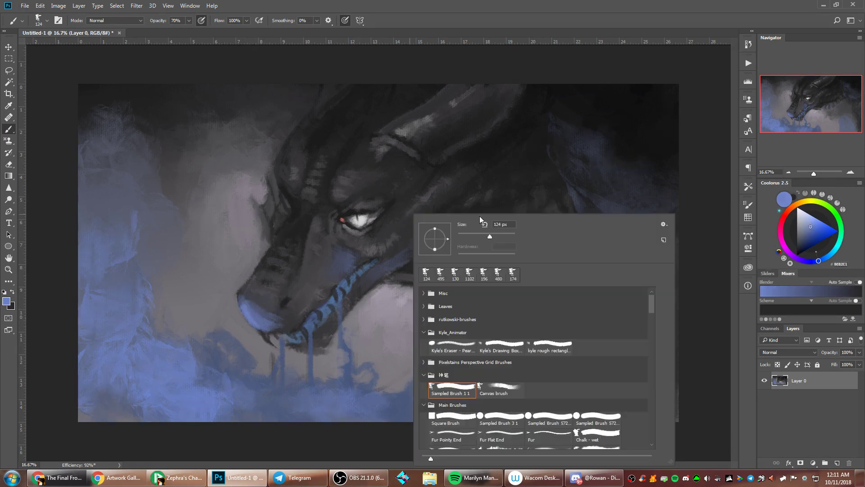
left_click(275, 309, "alt")
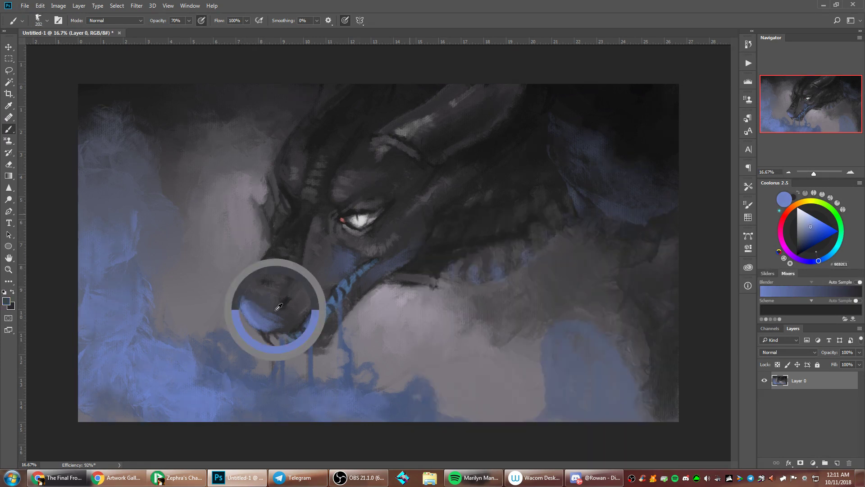
left_click(262, 313, "alt")
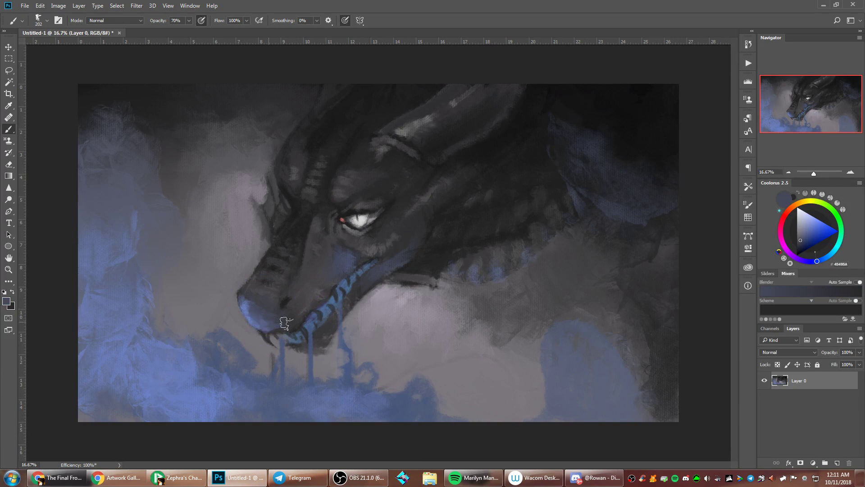
key("ctrl+shift+h")
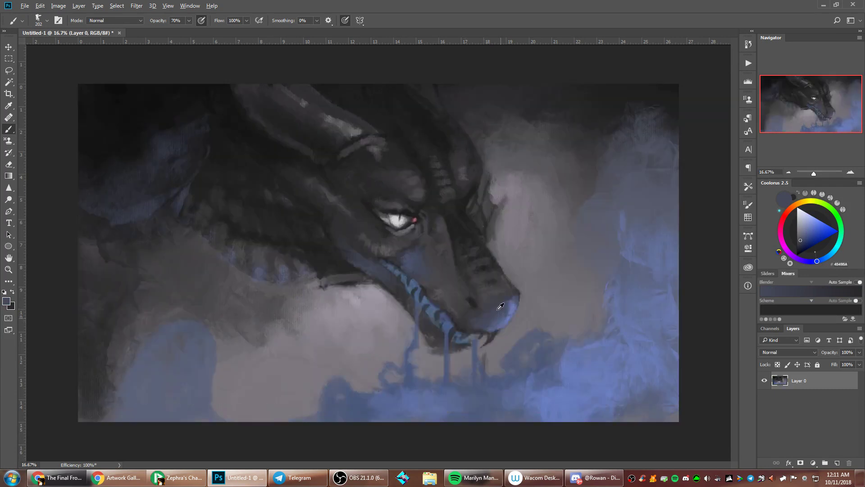
left_click(509, 310, "alt")
mouse_move(482, 304)
left_mouse_down()
mouse_move(478, 324)
mouse_move(483, 314)
mouse_move(465, 328)
left_mouse_up()
left_click(480, 312, "alt")
left_click(504, 301, "alt")
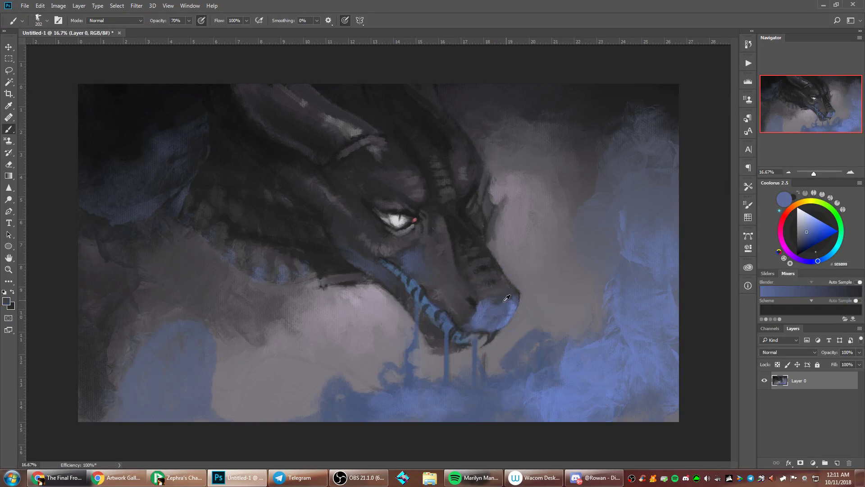
Dab rows of pale mauve scale highlights along the jaw, cheek and neck using a 77 px brush
right_click(576, 216)
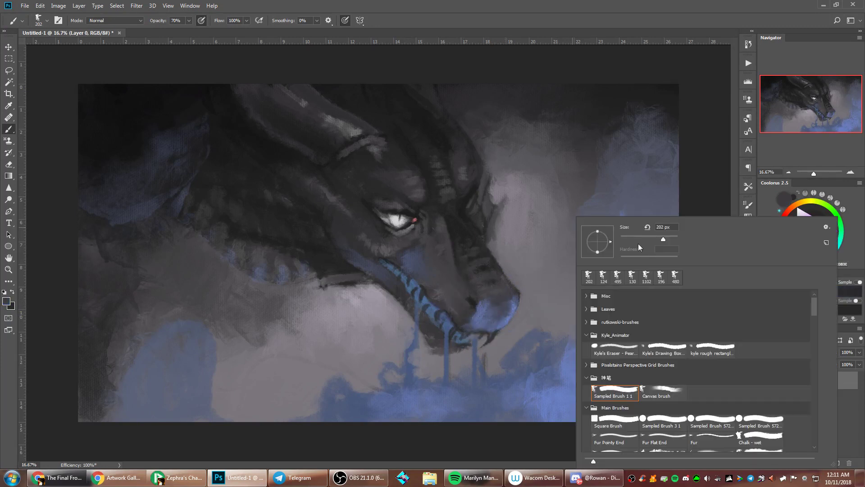
left_click(650, 238)
left_click(656, 182)
left_click(482, 312, "alt")
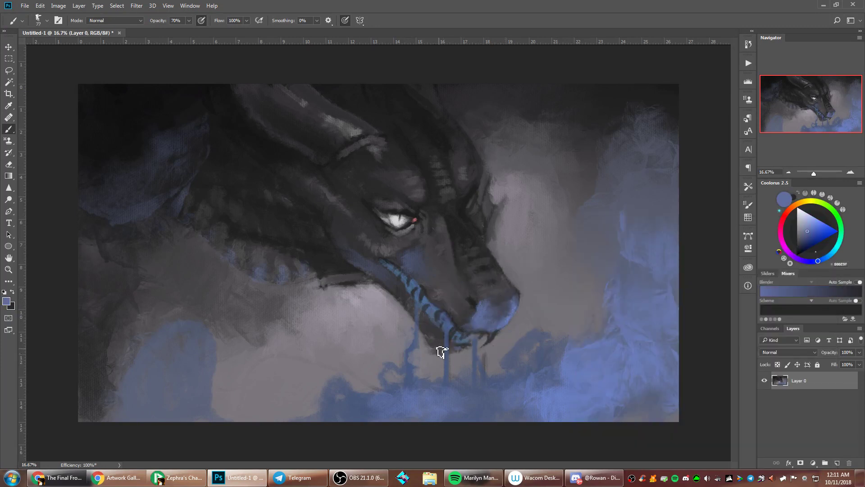
left_click(386, 246, "alt")
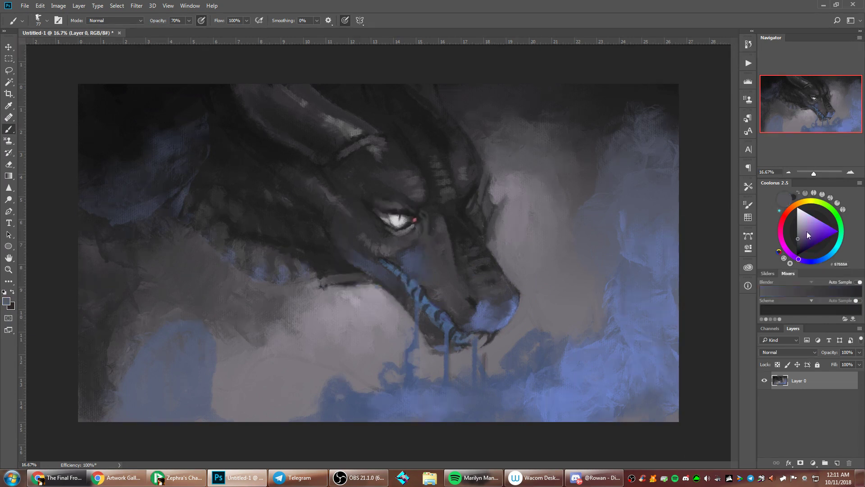
left_click_drag(807, 231, 800, 226)
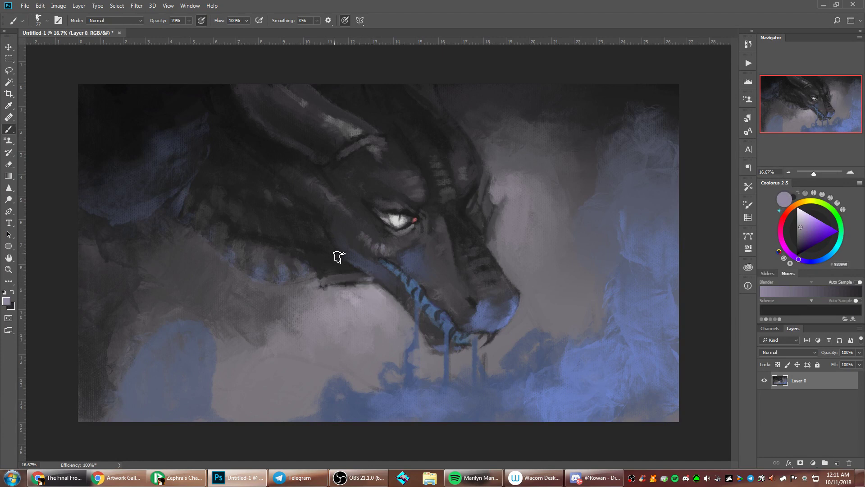
left_click_drag(337, 253, 270, 237)
left_click_drag(320, 217, 254, 200)
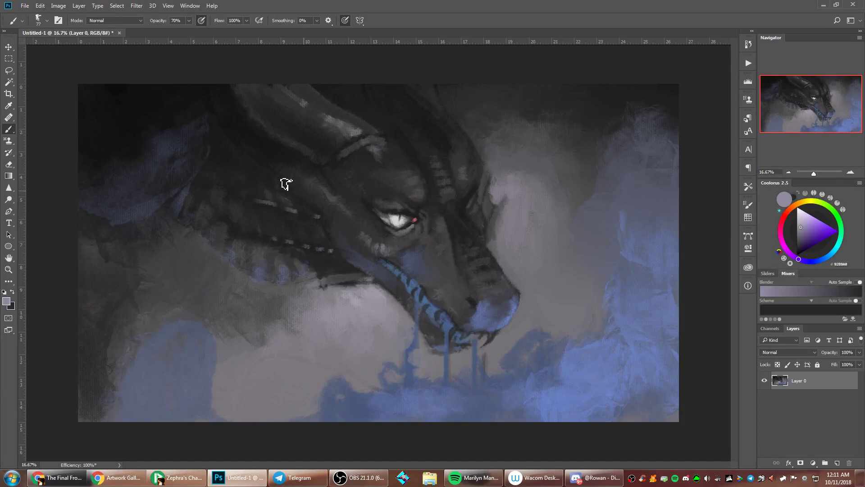
left_click_drag(303, 188, 269, 173)
Paint a thin horizontal light streak through the near eye in light grey CFCFCF at 47 px, with broken dashes in front of the face
right_click(506, 120)
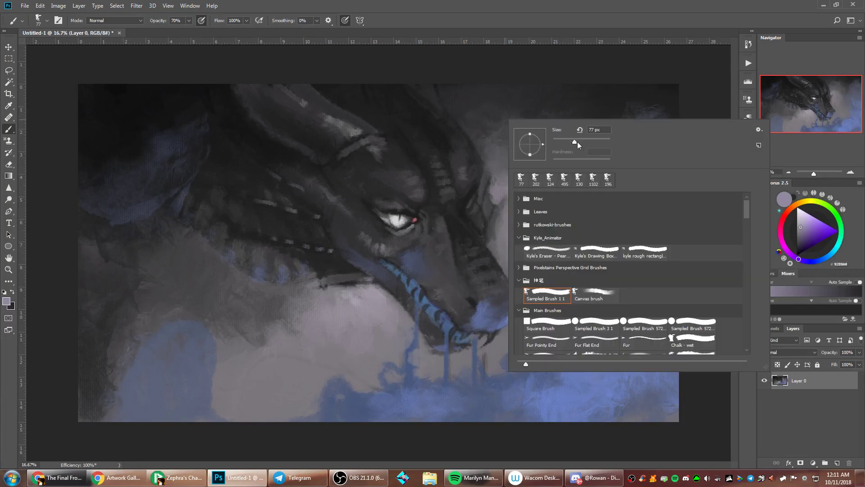
type("199")
key("Return")
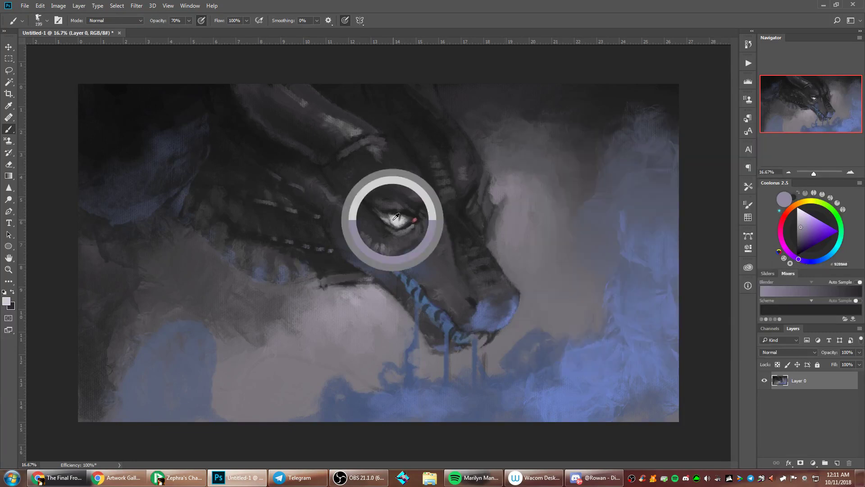
right_click(523, 140)
left_click(383, 214)
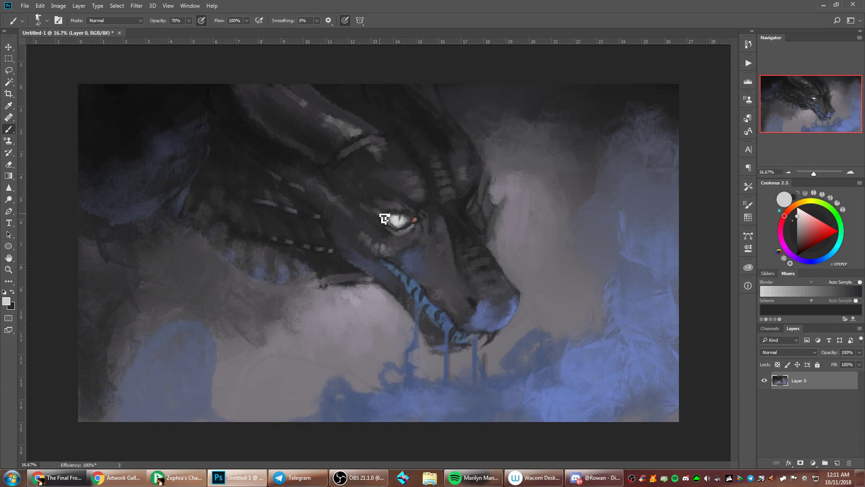
left_click_drag(381, 214, 326, 223)
key("ctrl+z")
left_click_drag(381, 212, 322, 213)
left_click_drag(382, 212, 396, 218)
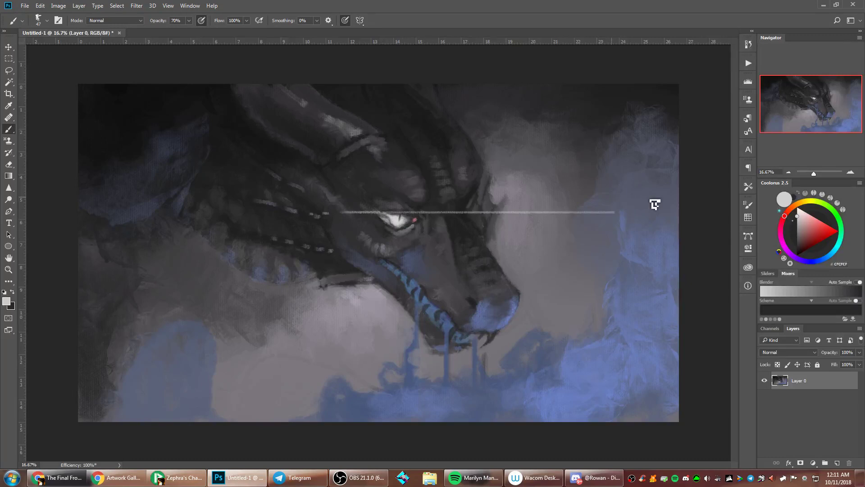
left_click_drag(539, 212, 565, 212)
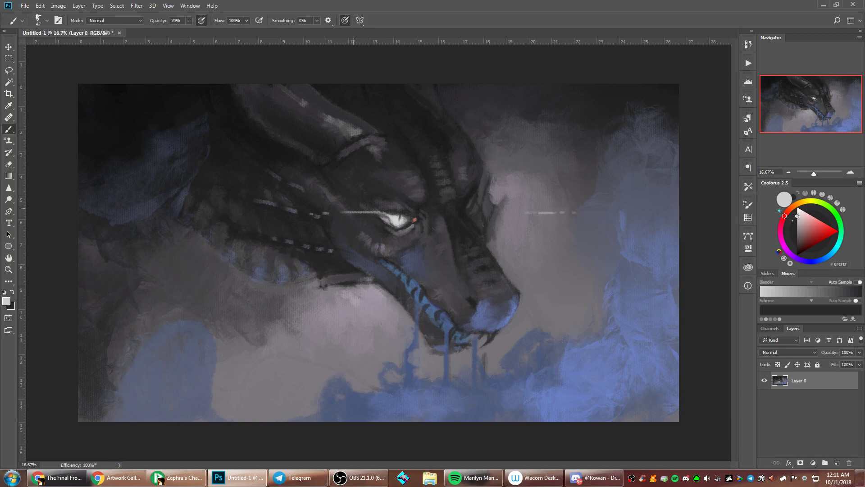
Continue the eye's light streak with dashes behind the neck, a vertical line above the eye and a short mark below the jaw
left_click_drag(352, 215, 128, 251)
key("ctrl+z")
left_click_drag(165, 212, 135, 213)
left_click_drag(389, 176, 389, 205)
left_click_drag(390, 172, 390, 145)
left_click_drag(381, 331, 381, 323)
Paint the far eye as a small light grey glint and enlarge the brush to 259 px
left_click_drag(468, 209, 473, 198)
right_click(540, 162)
left_click(631, 185)
left_click(624, 151)
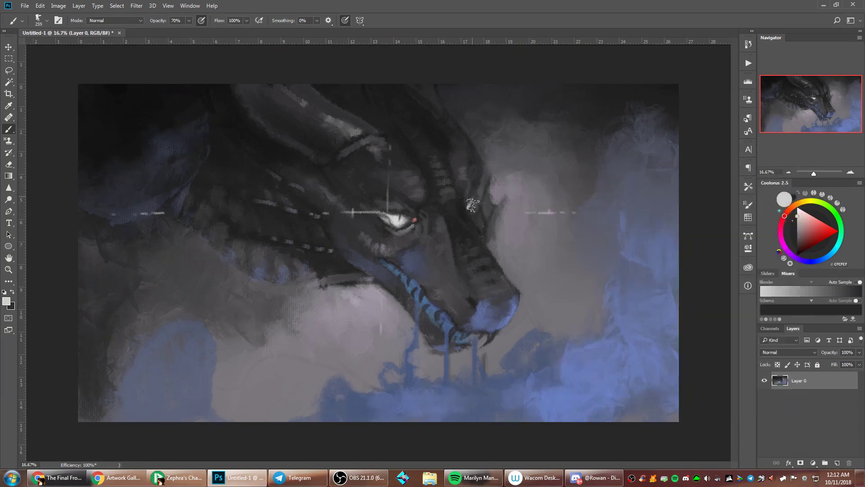
Refine the shading along the muzzle from the eye toward the nostril with sampled greys using a 70 px brush
right_click(546, 166)
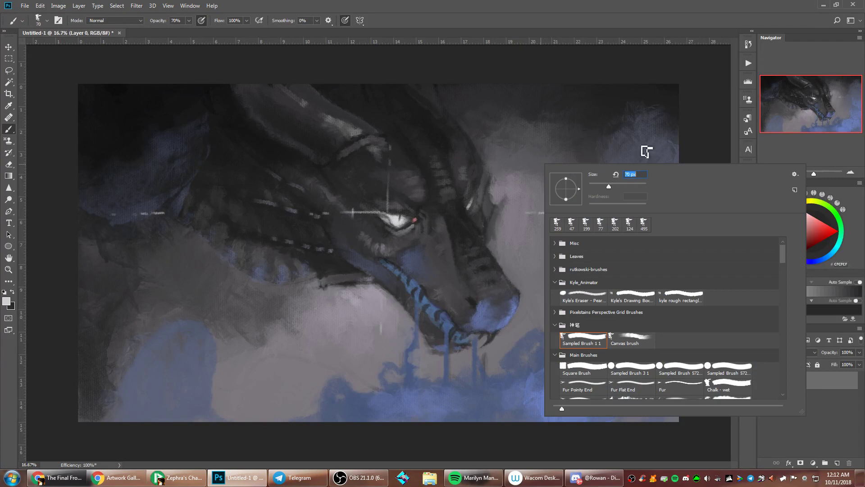
left_click(692, 132)
left_click(385, 246, "alt")
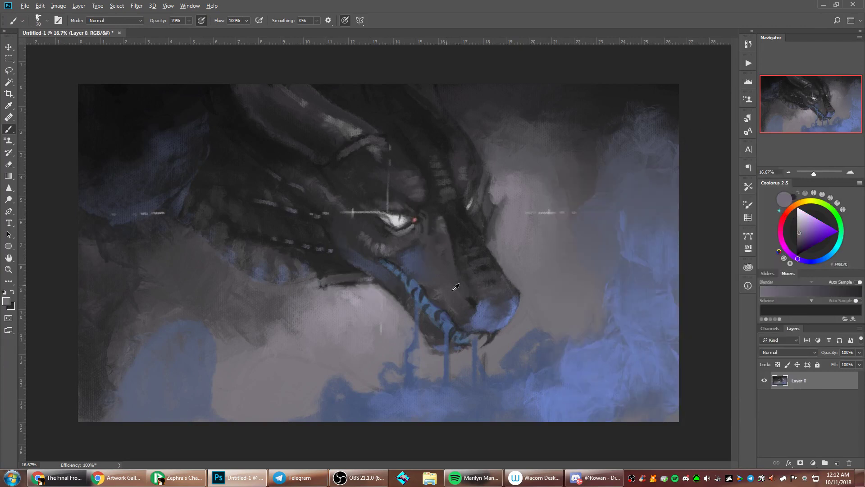
left_click(435, 242, "alt")
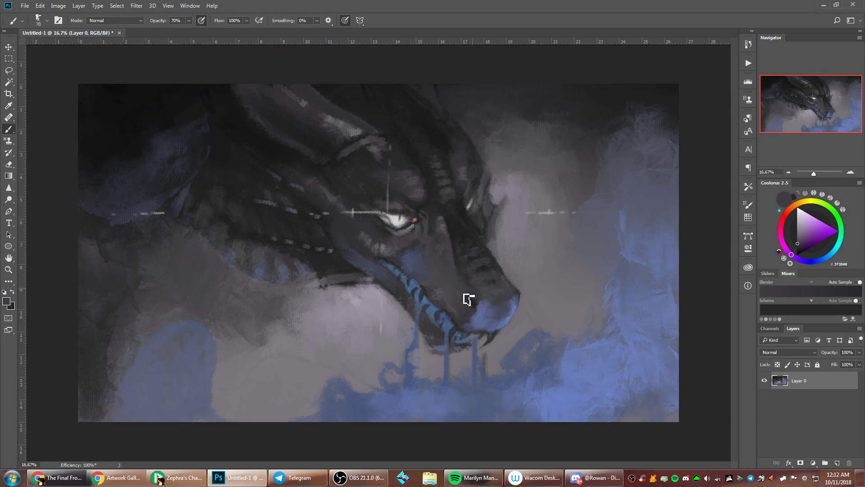
Rework the near horn's shading with sampled dark and mid greys, using a 168 px brush
left_click(411, 231, "alt")
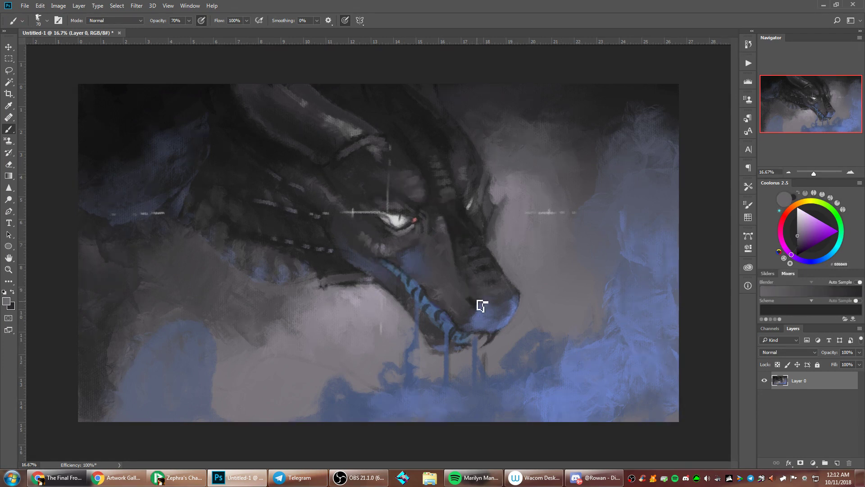
right_click(527, 215)
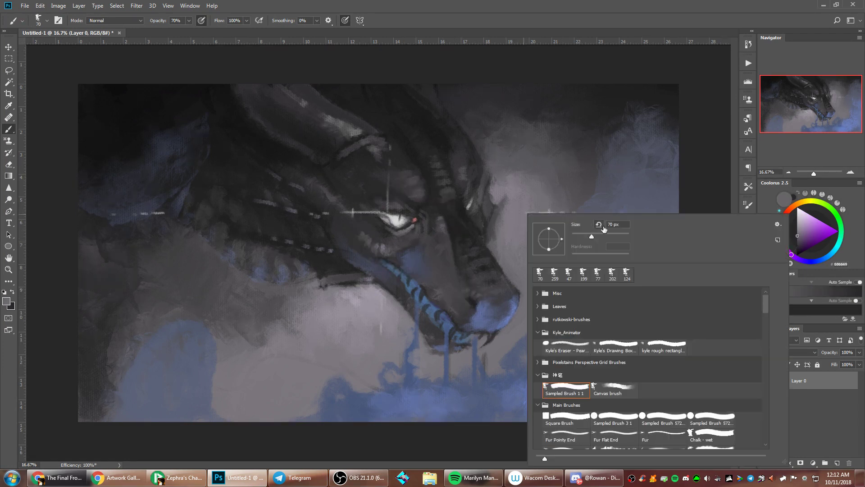
left_click(350, 127, "alt")
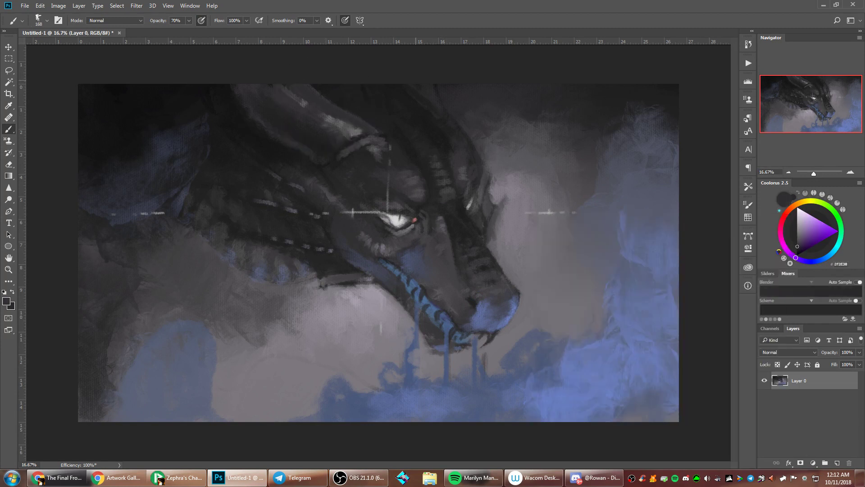
left_click(356, 130, "alt")
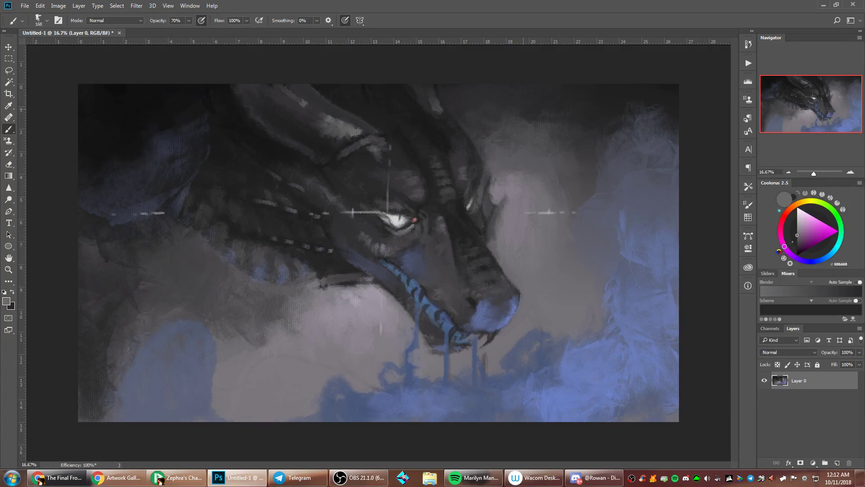
Paint a thin grey rim along the far edge of the dragon's head and horn with a 78 px brush
right_click(527, 110)
left_click(703, 89)
left_click(494, 159, "alt")
left_click_drag(475, 139, 480, 159)
left_click_drag(461, 117, 469, 132)
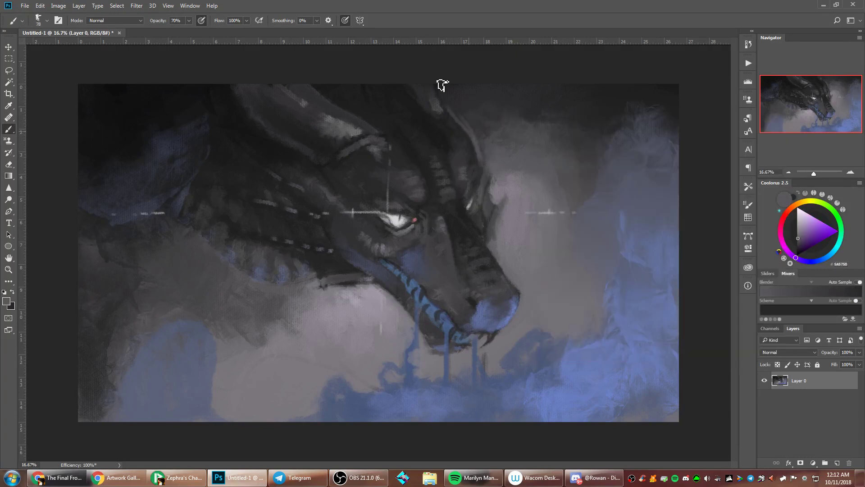
Flip the canvas horizontally and blend sampled greys into the background behind the far horn with a 243 px brush
key("h")
right_click(471, 176)
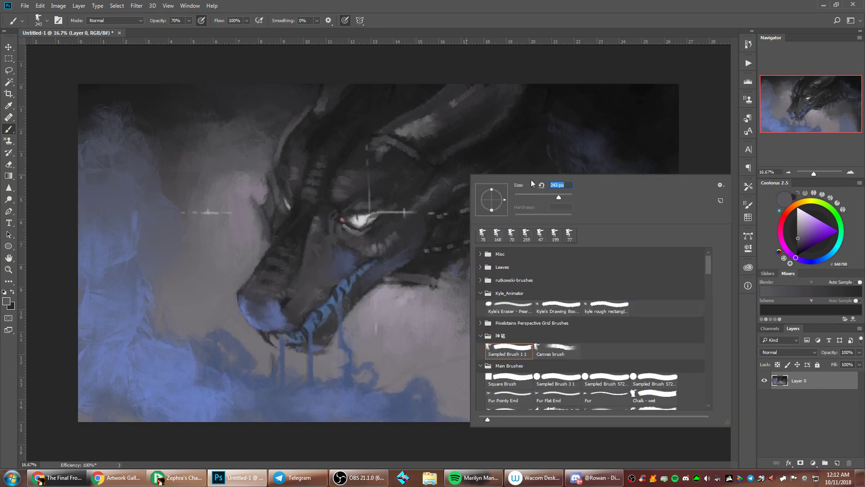
left_click(293, 128, "alt")
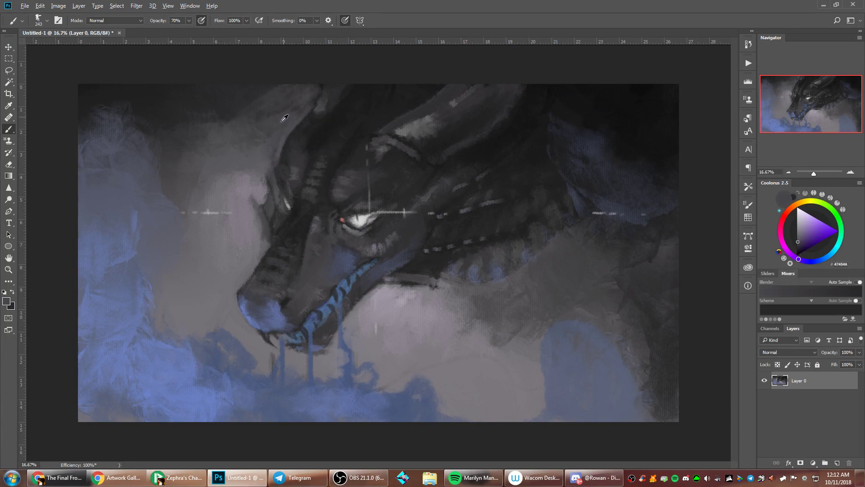
left_click(230, 93, "alt")
left_click(290, 121, "alt")
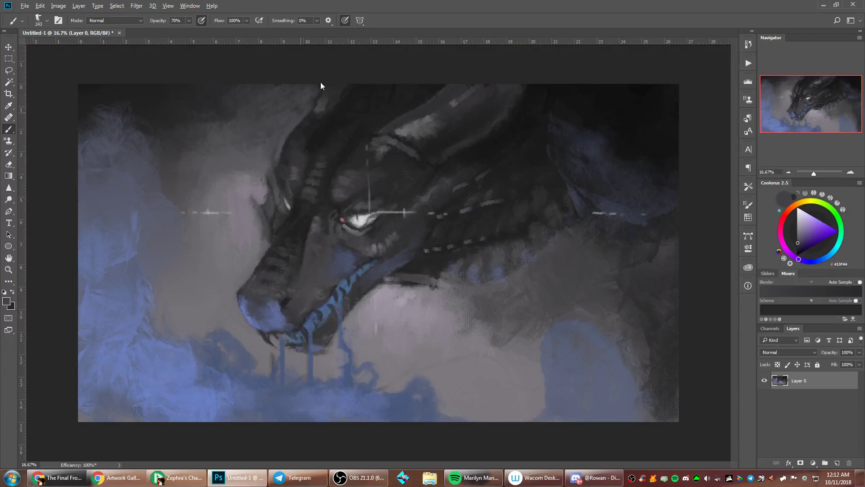
Paint a lighter grey smoke patch beneath the dragon's neck using sampled background greys
left_click(233, 130, "alt")
mouse_move(567, 269)
left_mouse_down()
mouse_move(541, 279)
mouse_move(540, 318)
mouse_move(529, 333)
left_mouse_up()
left_click(537, 303, "alt")
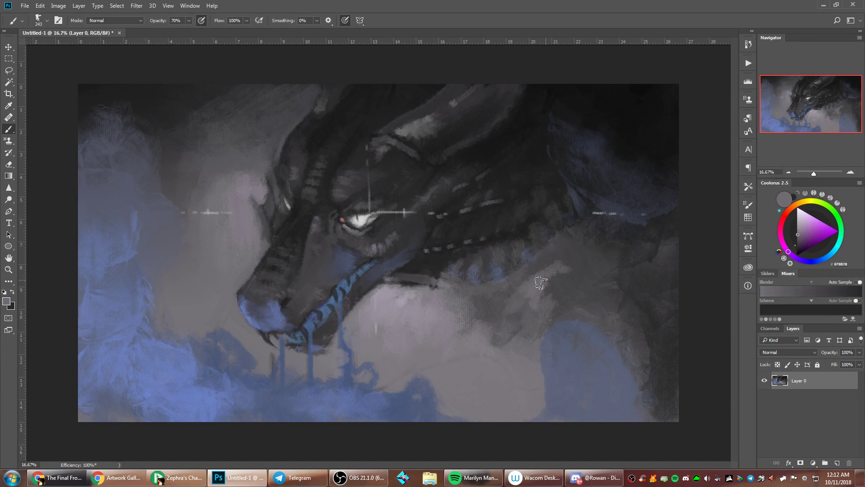
left_click_drag(541, 283, 561, 266)
Add muted blue reflections to the far side of the face and the brow with a 143 px brush and sampled blue
right_click(446, 311)
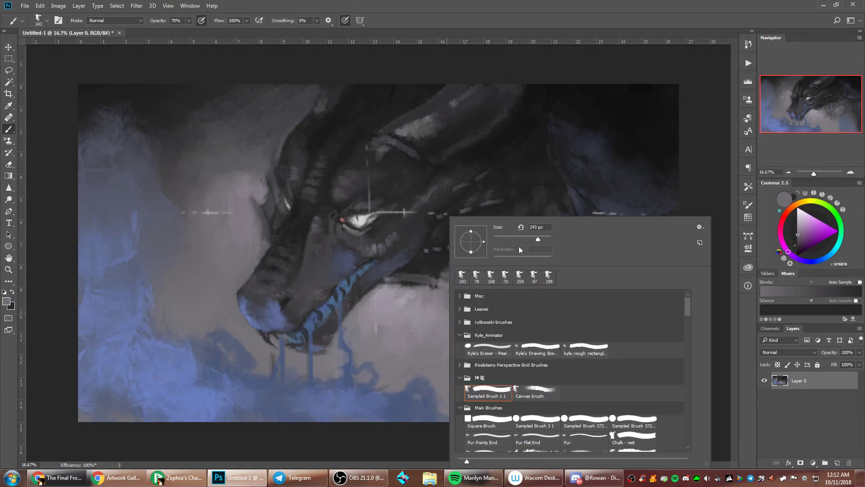
left_click_drag(534, 239, 529, 239)
left_click(293, 310, "alt")
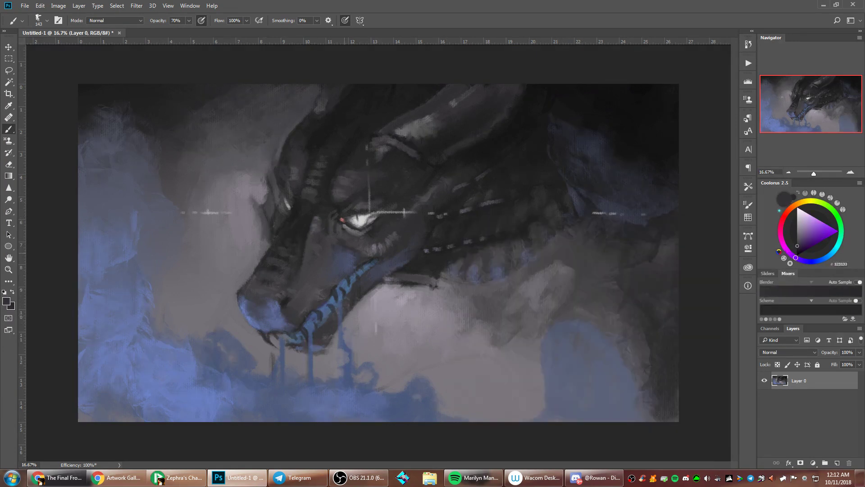
left_click(278, 315, "alt")
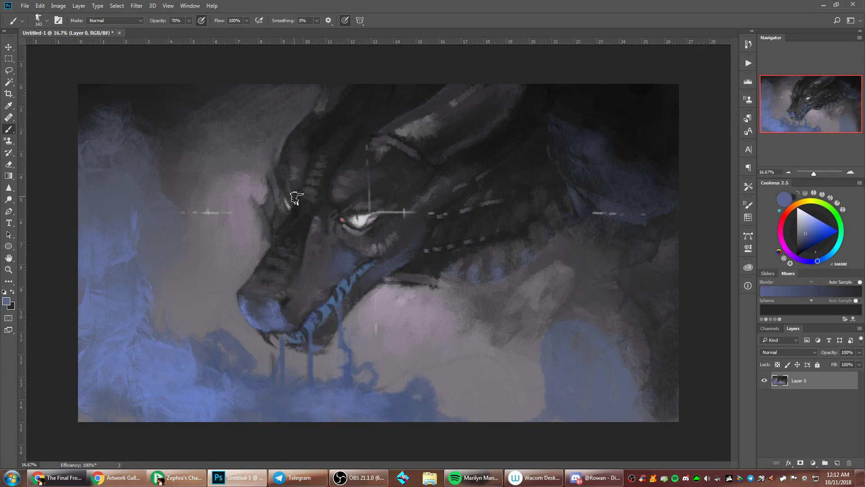
left_click_drag(293, 197, 290, 184)
left_click_drag(331, 204, 334, 190)
Paint blue rim light along the lower jaw edge and the neck stripes using colours sampled from the face
left_click(411, 276, "alt")
left_click(260, 318, "alt")
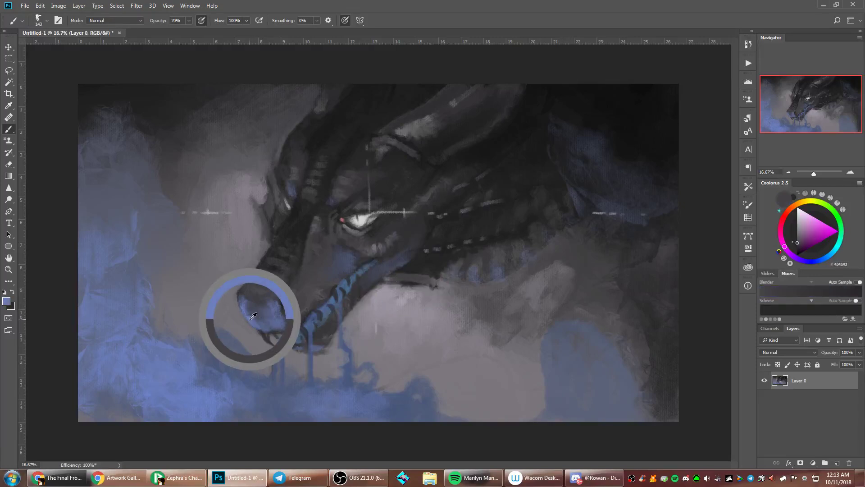
mouse_move(385, 280)
left_mouse_down()
mouse_move(436, 284)
mouse_move(401, 274)
mouse_move(484, 240)
left_mouse_up()
left_click(428, 276, "alt")
left_click(403, 280, "alt")
left_click_drag(466, 211, 506, 202)
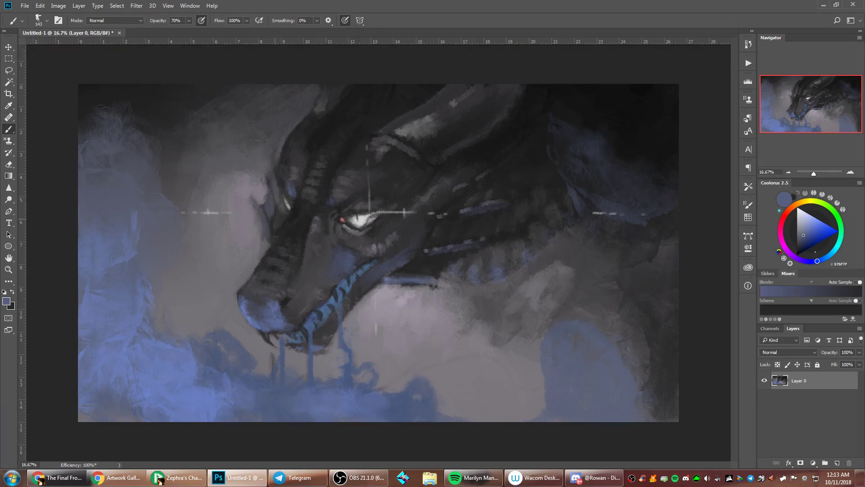
Paint fine blue strokes on the far cheek's edge with a 69 px brush and blue sampled from the snout
right_click(448, 170)
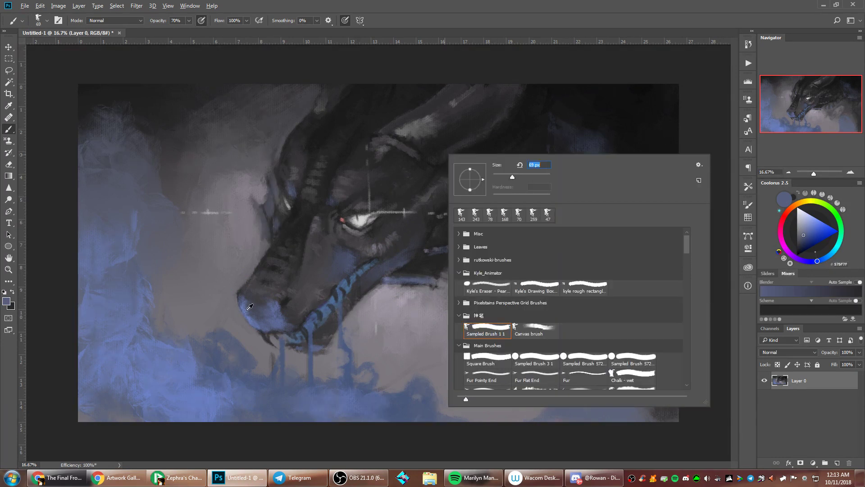
left_click(248, 309, "alt")
left_click(244, 307, "alt")
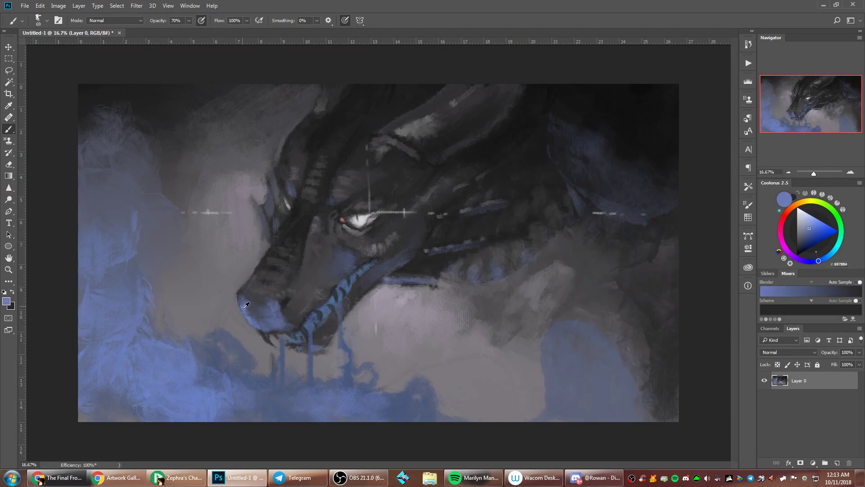
left_click(243, 309, "alt")
left_click_drag(273, 223, 275, 237)
left_click(279, 229, "alt")
Strengthen the blue on the far cheek with a 168 px brush and a colour sampled from the blue smoke
right_click(426, 174)
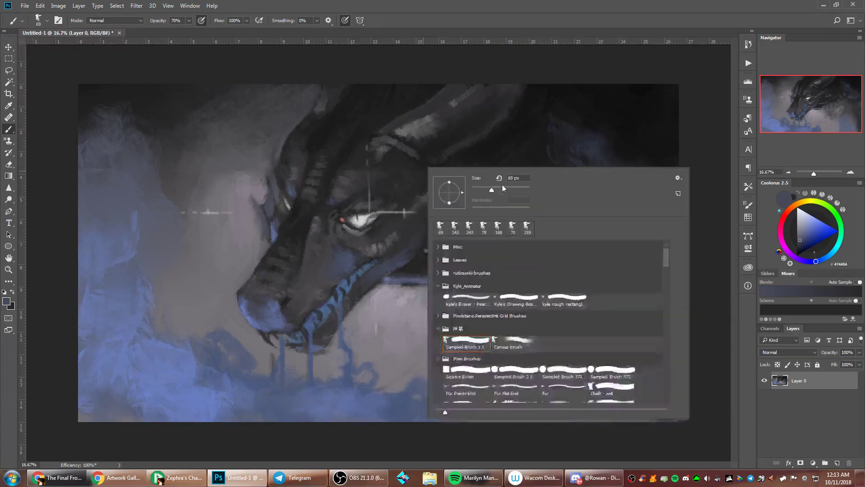
key("Escape")
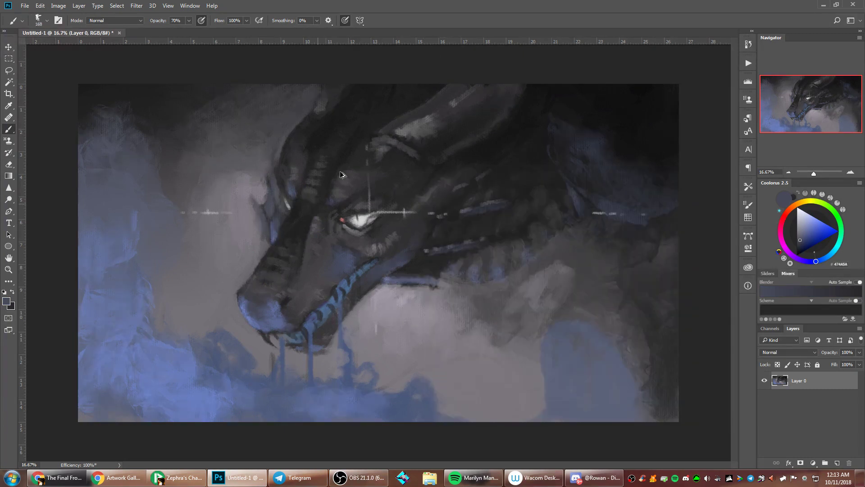
left_click(167, 345, "alt")
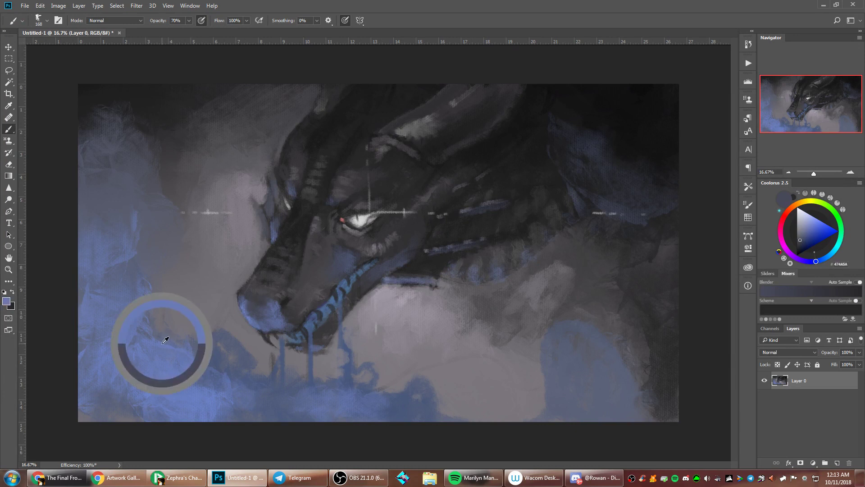
Mix a brighter, more cyan blue and paint a highlight on the far cheek with a 92 px brush
left_click(814, 224)
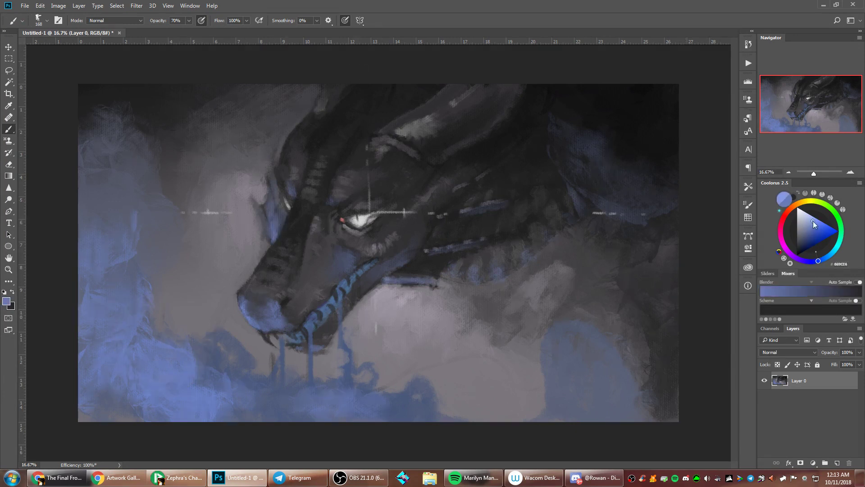
left_click(826, 258)
right_click(290, 164)
left_click_drag(375, 185, 360, 186)
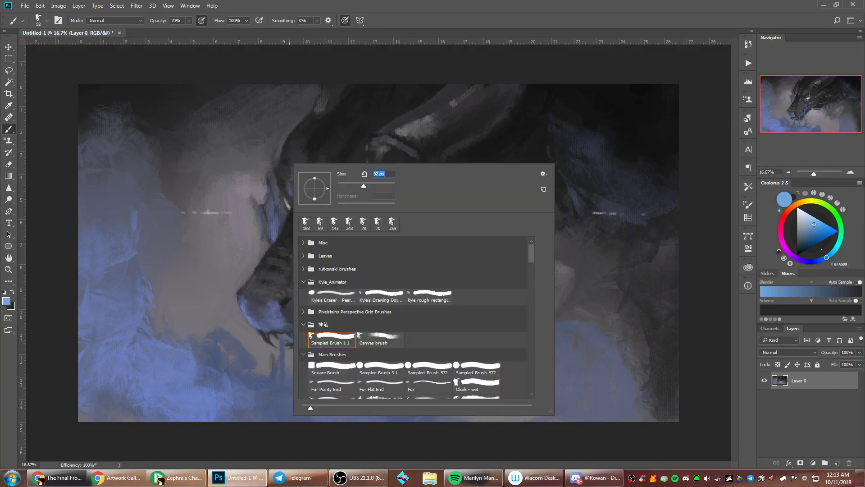
left_click(279, 245)
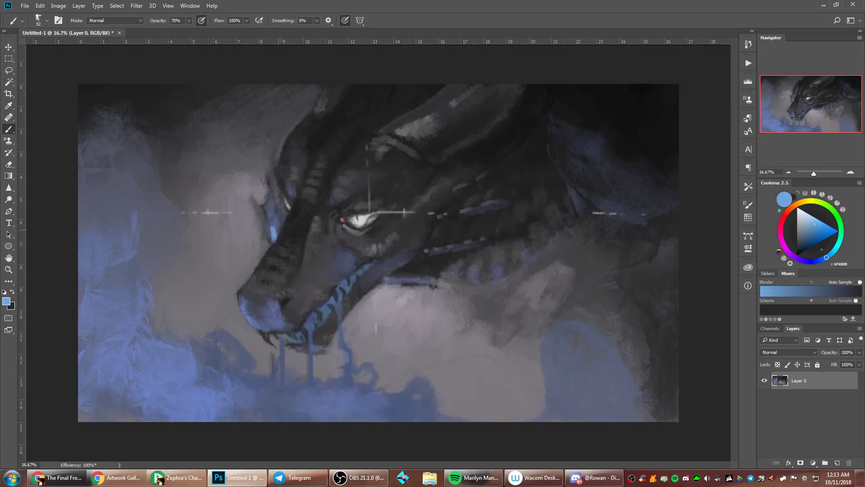
left_click(275, 229, "alt")
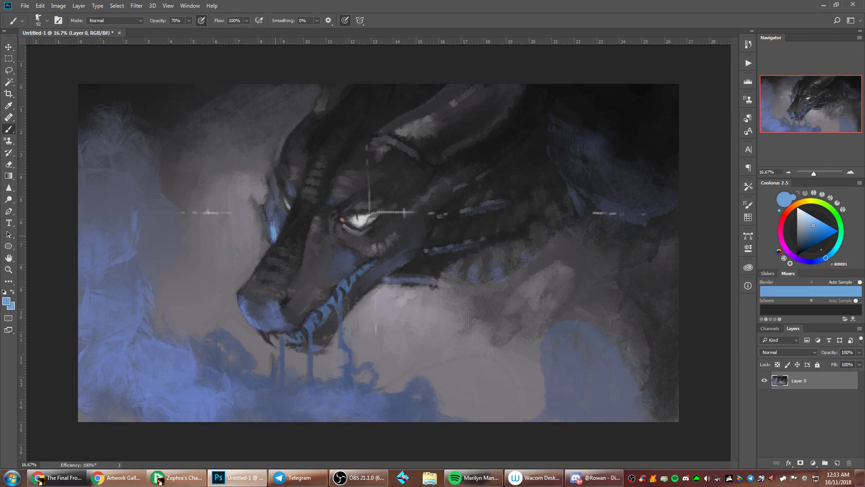
Flip the canvas back and paint bright blue highlights in the smoke beneath the dripping mouth with a 243 px brush
key("ctrl+shift+h")
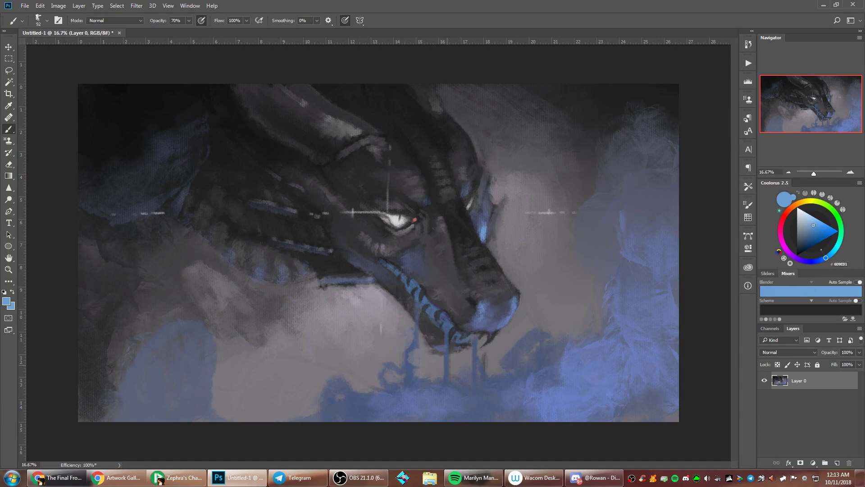
mouse_move(448, 366)
left_mouse_down()
mouse_move(440, 399)
mouse_move(455, 399)
mouse_move(447, 390)
mouse_move(461, 412)
mouse_move(465, 389)
left_mouse_up()
right_click(662, 258)
mouse_move(399, 387)
left_mouse_down()
mouse_move(423, 399)
mouse_move(412, 419)
mouse_move(509, 387)
mouse_move(536, 354)
mouse_move(532, 386)
left_mouse_up()
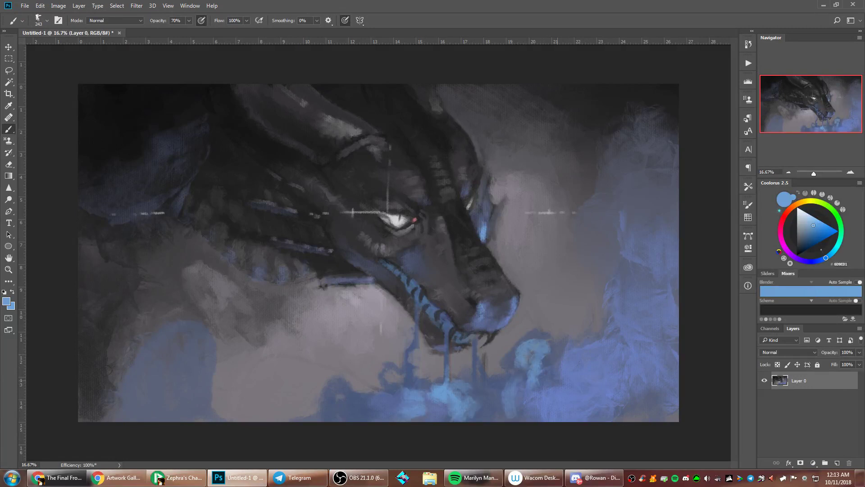
Refine the smoke swirl in front of the snout with a smaller brush, using sampled grey and muted blue
left_click(525, 351, "alt")
right_click(565, 279)
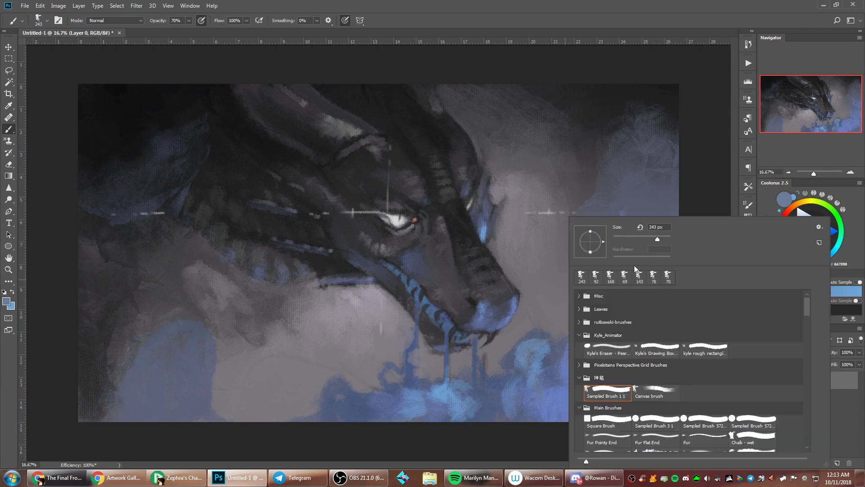
double_click(636, 269)
left_click(533, 328, "alt")
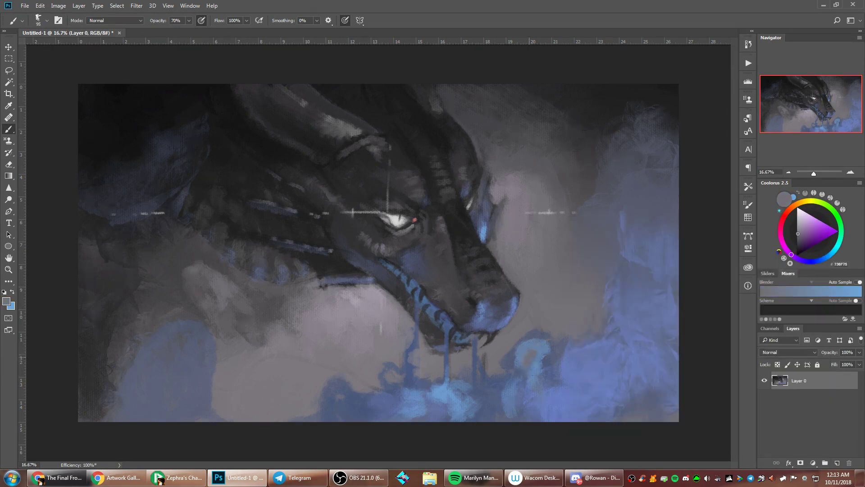
left_click_drag(537, 355, 497, 381)
left_click(519, 352, "alt")
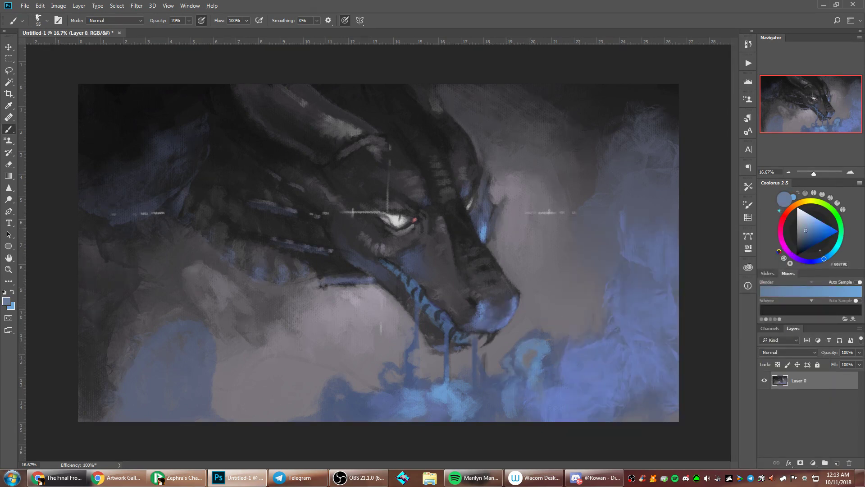
Block brighter blue into the large smoke cloud in front of the dragon with a much larger brush
right_click(565, 207)
left_click(661, 225)
left_click(515, 369)
left_click(544, 377, "alt")
left_click_drag(602, 333, 653, 390)
mouse_move(606, 340)
left_mouse_down()
mouse_move(591, 324)
mouse_move(599, 314)
left_mouse_up()
mouse_move(649, 238)
left_mouse_down()
mouse_move(648, 270)
mouse_move(660, 281)
left_mouse_up()
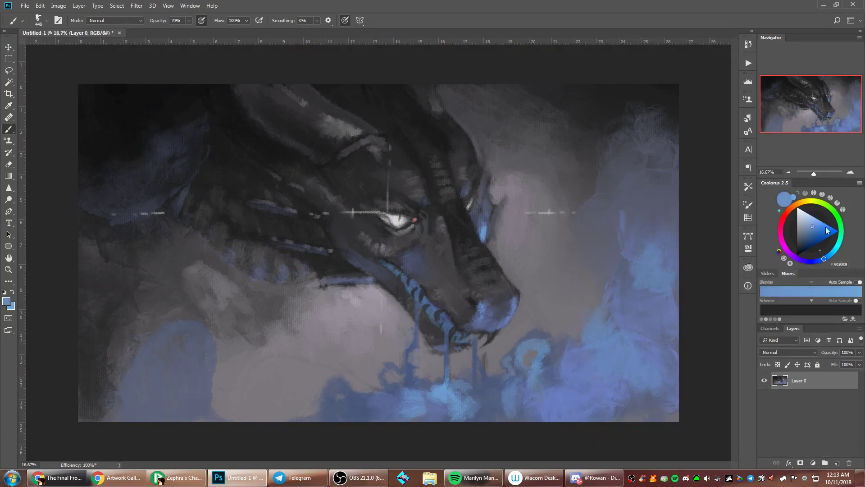
Lighten the blue and paint billowing highlights through the middle and lower parts of the large smoke cloud
left_click_drag(813, 224, 816, 221)
mouse_move(654, 331)
left_mouse_down()
mouse_move(629, 356)
mouse_move(649, 386)
left_mouse_up()
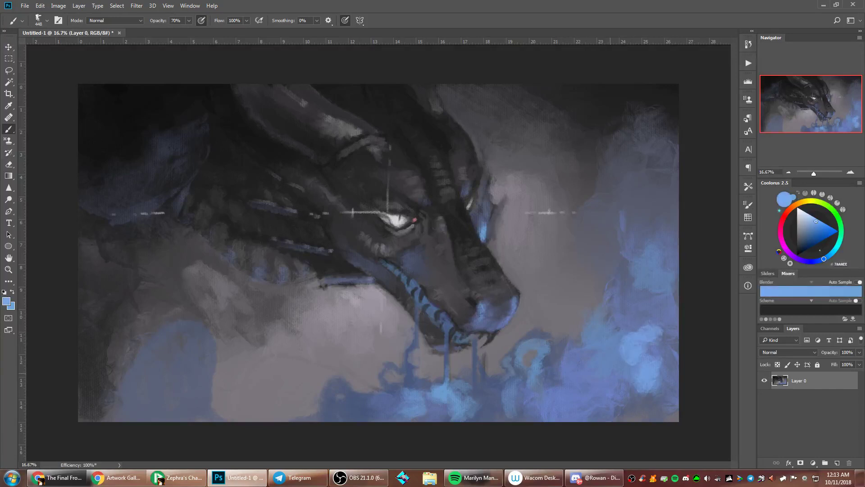
left_click_drag(613, 356, 588, 350)
left_click_drag(633, 377, 604, 411)
left_click_drag(631, 297, 662, 302)
left_click_drag(661, 249, 638, 277)
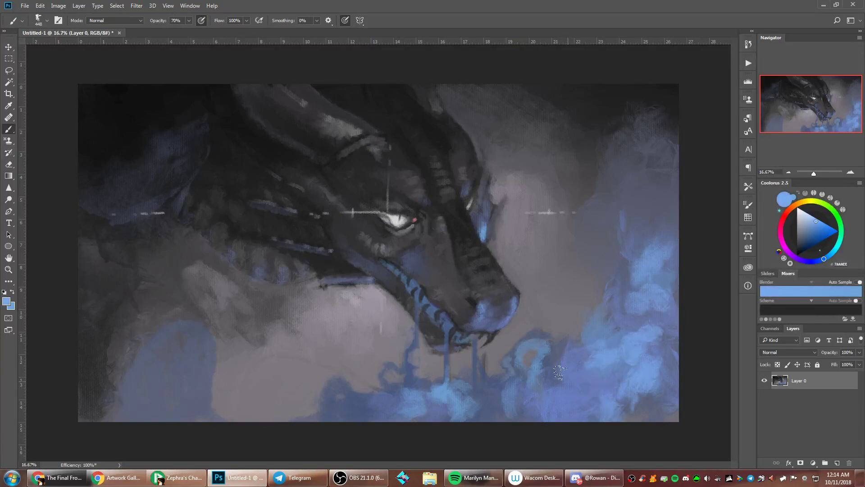
Extend the light blue highlights along the canvas's bottom smoke and into the upper part of the large cloud
mouse_move(560, 376)
left_mouse_down()
mouse_move(550, 404)
mouse_move(471, 417)
left_mouse_up()
left_click_drag(653, 230, 586, 209)
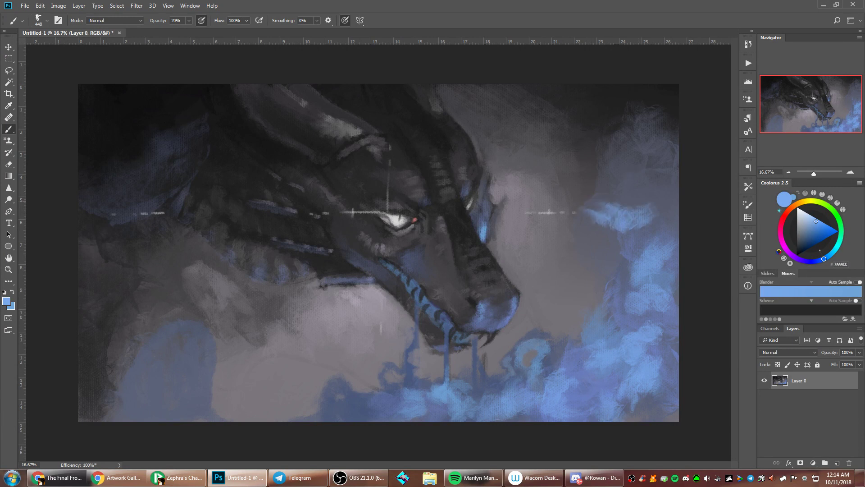
left_click_drag(649, 180, 604, 203)
Tone down parts of the blue smoke with darker blue-greys sampled from the large cloud
left_click(611, 253, "alt")
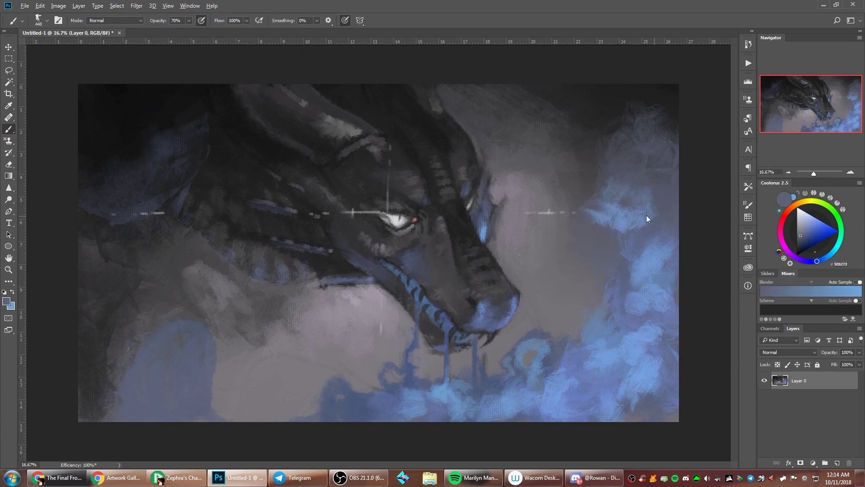
left_click(653, 102, "alt")
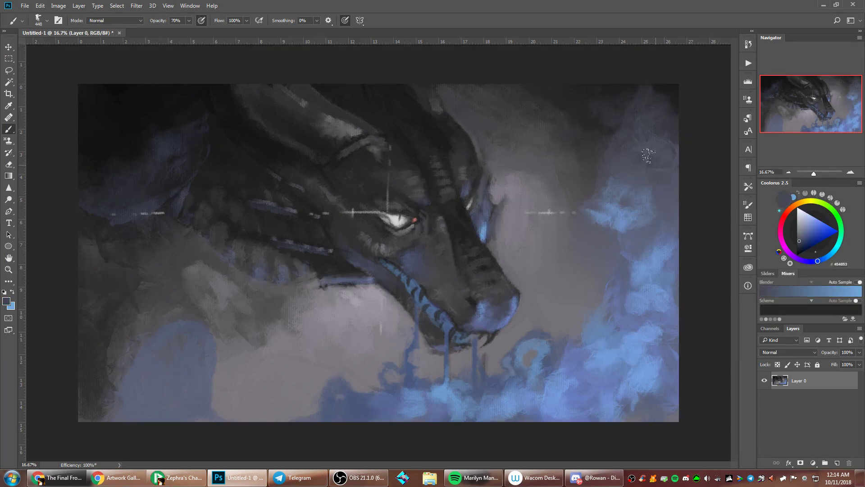
left_click_drag(658, 381, 615, 415)
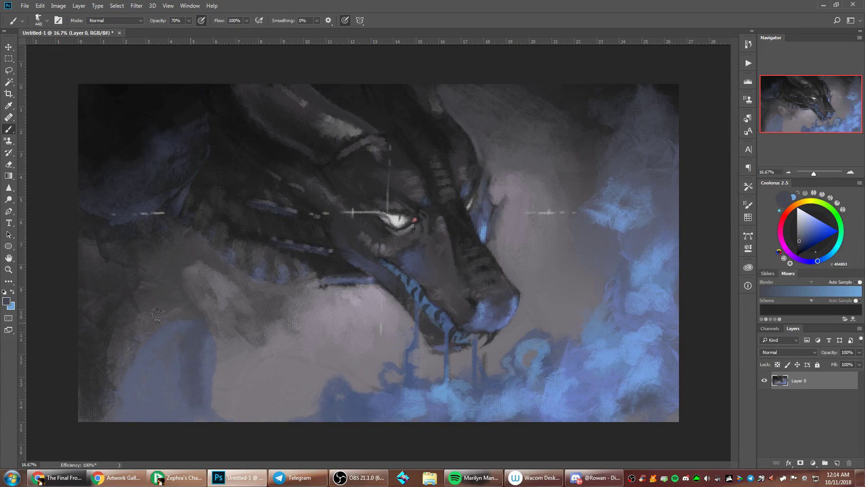
Haze the dark area along the canvas's left edge below the dragon's neck with muted grey-blue, using a 2165 px brush
right_click(358, 234)
left_click(192, 316, "alt")
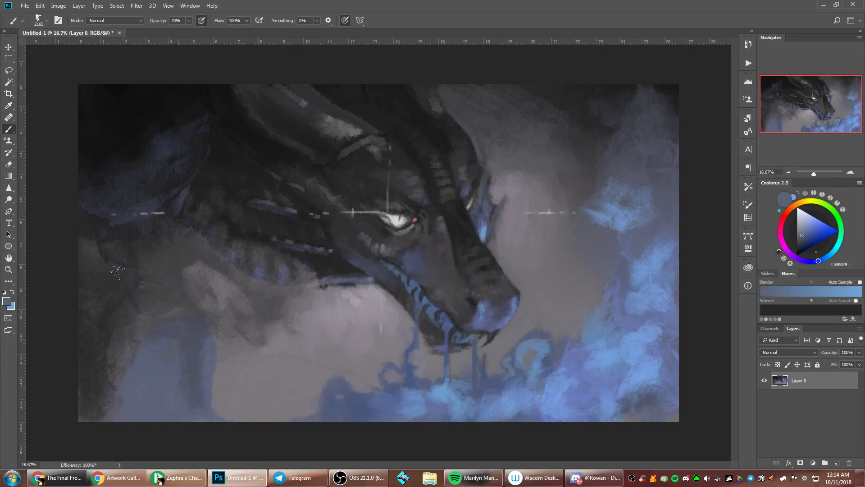
left_click_drag(104, 326, 96, 225)
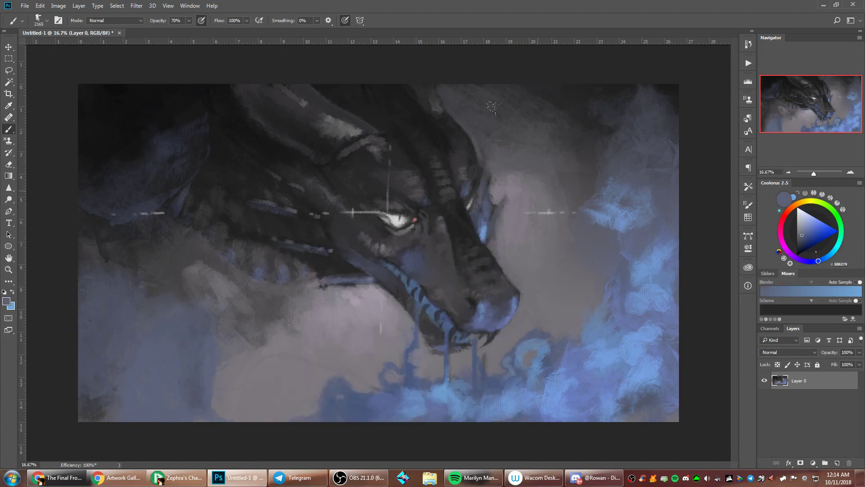
Shape the edges of the grey-blue haze on the canvas's left side with 196 px and 432 px brushes
right_click(574, 222)
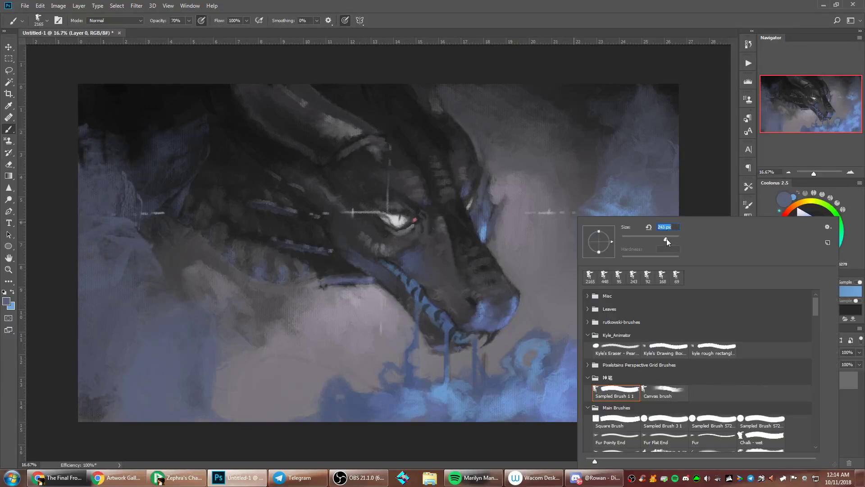
left_click_drag(667, 239, 664, 239)
key("Return")
left_click(187, 367, "alt")
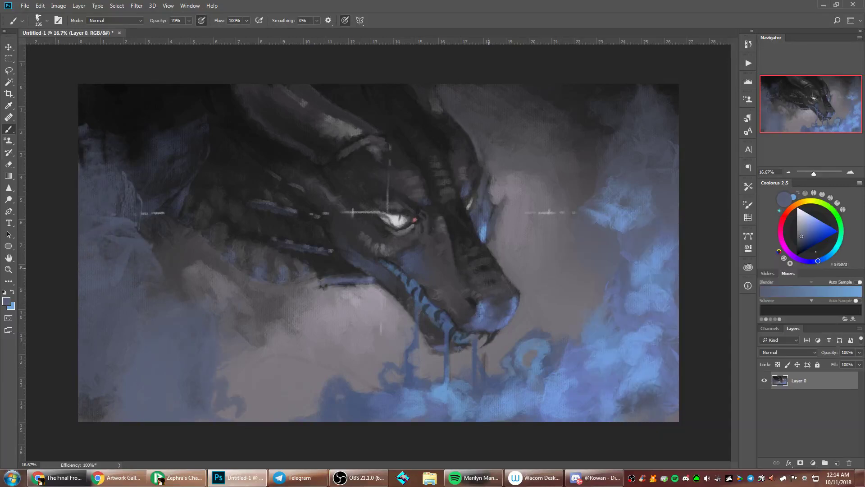
right_click(504, 278)
left_click_drag(219, 382, 239, 412)
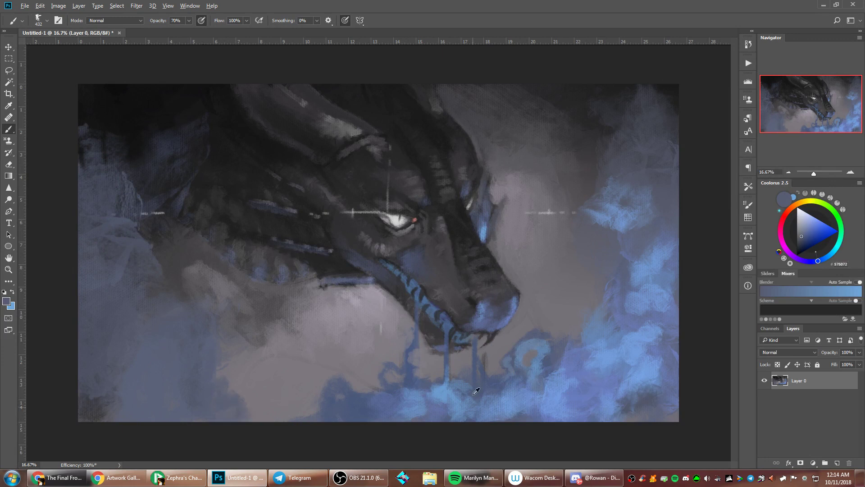
Paint brighter blue billows into the canvas's lower-left smoke with blue sampled from the bottom smoke
left_click(398, 386, "alt")
mouse_move(167, 352)
left_mouse_down()
mouse_move(168, 328)
mouse_move(145, 310)
mouse_move(147, 338)
mouse_move(212, 404)
left_mouse_up()
mouse_move(147, 395)
left_mouse_down()
mouse_move(174, 326)
mouse_move(105, 324)
left_mouse_up()
Shift the blue to a lighter cyan and dab highlights through the bottom smoke and the large cloud in front of the dragon
right_click(678, 242)
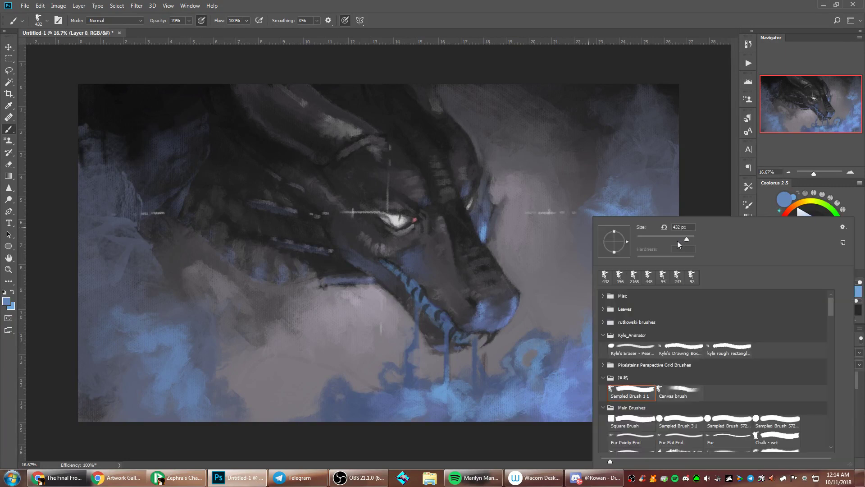
left_click(517, 394, "alt")
left_click_drag(815, 231, 816, 218)
left_click(832, 253)
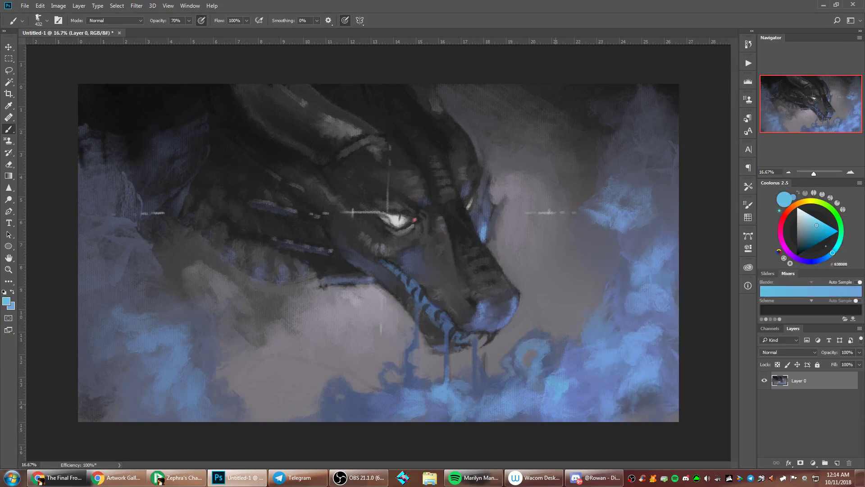
mouse_move(556, 403)
left_mouse_down()
mouse_move(567, 405)
mouse_move(522, 407)
left_mouse_up()
left_click_drag(531, 368, 539, 378)
left_click_drag(592, 351, 592, 388)
left_click_drag(405, 397, 397, 408)
mouse_move(337, 388)
left_mouse_down()
mouse_move(343, 405)
mouse_move(374, 414)
mouse_move(326, 416)
left_mouse_up()
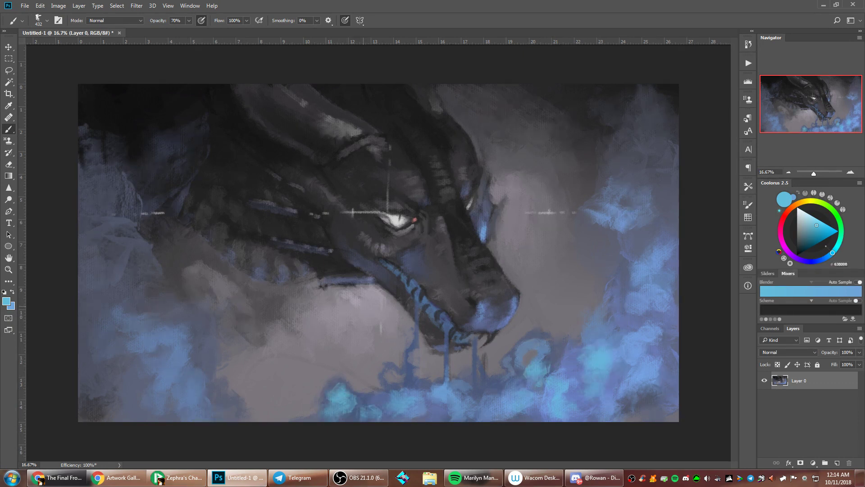
Refine the cyan smoke puff at the canvas's bottom below the jaw with sampled blues and a 228 px brush
right_click(470, 235)
left_click_drag(567, 241, 562, 241)
left_click(344, 396, "alt")
left_click_drag(339, 380, 354, 393)
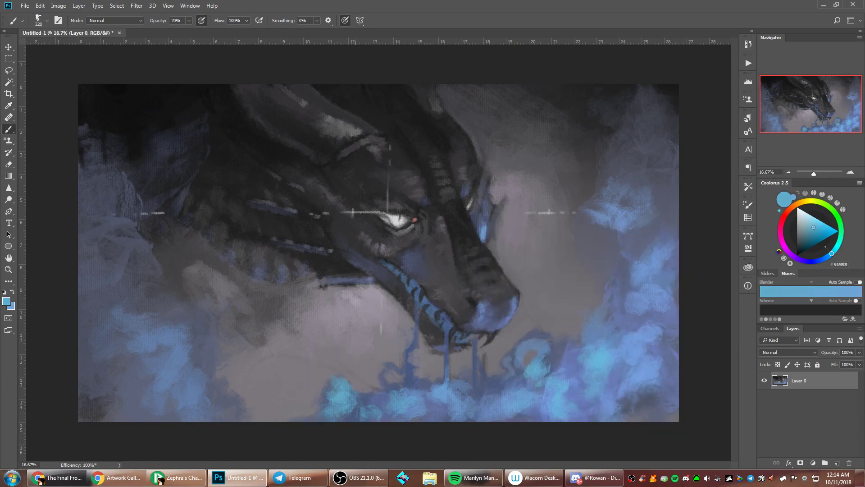
left_click(350, 403, "alt")
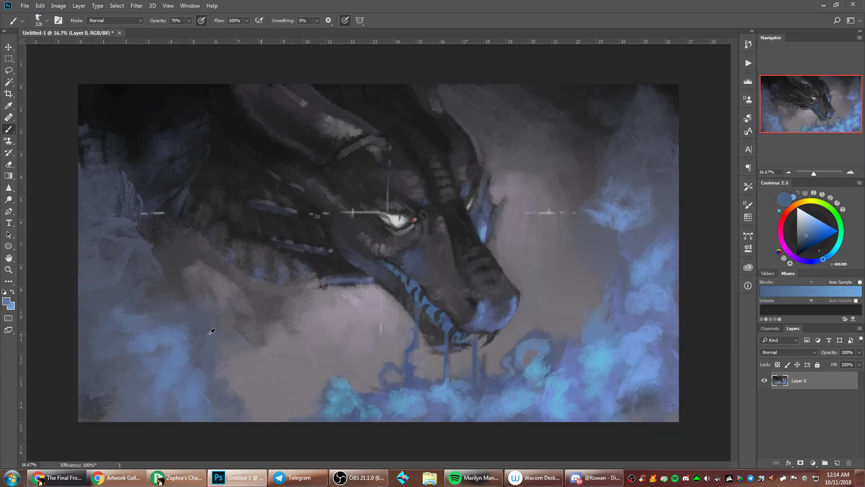
left_click(336, 402, "alt")
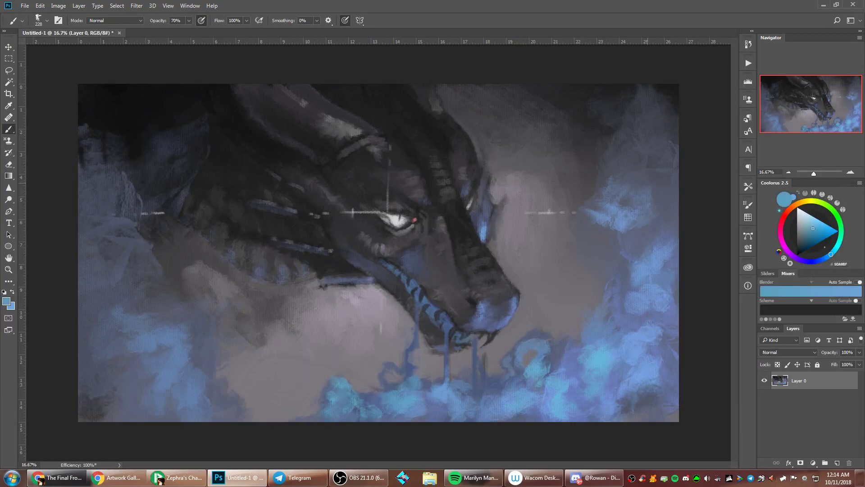
Add cyan highlights to the large cloud's outer side and, with a 480 px brush, to the smoke behind the dragon's neck
left_click_drag(647, 251, 642, 245)
left_click_drag(112, 219, 106, 236)
right_click(207, 170)
left_click_drag(298, 191, 304, 192)
mouse_move(112, 229)
left_mouse_down()
mouse_move(107, 239)
mouse_move(128, 254)
mouse_move(100, 277)
mouse_move(141, 299)
left_mouse_up()
Blend the cyan smoke behind the dragon's neck into billows with sampled darker and lighter blues
left_click(103, 299, "alt")
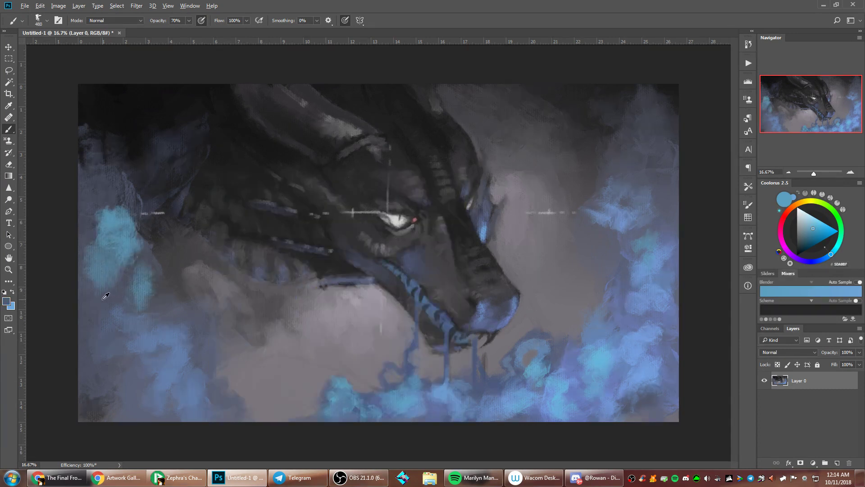
left_click_drag(111, 260, 102, 266)
left_click(93, 195, "alt")
mouse_move(100, 214)
left_mouse_down()
mouse_move(98, 241)
mouse_move(109, 240)
left_mouse_up()
left_click(131, 236, "alt")
mouse_move(113, 209)
left_mouse_down()
mouse_move(86, 181)
mouse_move(93, 196)
left_mouse_up()
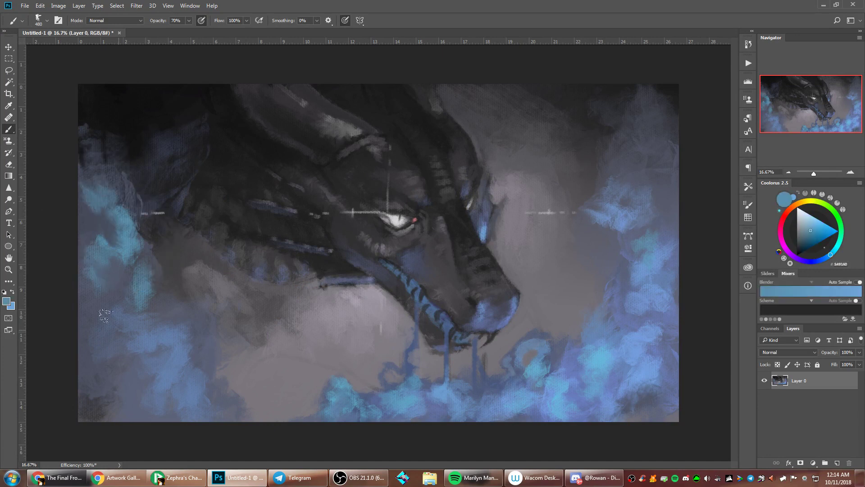
Extend blue down the canvas's lower-left smoke and darken its recesses with sampled dark tones
mouse_move(106, 315)
left_mouse_down()
mouse_move(102, 347)
mouse_move(115, 383)
mouse_move(104, 415)
mouse_move(89, 405)
left_mouse_up()
left_click(110, 380, "alt")
left_click(220, 144, "alt")
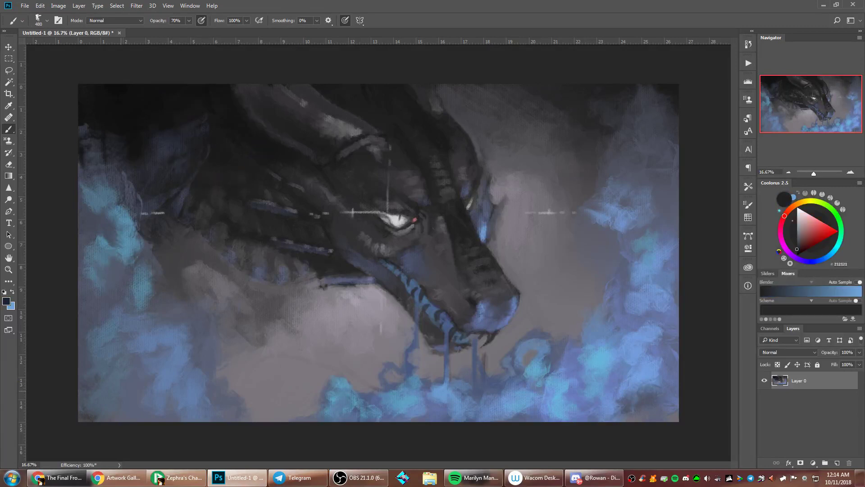
mouse_move(108, 368)
left_mouse_down()
mouse_move(124, 399)
mouse_move(112, 410)
mouse_move(153, 401)
left_mouse_up()
left_click_drag(130, 352, 139, 373)
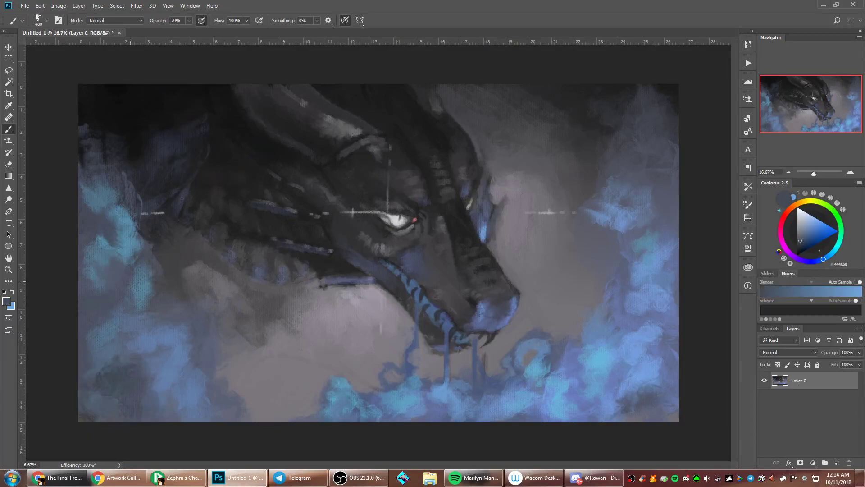
left_click(194, 375, "alt")
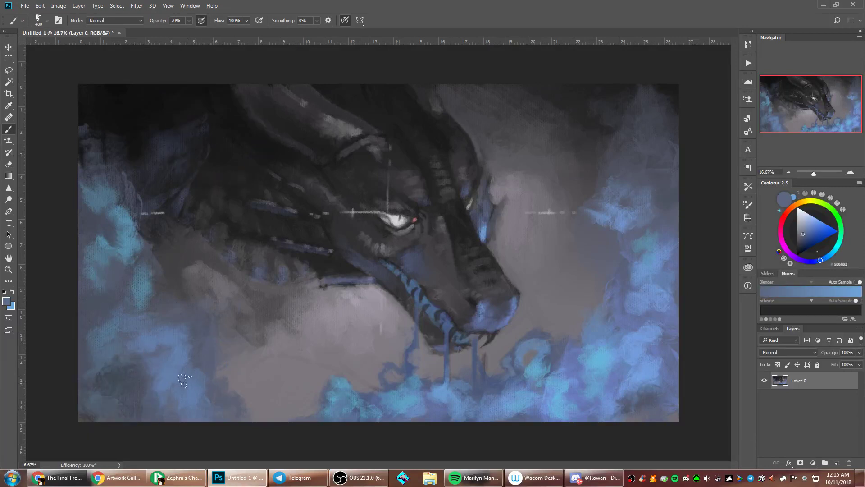
Paint curling blue wisps joining the lower-left smoke to the bottom smoke, using a 183 px brush and sampled blues and greys
mouse_move(248, 344)
left_mouse_down()
mouse_move(276, 350)
mouse_move(298, 383)
mouse_move(306, 418)
mouse_move(216, 366)
left_mouse_up()
right_click(431, 296)
left_click(521, 239)
left_click(353, 391, "alt")
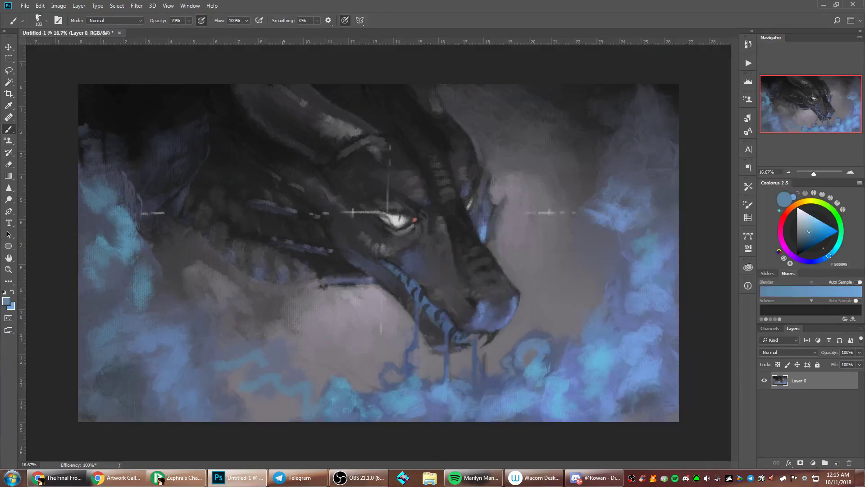
left_click(299, 346, "alt")
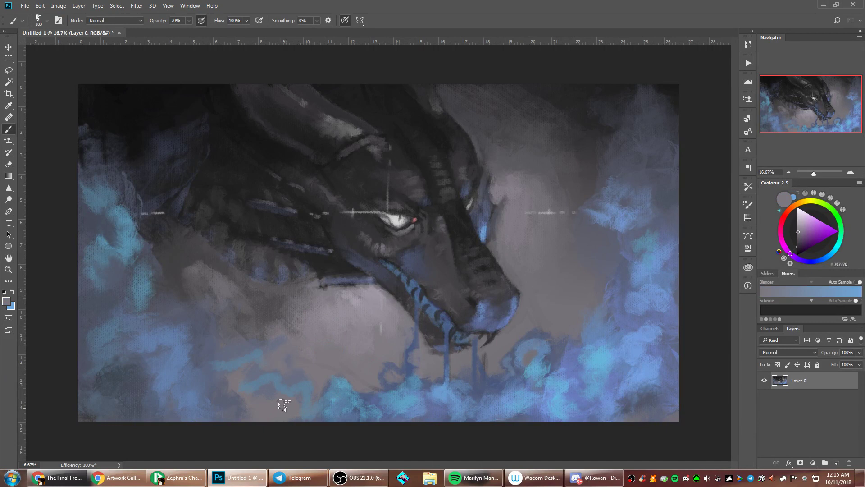
left_click(278, 383, "alt")
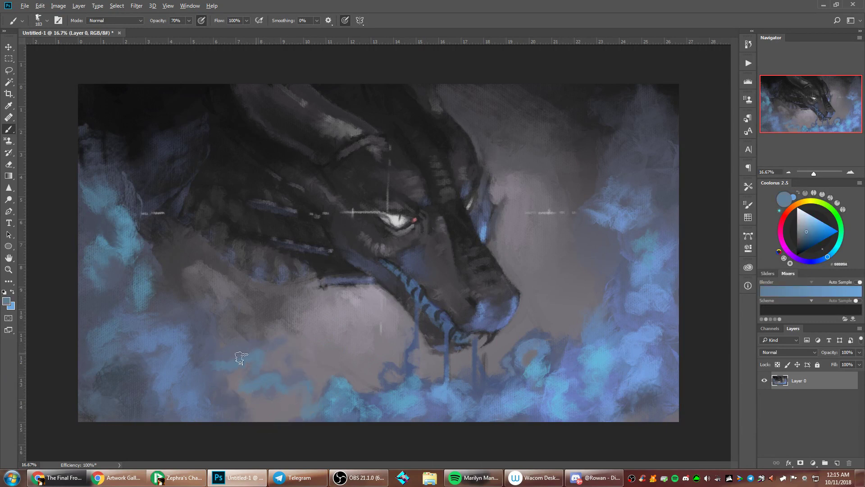
left_click(347, 385, "alt")
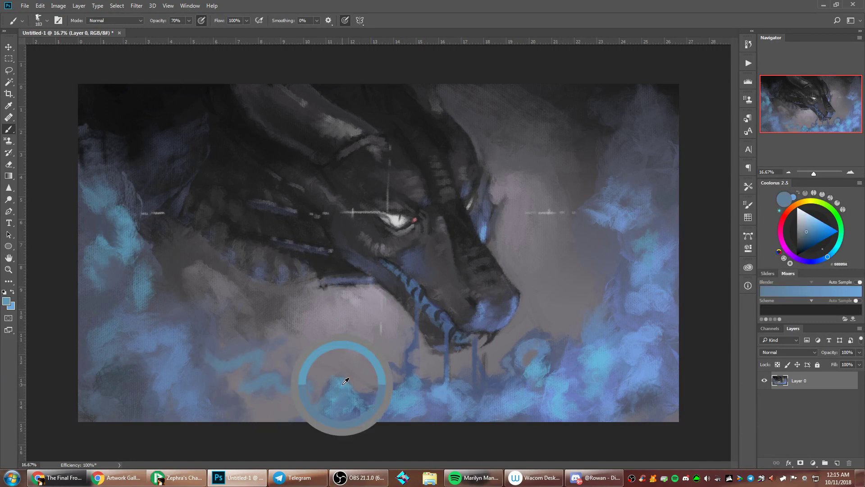
mouse_move(273, 378)
left_mouse_down()
mouse_move(253, 364)
mouse_move(306, 389)
left_mouse_up()
left_click_drag(216, 373, 236, 410)
left_click(224, 394, "alt")
Soften the base of the new lower-left wisps with sampled muted blue and a 385 px brush
right_click(447, 229)
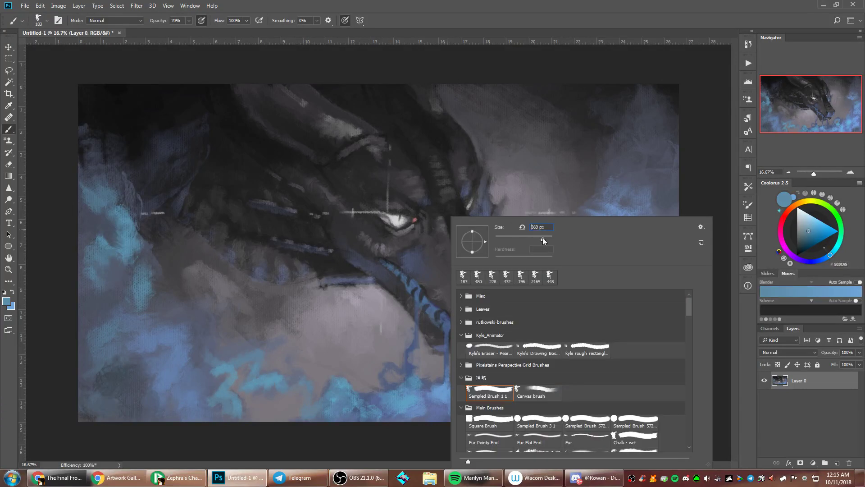
left_click_drag(543, 242, 544, 241)
left_click(227, 376, "alt")
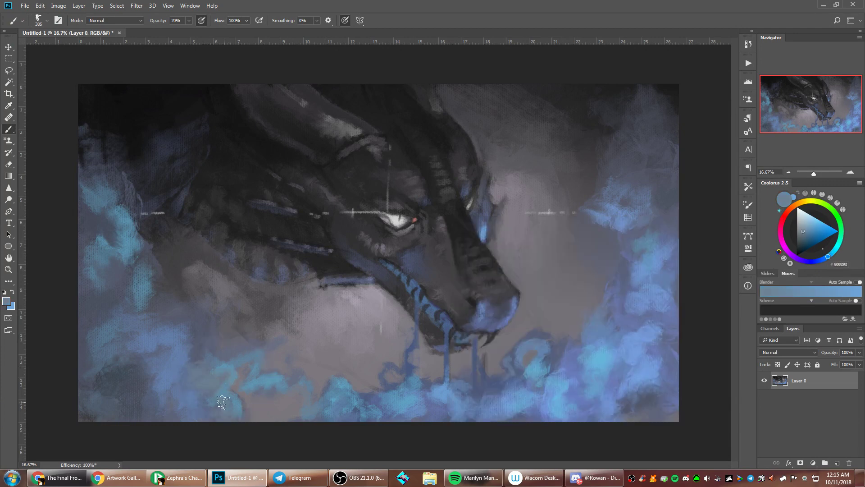
Dab pale blue highlights onto the brightest puffs of the bottom smoke with a 202 px brush
right_click(594, 230)
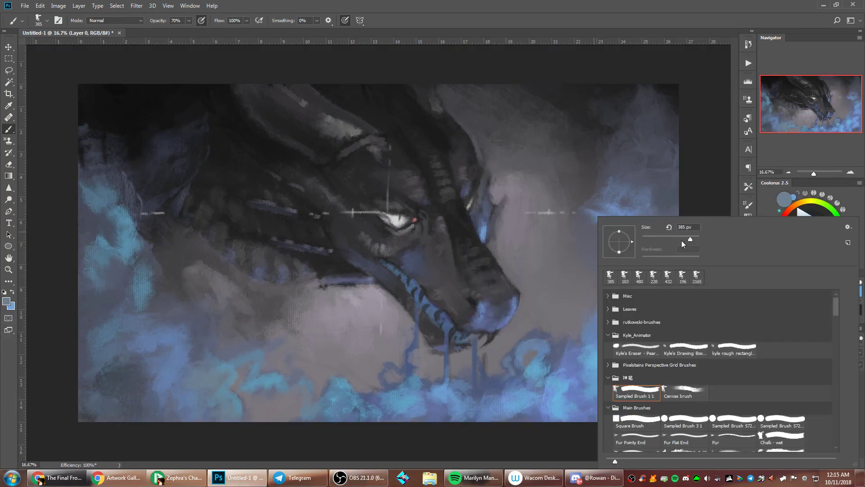
left_click(682, 237)
left_click(431, 290)
left_click(344, 384, "alt")
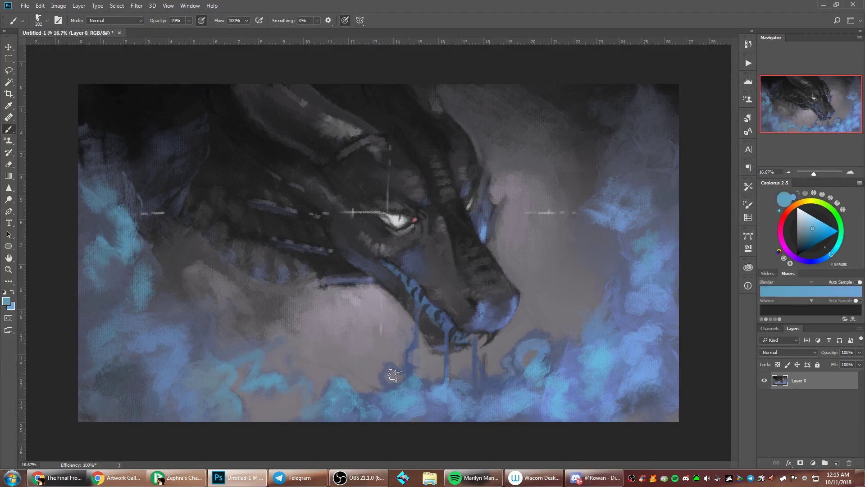
left_click(809, 219)
left_click(341, 382)
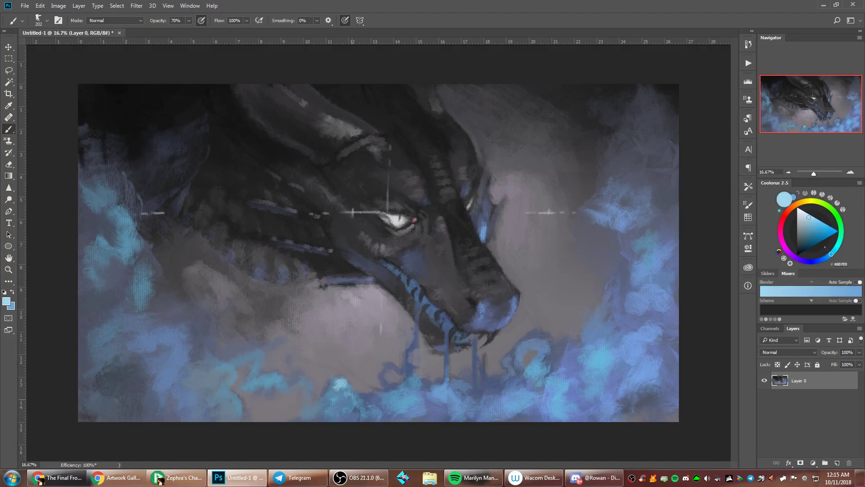
left_click_drag(415, 404, 402, 413)
Paint pale blue highlights on the glowing liquid along the dragon's jaw and its drips with a 56 px brush
right_click(577, 267)
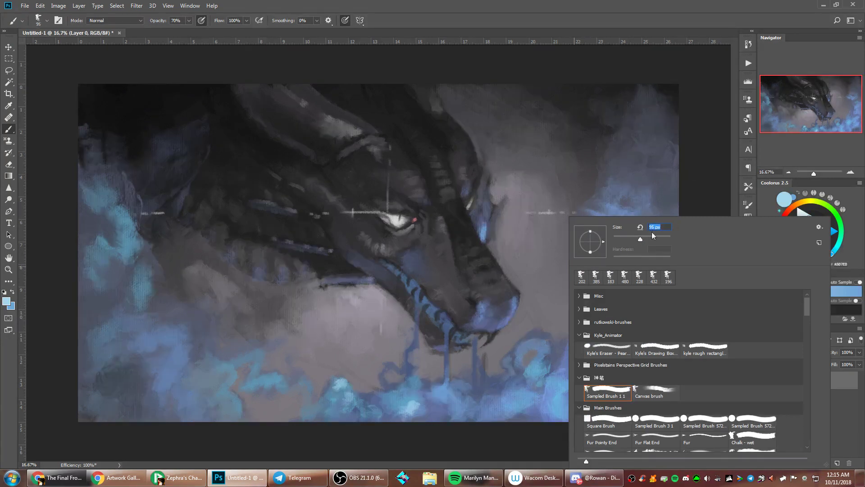
key("Return")
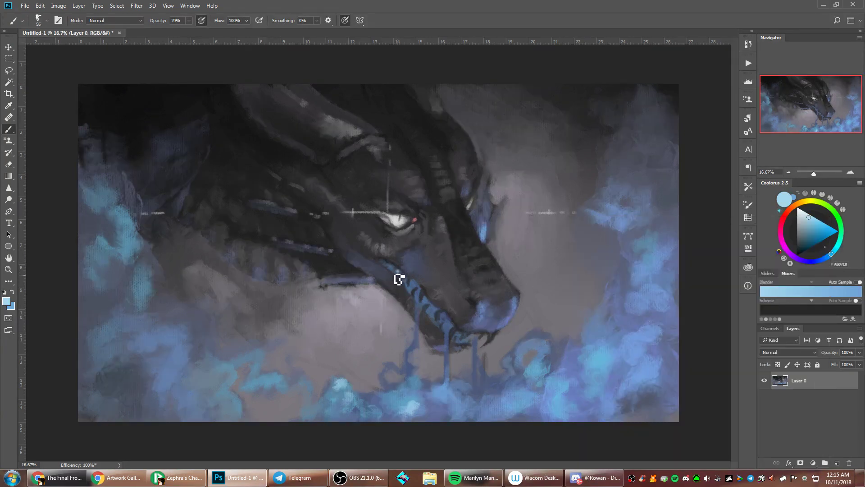
mouse_move(395, 273)
left_mouse_down()
mouse_move(388, 265)
mouse_move(421, 293)
mouse_move(418, 350)
left_mouse_up()
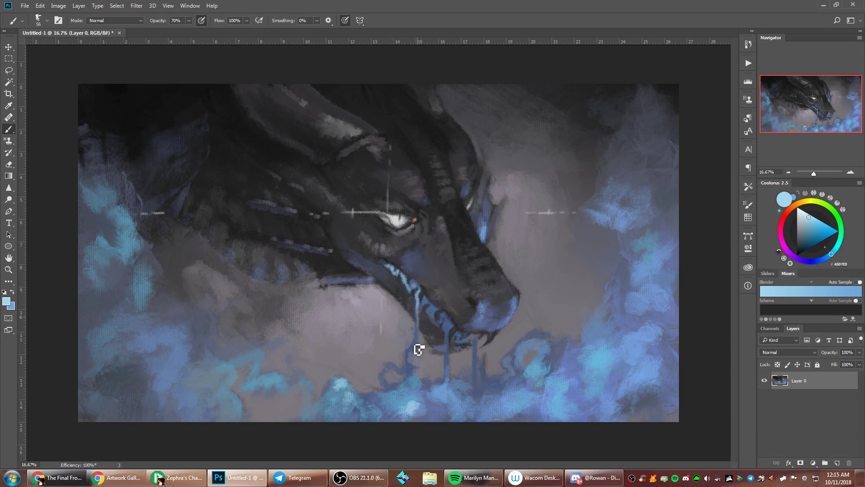
mouse_move(425, 303)
left_mouse_down()
mouse_move(422, 289)
mouse_move(451, 323)
mouse_move(451, 342)
mouse_move(449, 325)
left_mouse_up()
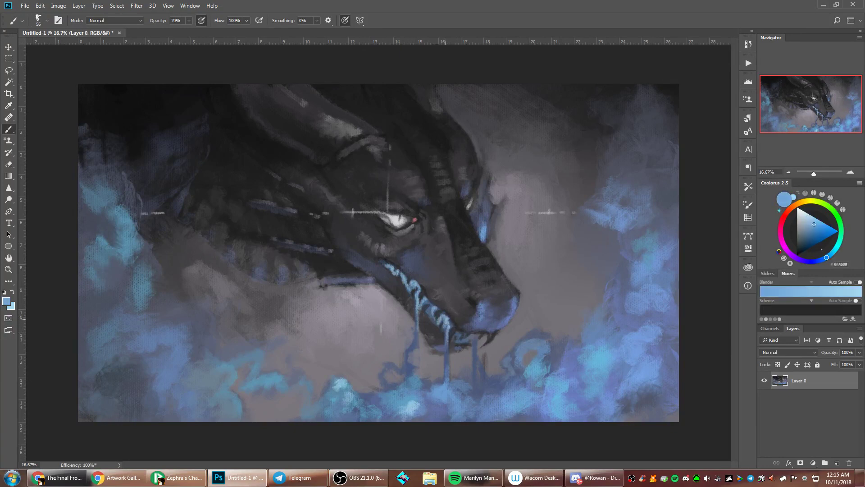
left_click(445, 322, "alt")
left_click(477, 343, "alt")
left_click_drag(478, 343, 457, 337)
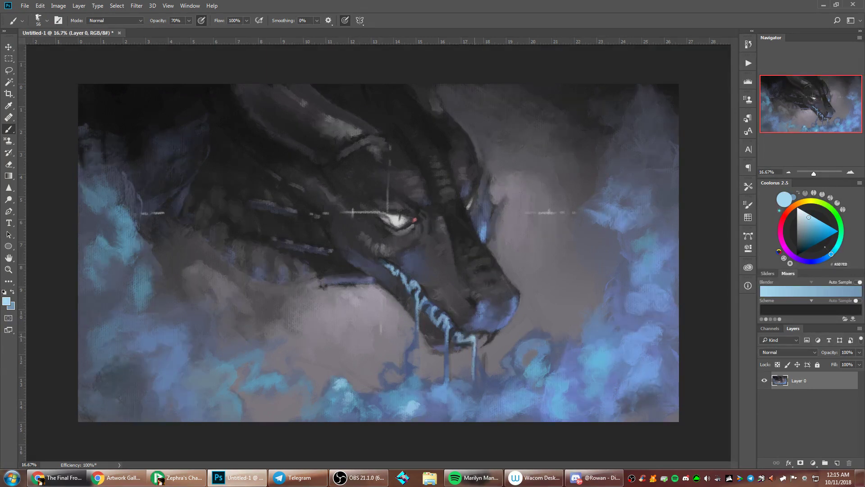
Paint pale and mid-blue highlights into the smoke beneath the jaw's drips with a 161 px brush
right_click(530, 277)
left_click(611, 238)
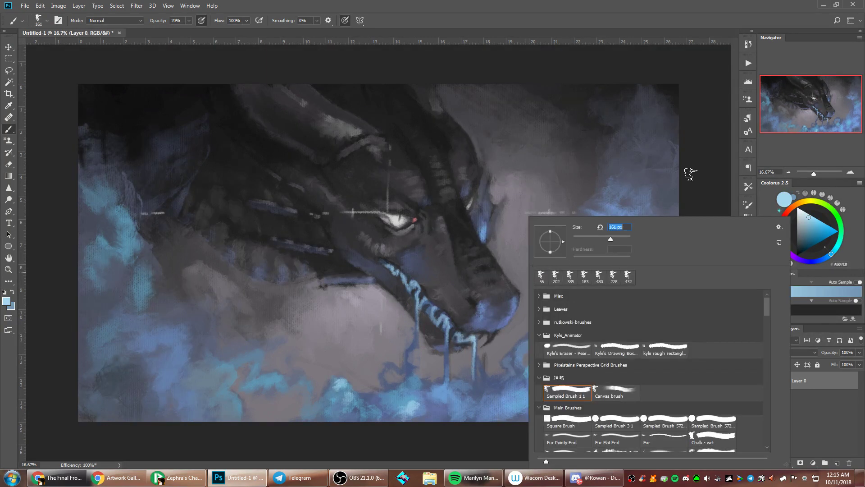
left_click(691, 175)
mouse_move(480, 383)
left_mouse_down()
mouse_move(483, 396)
mouse_move(468, 391)
left_mouse_up()
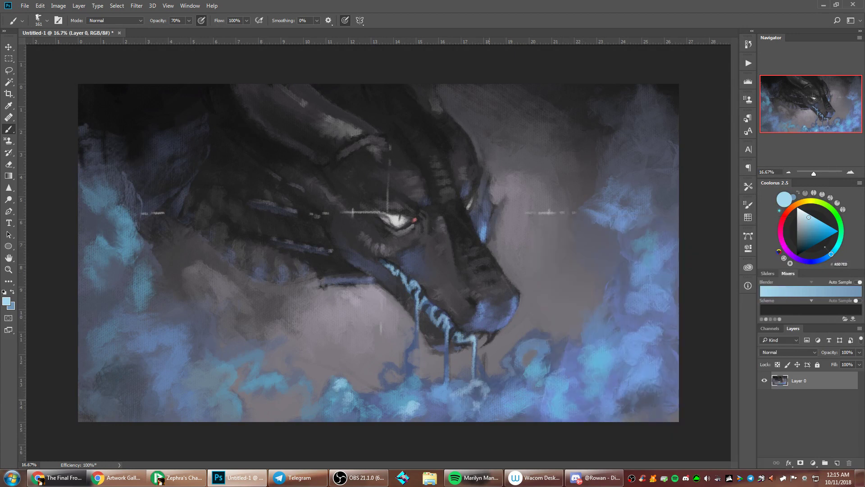
left_click(514, 392, "alt")
left_click_drag(505, 386, 495, 409)
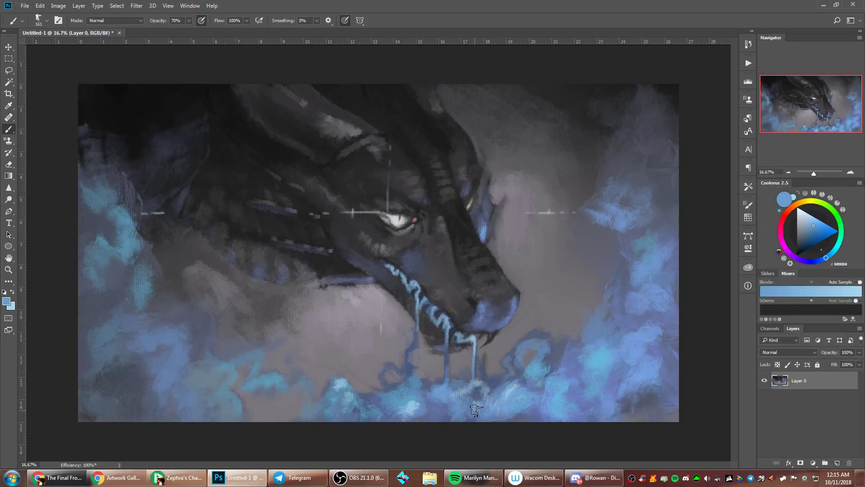
Dab sampled pale blue highlights onto the lower-left and right-hand smoke, enlarging the brush to 401 px for the broader puffs
left_click(436, 405, "alt")
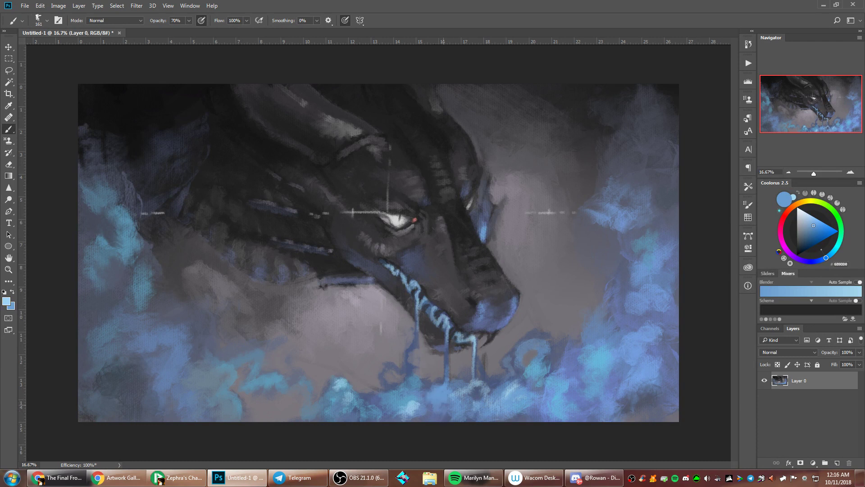
left_click_drag(223, 369, 201, 371)
right_click(262, 267)
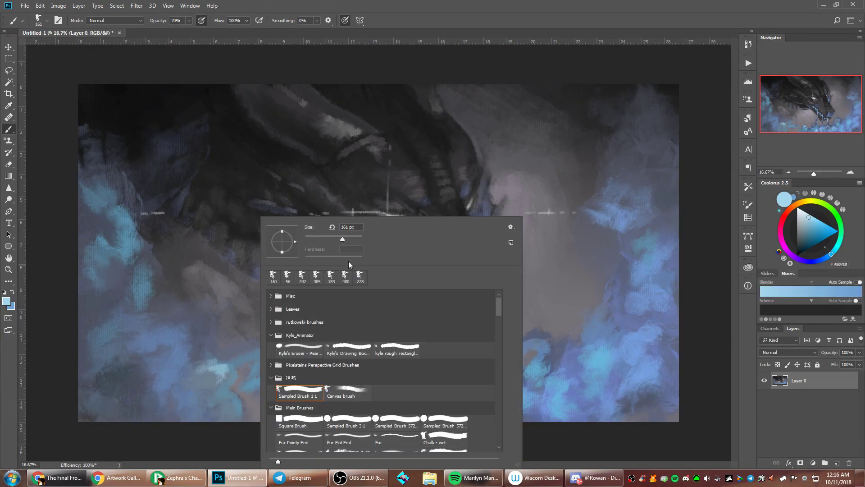
left_click(354, 239)
left_click(170, 325)
mouse_move(168, 325)
left_mouse_down()
mouse_move(168, 361)
mouse_move(211, 389)
mouse_move(186, 396)
mouse_move(149, 356)
left_mouse_up()
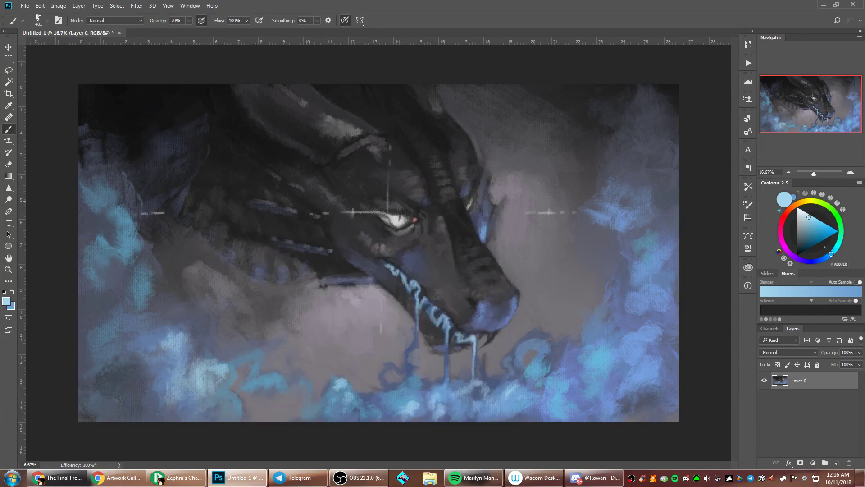
left_click_drag(630, 199, 630, 186)
Flip the canvas horizontally and paint sampled grey-mauve along the neck's lower edge with an 84 px brush
key("ctrl+shift+h")
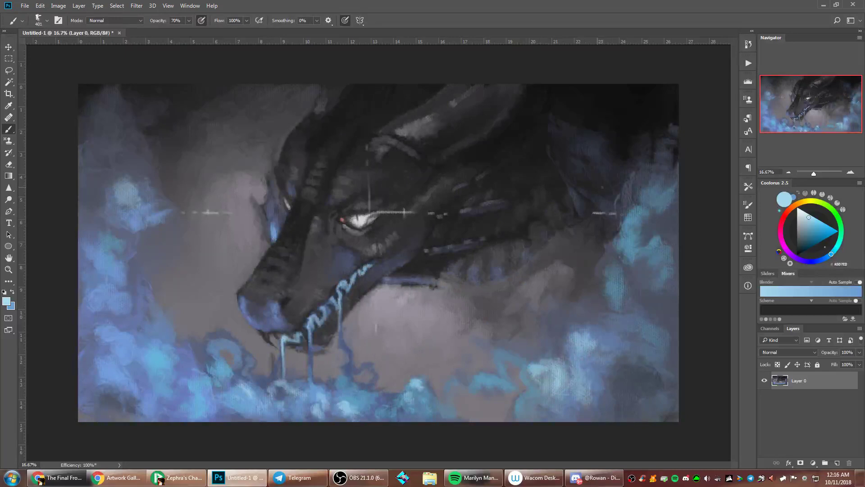
right_click(681, 210)
left_click(553, 210)
left_click(436, 311, "alt")
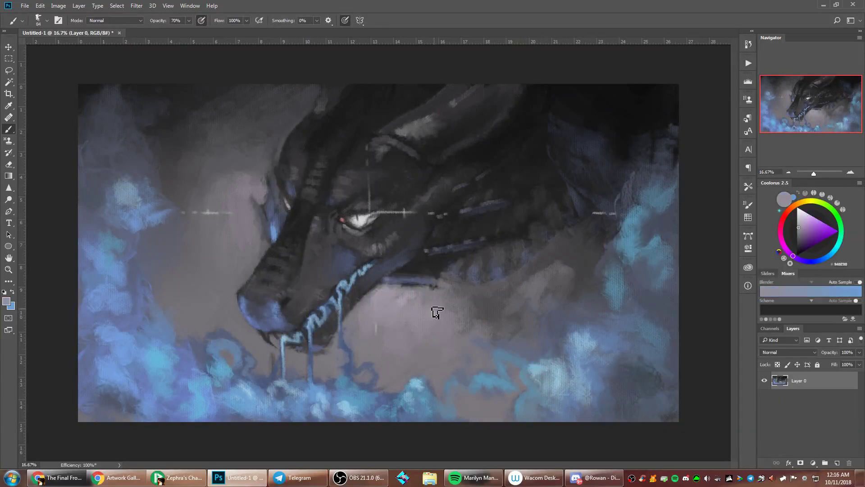
mouse_move(440, 297)
left_mouse_down()
mouse_move(455, 284)
mouse_move(486, 288)
left_mouse_up()
Blend the background beneath the neck with sampled mauve-greys and a 171 px brush, finishing with the brush at 67 px
right_click(608, 197)
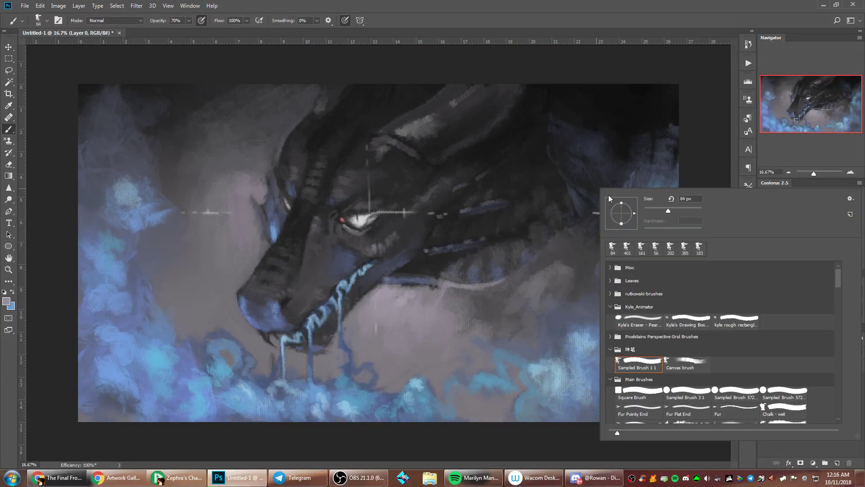
left_click(449, 295)
left_click(446, 282, "alt")
mouse_move(444, 300)
left_mouse_down()
mouse_move(454, 289)
mouse_move(515, 281)
left_mouse_up()
left_click(501, 290, "alt")
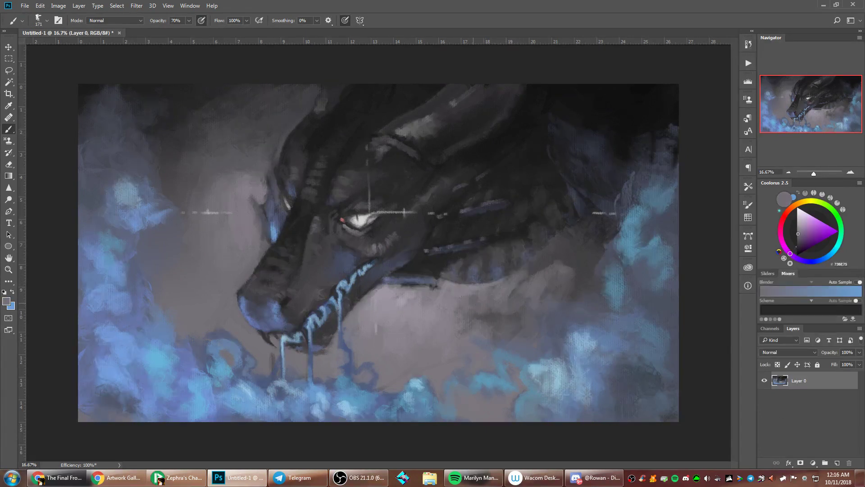
right_click(563, 218)
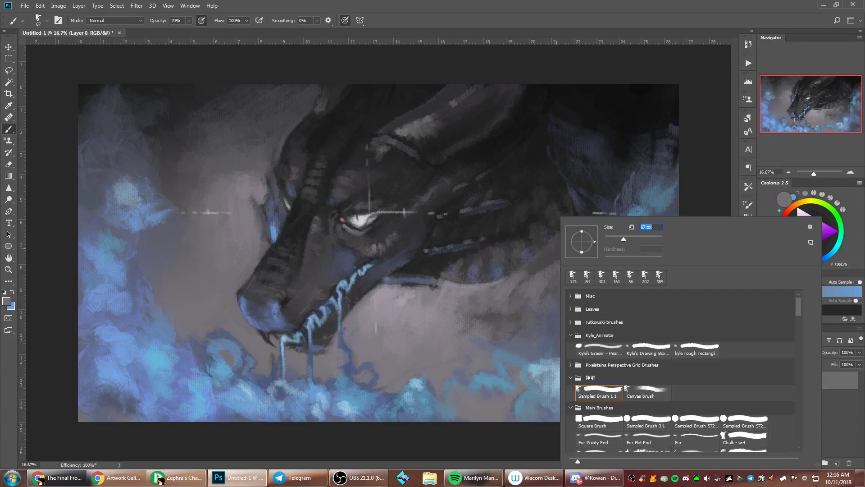
key("Return")
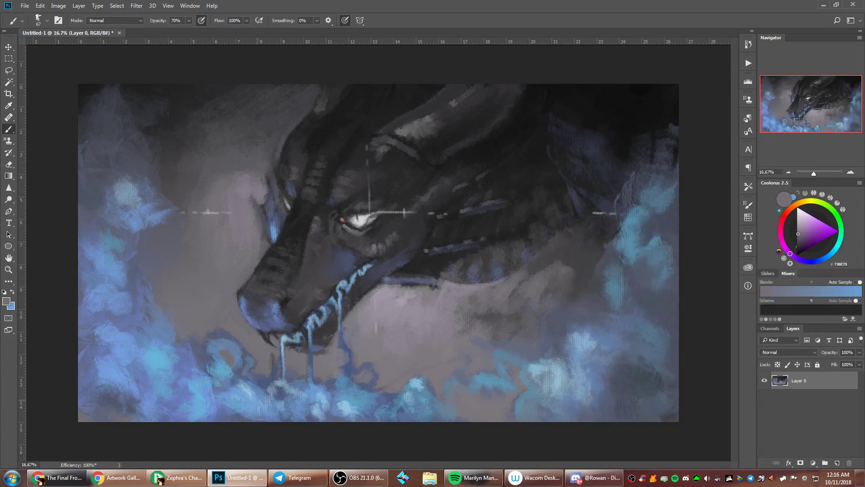
Extend the upper smoke on both sides of the canvas with sampled light blue and a 322 px brush
left_click(315, 315, "alt")
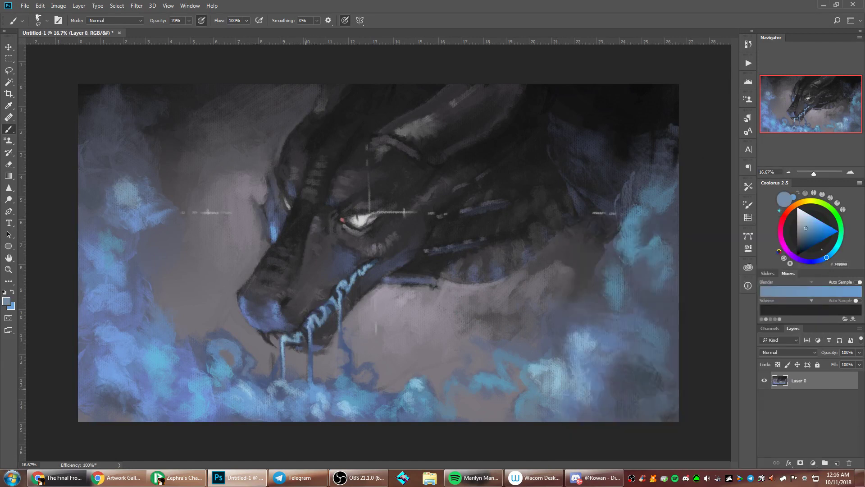
left_click(248, 391, "alt")
right_click(361, 217)
left_click(452, 237)
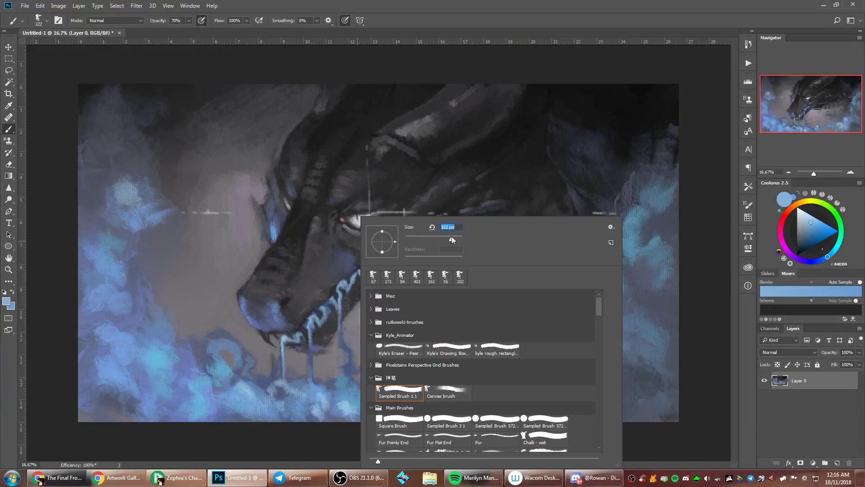
key("Return")
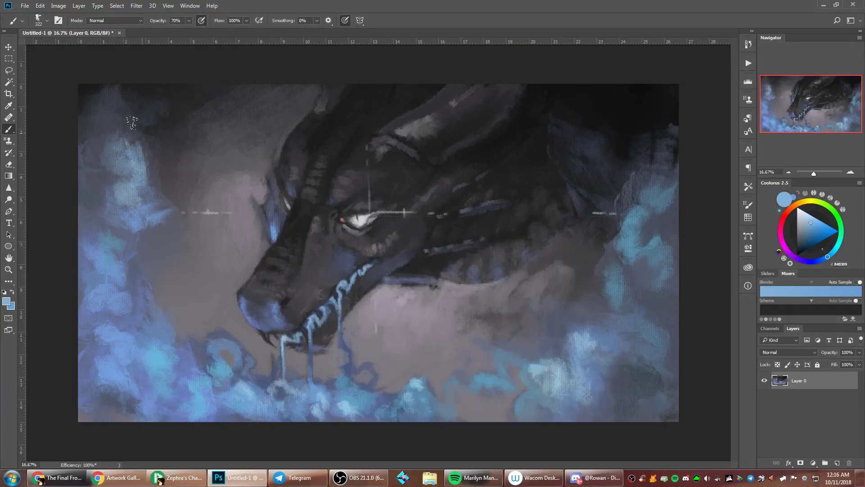
left_click_drag(125, 108, 126, 131)
left_click_drag(656, 163, 665, 166)
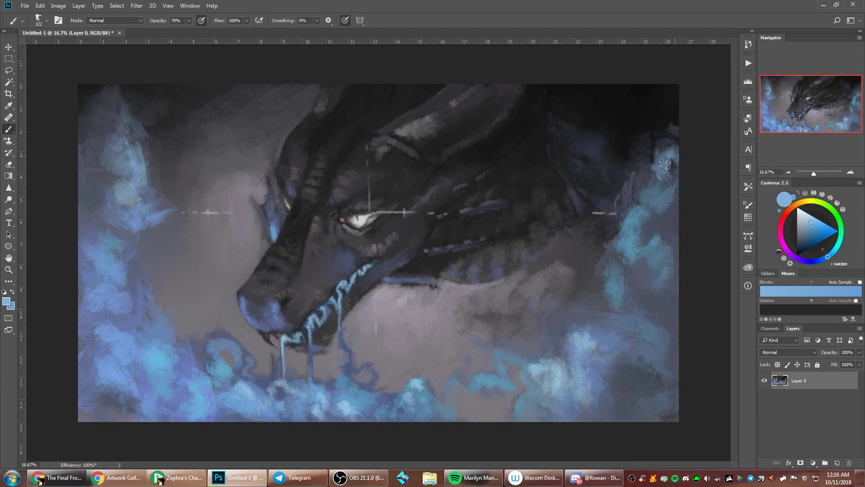
Lighten the dark background above the snout with sampled grey-mauve and a 480 px brush
left_click(247, 176, "alt")
right_click(288, 100)
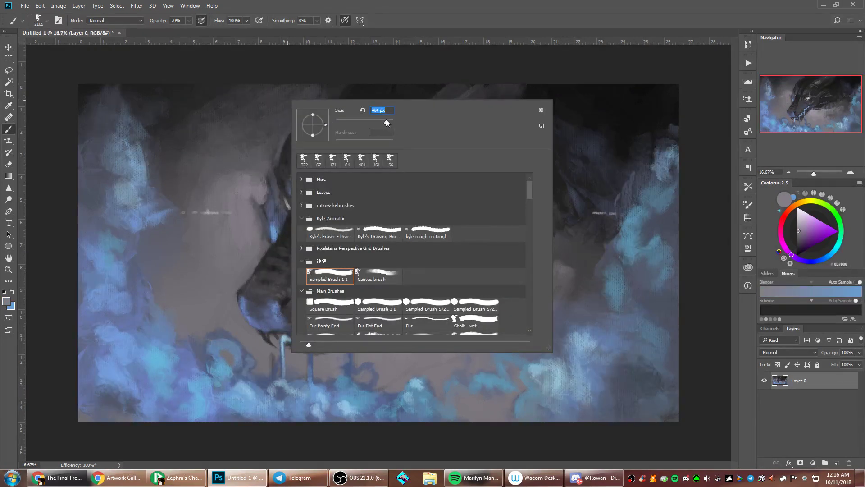
left_click_drag(386, 120, 386, 120)
left_click(212, 135)
left_click_drag(221, 156, 232, 141)
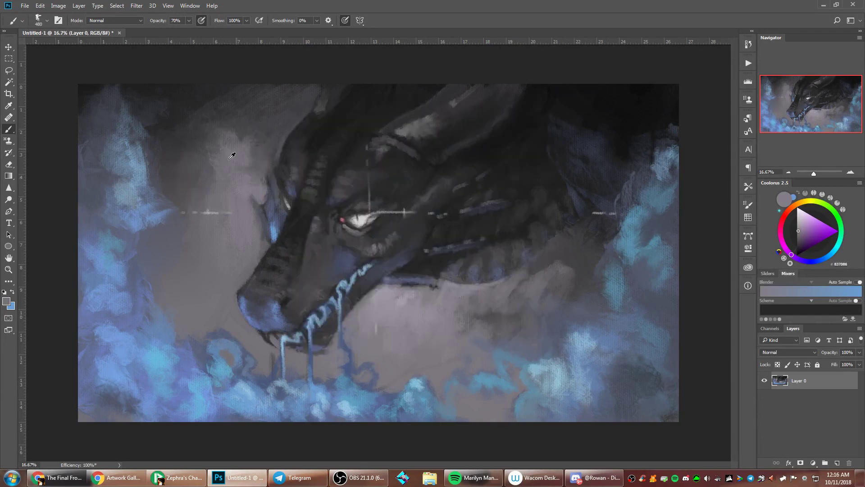
Blend the light patch into the upper-left background with resampled mauve-greys, keeping the 480 px brush
left_click(229, 159, "alt")
mouse_move(214, 174)
left_mouse_down()
mouse_move(201, 129)
mouse_move(203, 117)
mouse_move(222, 112)
mouse_move(181, 118)
mouse_move(180, 151)
left_mouse_up()
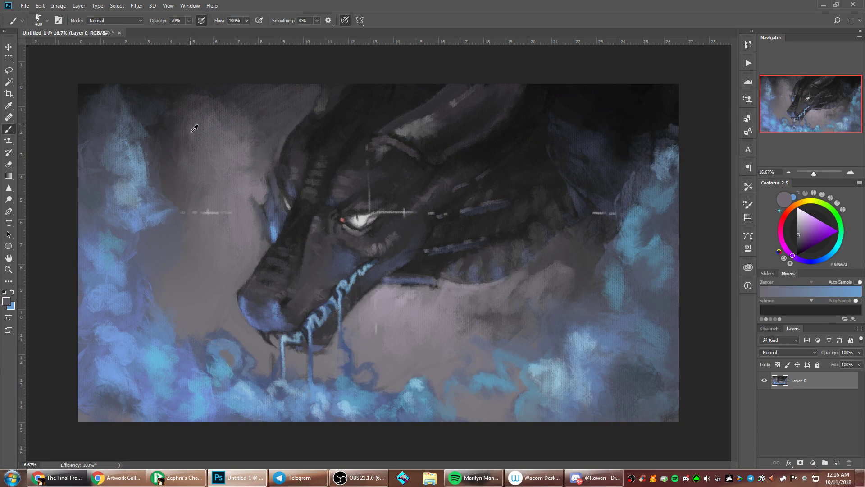
left_click(190, 123, "alt")
mouse_move(251, 121)
left_mouse_down()
mouse_move(242, 155)
mouse_move(261, 135)
mouse_move(244, 118)
left_mouse_up()
left_click(247, 178, "alt")
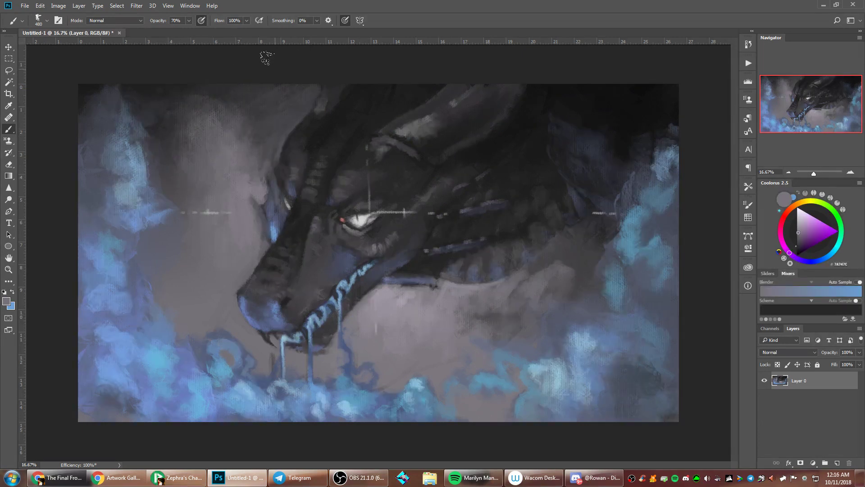
Brighten the background directly beneath the jaw with the eye's near-white color and a 190 px brush
left_click(365, 223, "alt")
right_click(441, 216)
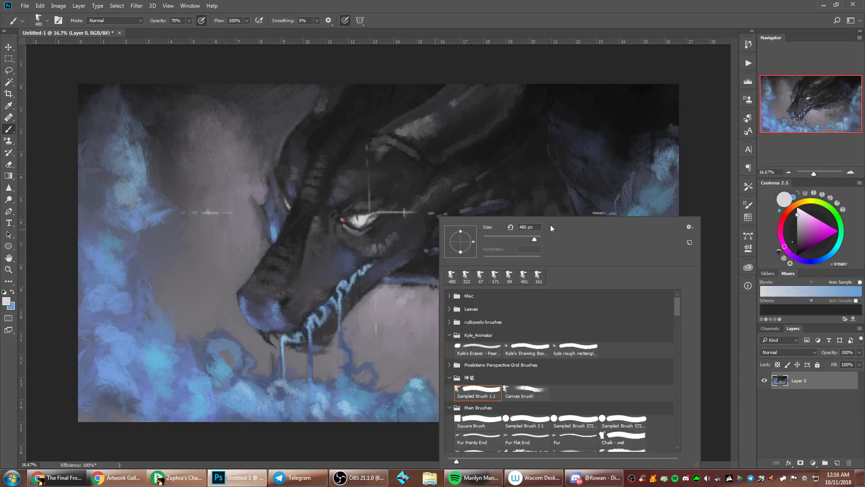
left_click(378, 296)
left_click_drag(376, 296, 396, 291)
left_click(385, 292, "alt")
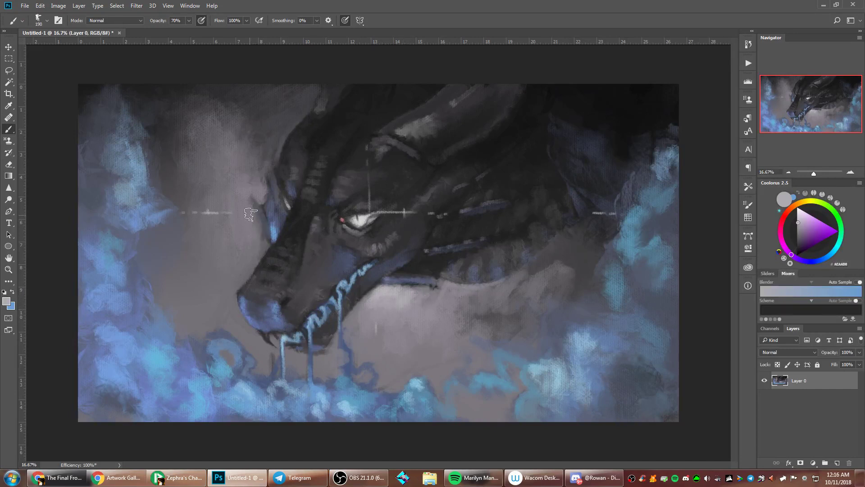
Lighten the background along the snout's front edge with sampled pale greys, blending with brushes of 190 and 448 px
left_click_drag(250, 214, 256, 259)
left_click(256, 243, "alt")
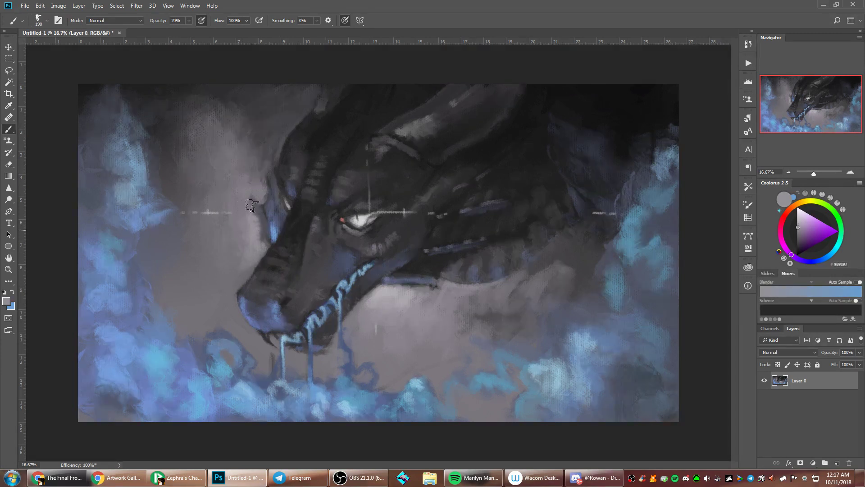
left_click(252, 218, "alt")
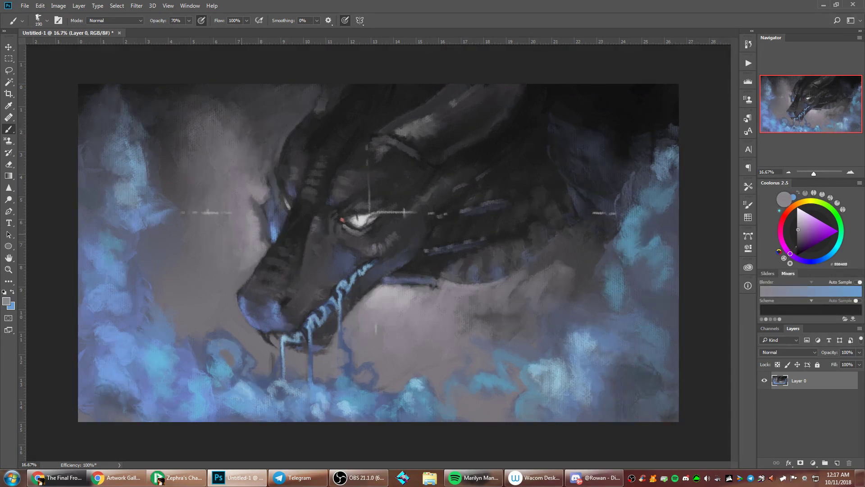
right_click(425, 172)
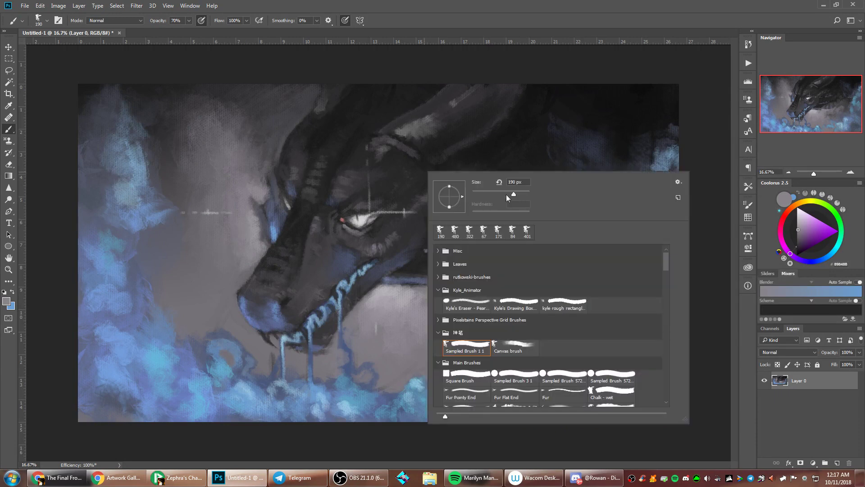
left_click_drag(510, 197, 522, 195)
left_click(253, 248, "alt")
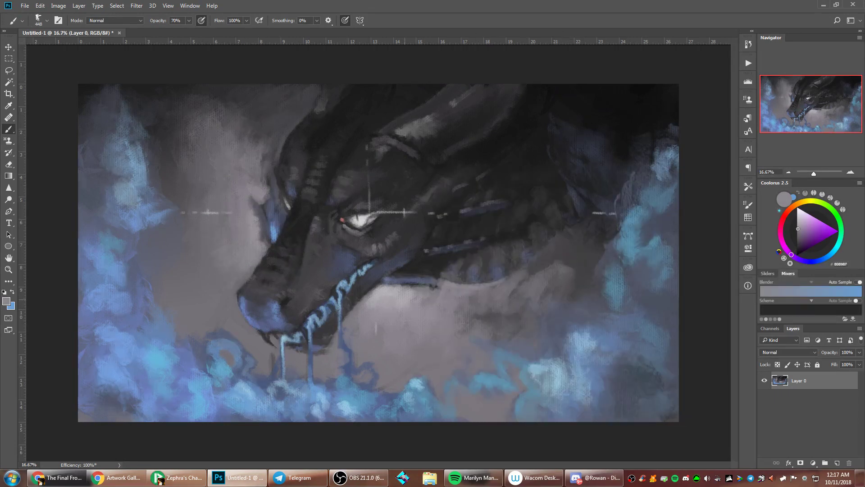
Sharpen the jaw's lower rear edge with sampled pale grey, mauve-grey and dark blue, using an 83 px brush
left_click(402, 295, "alt")
right_click(550, 183)
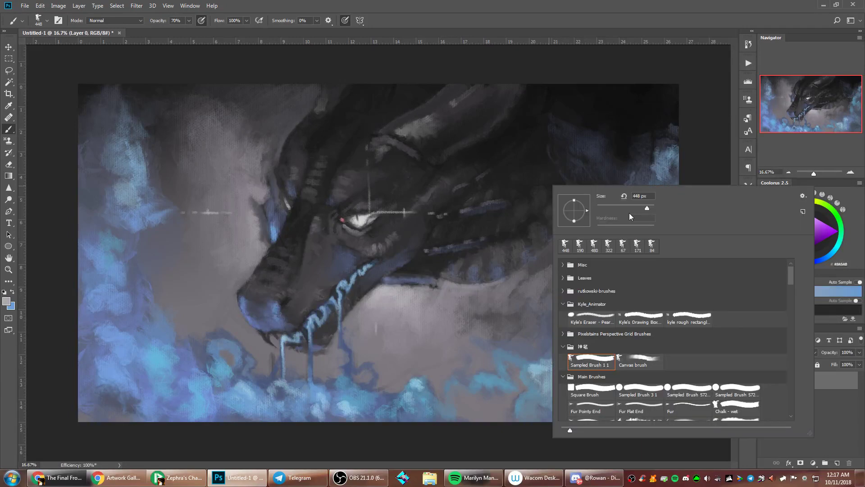
left_click(518, 177)
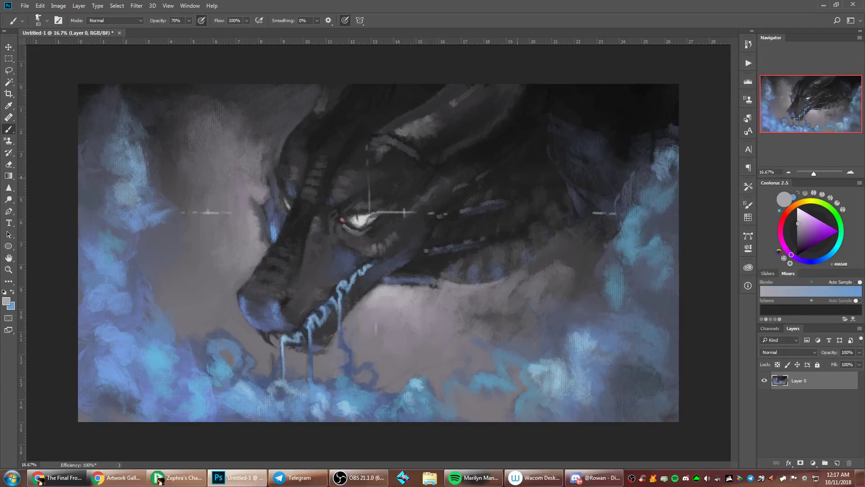
left_click(395, 286, "alt")
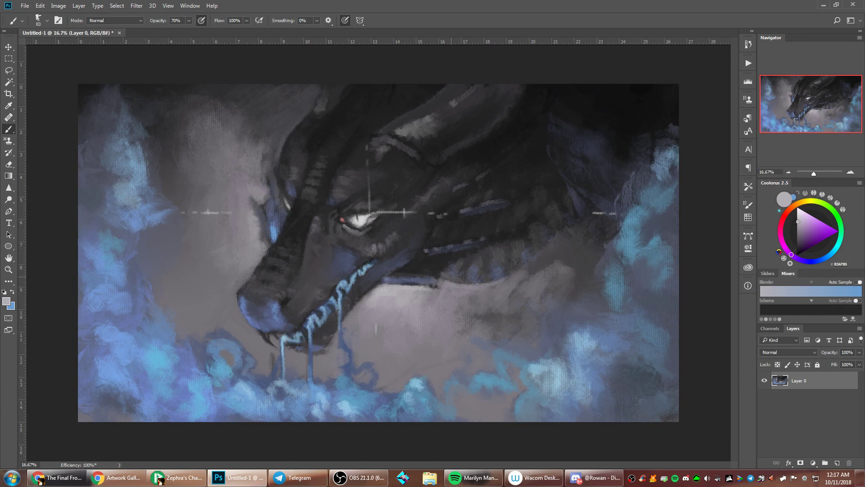
left_click(443, 258, "alt")
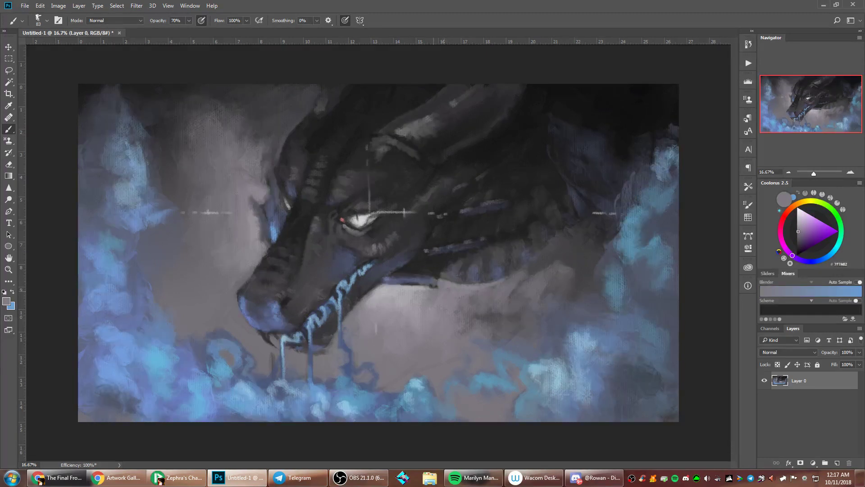
left_click(433, 283, "alt")
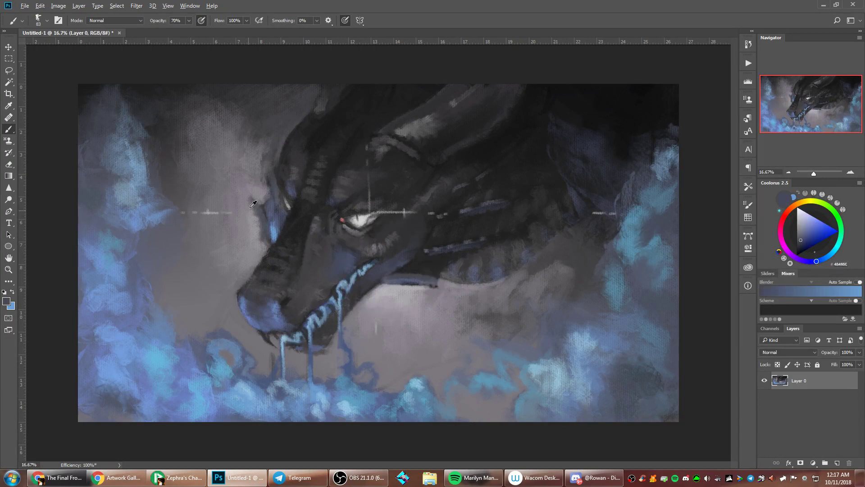
Define the silhouette of the far cheek and brow by painting sampled background grey along it with the 83 px brush
left_click(262, 253, "alt")
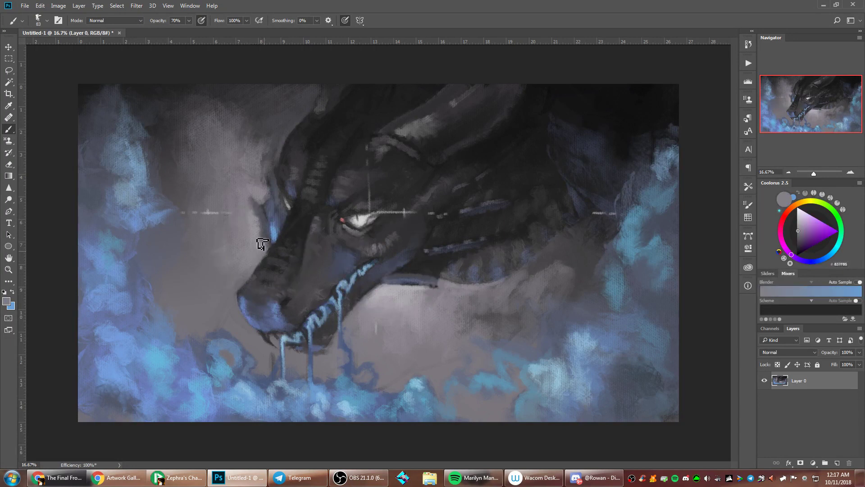
left_click(261, 244, "alt")
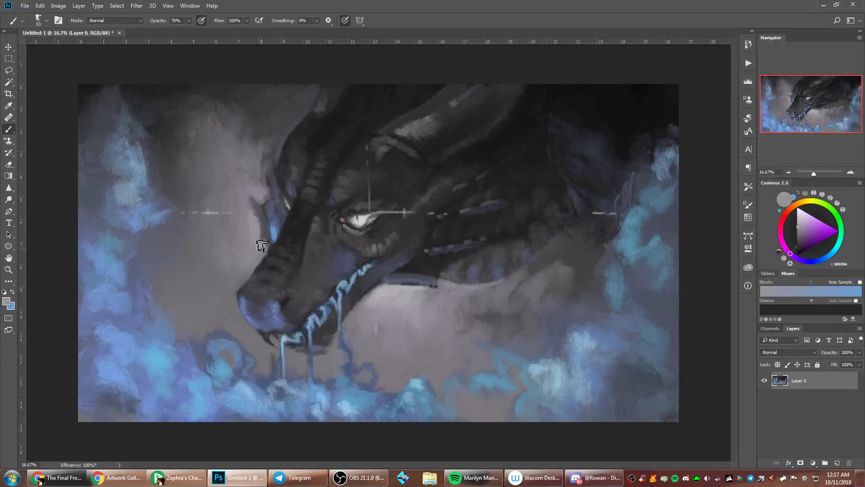
left_click_drag(257, 213, 266, 157)
Refine the background along the far cheek and brow with sampled mauve-greys, using 168 and 338 px brushes
right_click(327, 134)
left_click(410, 154)
left_click(264, 193, "alt")
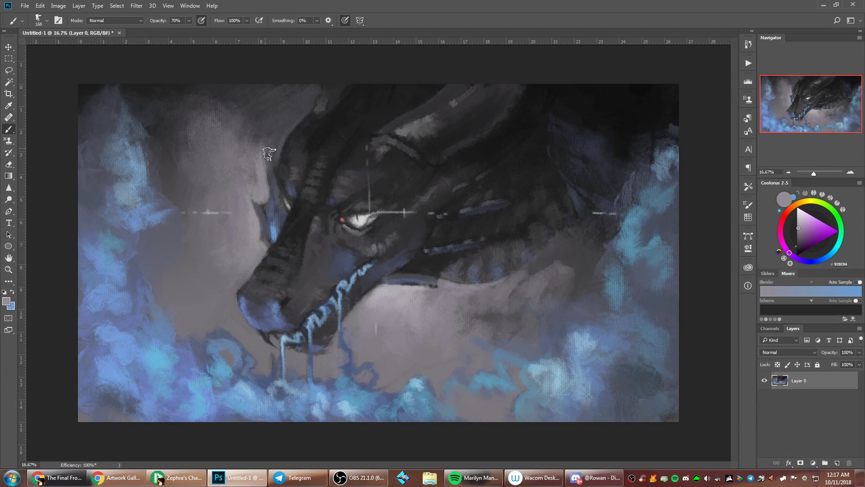
left_click(271, 143, "alt")
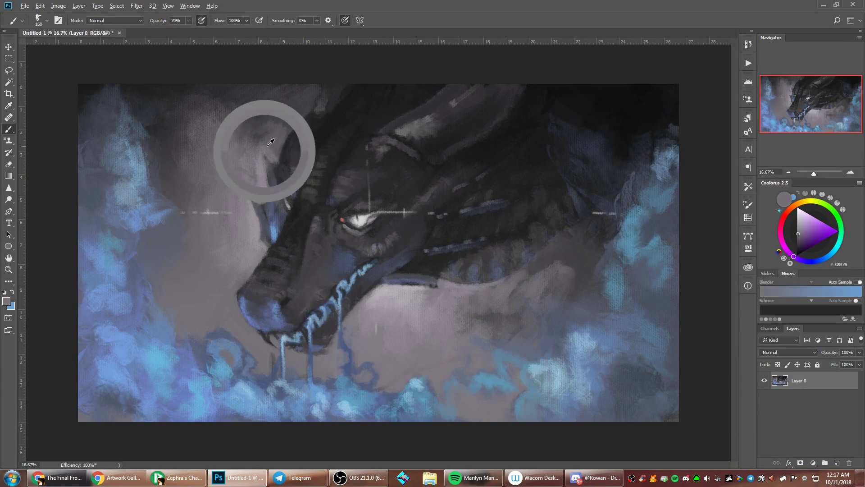
left_click(251, 190, "alt")
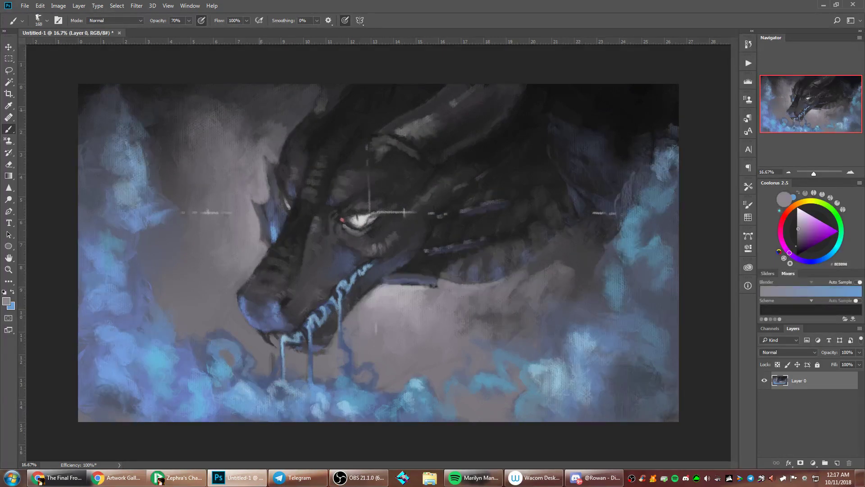
right_click(309, 126)
left_click(267, 143, "alt")
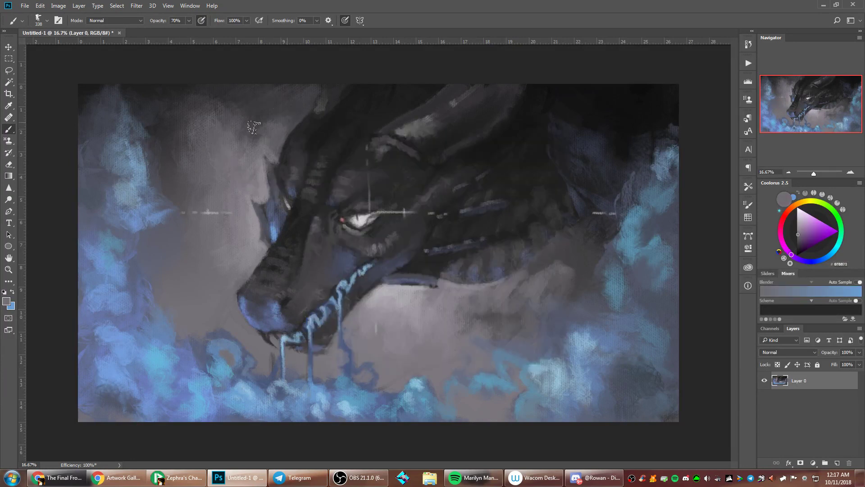
Reshape the underside of the lower jaw's tip around the drool with sampled blue, dark and background grey, using 37 and 84 px brushes
right_click(517, 165)
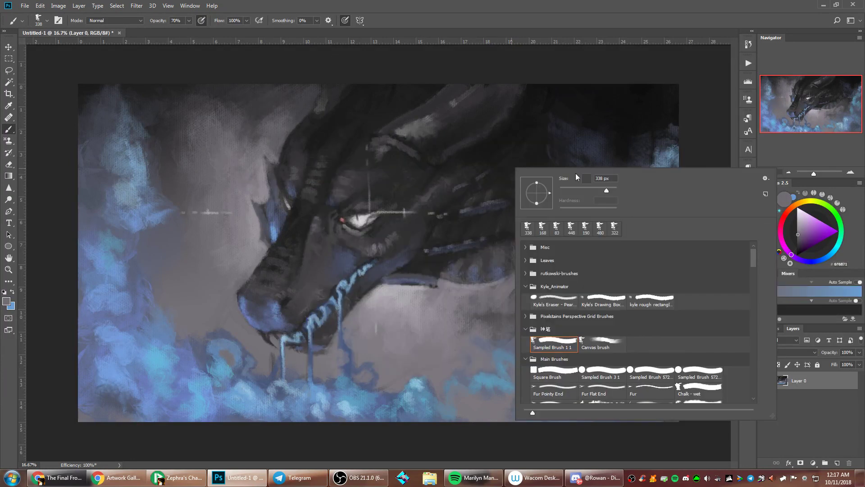
left_click(268, 384, "alt")
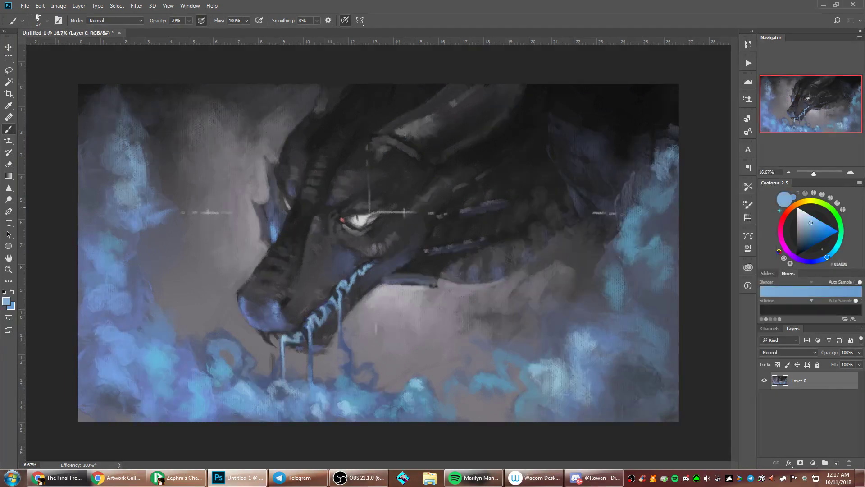
right_click(375, 245)
left_click(291, 346, "alt")
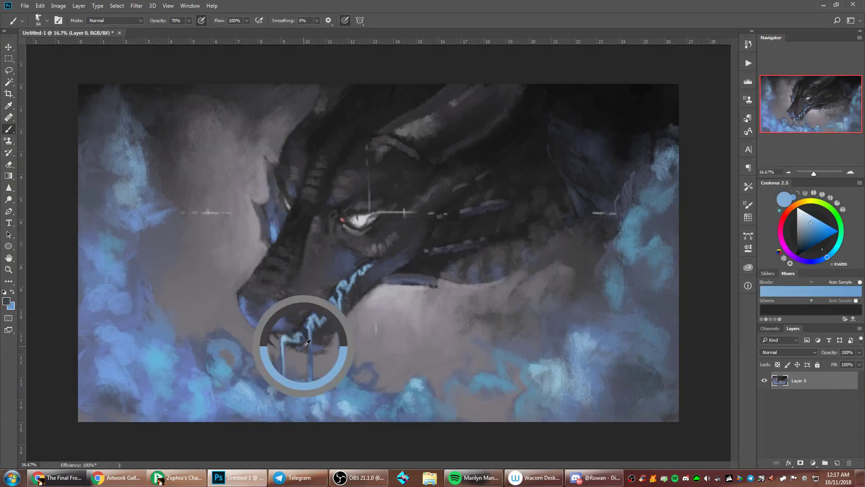
left_click(327, 354, "alt")
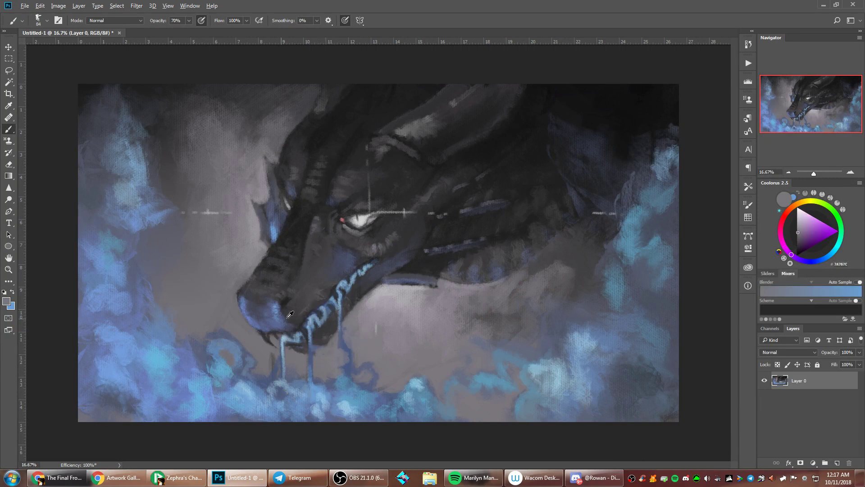
Shade the upper lip and snout behind the nostril with sampled greys and near-black, using 84 and 127 px brushes
left_click(344, 185, "alt")
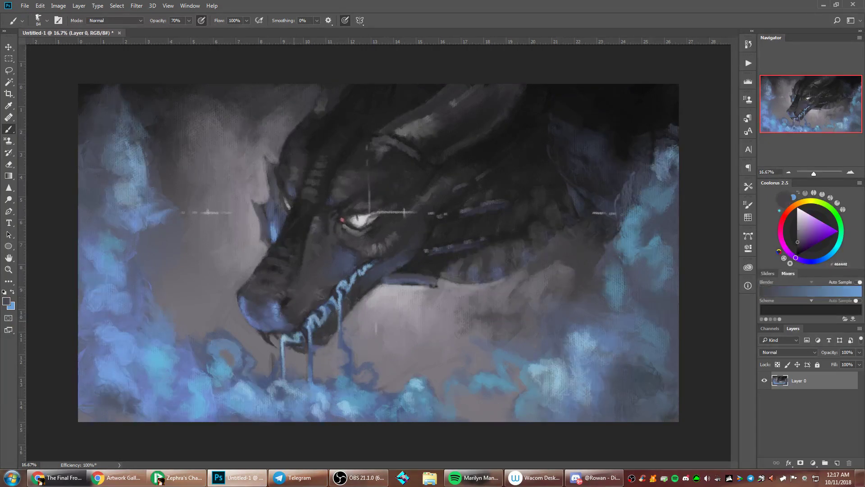
left_click(353, 232, "alt")
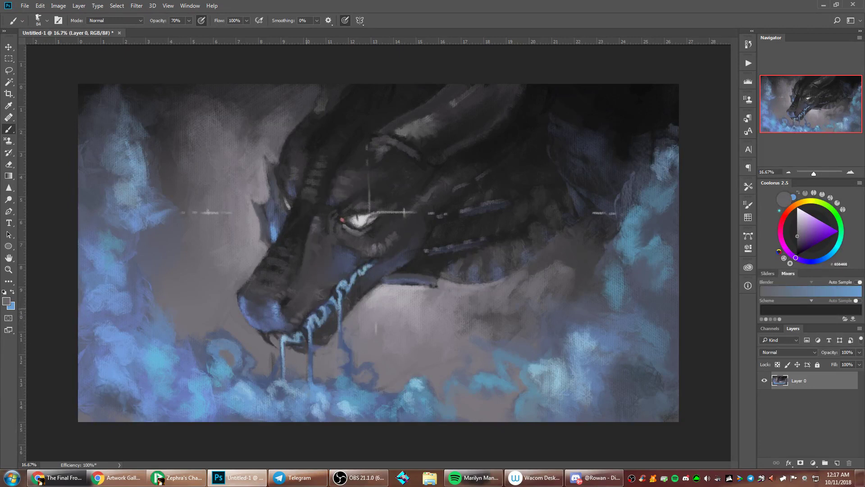
right_click(432, 226)
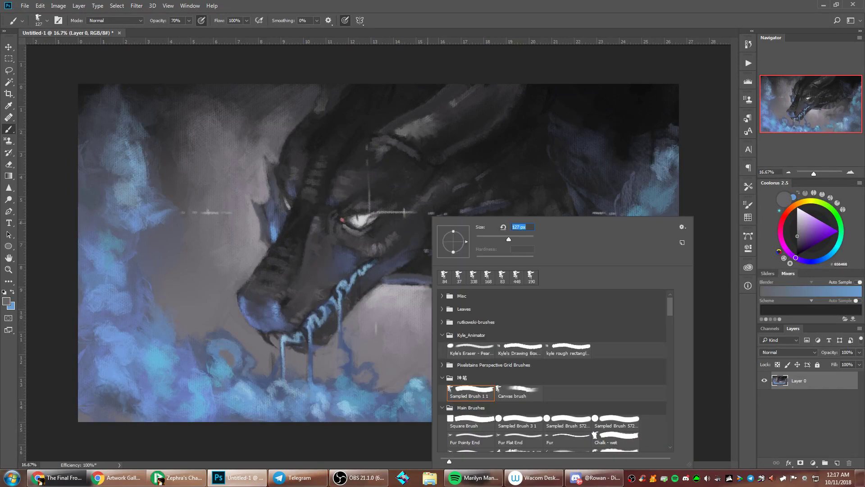
left_click(310, 311)
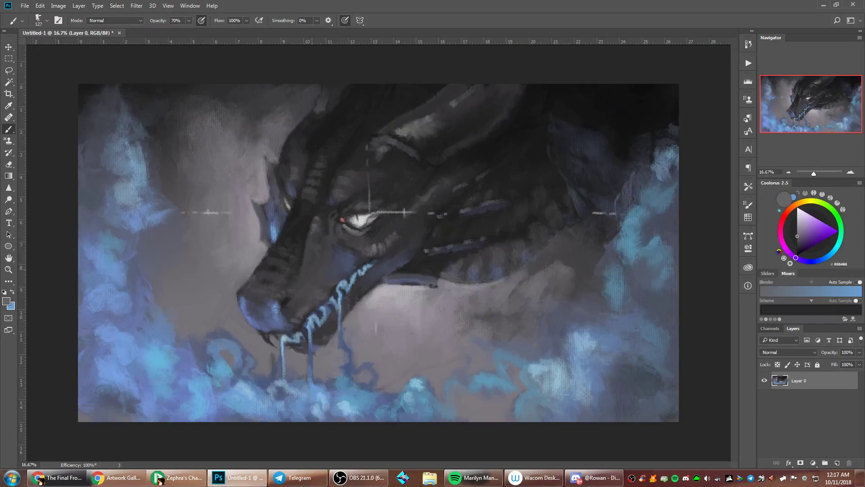
left_click(301, 280, "alt")
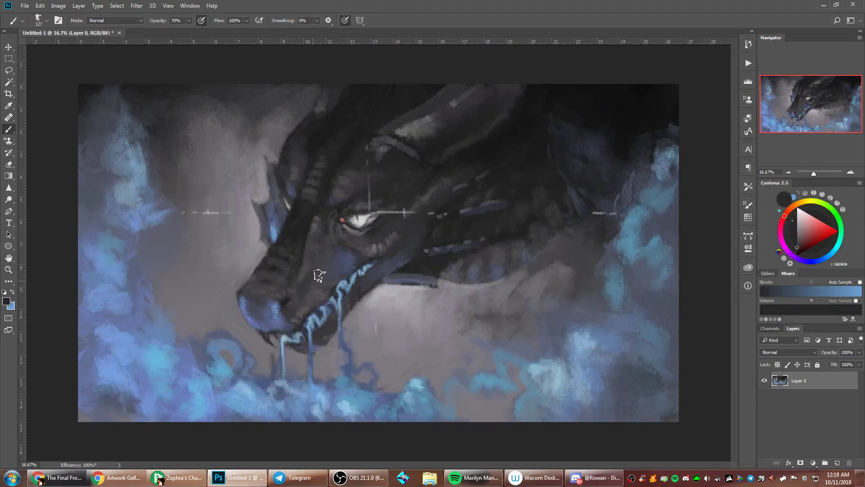
Model the side of the snout between nostril and eye with sampled dark greys, using 171 and 73 px brushes
right_click(454, 193)
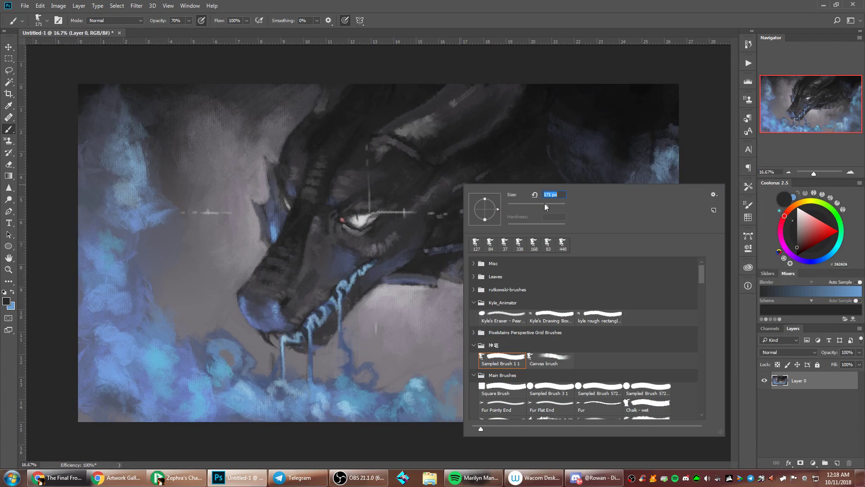
left_click(314, 279, "alt")
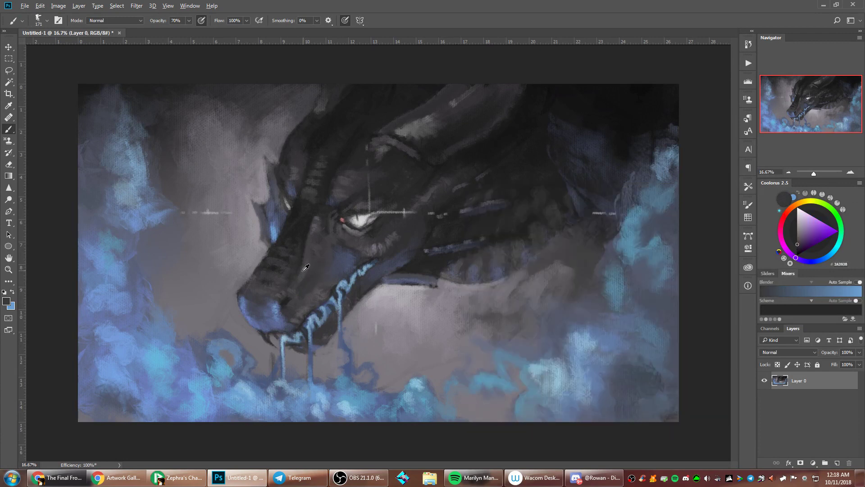
left_click(316, 257, "alt")
right_click(511, 224)
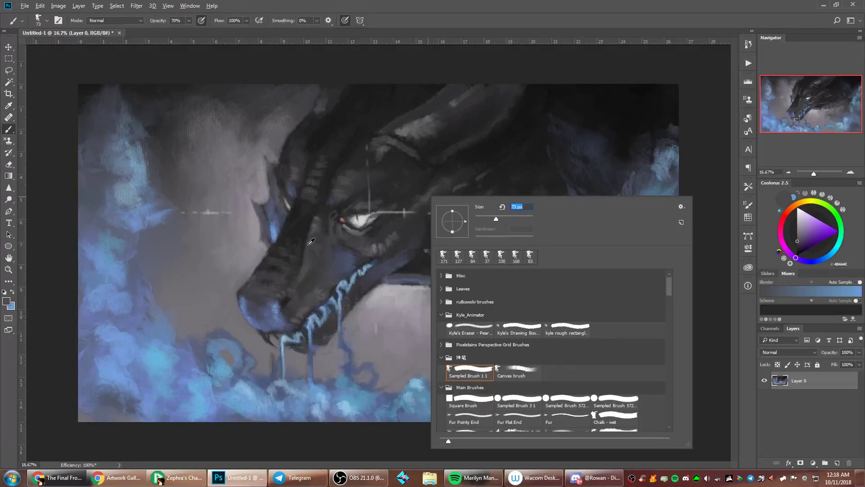
left_click(311, 242, "alt")
Blend the snout's plane just in front of the eye with sampled dark mauve-greys and a 174 px brush
right_click(433, 198)
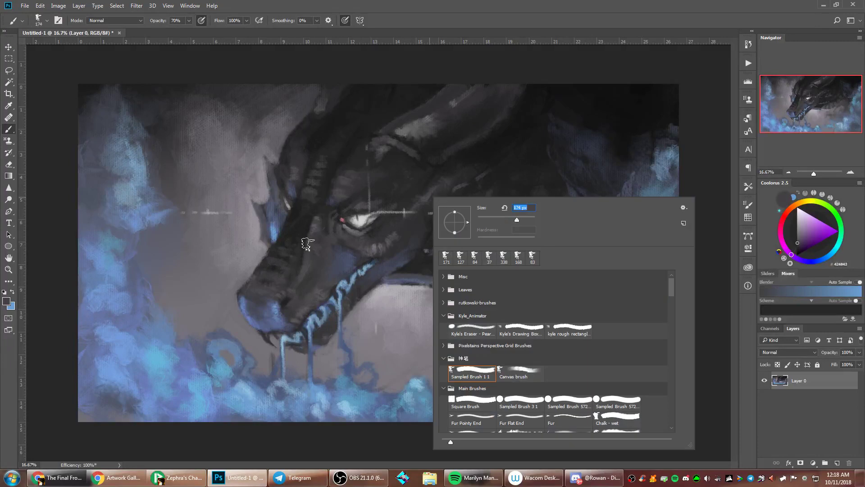
left_click(307, 243)
left_click(306, 242, "alt")
left_click(316, 239, "alt")
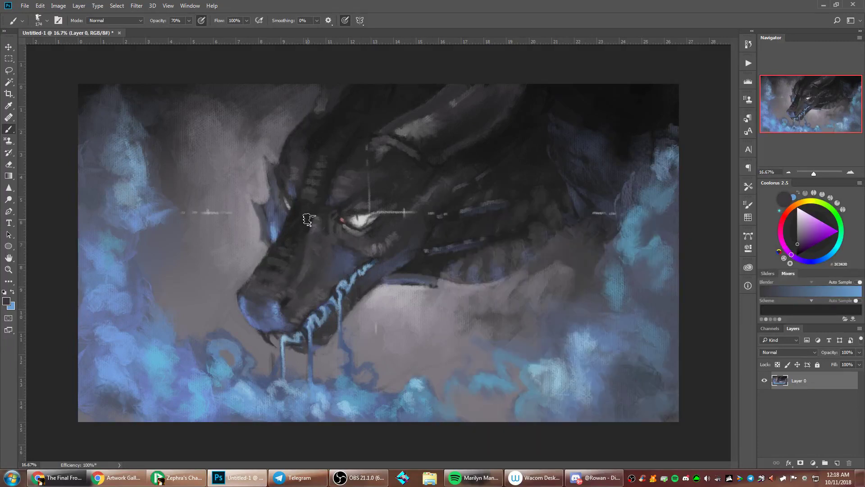
left_click(300, 250, "alt")
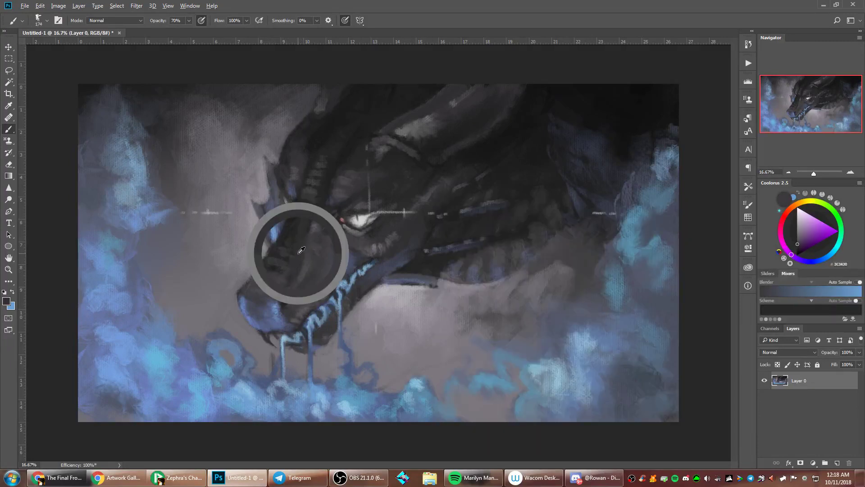
Refine the shading along the snout's bridge down to the nose with sampled dark greys and a 102 px brush
right_click(422, 188)
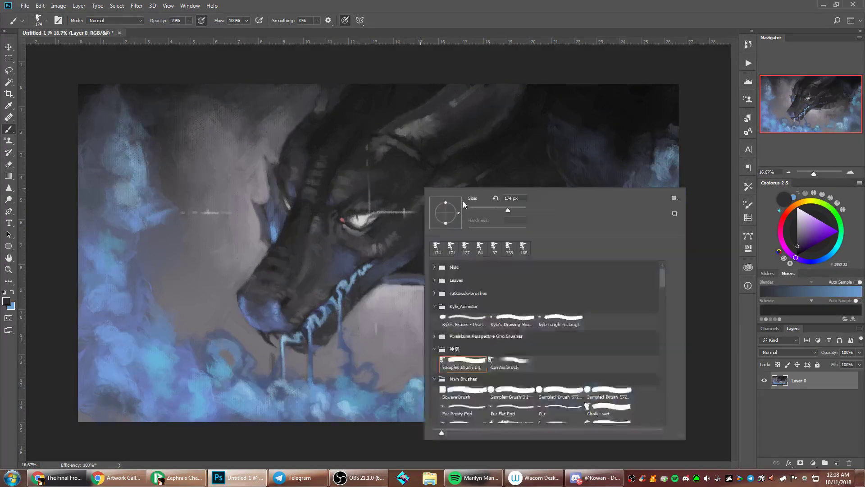
left_click(494, 208)
left_click(305, 217, "alt")
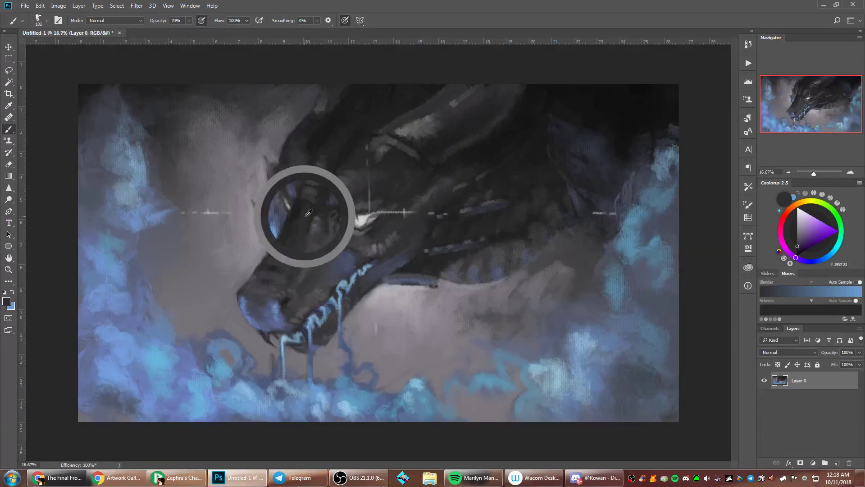
left_click(323, 278, "alt")
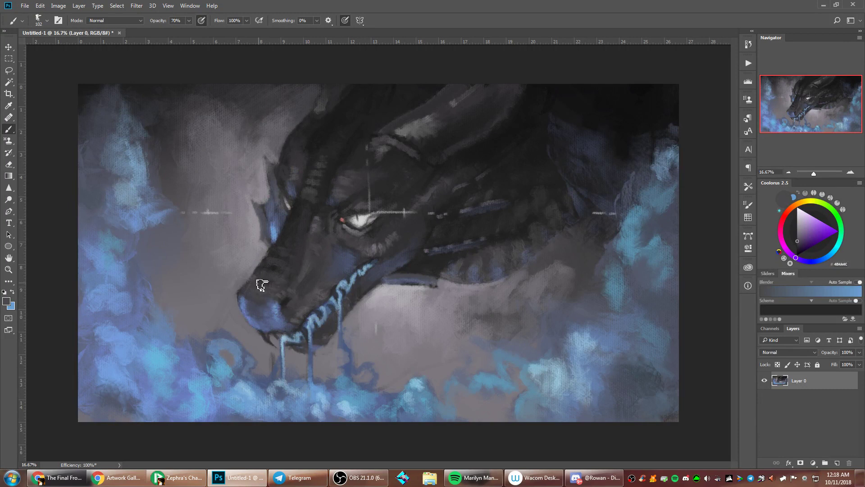
left_click(380, 246, "alt")
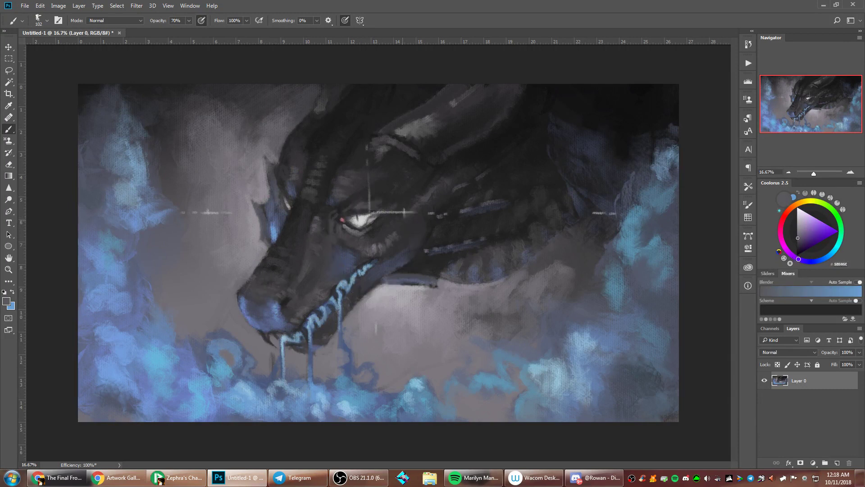
Add mauve-grey highlights to the scale ridges on the snout's bridge, using brushes of 67, 158 and 78 px
right_click(490, 202)
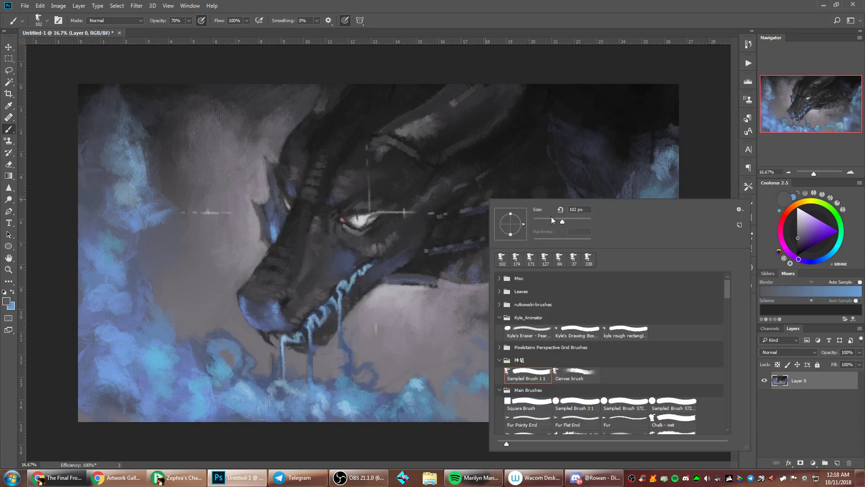
left_click(377, 244, "alt")
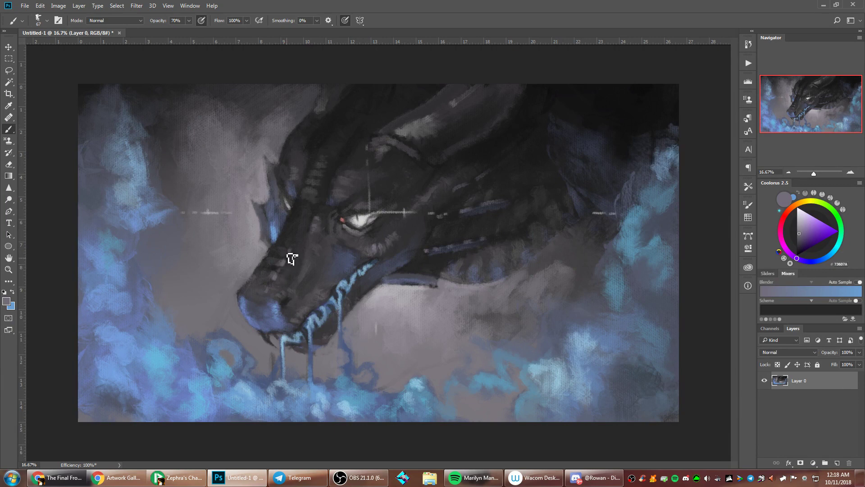
right_click(401, 174)
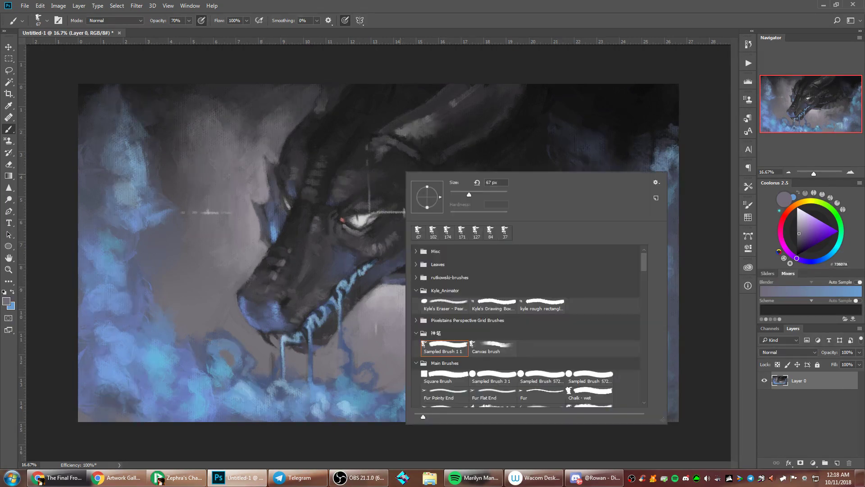
left_click(487, 194)
left_click(296, 273)
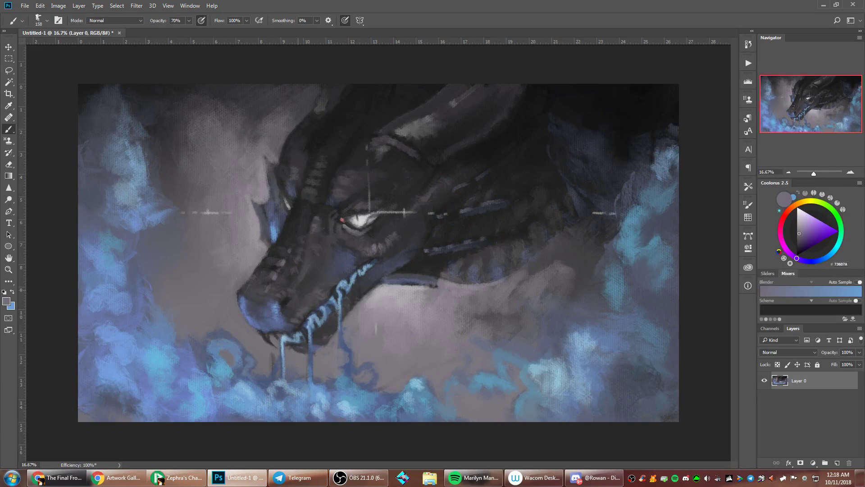
right_click(411, 184)
left_click(480, 204)
left_click(309, 302)
Flip the canvas horizontally and clean up the jaw's lower rear edge with sampled pale mauve-grey and the 78 px brush
key("ctrl+shift+h")
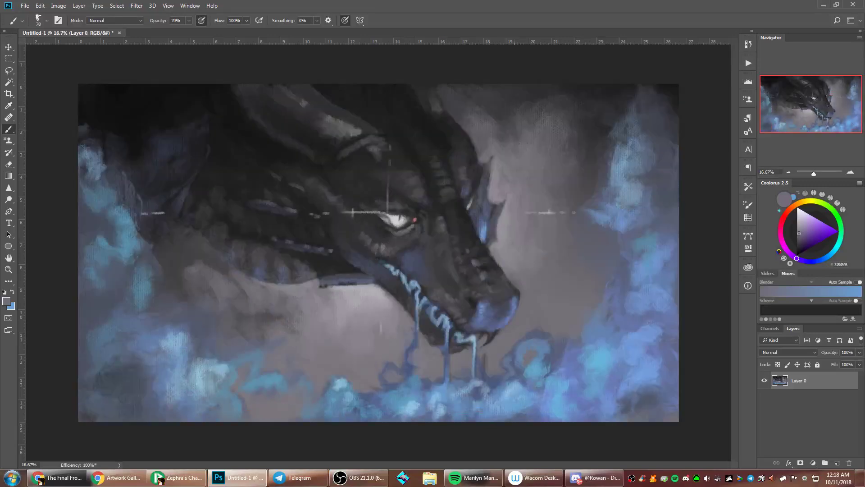
left_click(389, 294, "alt")
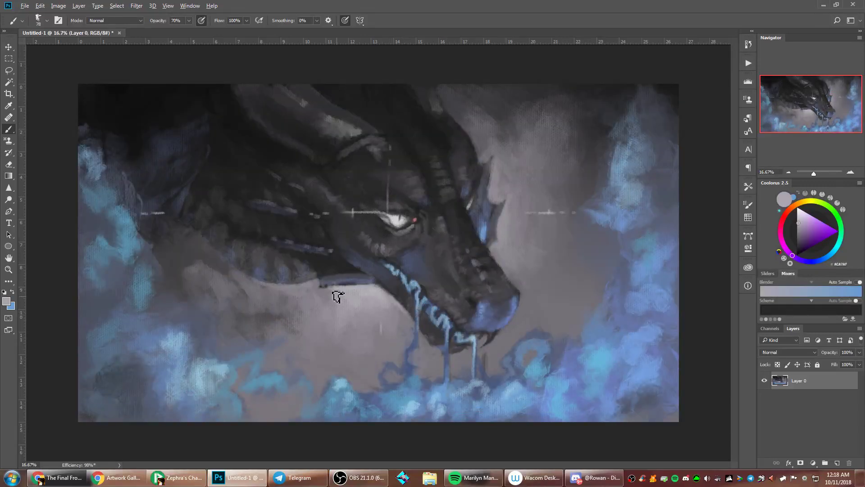
left_click(360, 284, "alt")
mouse_move(322, 289)
left_mouse_down()
mouse_move(336, 288)
mouse_move(317, 289)
left_mouse_up()
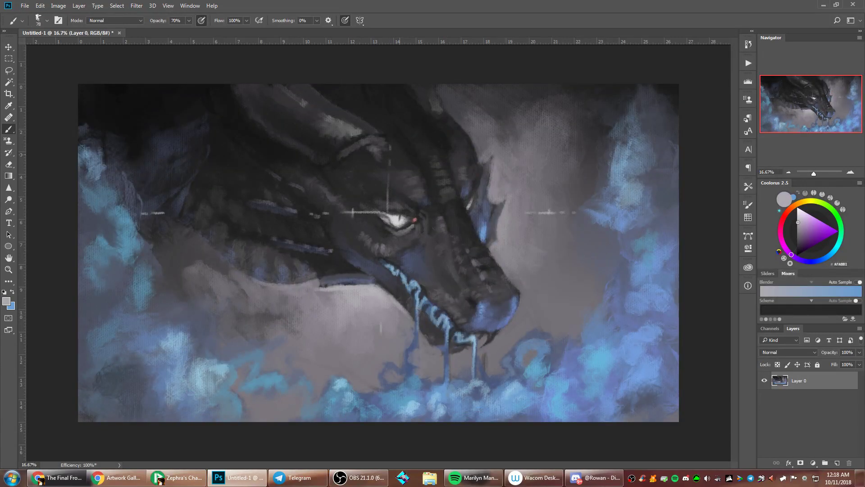
Darken the cheek and neck behind the jaw with sampled near-black tones, using 100 and 369 px brushes
right_click(455, 166)
left_click(530, 188)
left_click(312, 257, "alt")
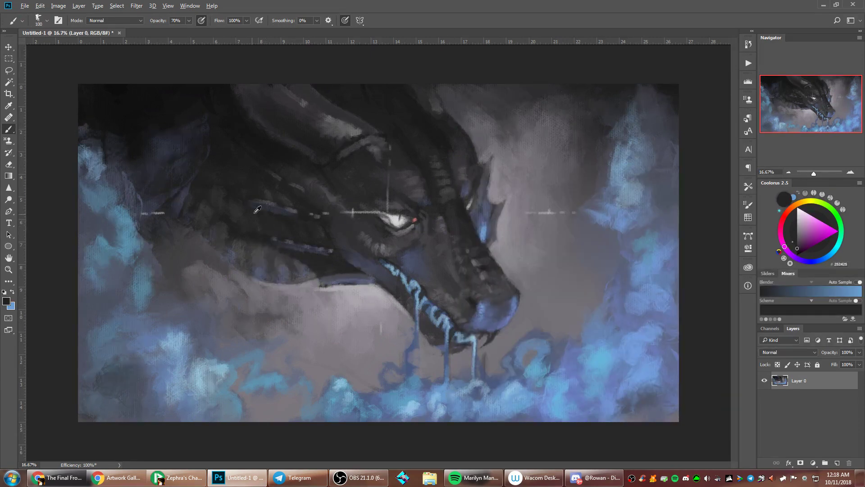
left_click(242, 220, "alt")
left_click(236, 213, "alt")
right_click(381, 131)
left_click(246, 175)
Paint a blue rim light along the neck beneath the horn with sampled smoke blue, edging it with dark tones using a 146 px brush
right_click(430, 132)
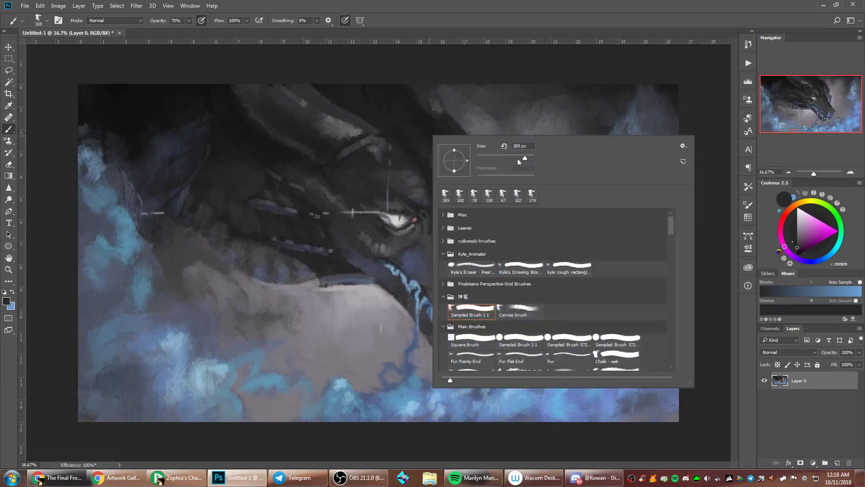
left_click_drag(521, 159, 513, 159)
left_click(150, 334, "alt")
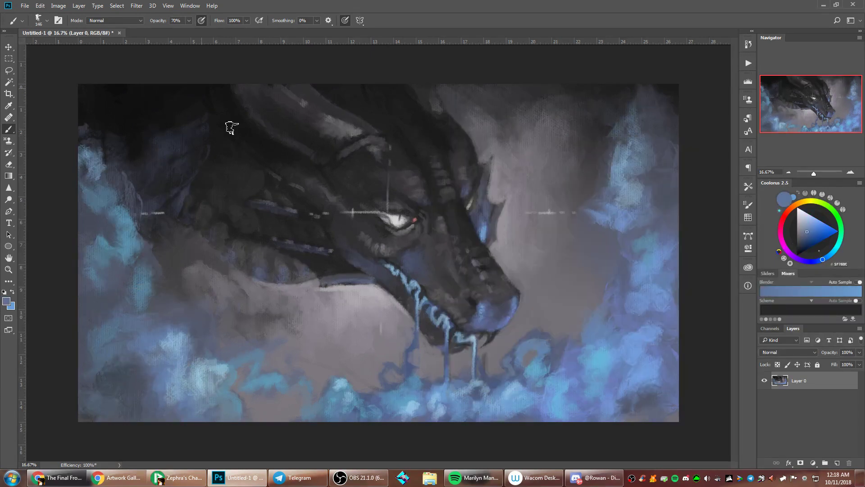
left_click_drag(204, 91, 278, 170)
left_click(247, 136, "alt")
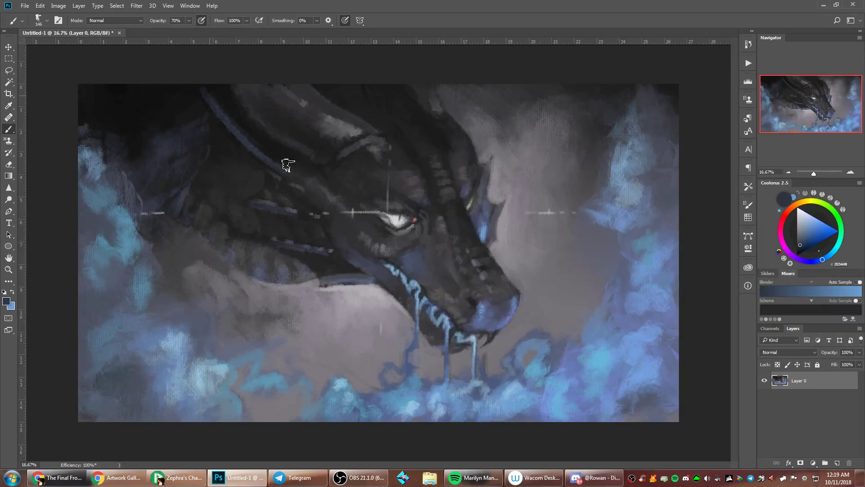
left_click(235, 146, "alt")
left_click_drag(239, 150, 292, 184)
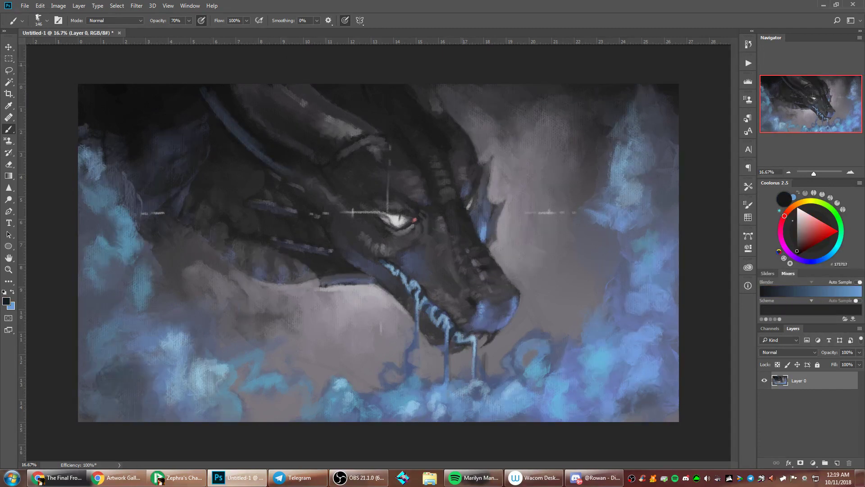
Shape and highlight the small horn atop the forehead with sampled near-black and grey tones, using 146 and 78 px brushes
left_click(246, 234, "alt")
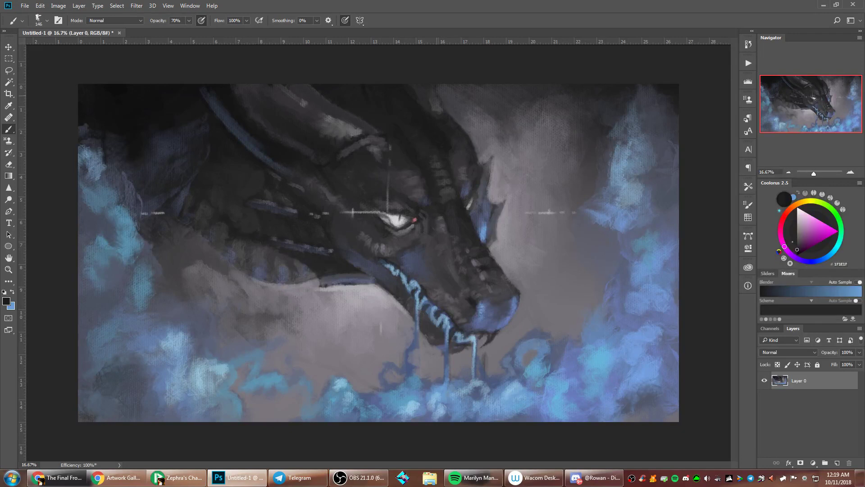
left_click(414, 177, "alt")
left_click(404, 112, "alt")
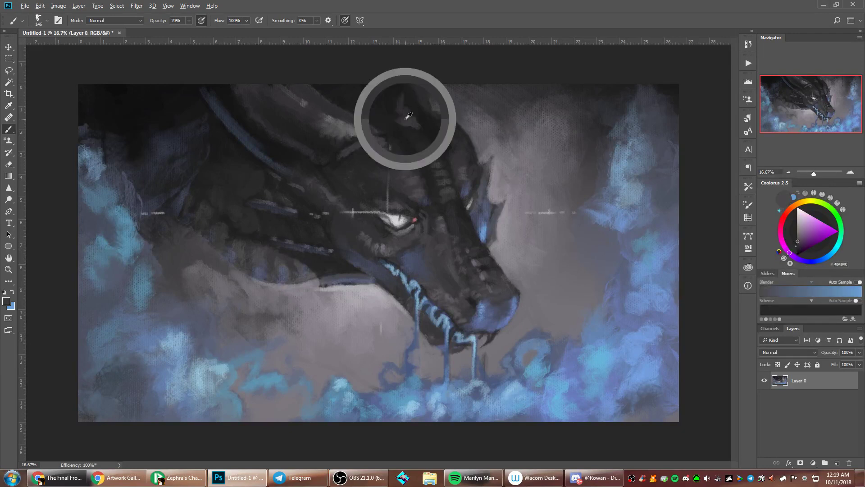
left_click(387, 100, "alt")
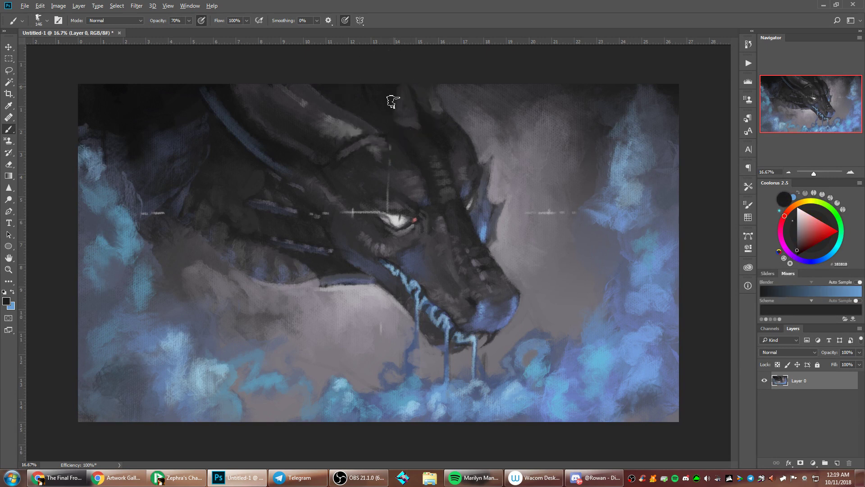
left_click(415, 123, "alt")
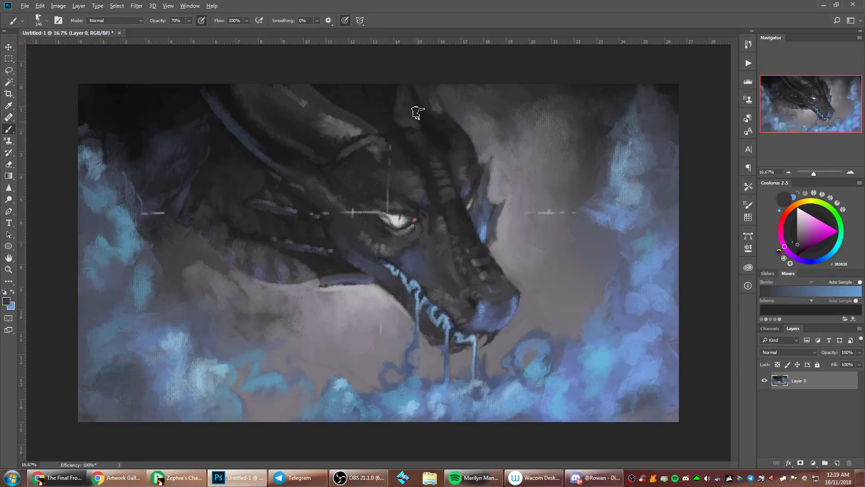
left_click(417, 133, "alt")
left_click(348, 127, "alt")
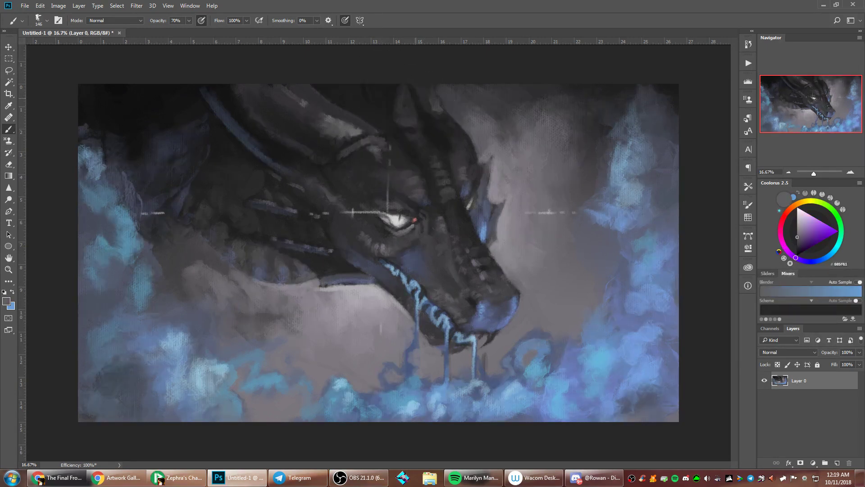
right_click(444, 100)
left_click(413, 117)
mouse_move(411, 125)
left_mouse_down()
mouse_move(410, 96)
mouse_move(413, 128)
mouse_move(396, 87)
left_mouse_up()
Add sampled light-blue rim highlights along the large horn's lower edge and flip the canvas horizontally
left_click(170, 341, "alt")
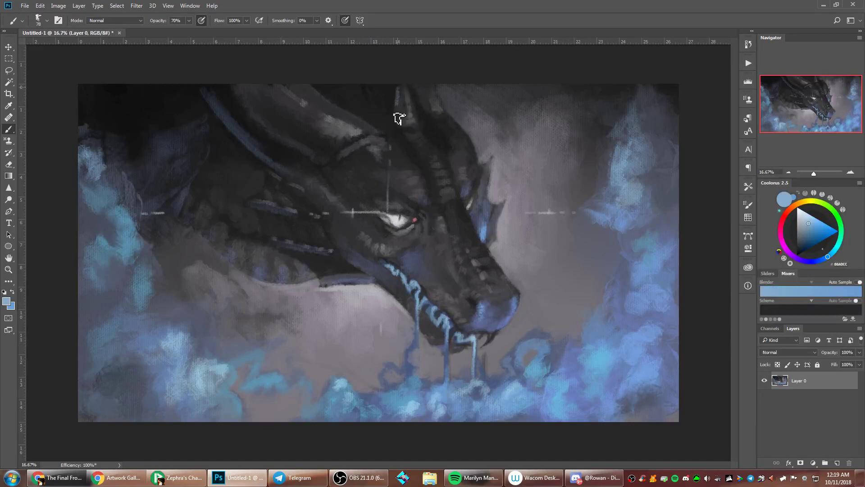
left_click_drag(208, 101, 268, 164)
key("ctrl+shift+h")
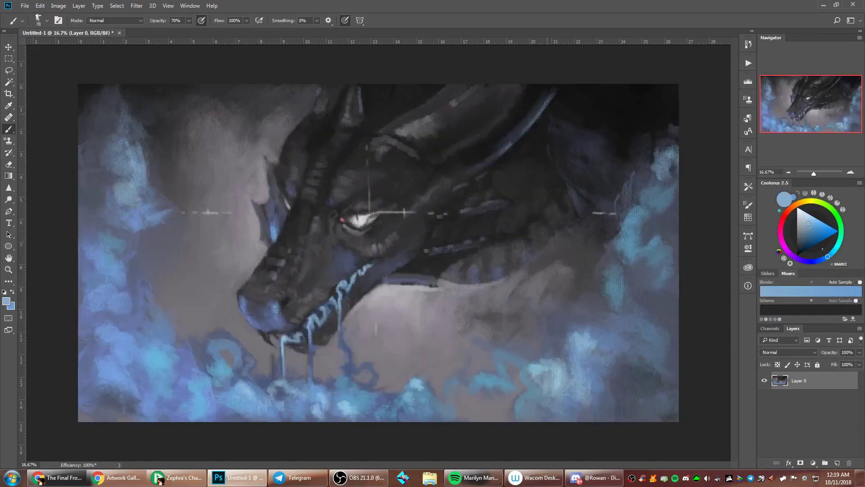
Paint a soft blue glow on the cheek behind the corner of the mouth, blending with sampled blue-grey tones and a 202 px brush
right_click(467, 201)
left_click(556, 220)
left_click_drag(385, 270, 402, 259)
left_click(409, 235, "alt")
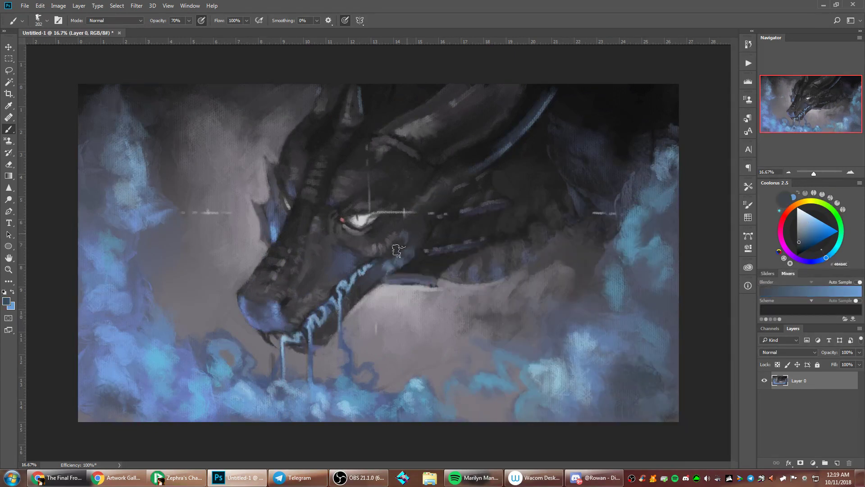
left_click(406, 236, "alt")
left_click(387, 267, "alt")
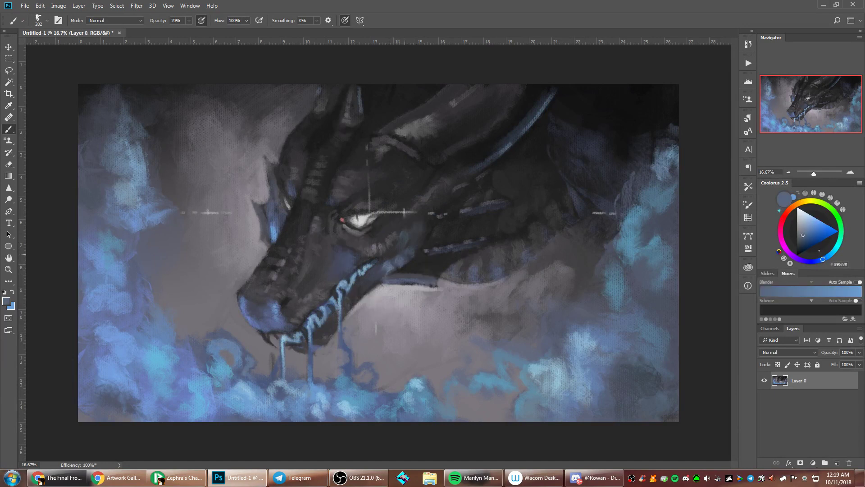
Paint the eye's inner corner and lower rim in a brightened sampled pinkish red with a 56 px brush
right_click(625, 183)
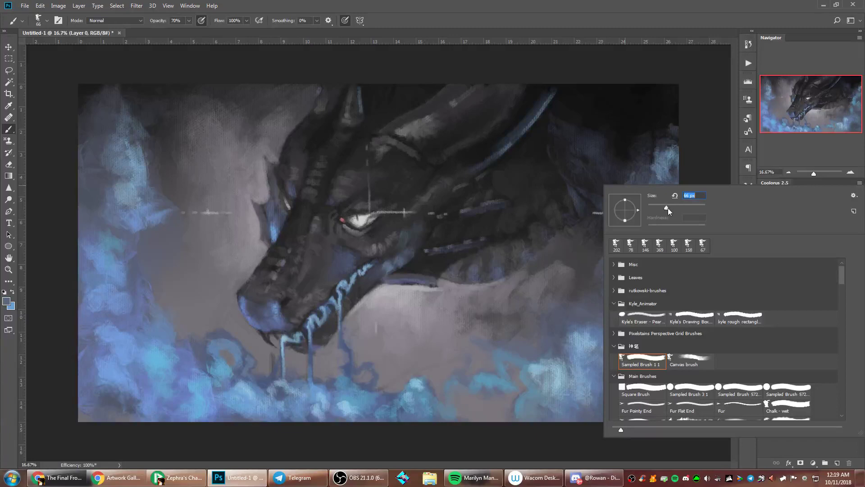
key("Return")
left_click(345, 222, "alt")
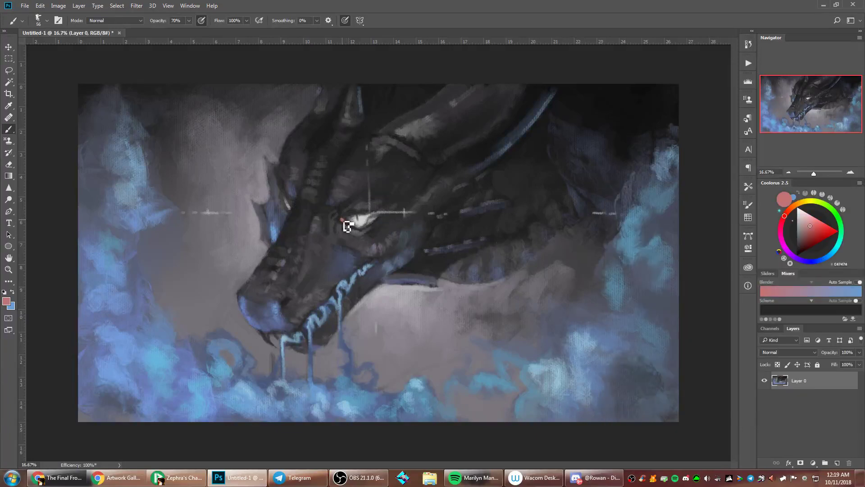
left_click(814, 221)
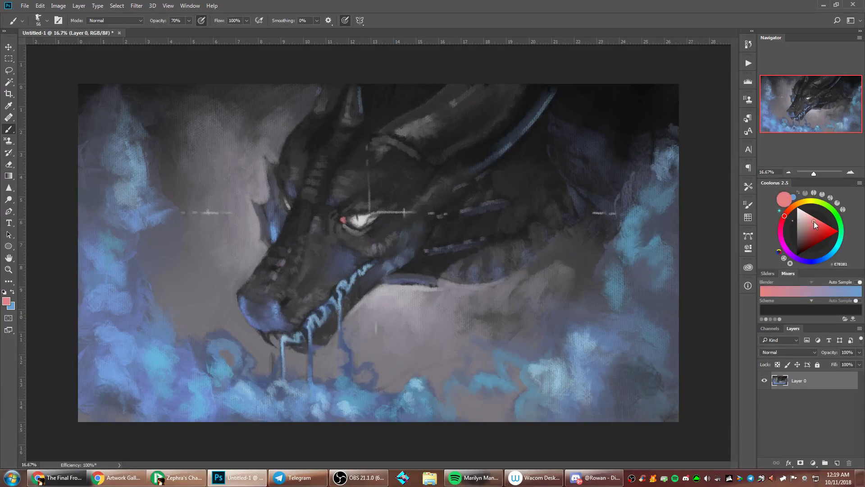
mouse_move(342, 219)
left_mouse_down()
mouse_move(360, 225)
mouse_move(353, 222)
left_mouse_up()
Brighten the white of the eye with a sampled pale grey lightened to near-white
left_click(353, 221, "alt")
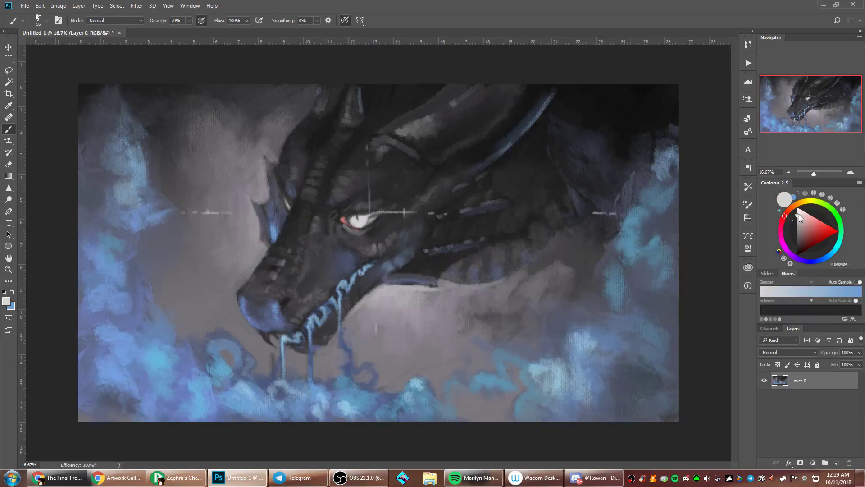
left_click_drag(799, 214, 797, 211)
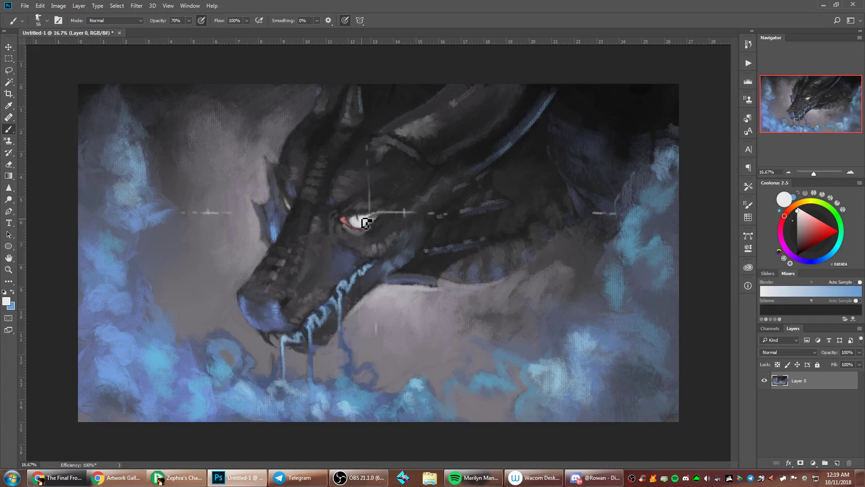
left_click_drag(366, 222, 377, 220)
Refine the eyelids and the skin around the eye with sampled dark and mauve-grey tones, using 56 and 67 px brushes
left_click(351, 231, "alt")
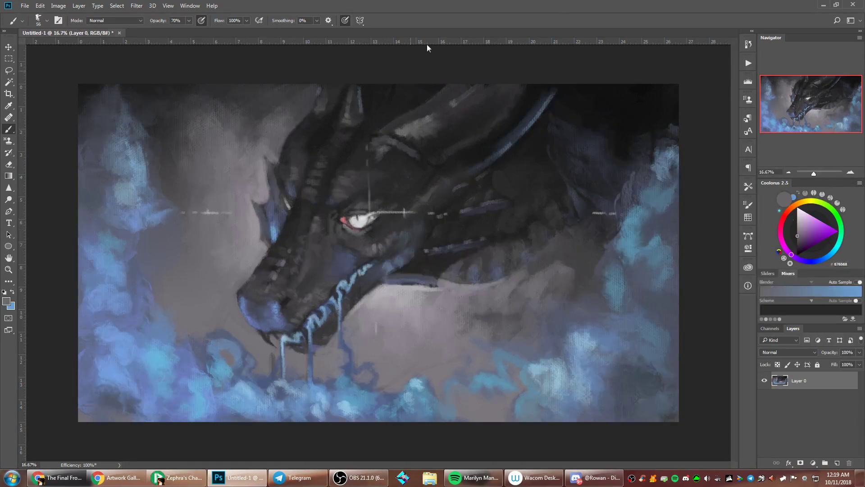
left_click(358, 208, "alt")
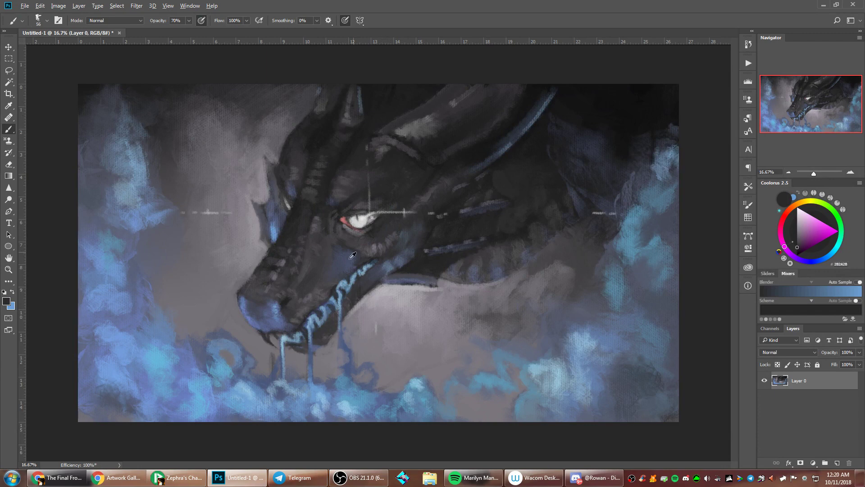
left_click(349, 229, "alt")
right_click(408, 170)
left_click_drag(472, 191, 474, 191)
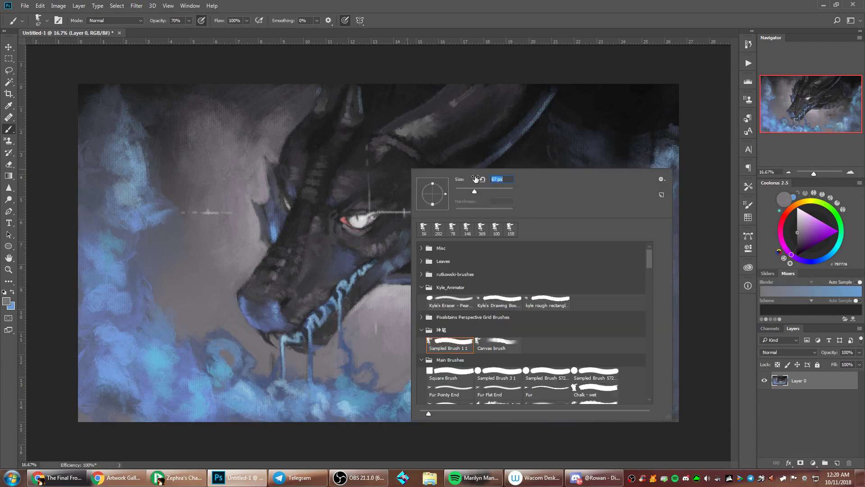
key("Return")
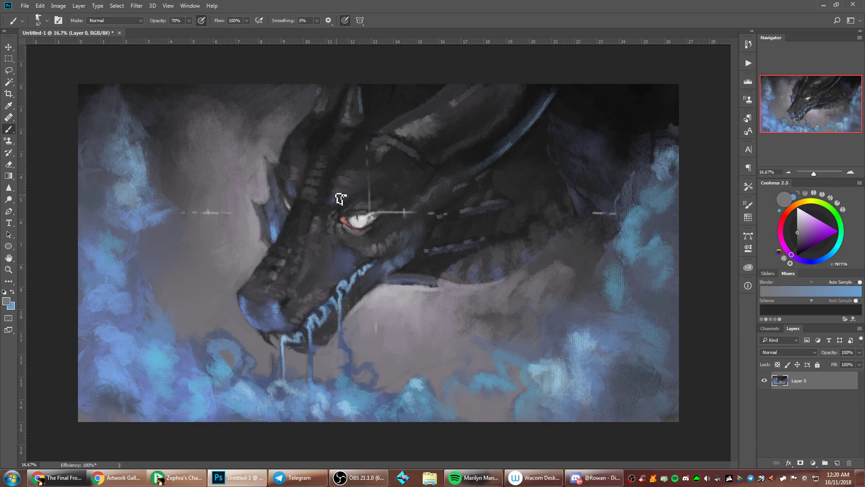
Flip the canvas horizontally and refine the eye's dark outline and pale interior with sampled tones, setting the brush to 99 and 50 px
right_click(452, 143)
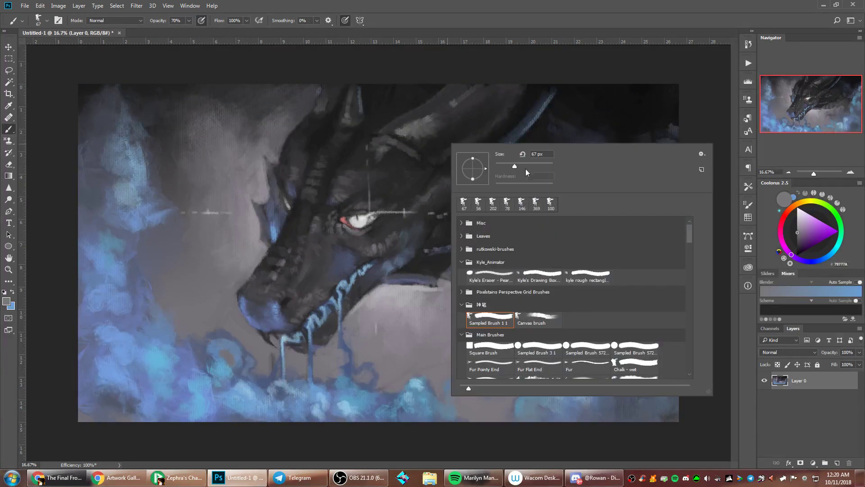
left_click(524, 167)
left_click(536, 138)
key("ctrl+shift+h")
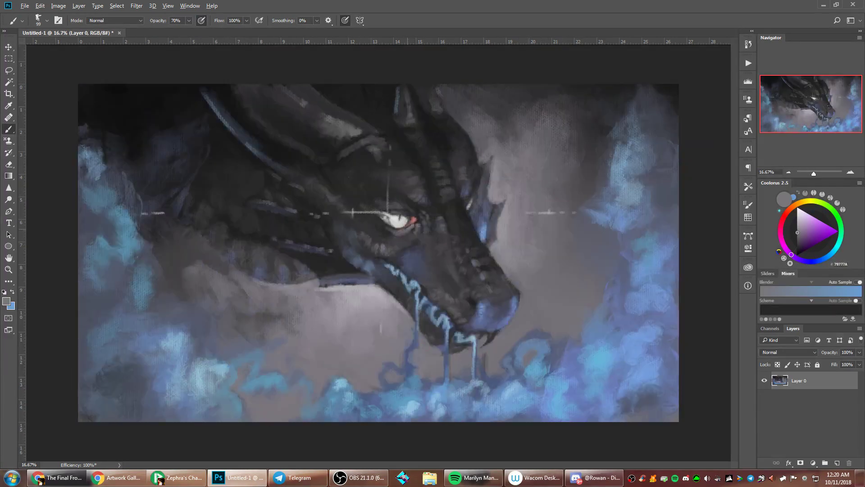
left_click(412, 212, "alt")
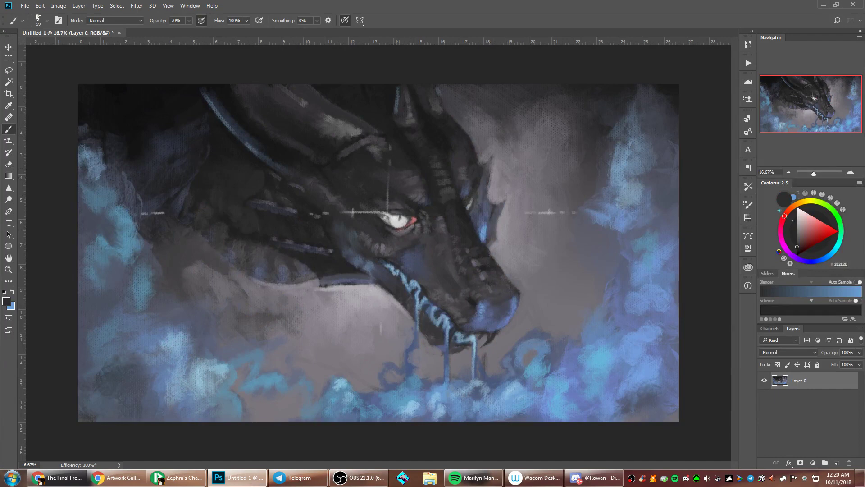
right_click(496, 156)
type("50")
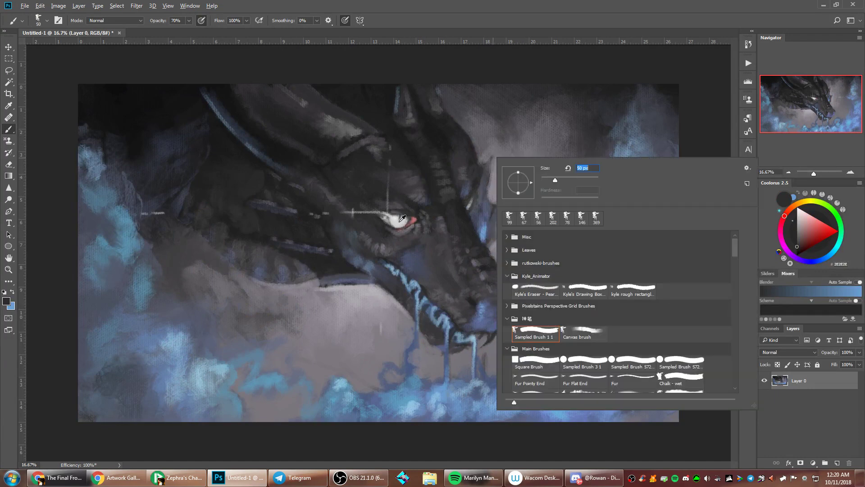
key("Return")
left_click(399, 222, "alt")
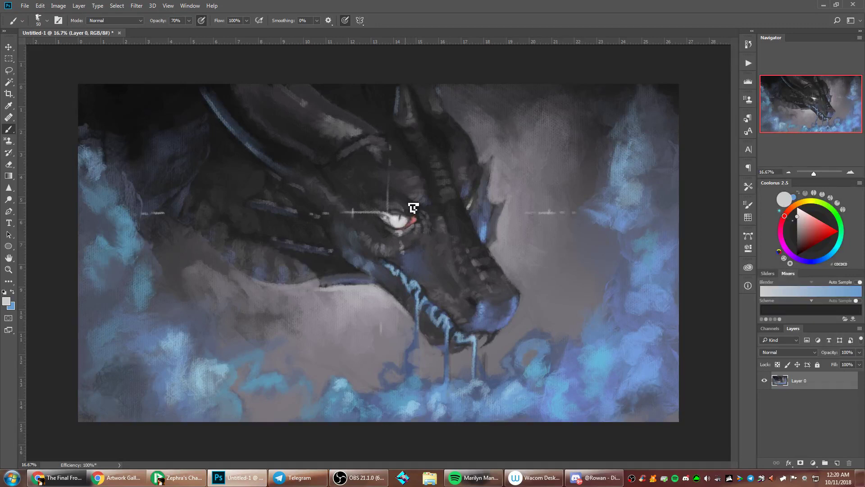
Paint wrinkles below the eye and on the inner brow with sampled mauve-grey and dark tones, using an 86 px brush
right_click(555, 163)
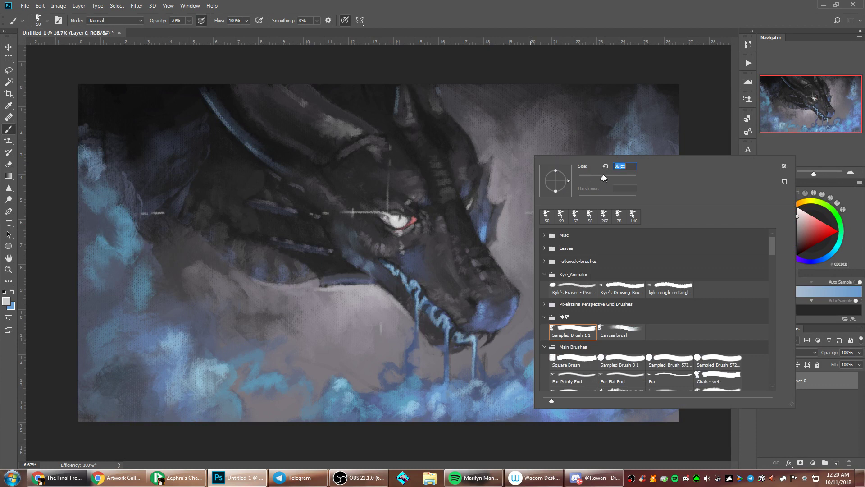
left_click(397, 249)
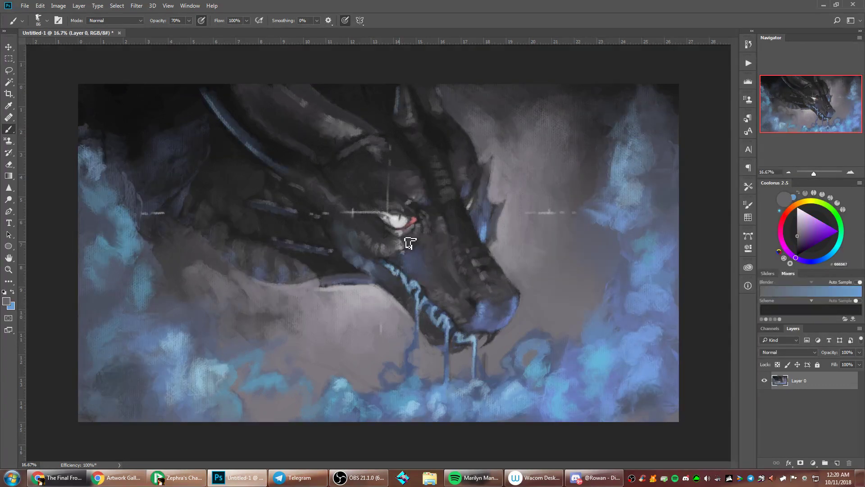
left_click(409, 241, "alt")
left_click(403, 230, "alt")
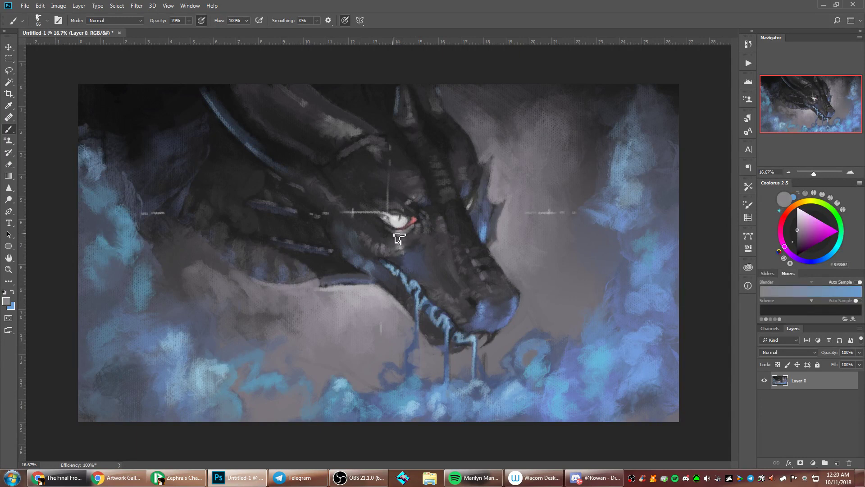
mouse_move(412, 207)
left_mouse_down()
mouse_move(405, 204)
mouse_move(414, 202)
left_mouse_up()
left_click(407, 201, "alt")
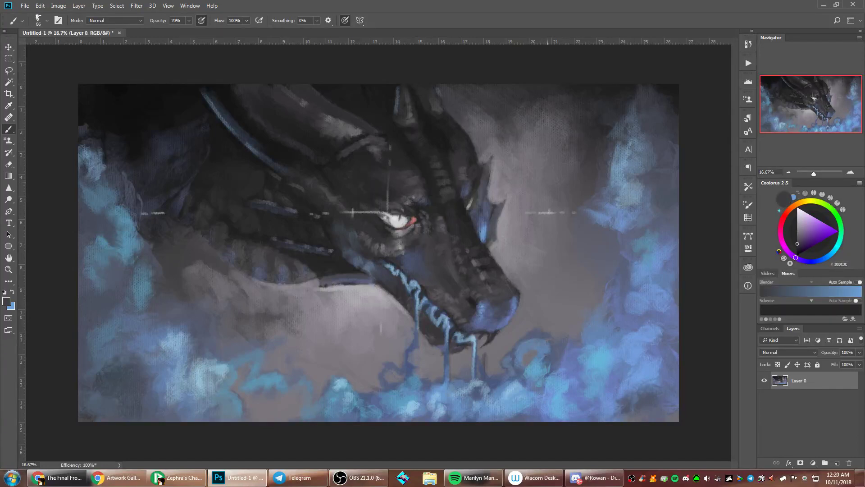
Accent the skin folds beneath and in front of the eye with sampled greys, using 91 and 56 px brushes
right_click(554, 183)
left_click_drag(623, 202, 625, 203)
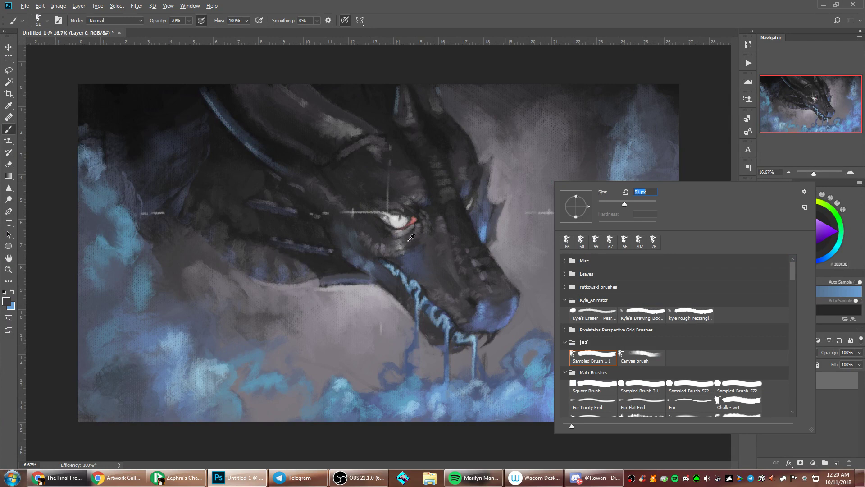
left_click(403, 245)
right_click(560, 166)
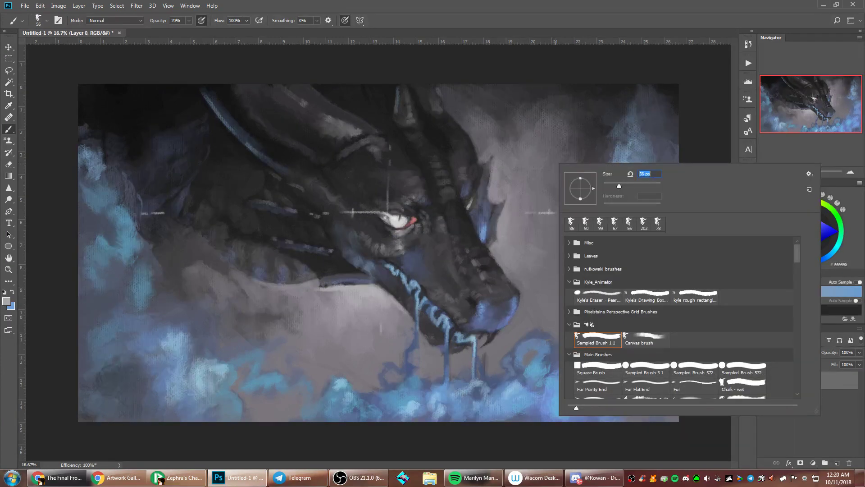
left_click(447, 242)
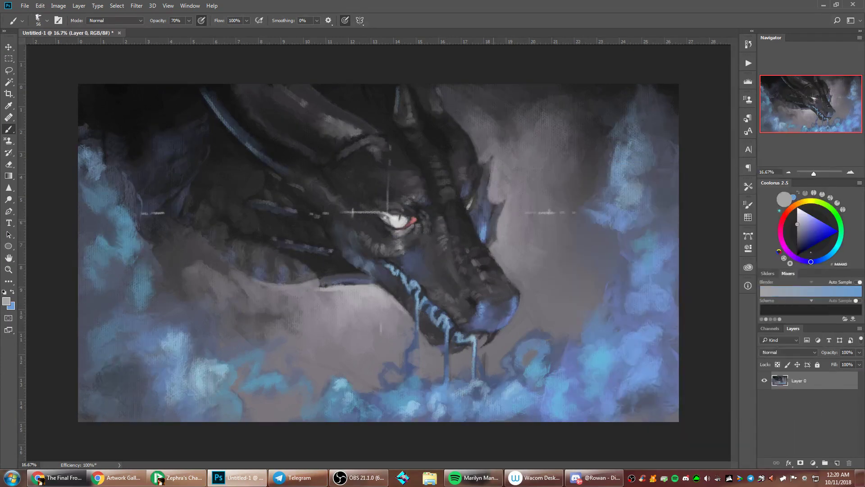
Paint blue reflected light on the cheek between the eye and the drool with sampled blues, using 149 and 102 px brushes
right_click(570, 185)
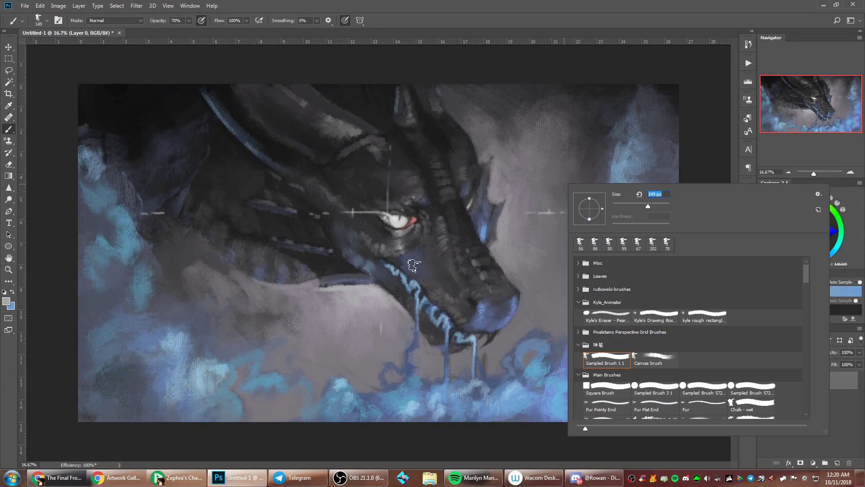
left_click(419, 384, "alt")
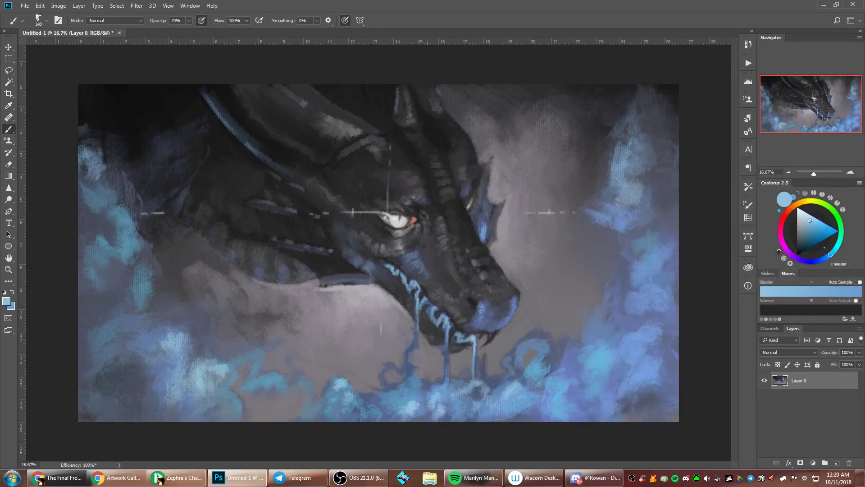
left_click(414, 251, "alt")
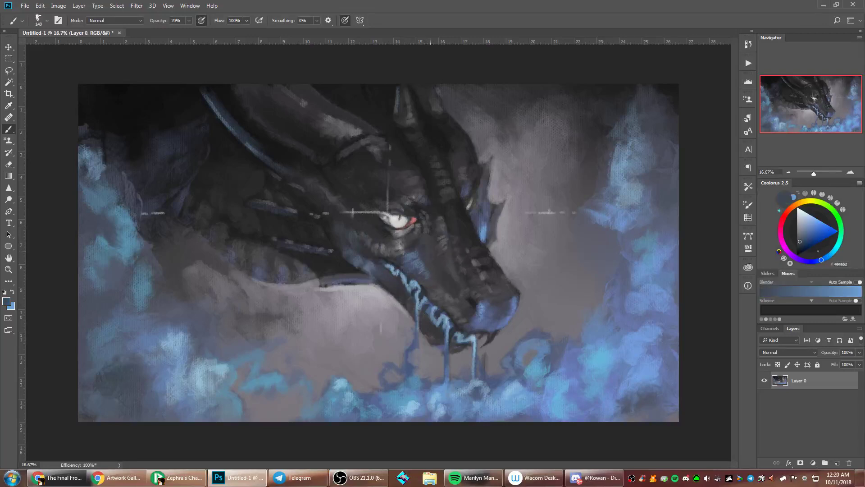
right_click(525, 216)
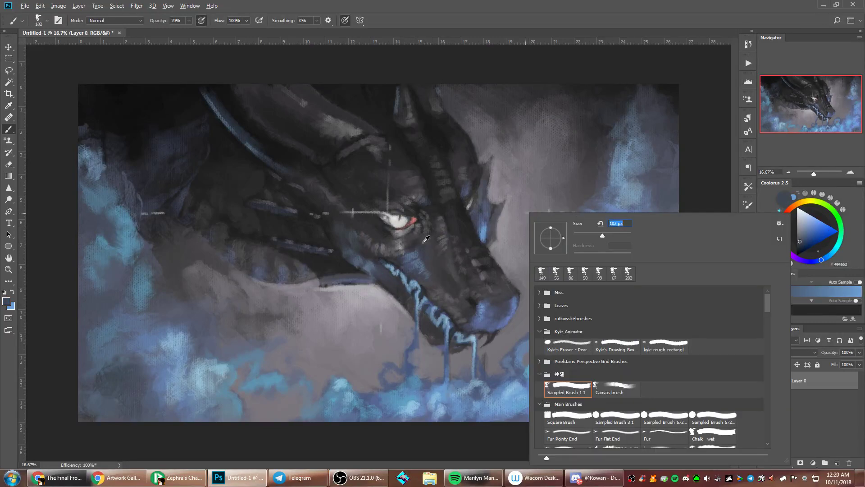
left_click(415, 250, "alt")
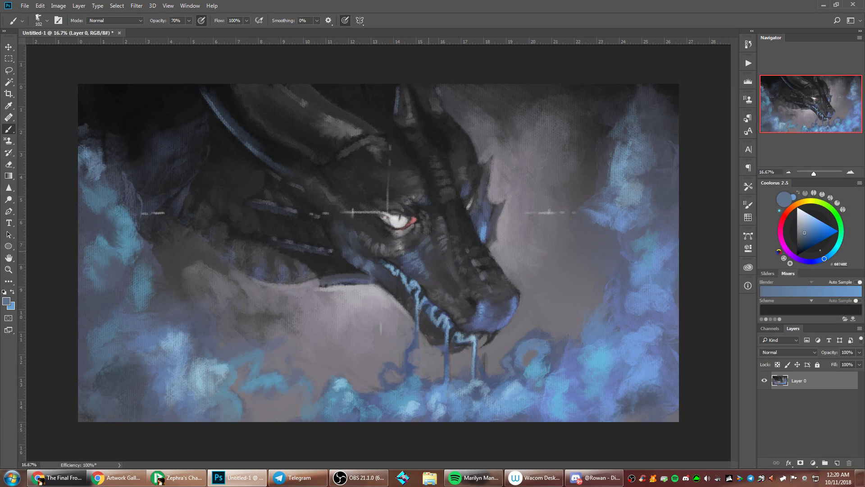
Blend the blue cheek light toward the snout with sampled dark blues and flip the canvas horizontally
left_click(416, 245, "alt")
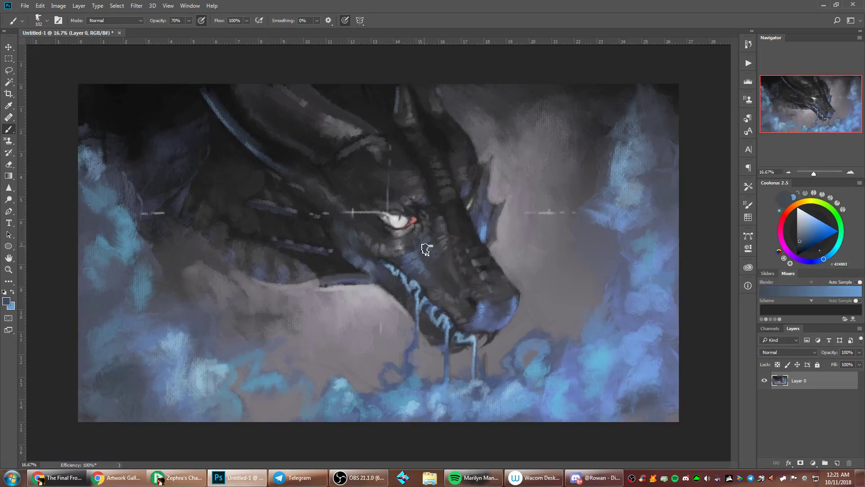
left_click(429, 271, "alt")
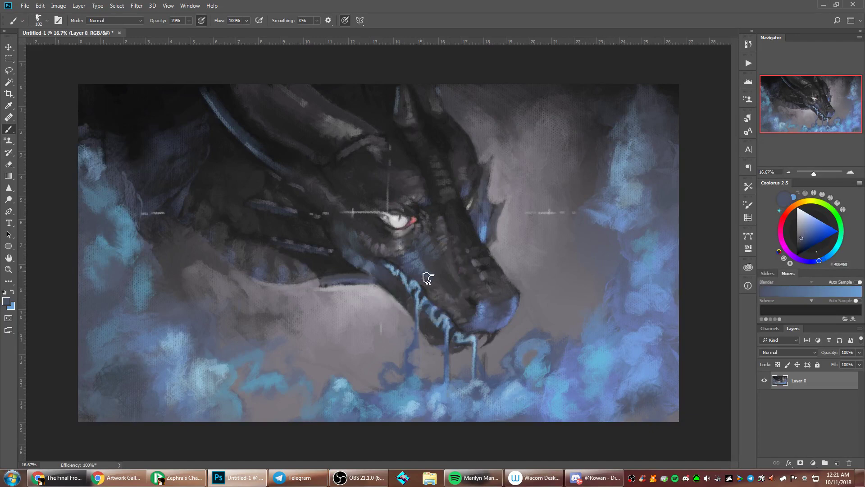
key("ctrl+shift+h")
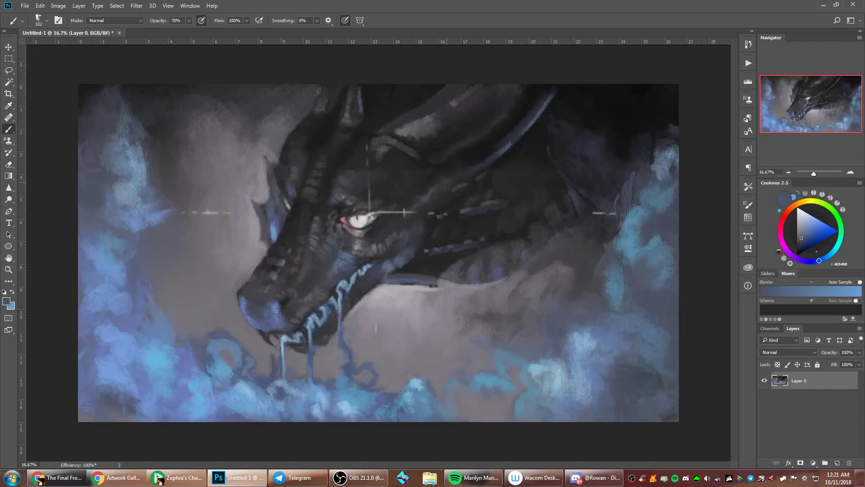
Paint blue rim light behind the brow and along the large horn's lower edge with sampled blues, using a 168 px brush
left_click(416, 400, "alt")
right_click(529, 197)
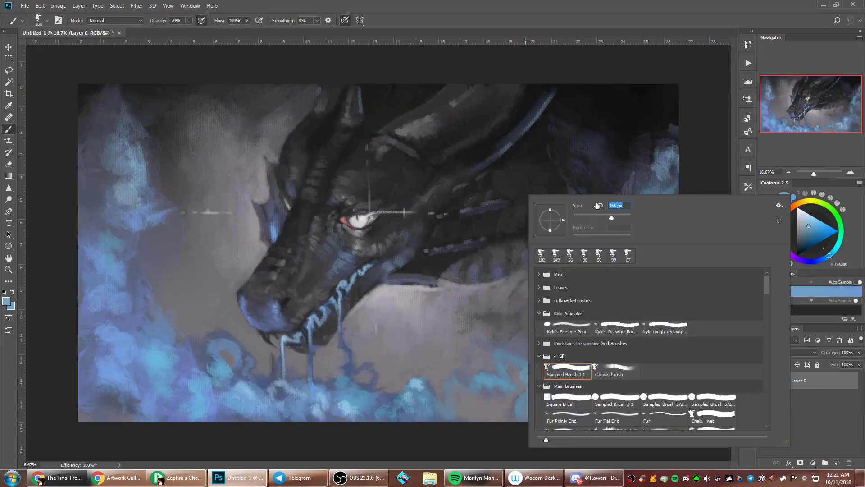
mouse_move(397, 193)
left_mouse_down()
mouse_move(401, 201)
mouse_move(427, 182)
left_mouse_up()
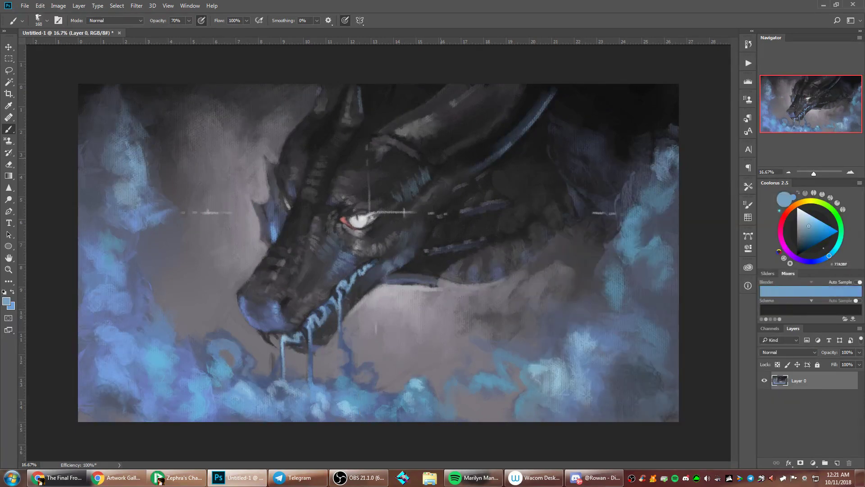
left_click(522, 144, "alt")
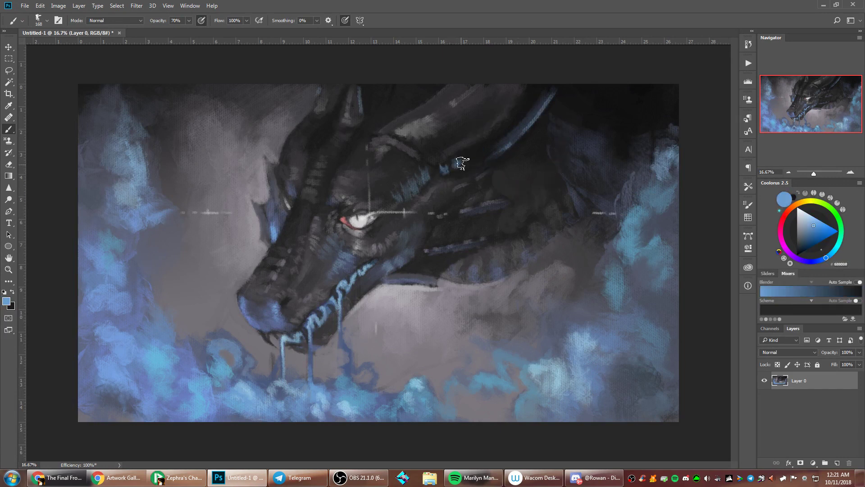
left_click_drag(461, 163, 502, 148)
left_click(518, 153, "alt")
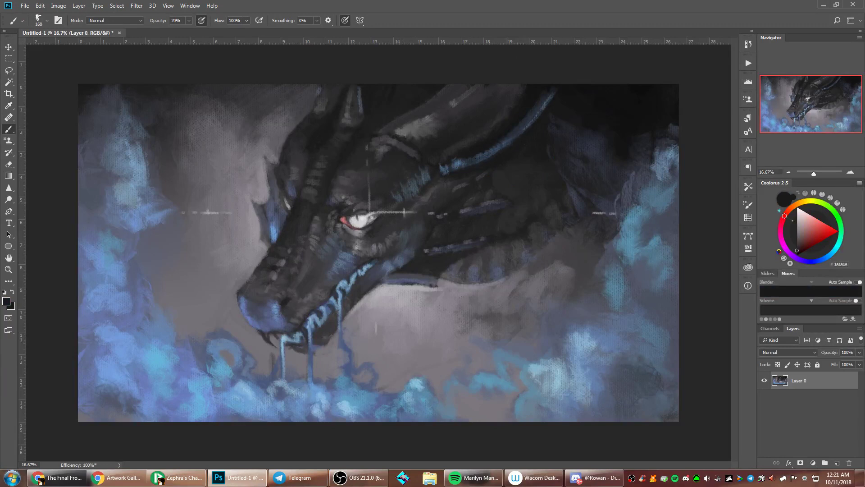
left_click(406, 187, "alt")
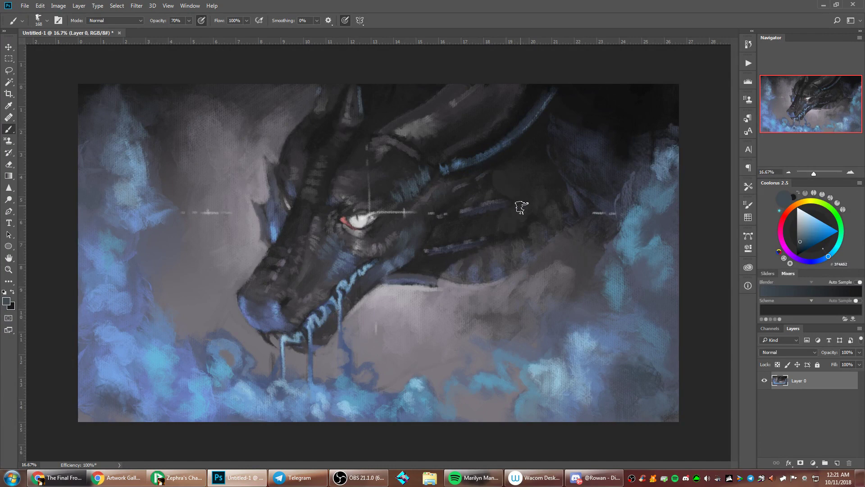
Flip the canvas horizontally and paint small spikes between the horns with sampled greys and muted blues, using an 89 px brush
key("ctrl+shift+h")
right_click(560, 173)
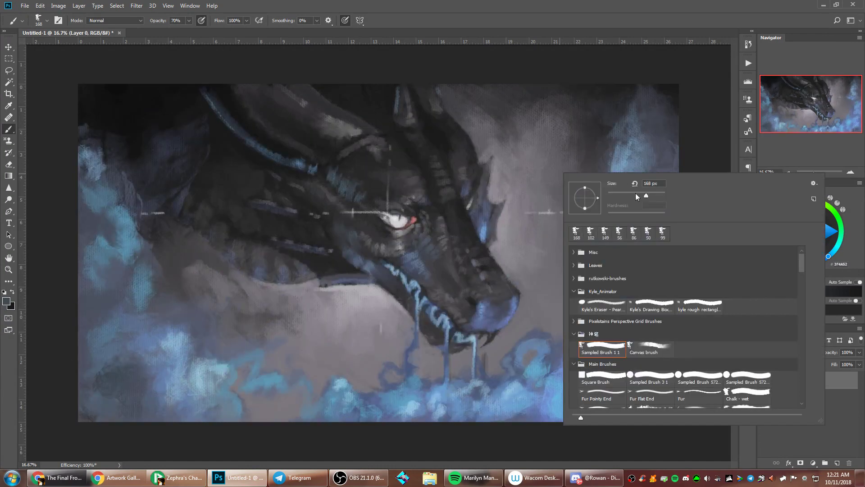
left_click(412, 106, "alt")
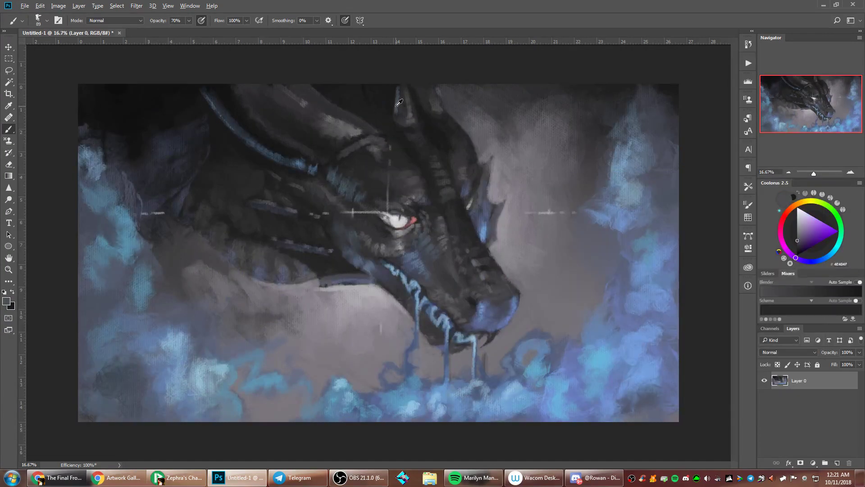
left_click_drag(365, 85, 369, 97)
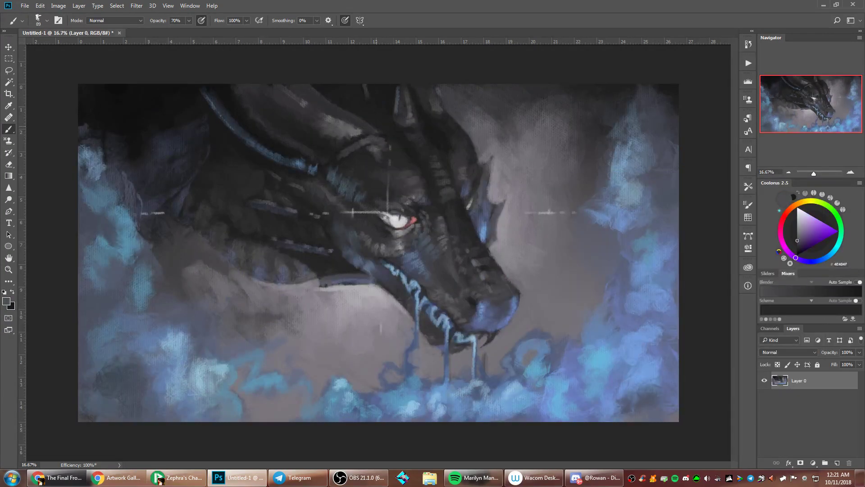
left_click(414, 113, "alt")
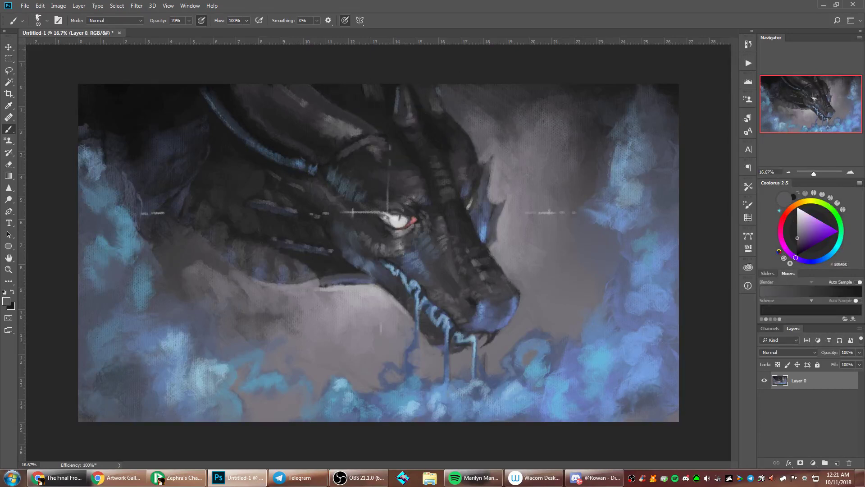
left_click(385, 92, "alt")
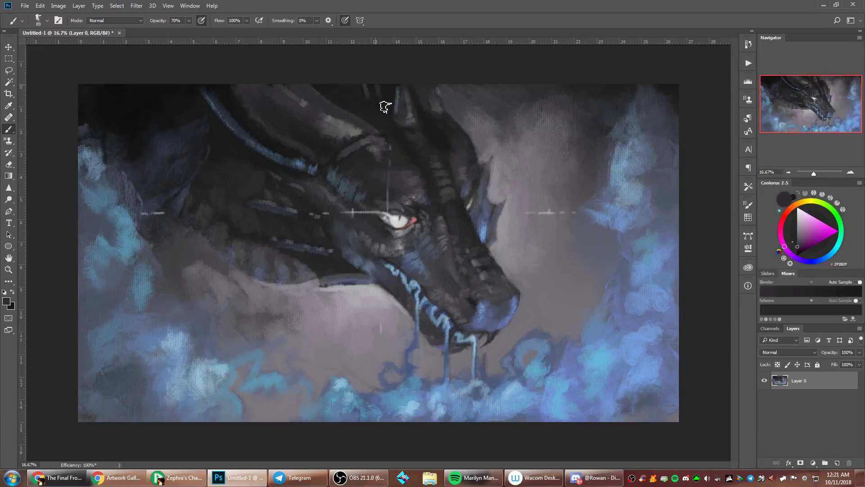
left_click(396, 106, "alt")
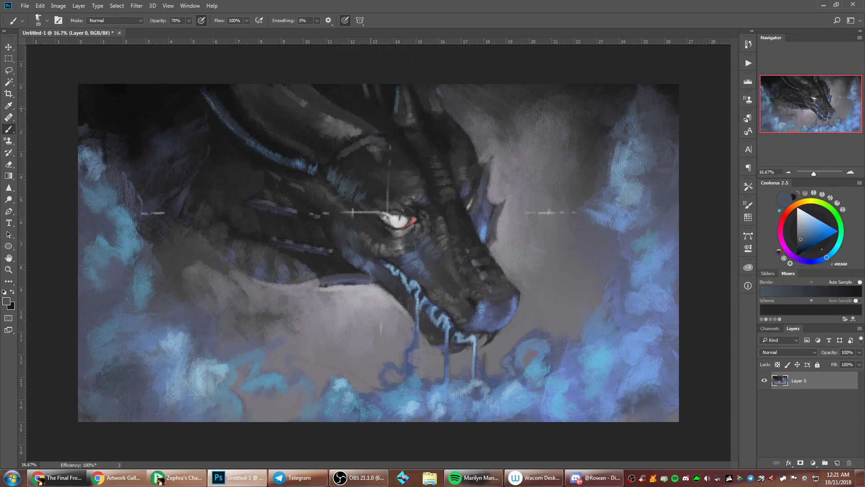
left_click(371, 102, "alt")
left_click(371, 97, "alt")
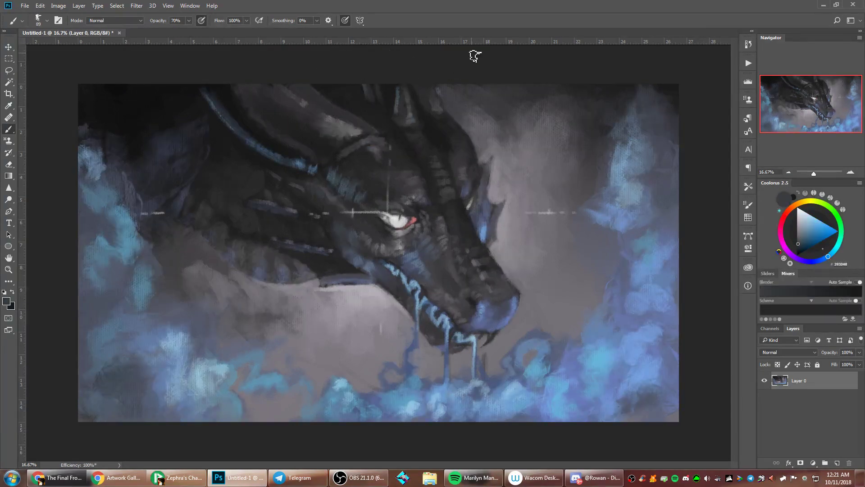
Paint a blue smoke plume in the dark background behind the horns with sampled blue and dark tones, using a 385 px brush
right_click(504, 120)
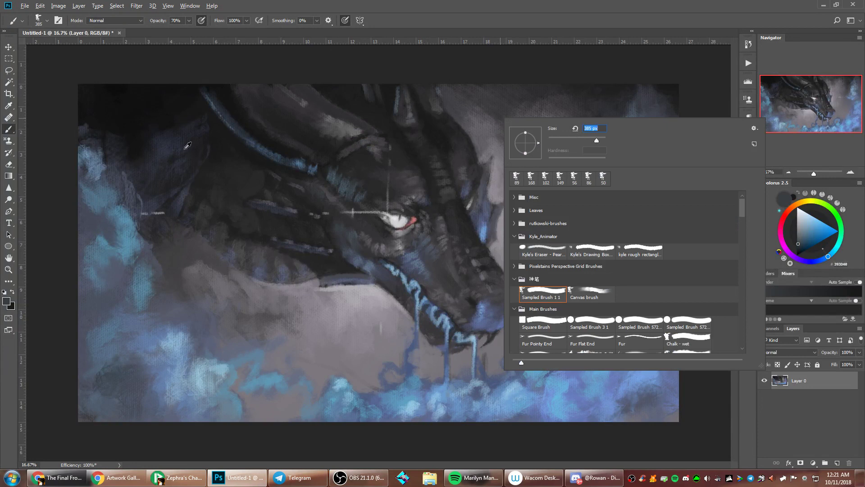
left_click(174, 140, "alt")
left_click_drag(169, 116, 144, 132)
mouse_move(212, 144)
left_mouse_down()
mouse_move(209, 163)
mouse_move(165, 93)
mouse_move(133, 96)
mouse_move(156, 173)
left_mouse_up()
left_click(127, 216, "alt")
left_click_drag(141, 134, 129, 151)
left_click(129, 152, "alt")
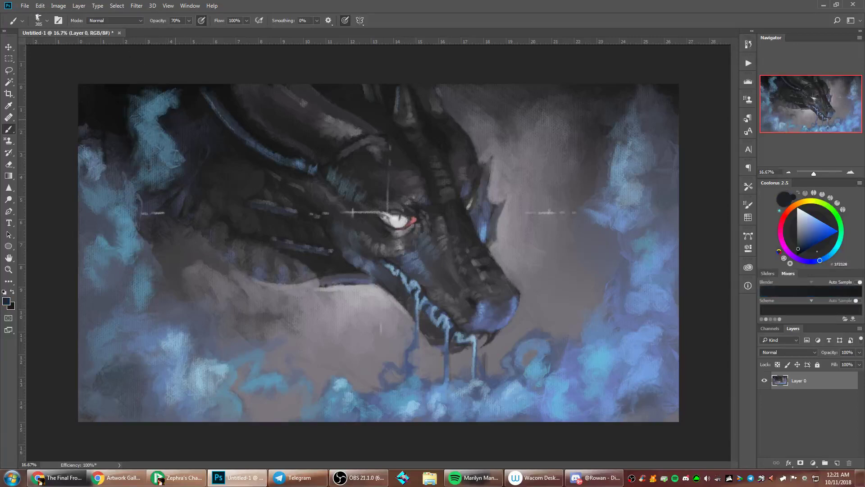
left_click_drag(169, 121, 152, 138)
mouse_move(167, 102)
left_mouse_down()
mouse_move(126, 160)
mouse_move(141, 170)
left_mouse_up()
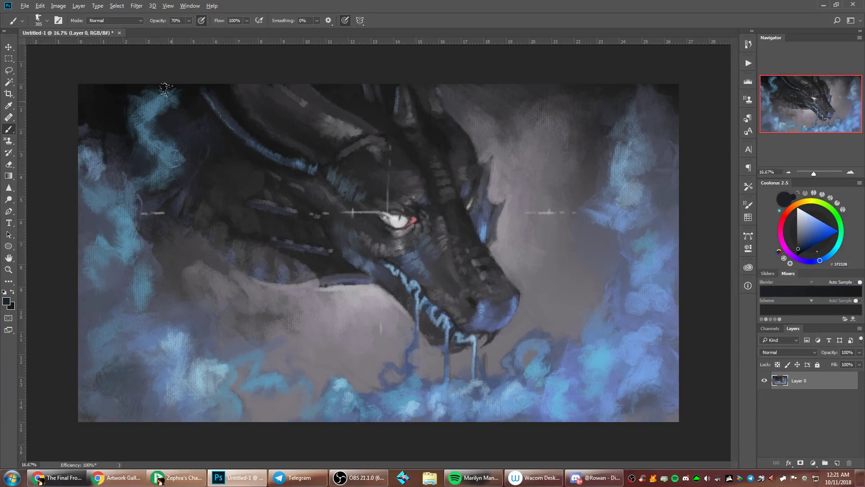
left_click(170, 116, "alt")
left_click_drag(170, 98, 167, 105)
Add a thin curling wisp beside the new smoke plume with sampled blues, using a 124 px brush
right_click(214, 159)
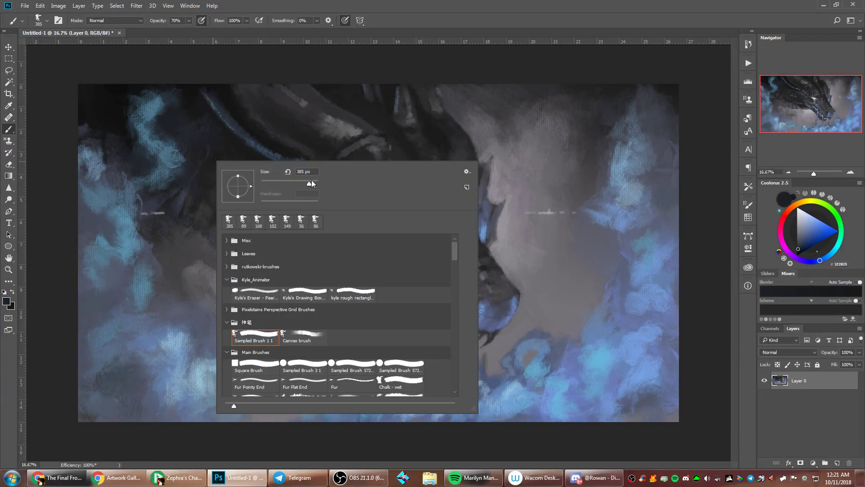
left_click(160, 147)
left_click(153, 149, "alt")
mouse_move(149, 128)
left_mouse_down()
mouse_move(99, 154)
mouse_move(104, 159)
mouse_move(116, 143)
mouse_move(108, 146)
left_mouse_up()
left_click(133, 145, "alt")
left_click(150, 144, "alt")
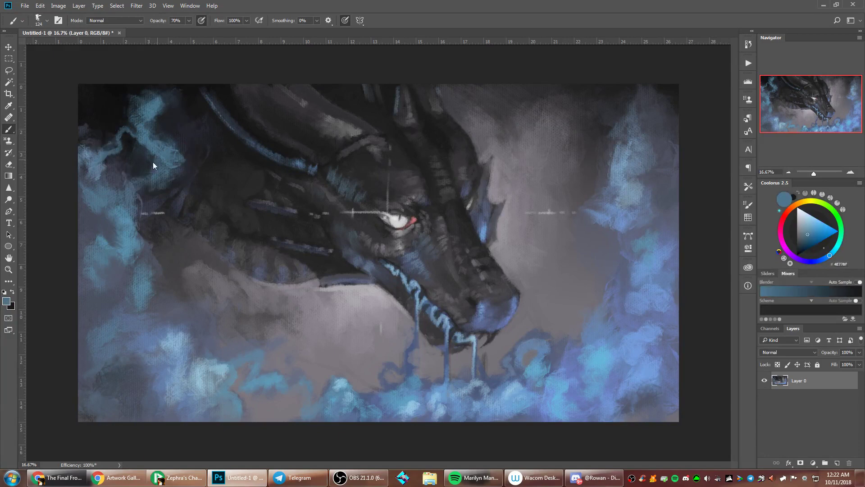
Brighten the lower smoke below the dragon's neck with a lighter blue, using a 275 px brush
right_click(554, 200)
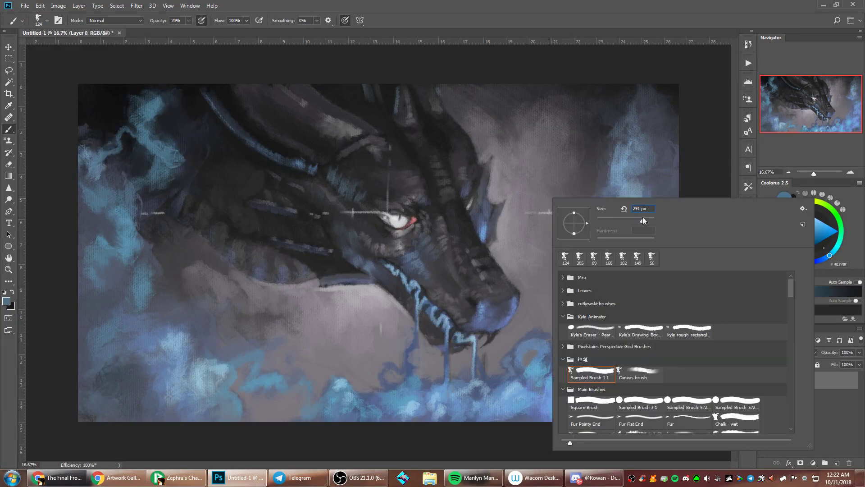
left_click(235, 395, "alt")
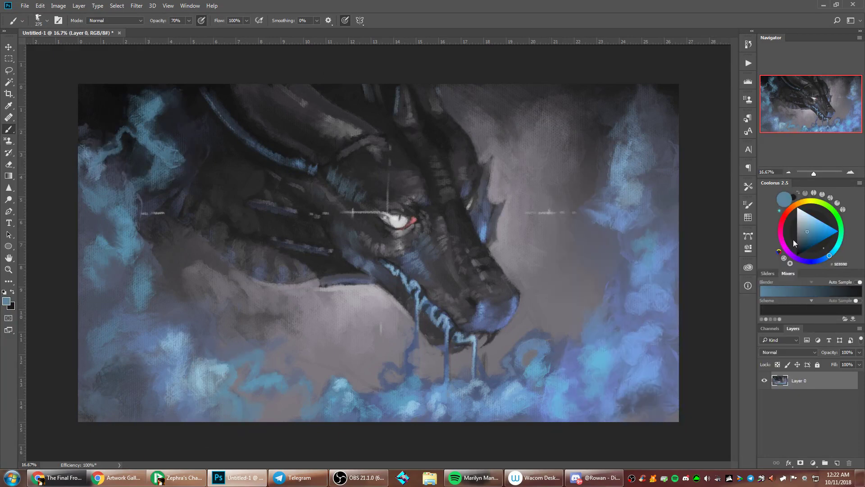
left_click(814, 223)
mouse_move(230, 394)
left_mouse_down()
mouse_move(245, 403)
mouse_move(226, 407)
mouse_move(222, 399)
left_mouse_up()
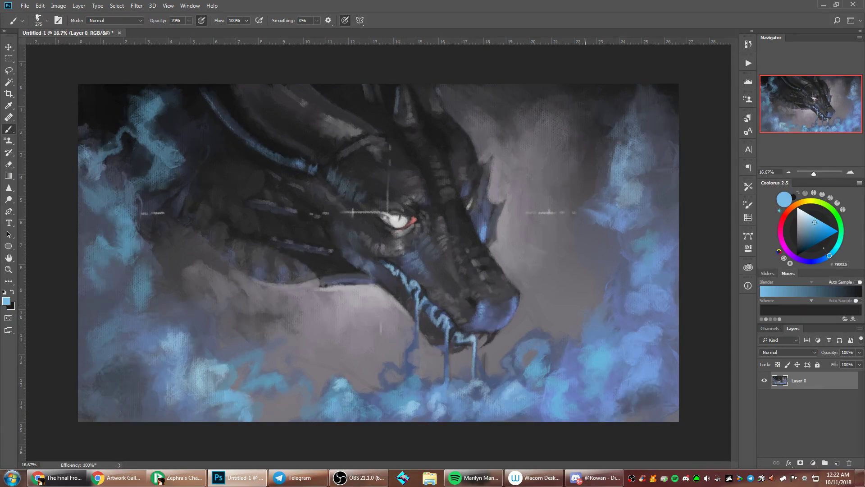
Scatter light-blue particles across the scene on a new layer, using the Sparkles brush at 3937 px
right_click(543, 217)
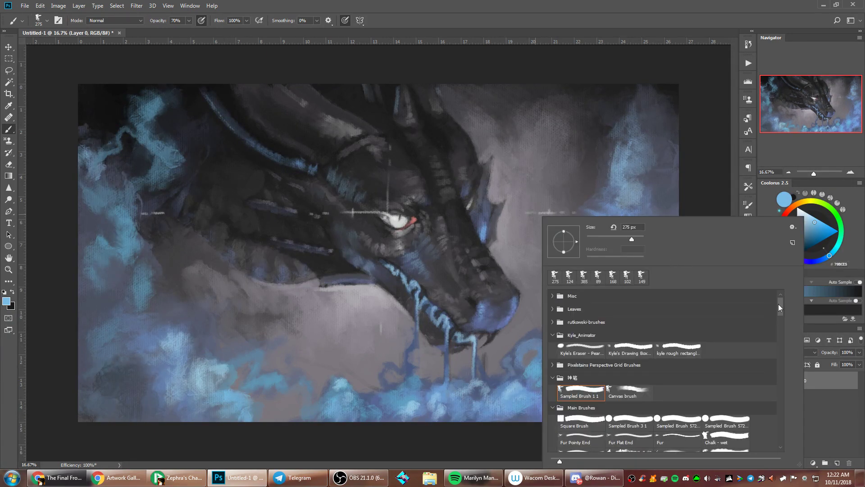
left_click_drag(777, 303, 779, 316)
left_click(677, 412)
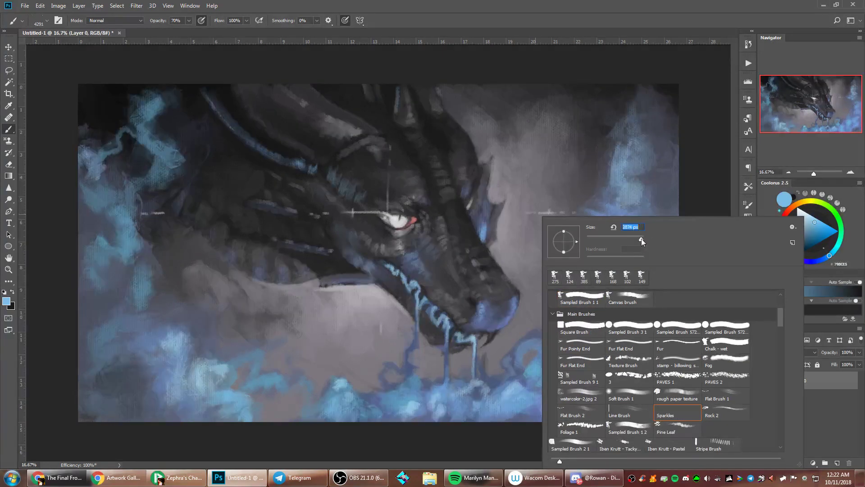
left_click_drag(642, 239, 641, 239)
left_click(774, 209)
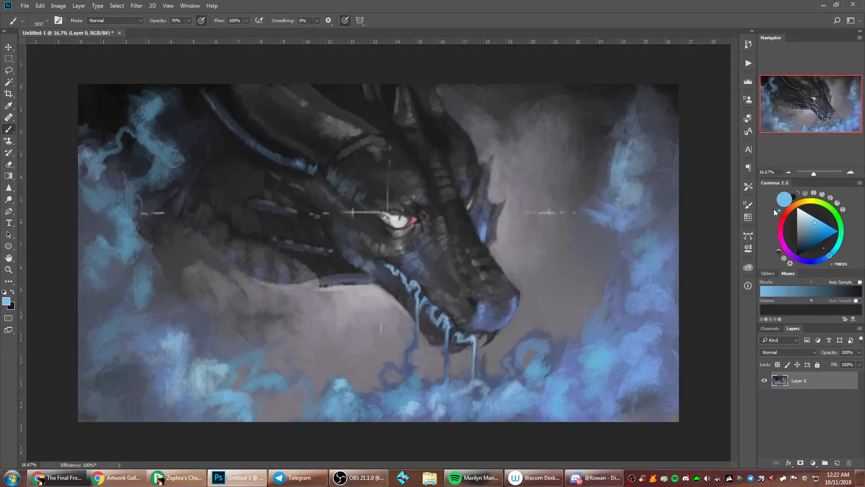
left_click(838, 463)
left_click(515, 384, "alt")
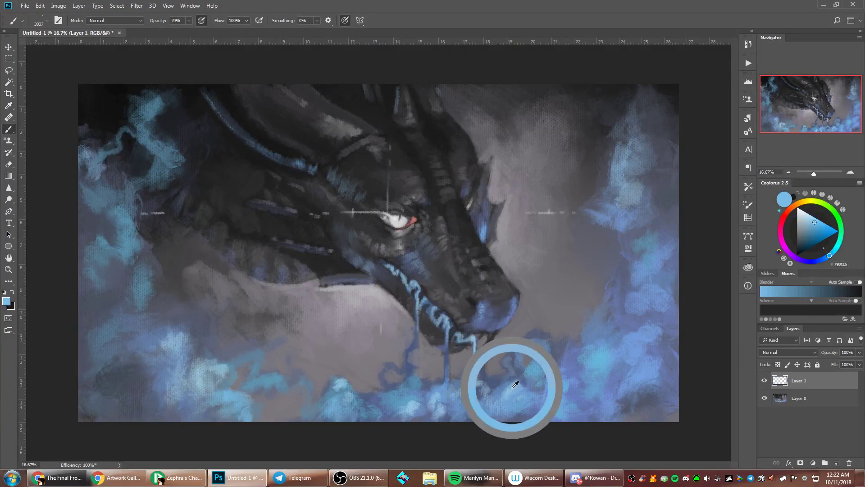
mouse_move(536, 198)
left_mouse_down()
mouse_move(442, 235)
mouse_move(314, 321)
left_mouse_up()
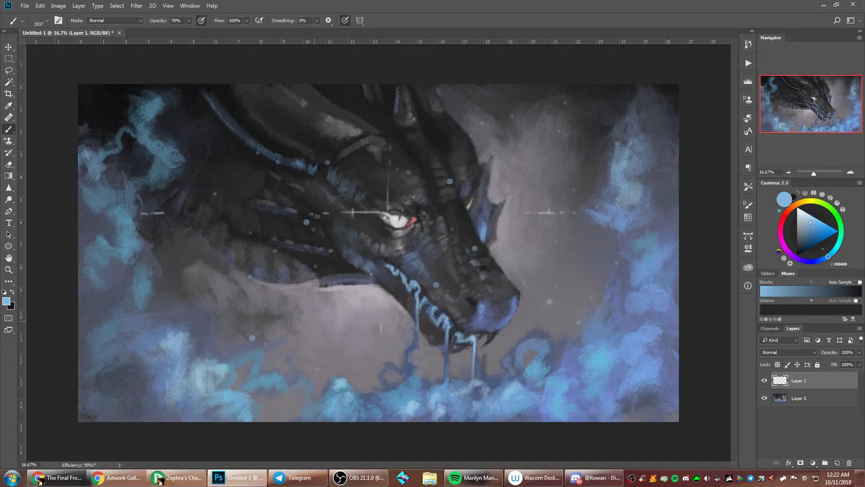
Remove the particles covering the dragon's head with a 322 px eraser and the Lasso, and set the particle layer to Overlay
left_click(859, 364)
key("e")
right_click(411, 178)
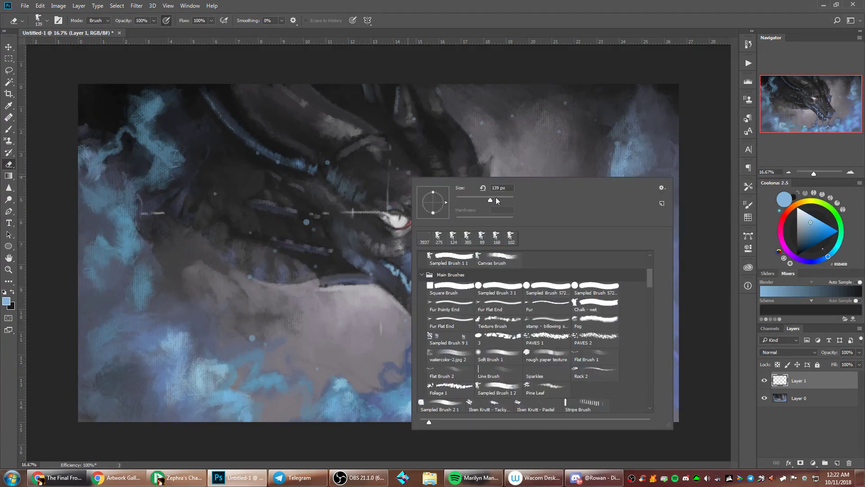
left_click_drag(328, 162, 309, 224)
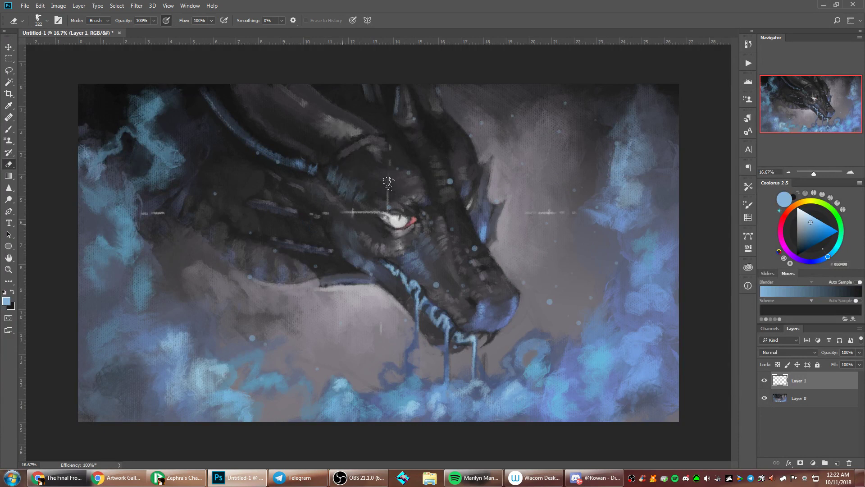
left_click(8, 70)
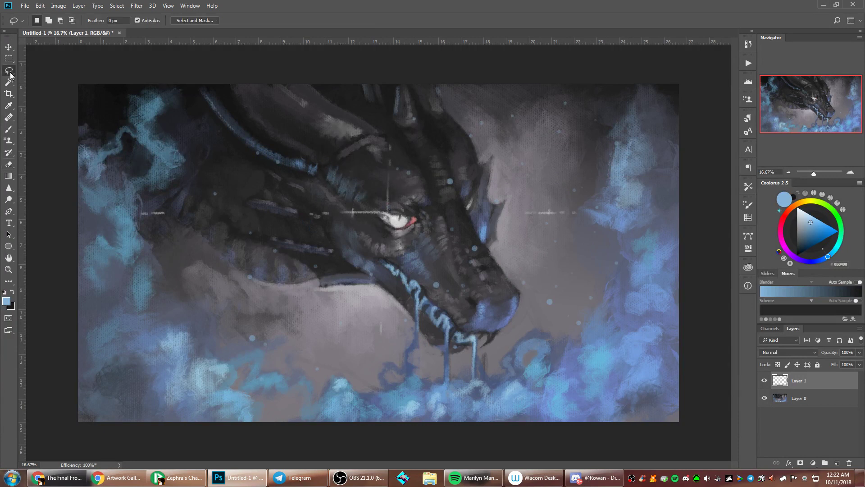
mouse_move(414, 255)
left_mouse_down()
mouse_move(431, 331)
mouse_move(510, 299)
mouse_move(473, 180)
mouse_move(243, 86)
mouse_move(414, 255)
left_mouse_up()
key("ctrl+d")
left_click(791, 352)
left_click(782, 258)
Add a Brightness/Contrast adjustment layer above the particle layer with contrast set to 20
left_click(814, 463)
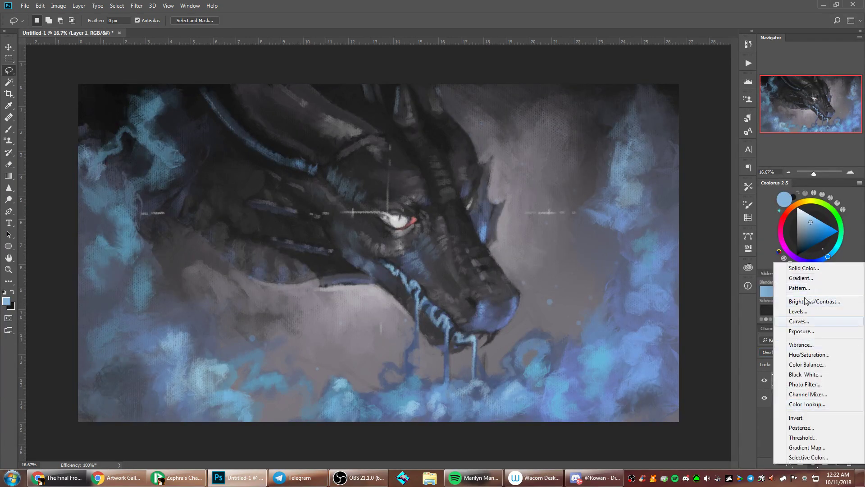
left_click(818, 301)
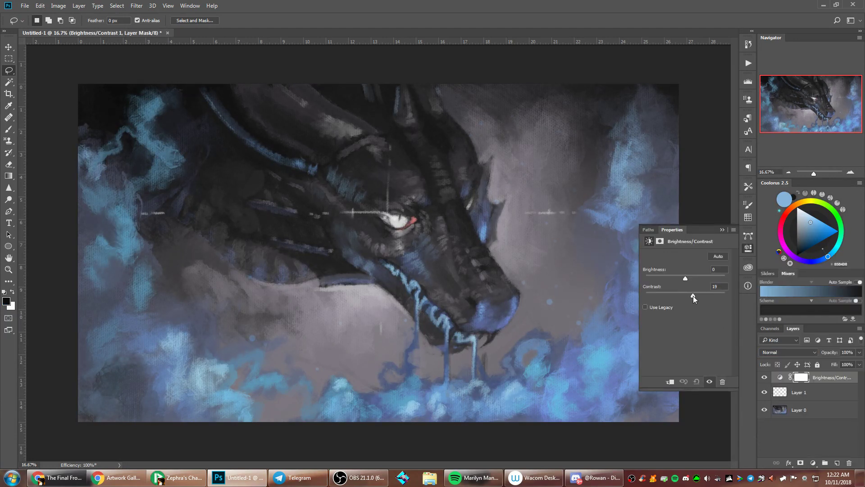
left_click_drag(693, 296, 693, 295)
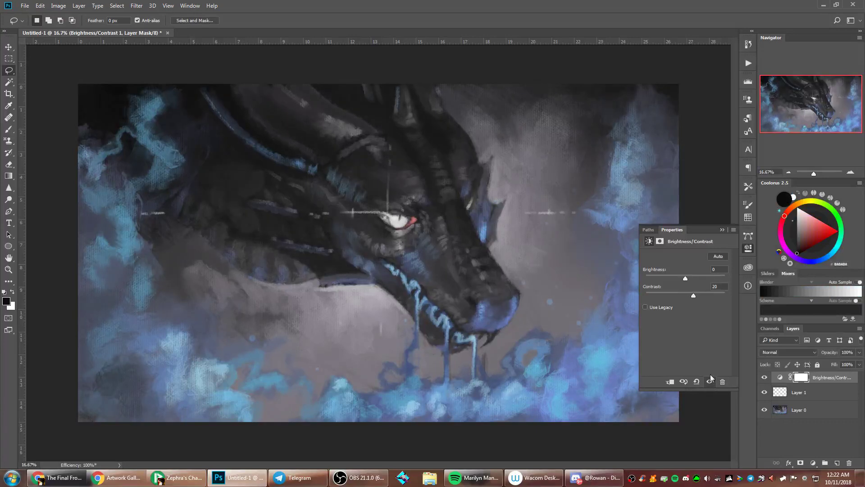
Add a Levels adjustment layer with midtones at 0.82 and the white point at 234, and compare the image with and without it
left_click(813, 462)
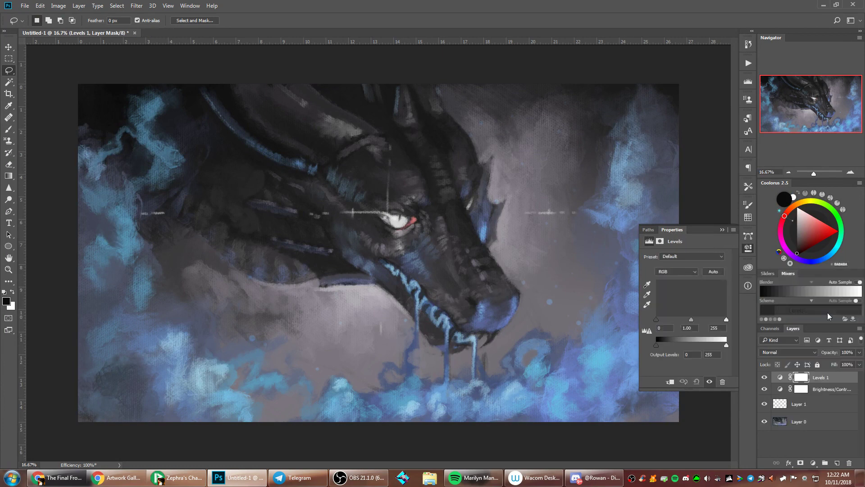
left_click(827, 311)
left_click_drag(725, 321, 693, 321)
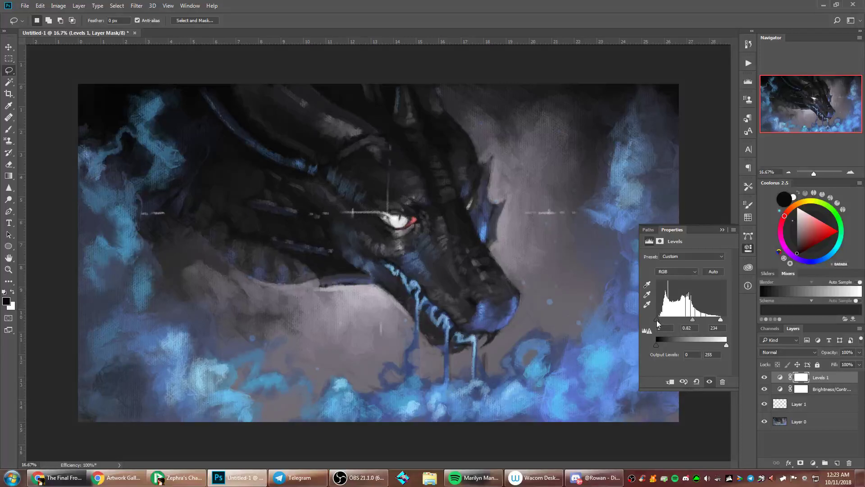
left_click(709, 383)
left_click(709, 382)
Group the Levels and Brightness/Contrast adjustment layers, and compare the painting with the group hidden and shown
left_click(813, 464)
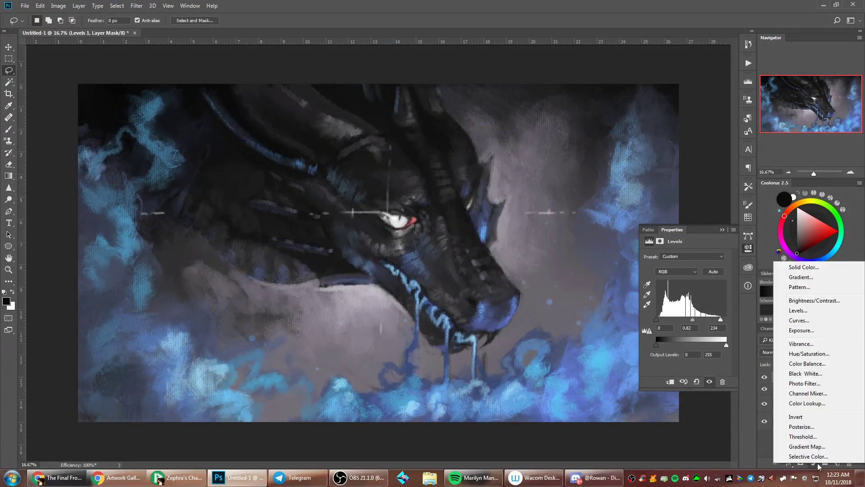
left_click(735, 442)
left_click(826, 391, "shift")
left_click(825, 462)
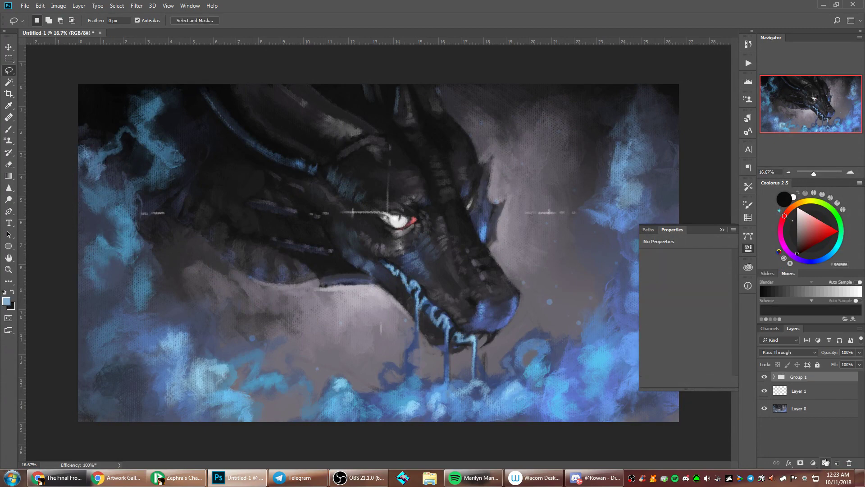
left_click(764, 377)
left_click(764, 377)
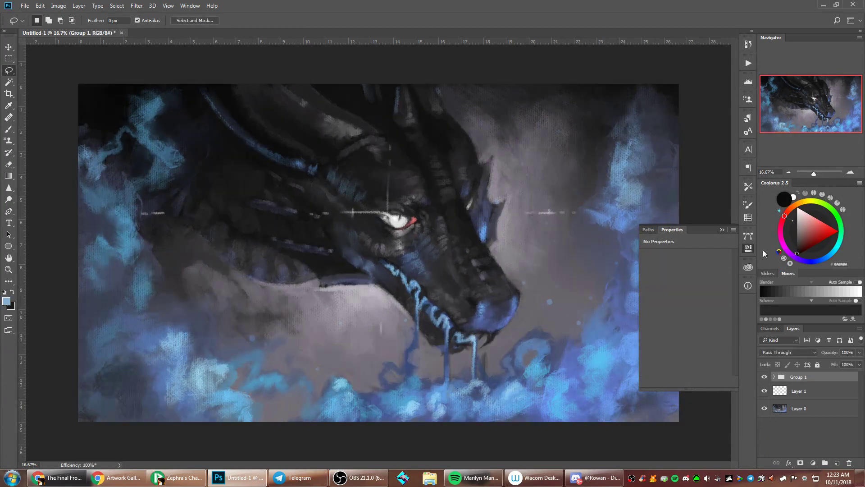
left_click(721, 230)
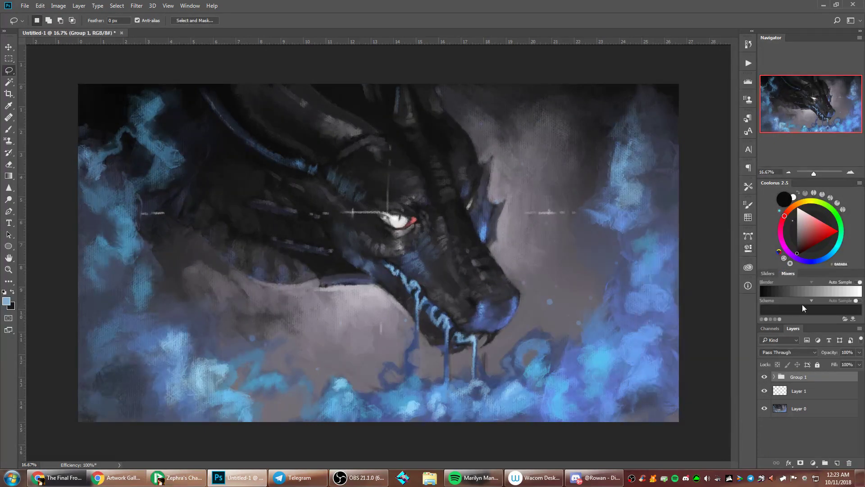
Add a light-blue radial gradient spreading from the dragon's mouth on a new layer, set to Overlay at 38% opacity
left_click(836, 463)
left_click(9, 175)
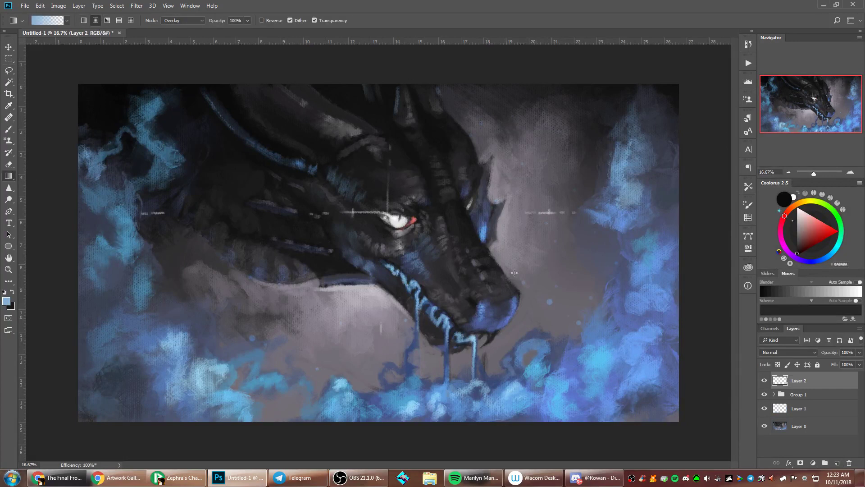
left_click(413, 403, "alt")
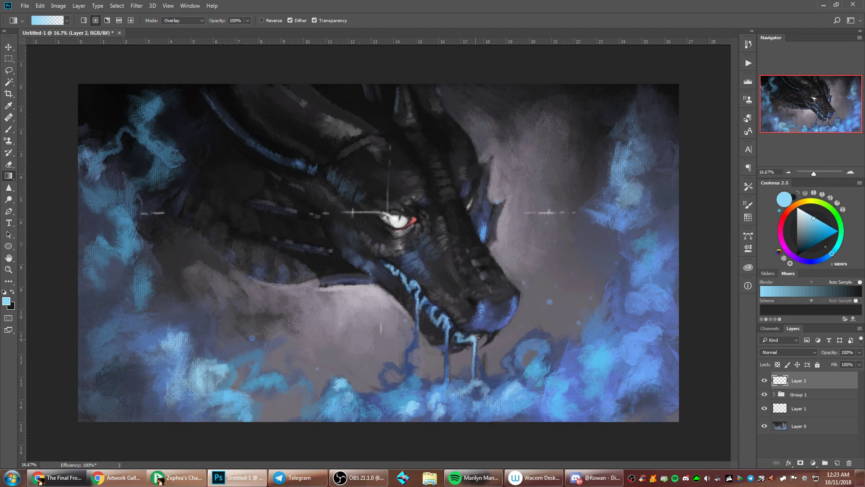
left_click_drag(476, 337, 225, 26)
left_click(782, 352)
left_click(781, 263)
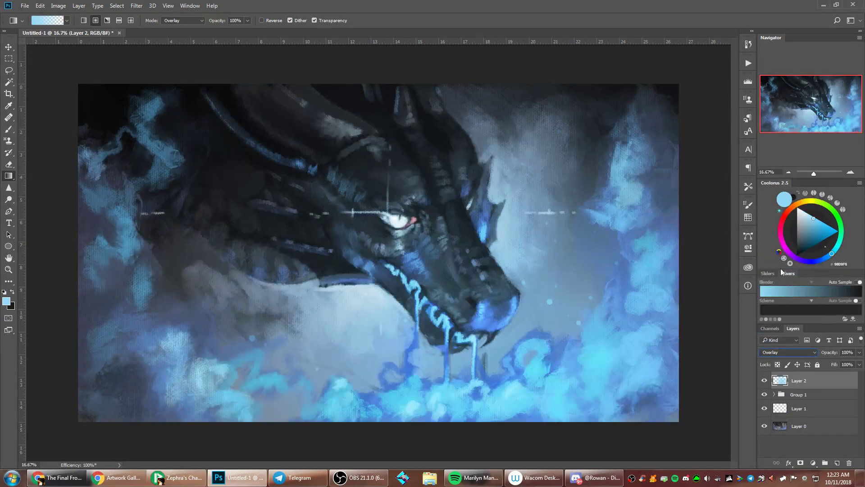
left_click(860, 352)
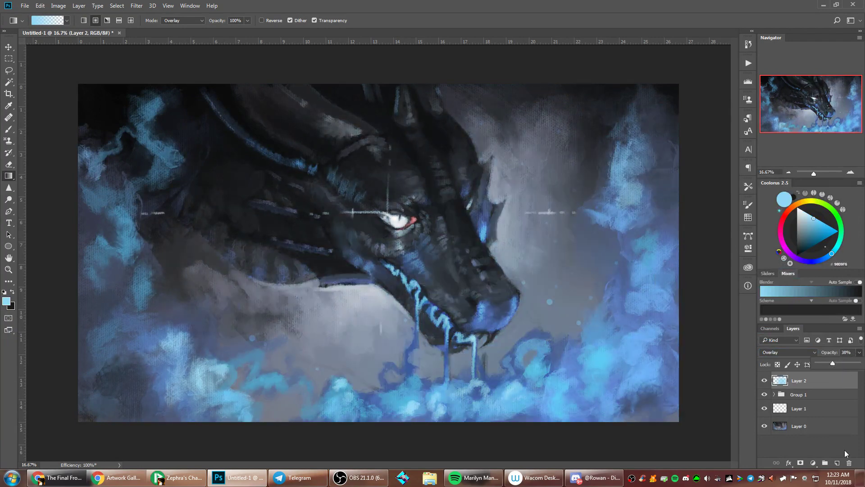
Add a new layer in Color blend mode and choose a light orange as the painting colour
left_click(837, 463)
left_click(783, 352)
left_click(777, 339)
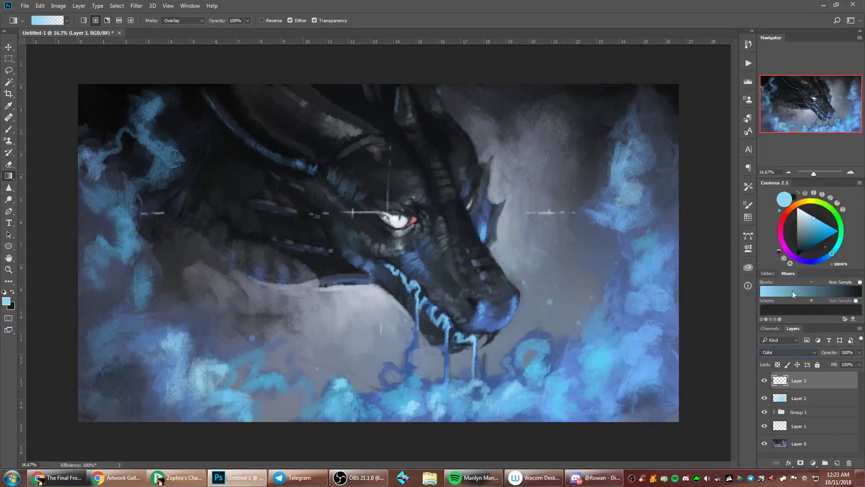
left_click(796, 204)
left_click(813, 220)
Paint light orange over the grey background below the neck and beside the head, using Sampled Brush 3 1 at 306 px and 1457 px
left_click(8, 130)
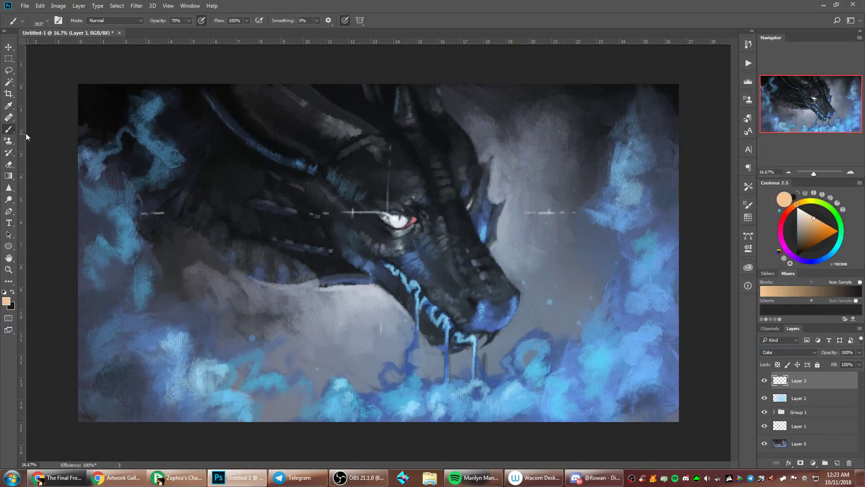
right_click(503, 190)
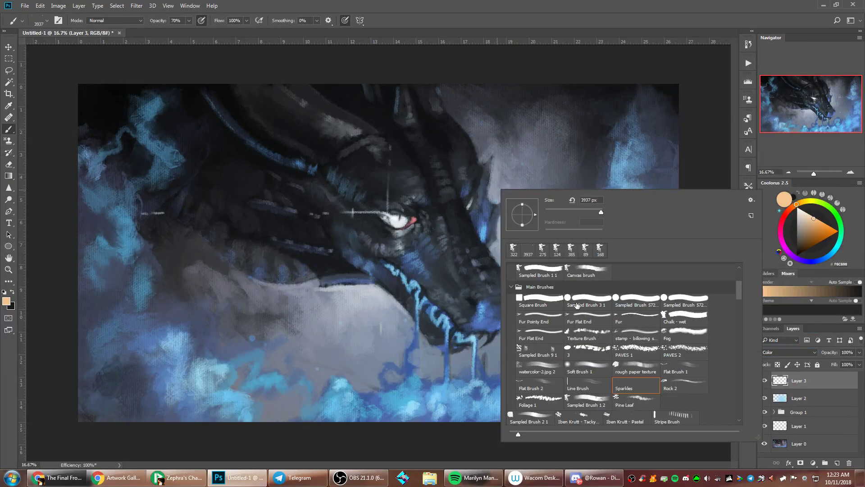
left_click(588, 299)
left_click(591, 210)
mouse_move(347, 293)
left_mouse_down()
mouse_move(368, 292)
mouse_move(377, 305)
mouse_move(313, 296)
left_mouse_up()
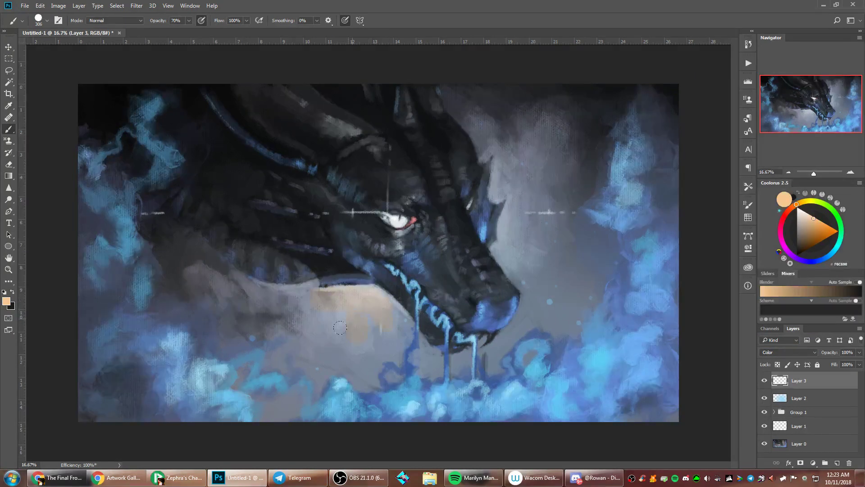
left_click_drag(270, 291, 385, 305)
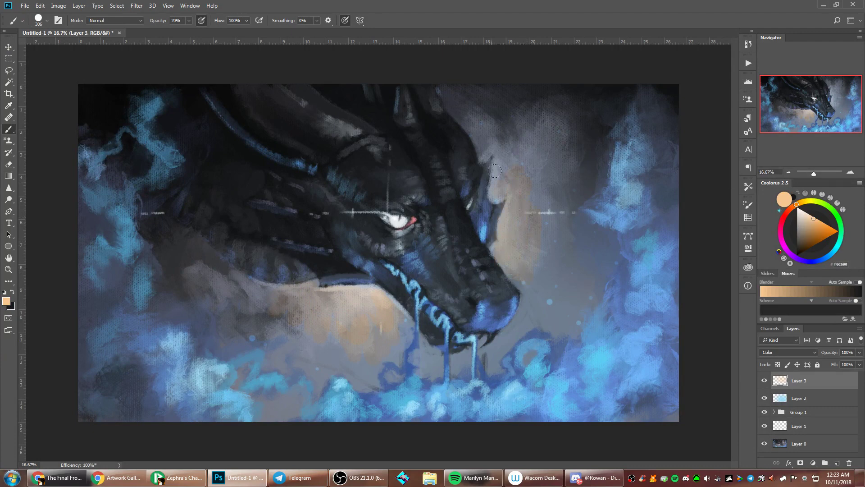
left_click_drag(495, 171, 542, 243)
right_click(541, 214)
left_click_drag(535, 144, 541, 167)
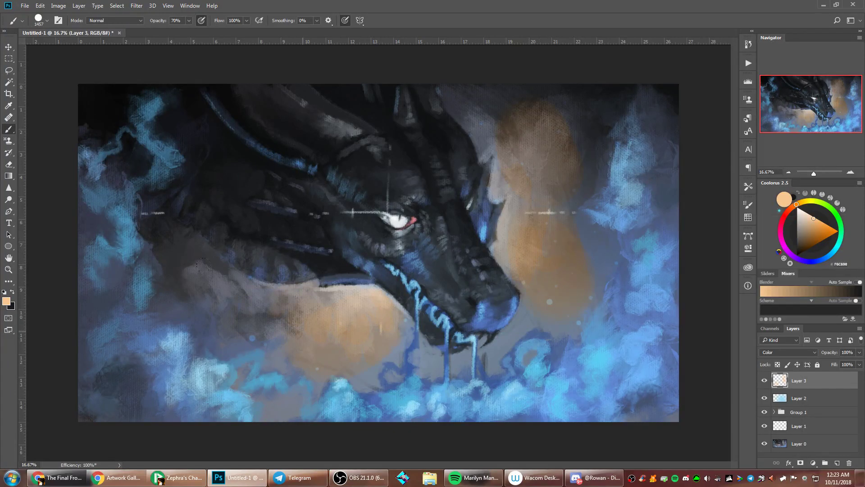
Lock the orange layer's transparent pixels and try recolouring the patches with linear Overlay gradients in peach and cream tones
key("g")
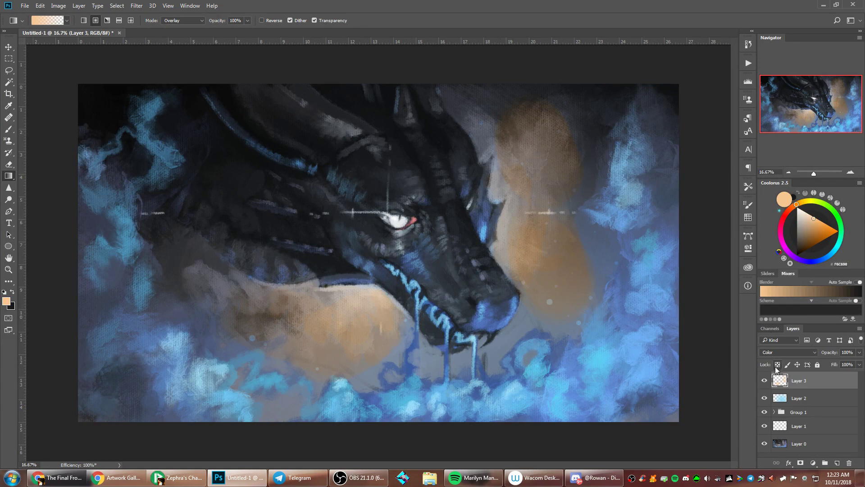
left_click(792, 212)
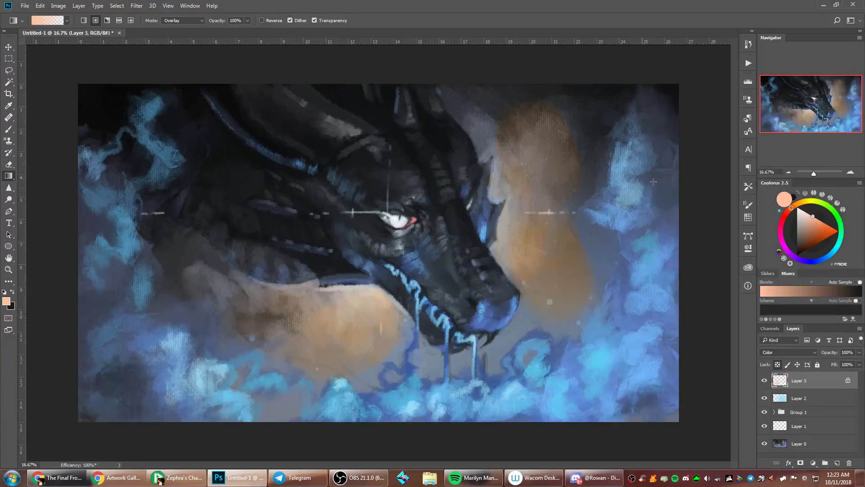
left_click(810, 219)
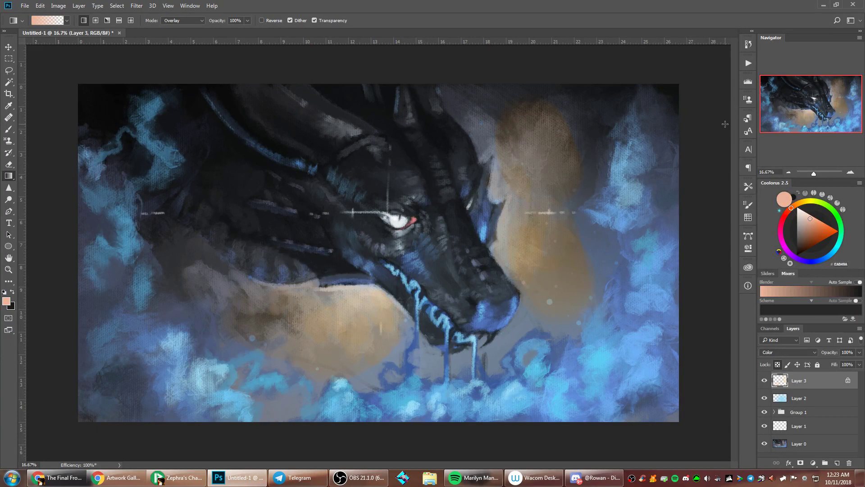
left_click(804, 204)
left_click(817, 224)
left_click(809, 215)
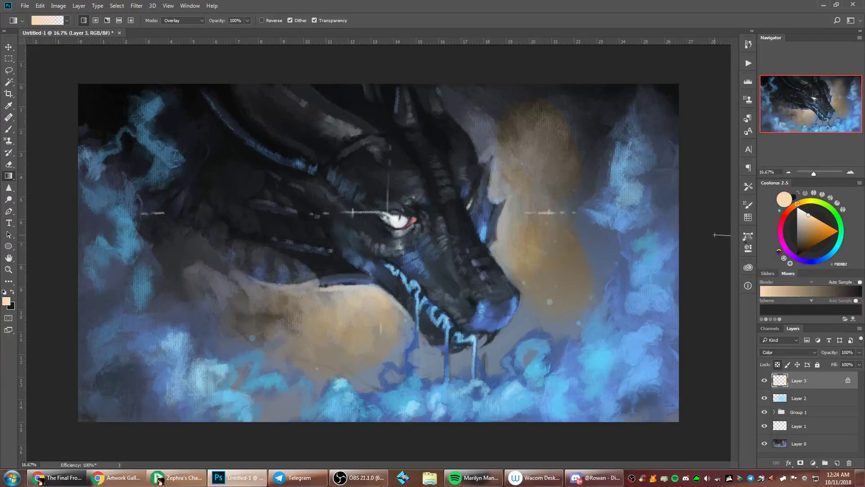
left_click(814, 218)
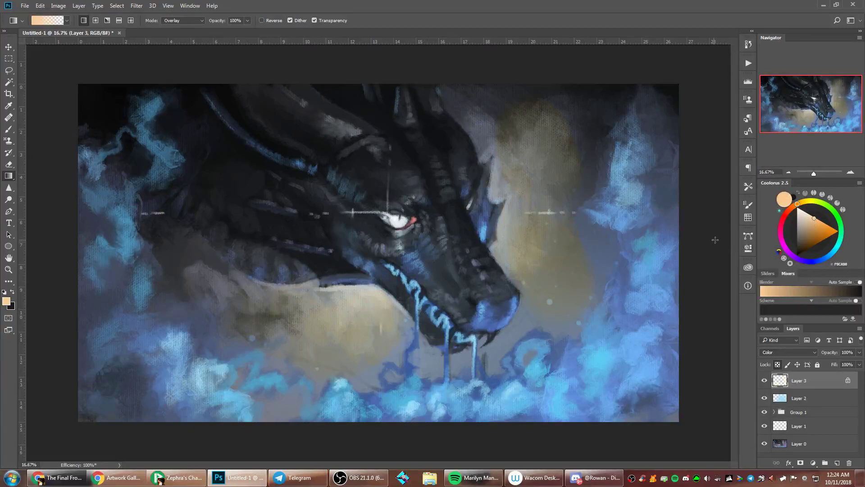
Recolour the background patches salmon orange with a linear gradient in Normal mode
left_click(791, 207)
left_click(816, 219)
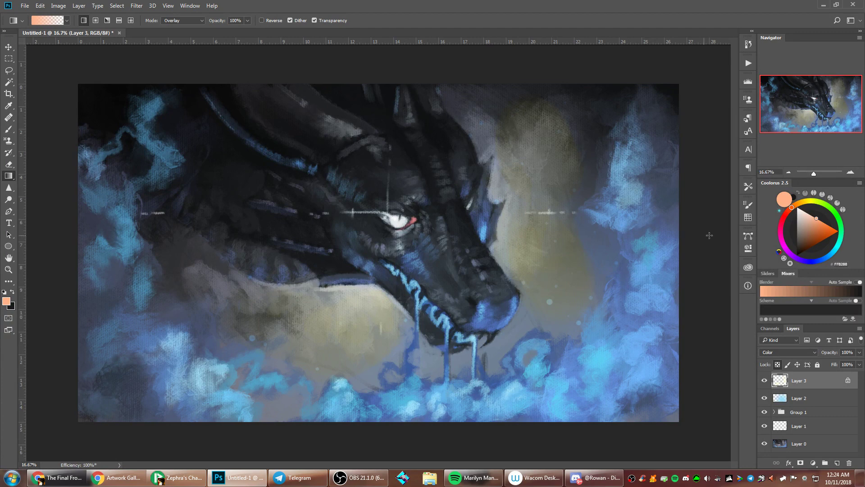
left_click(181, 21)
left_click(199, 29)
left_click_drag(683, 232, 762, 228)
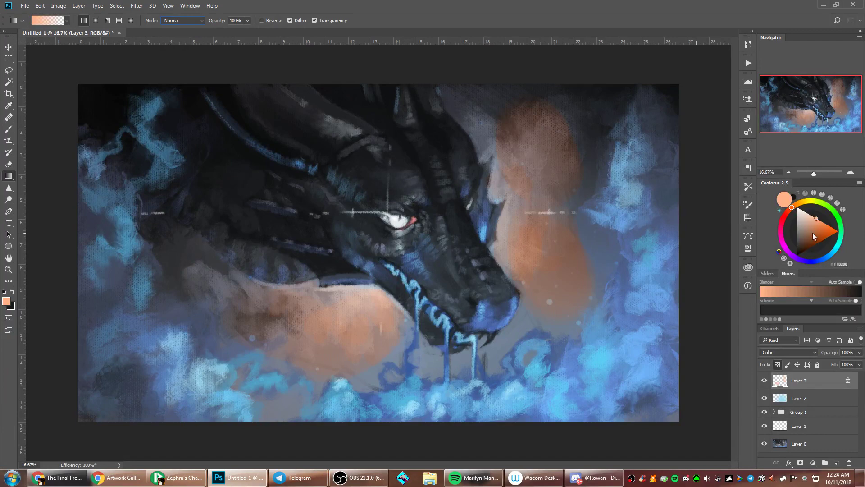
Try a Gaussian Blur with a 92.7 px radius on the transparency-locked orange layer
key("l")
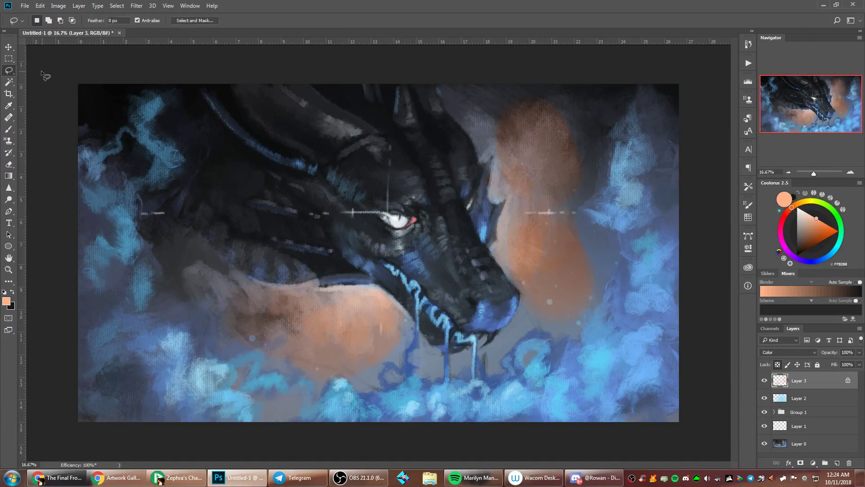
left_click(136, 7)
mouse_move(160, 105)
left_click(103, 138)
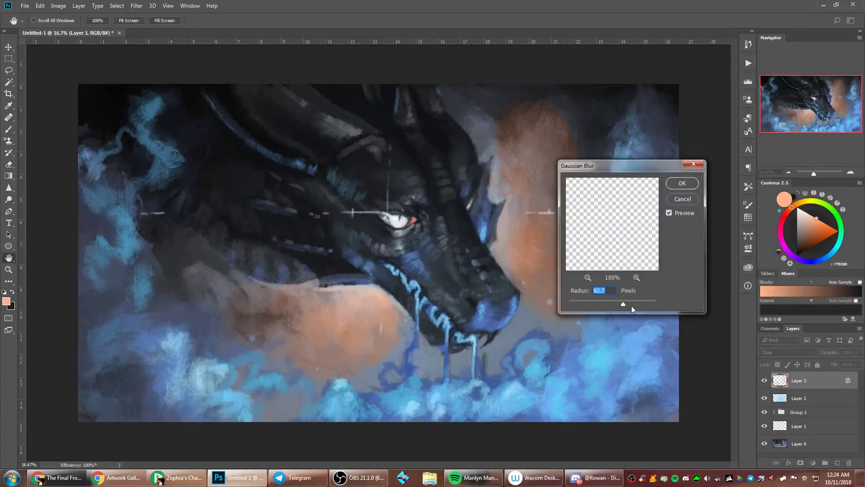
left_click(685, 186)
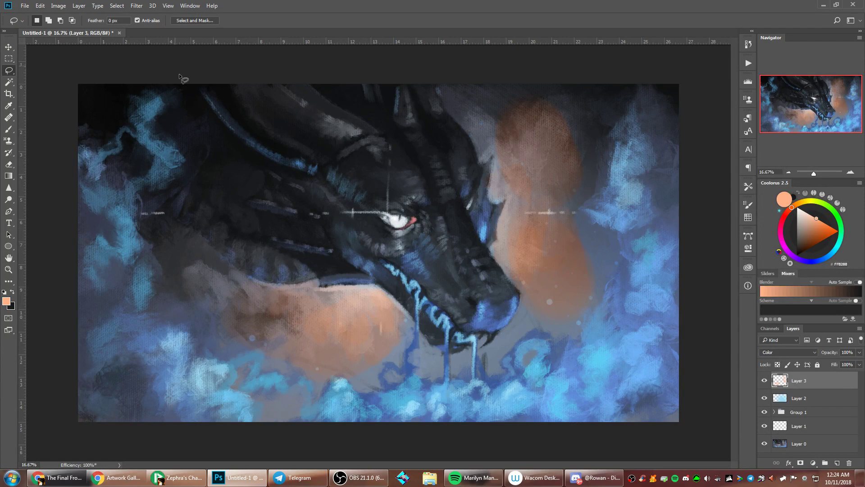
Soften the edges of the orange patches on the unlocked layer with a Gaussian Blur
left_click(136, 6)
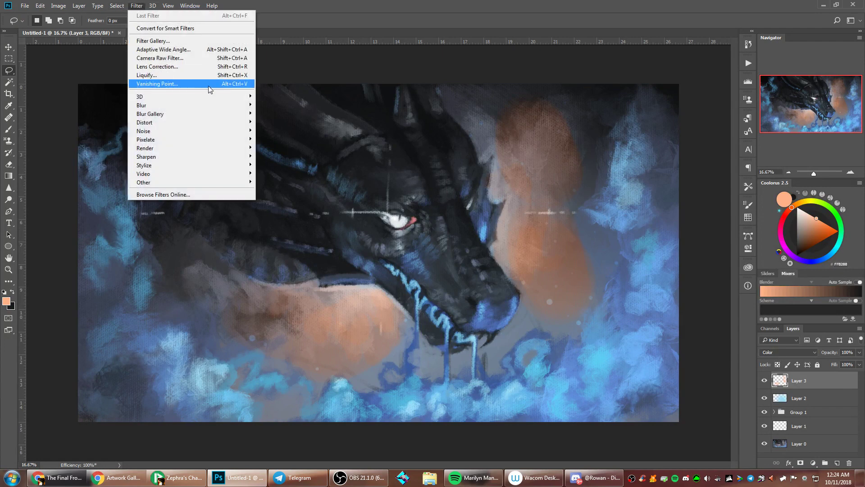
mouse_move(186, 105)
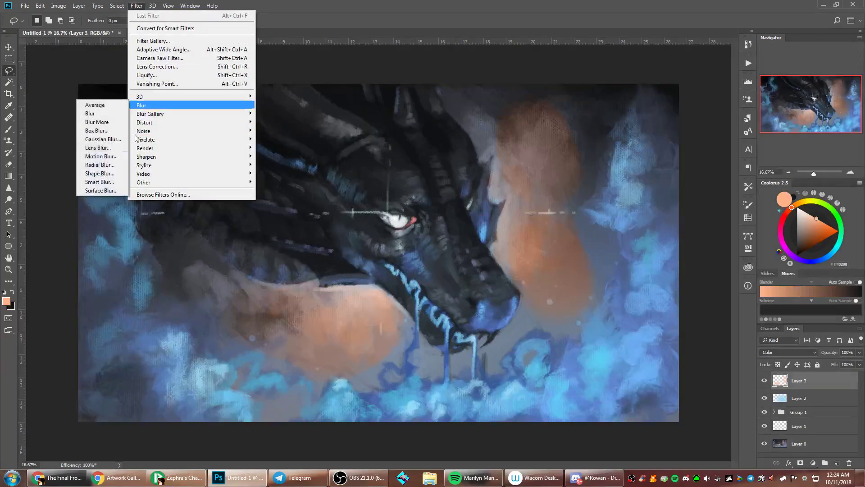
left_click(103, 139)
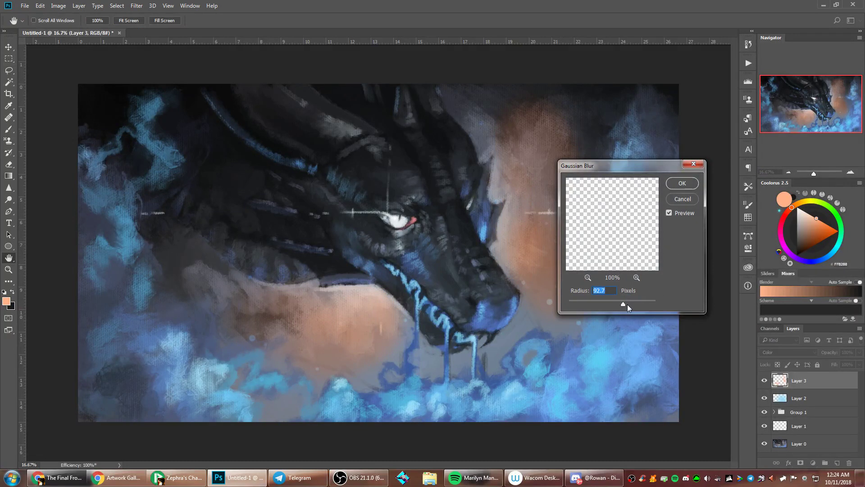
left_click_drag(628, 304, 630, 303)
key("Return")
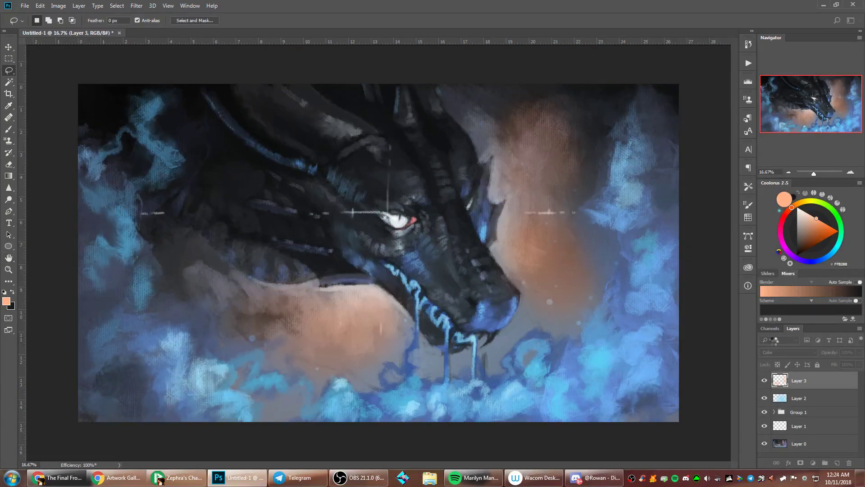
Compare the painting with and without the orange colour layer, and set that layer's opacity to 84%
left_click(764, 381)
left_click(764, 380)
left_click(860, 352)
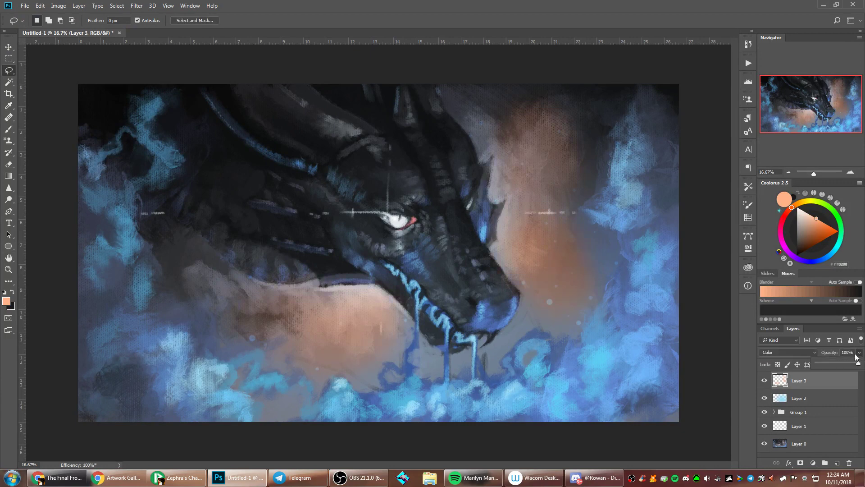
left_click_drag(858, 362, 851, 366)
left_click(565, 323)
Flip the whole canvas horizontally, and switch to OBS
key("ctrl+shift+h")
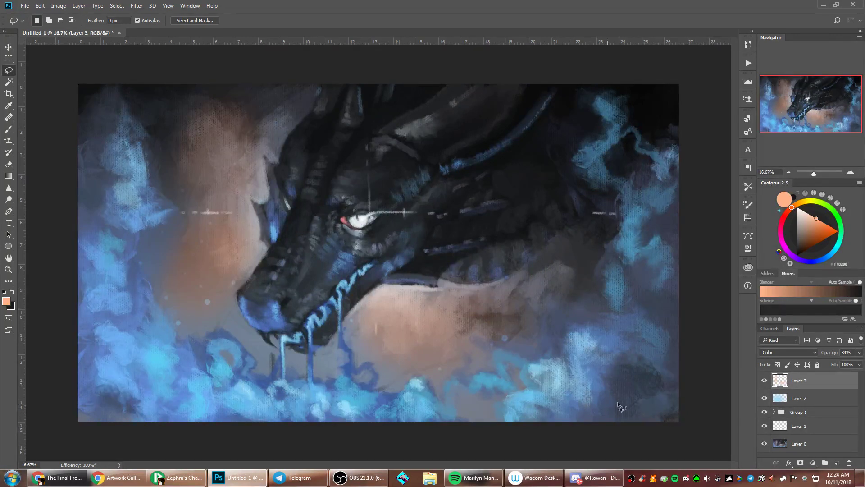
left_click(370, 482)
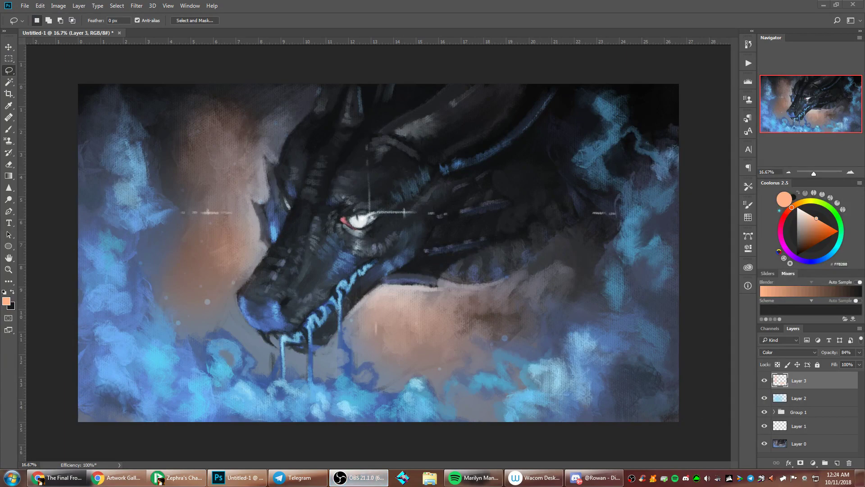